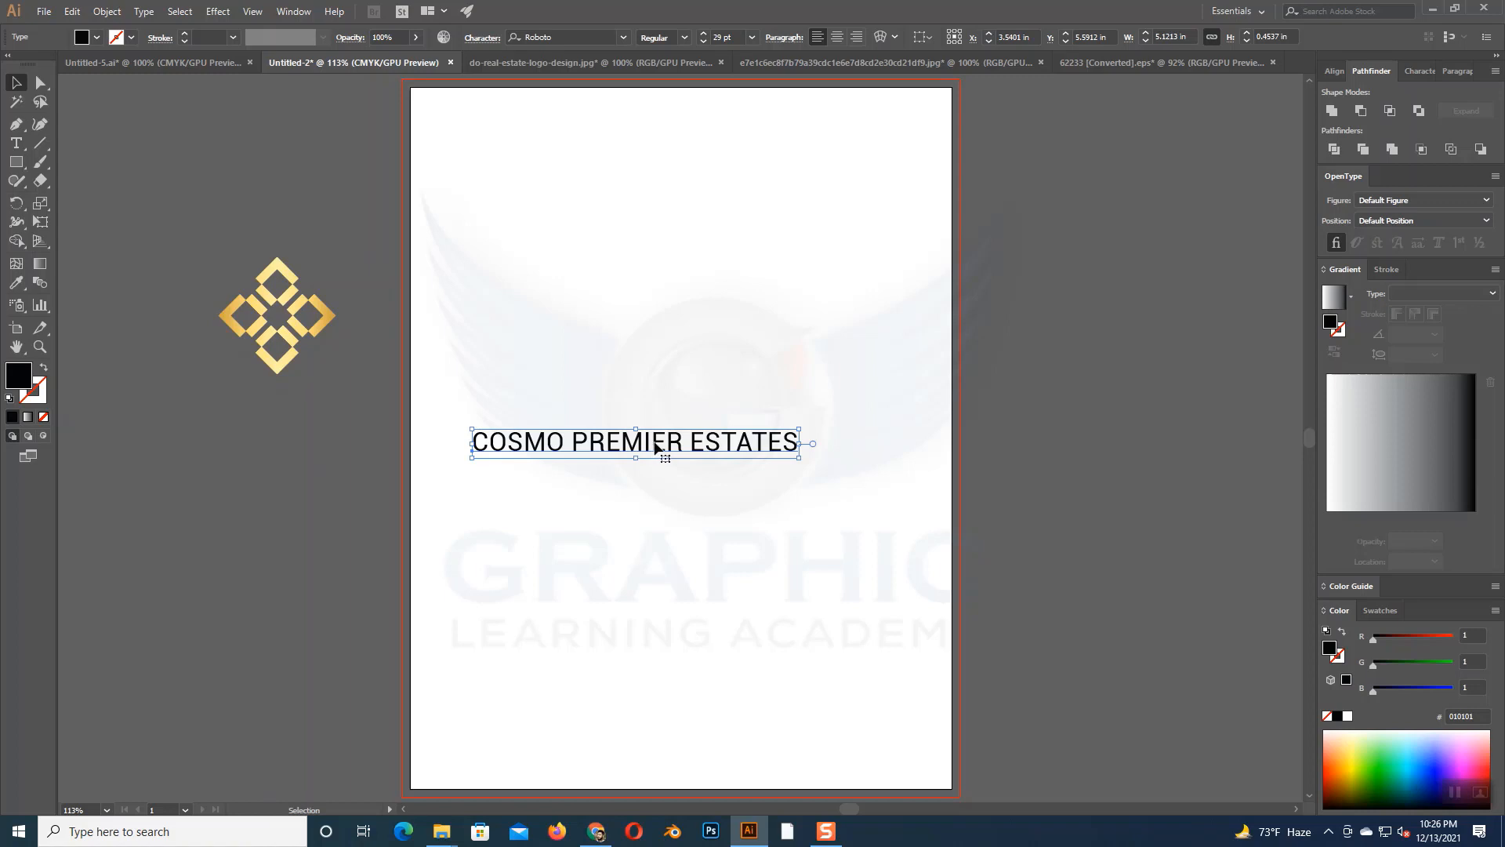
- Move the COSMO PREMIER ESTATES text to the artboard's upper part and draw a black upright ellipse about 0.59 by 1.25 in below it
left_click_drag(652, 449, 705, 186)
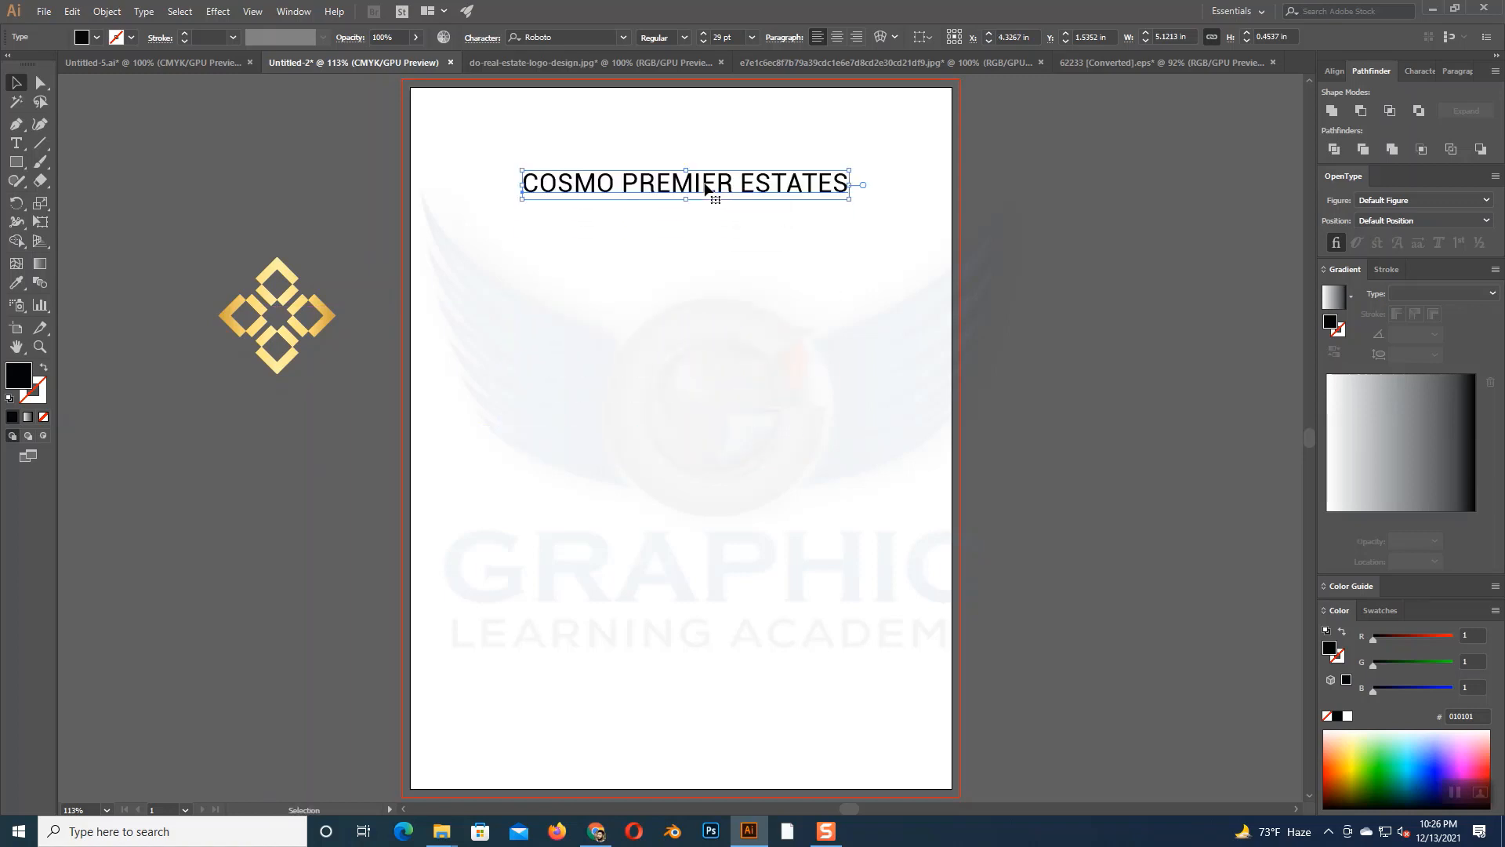
left_click_drag(15, 161, 73, 195)
left_click_drag(585, 368, 622, 448)
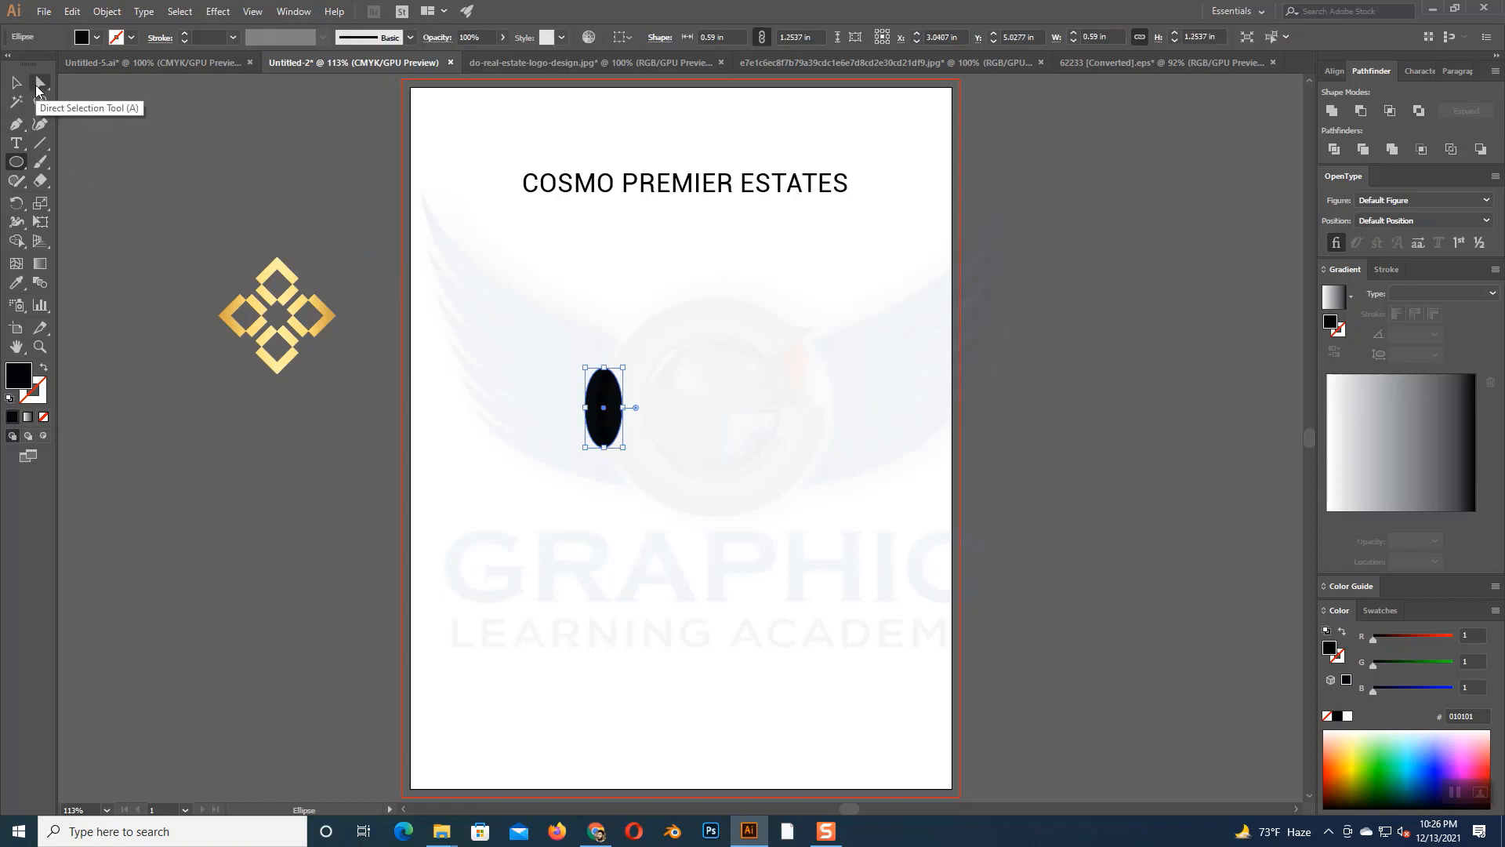
- Convert the ellipse's top anchor point to a corner to give the shape a pointed tip
left_click(39, 83)
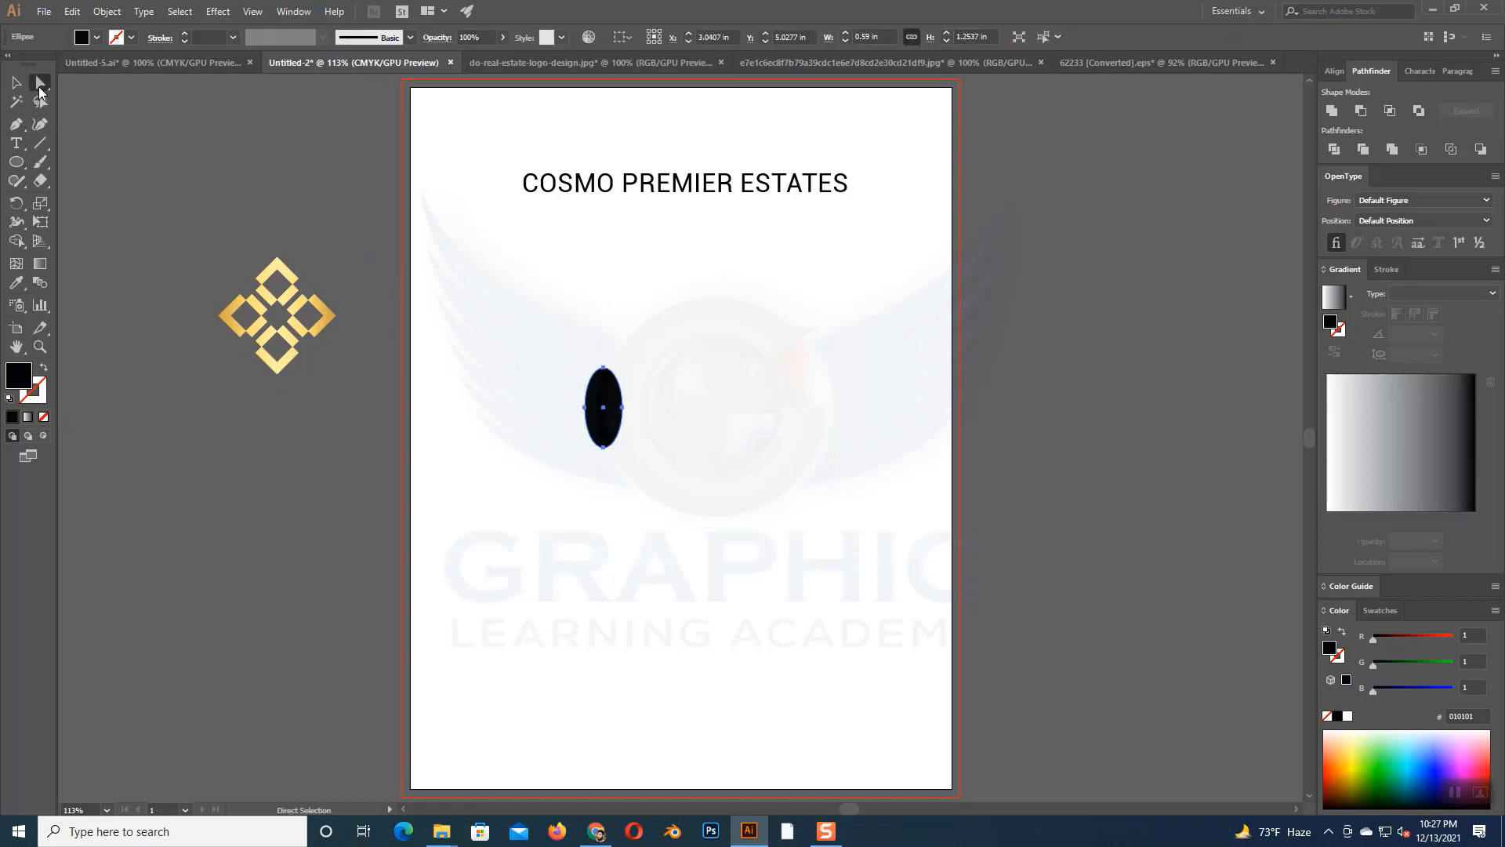
left_click(603, 368)
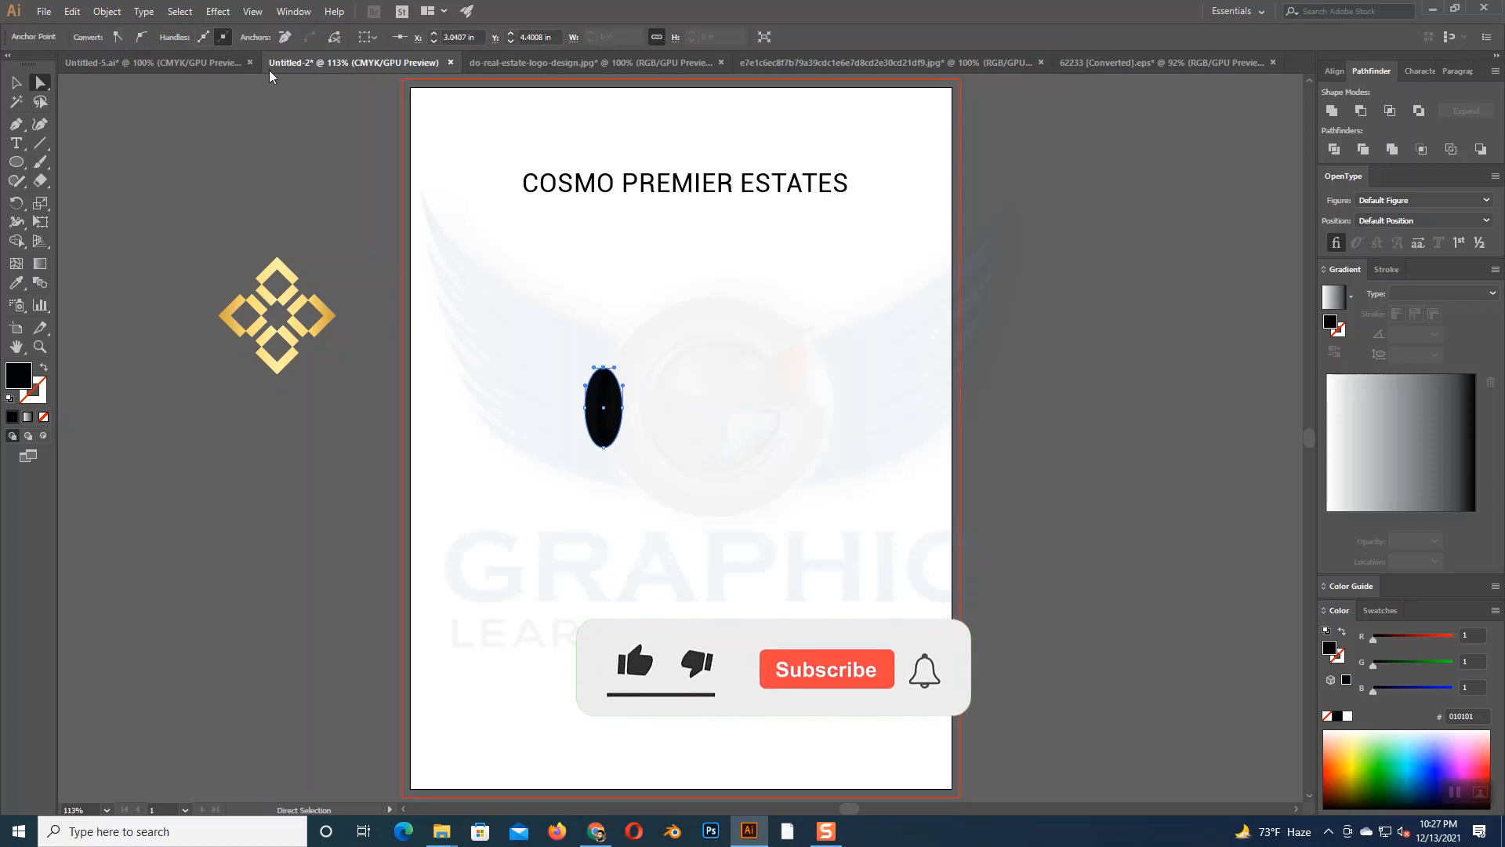
left_click(120, 39)
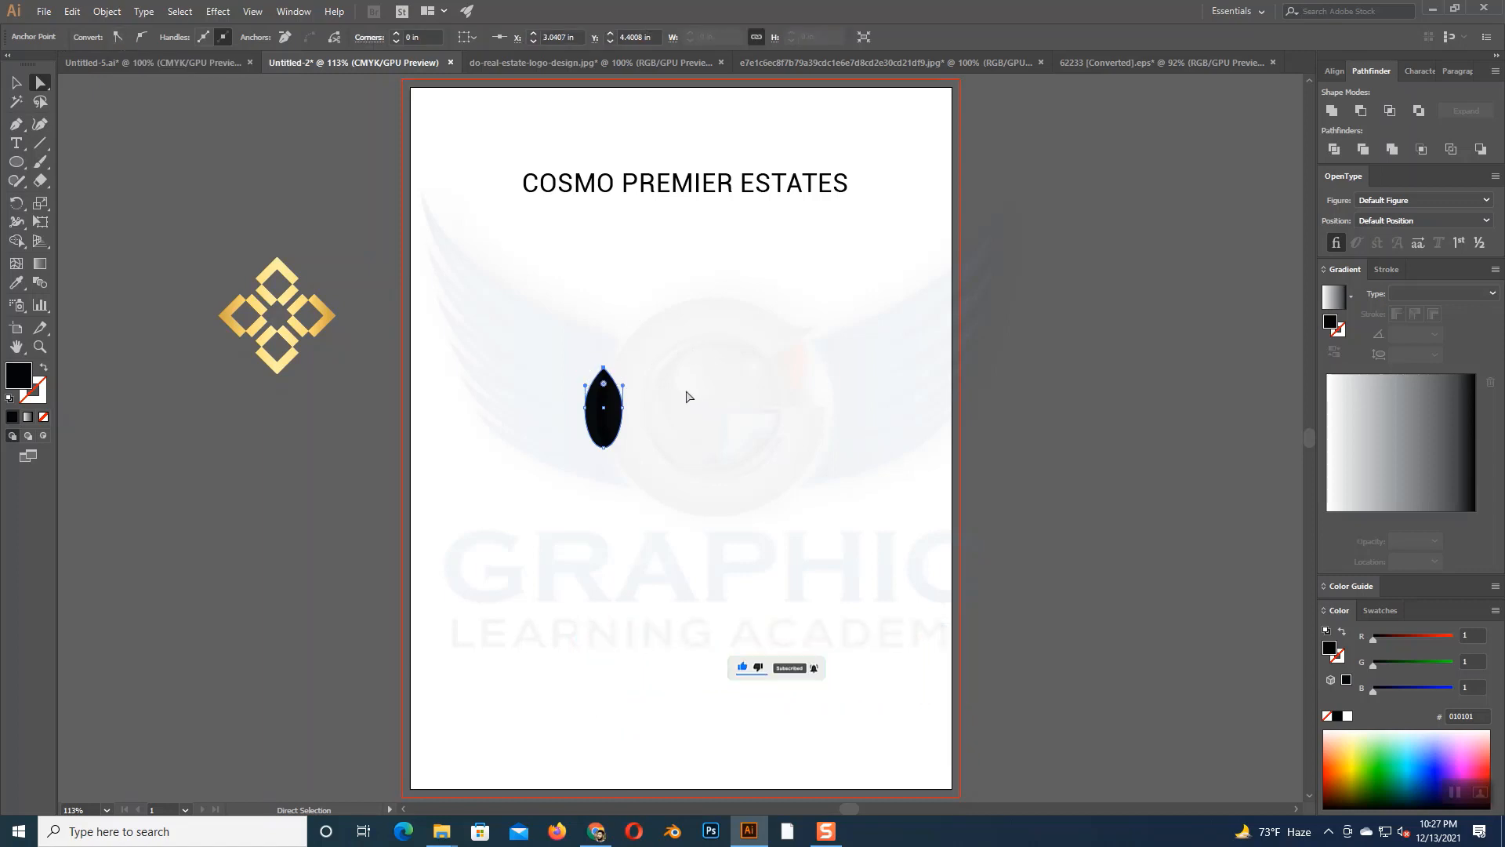
- Nudge both side anchors of the pointed shape down together to form a teardrop
left_click(639, 417)
left_click(602, 408)
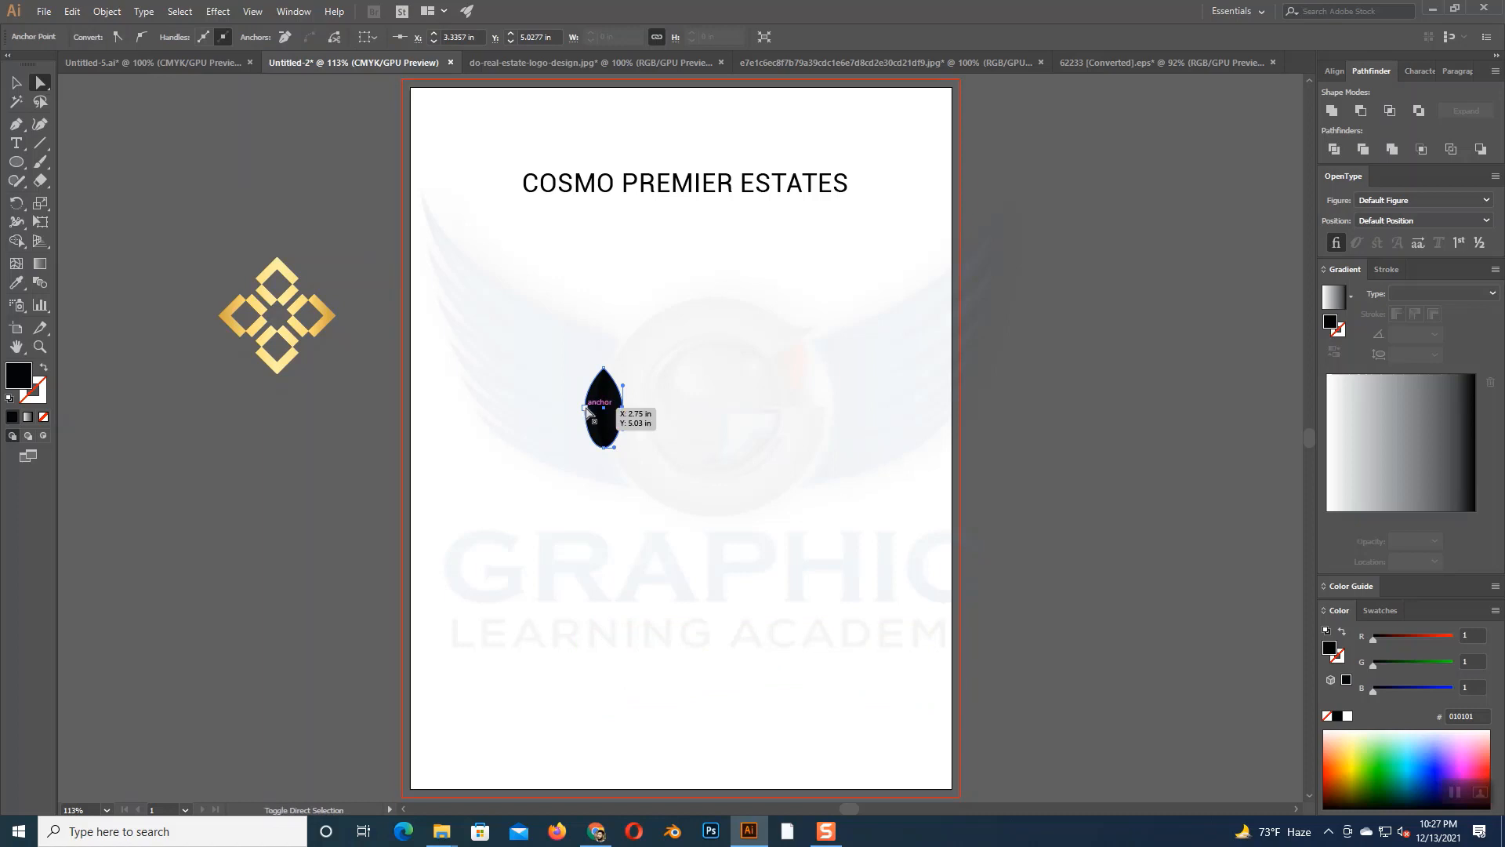
left_click(588, 412)
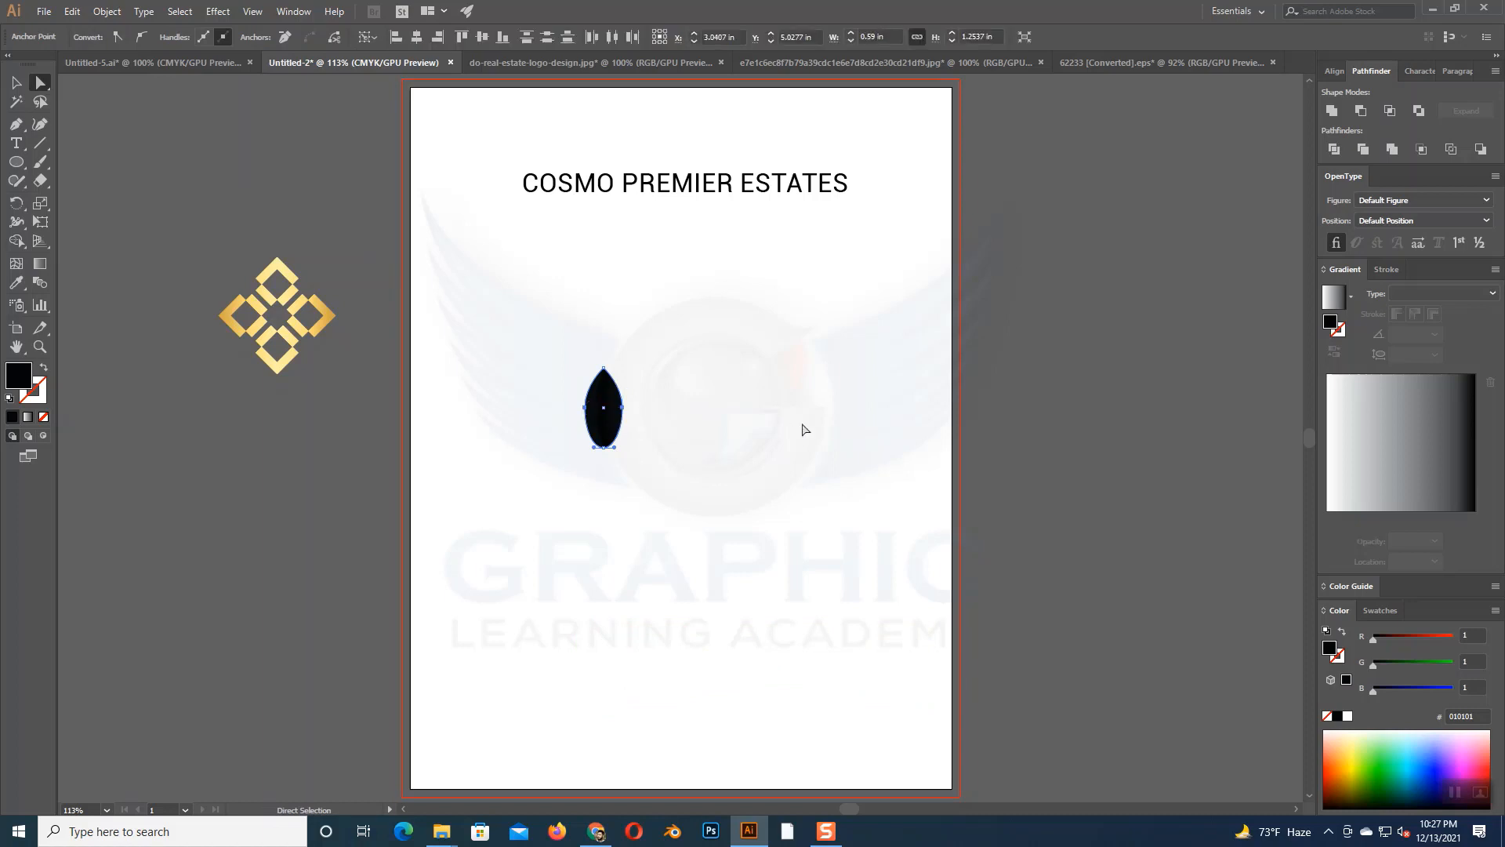
key("Down")
key("Down")
key("Down")
key("Down")
key("Down")
key("Down")
key("Down")
key("Down")
key("Down")
key("Down")
- Narrow the teardrop by shortening its bottom handle slightly and moving both side anchors inward
key("ctrl+plus")
key("ctrl+plus")
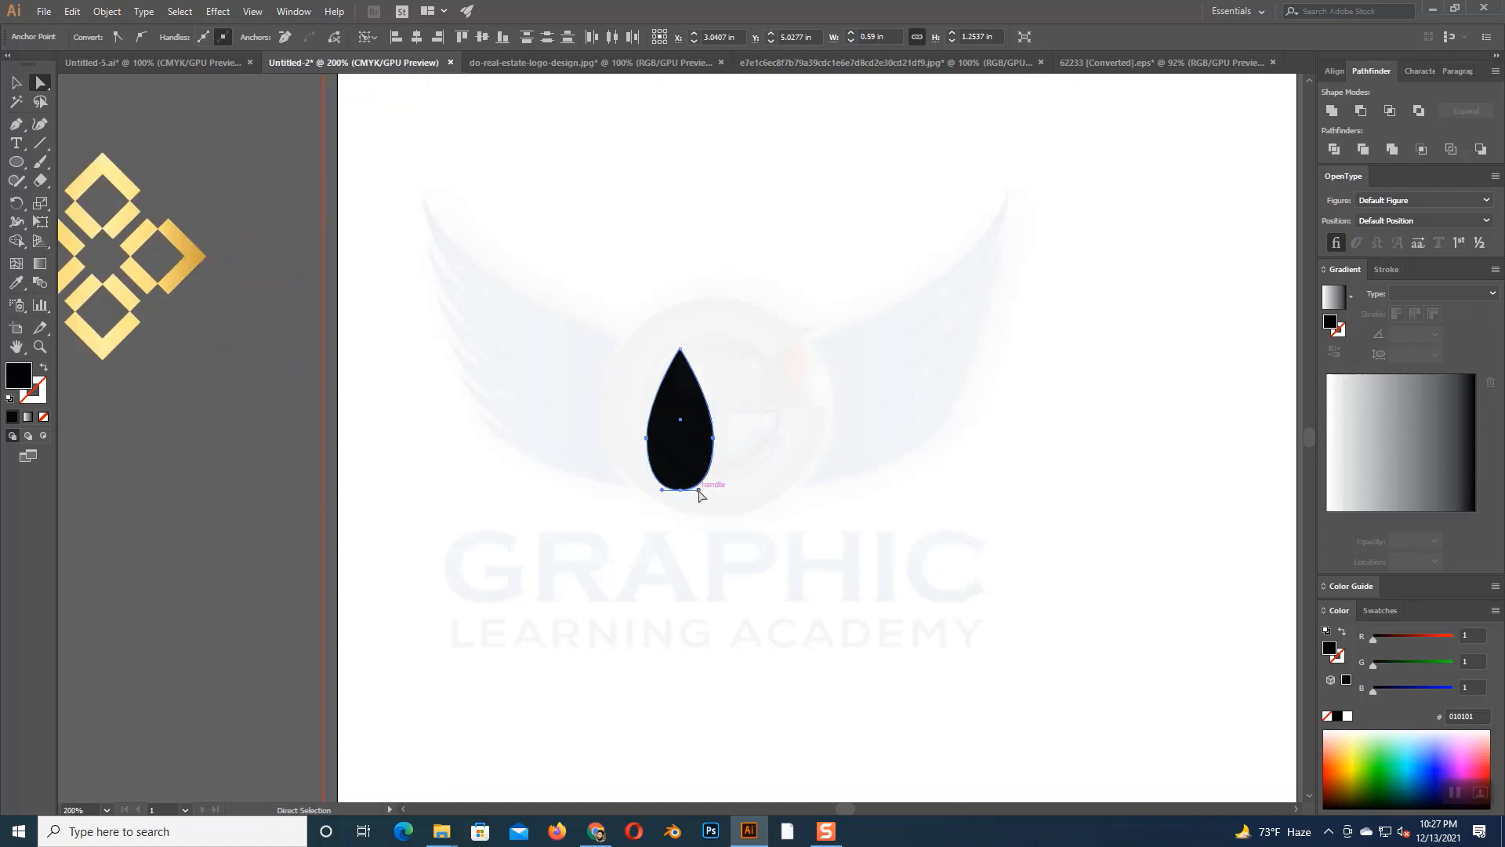
left_click_drag(698, 491, 695, 491)
left_click(746, 482)
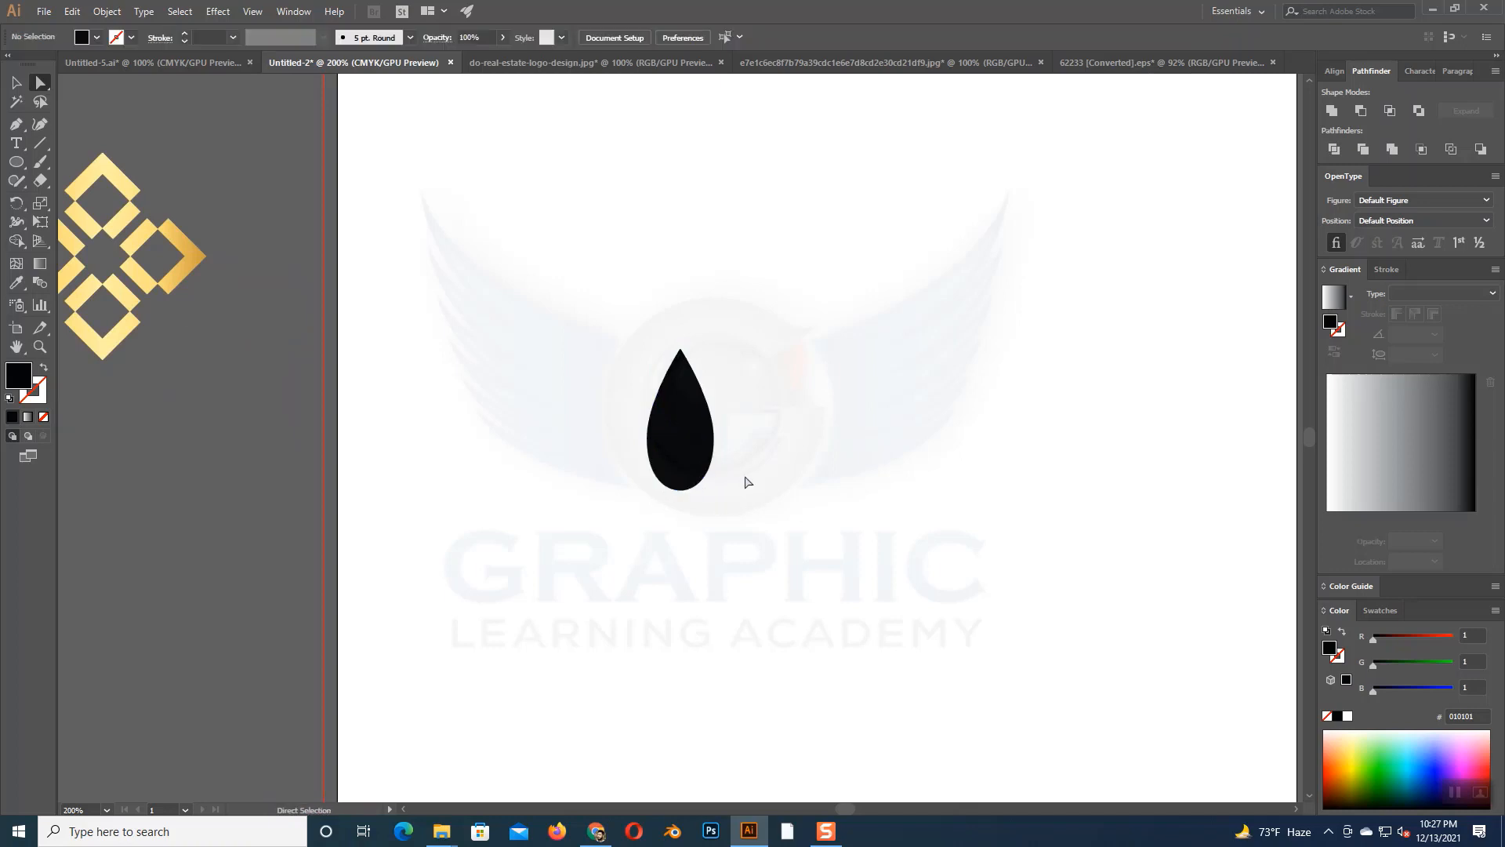
left_click(714, 448)
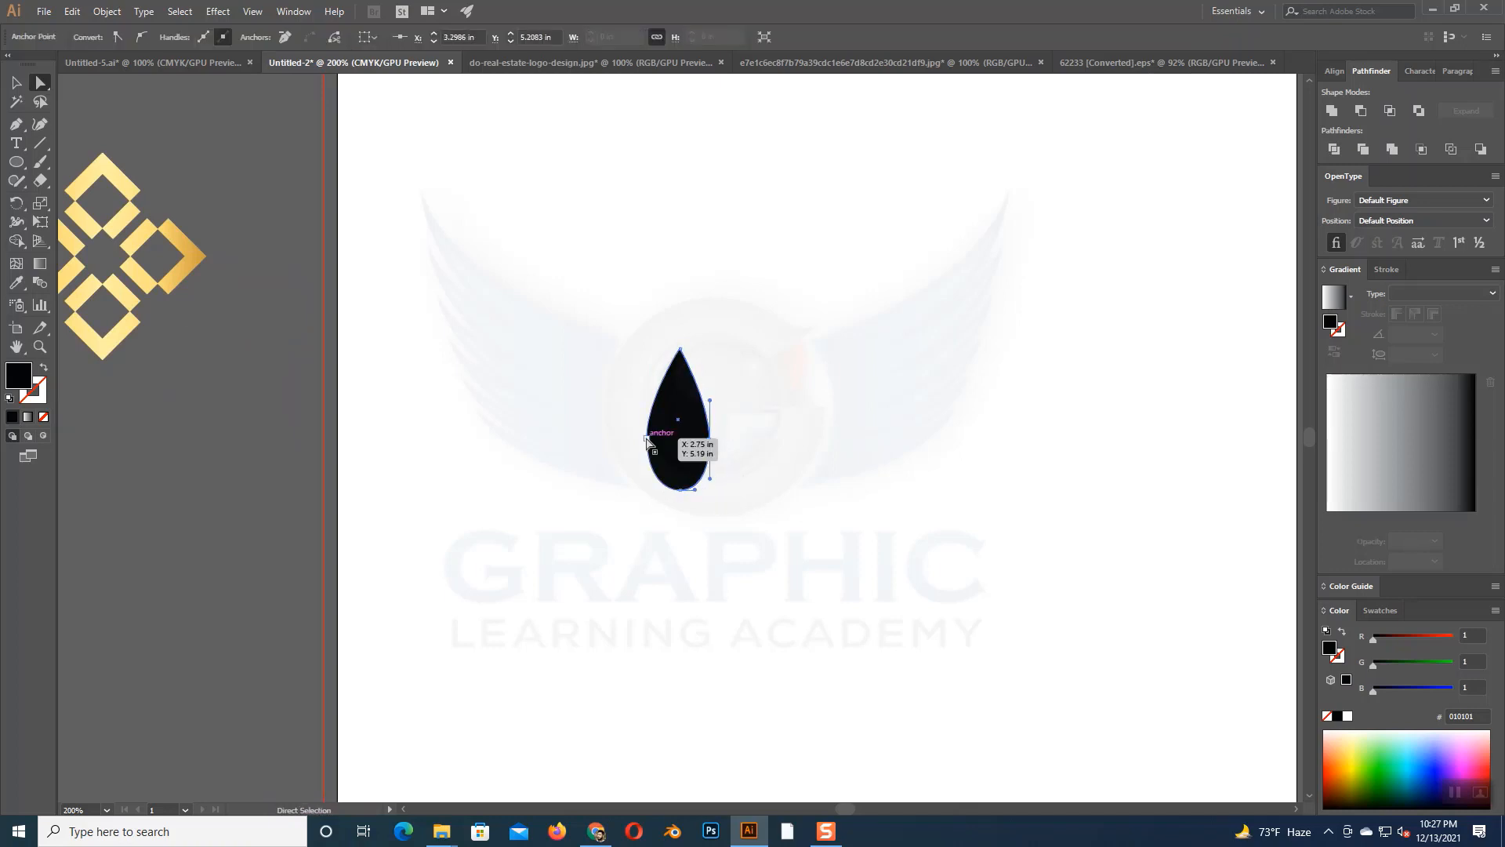
left_click_drag(647, 441, 654, 440)
left_click(801, 498)
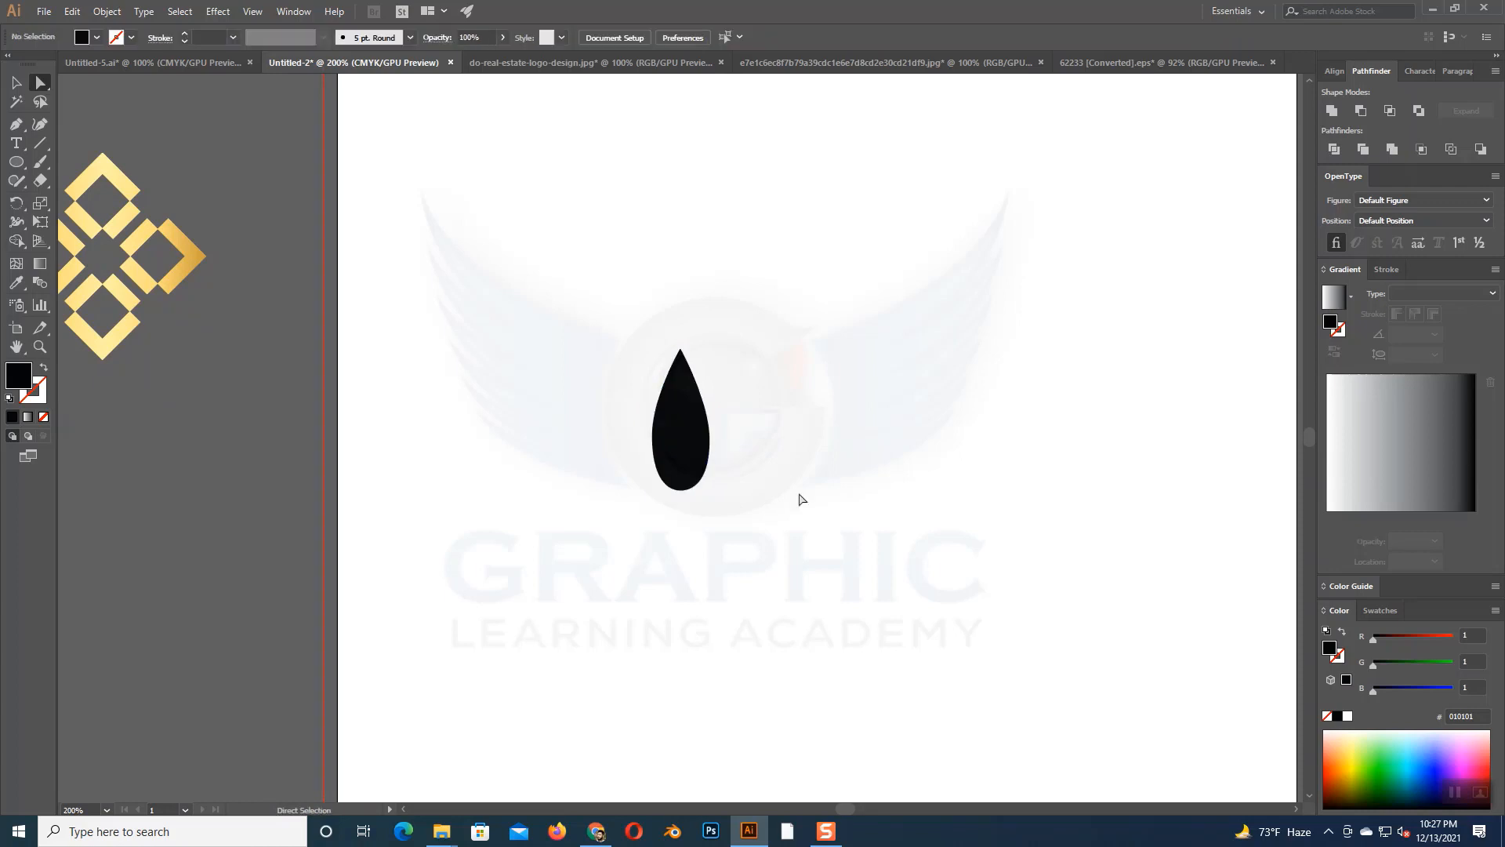
left_click(40, 101)
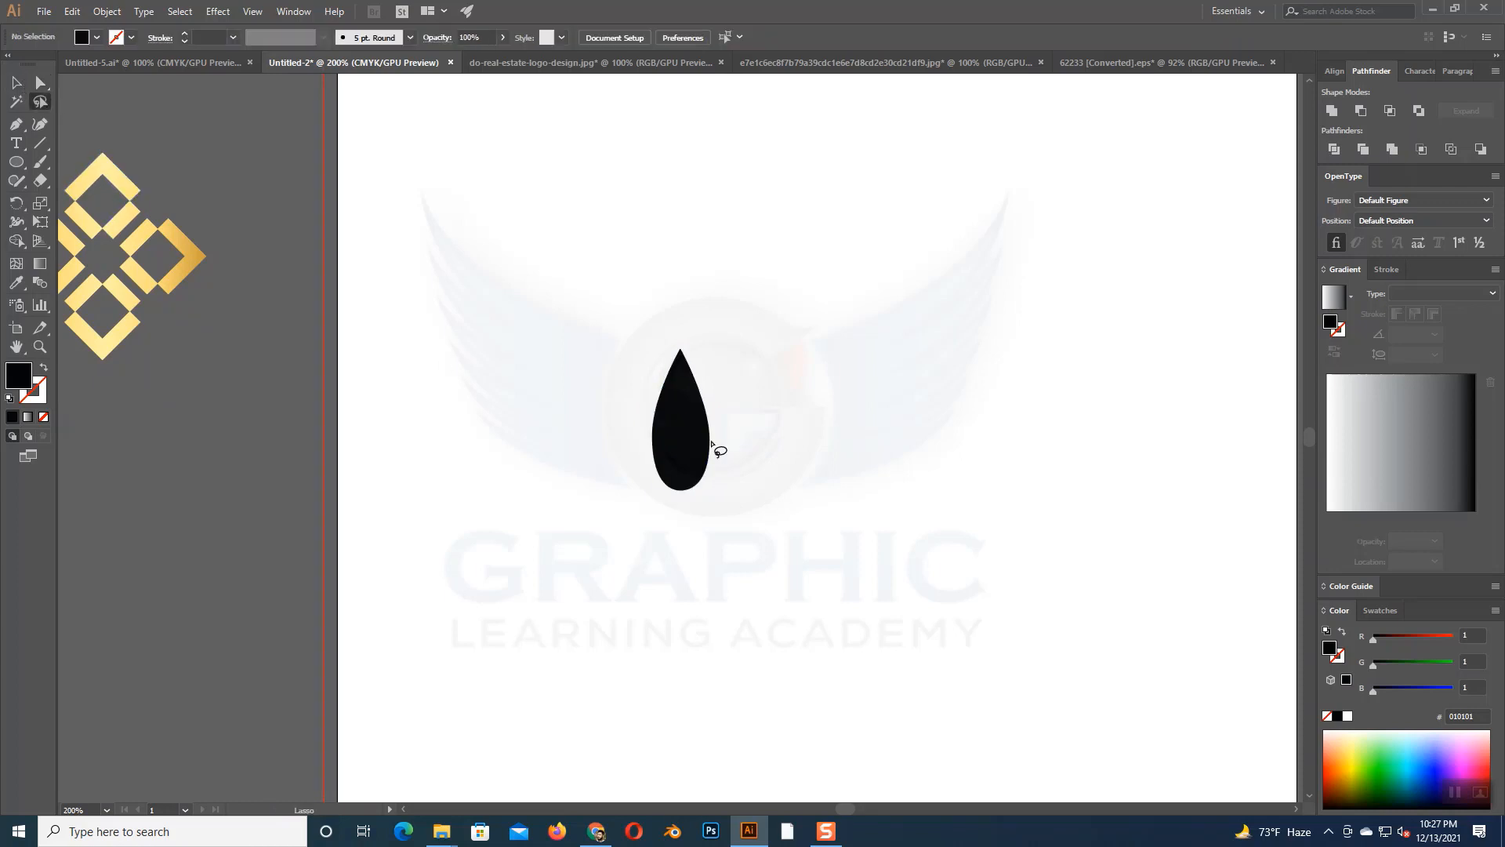
left_click(16, 82)
left_click(671, 430)
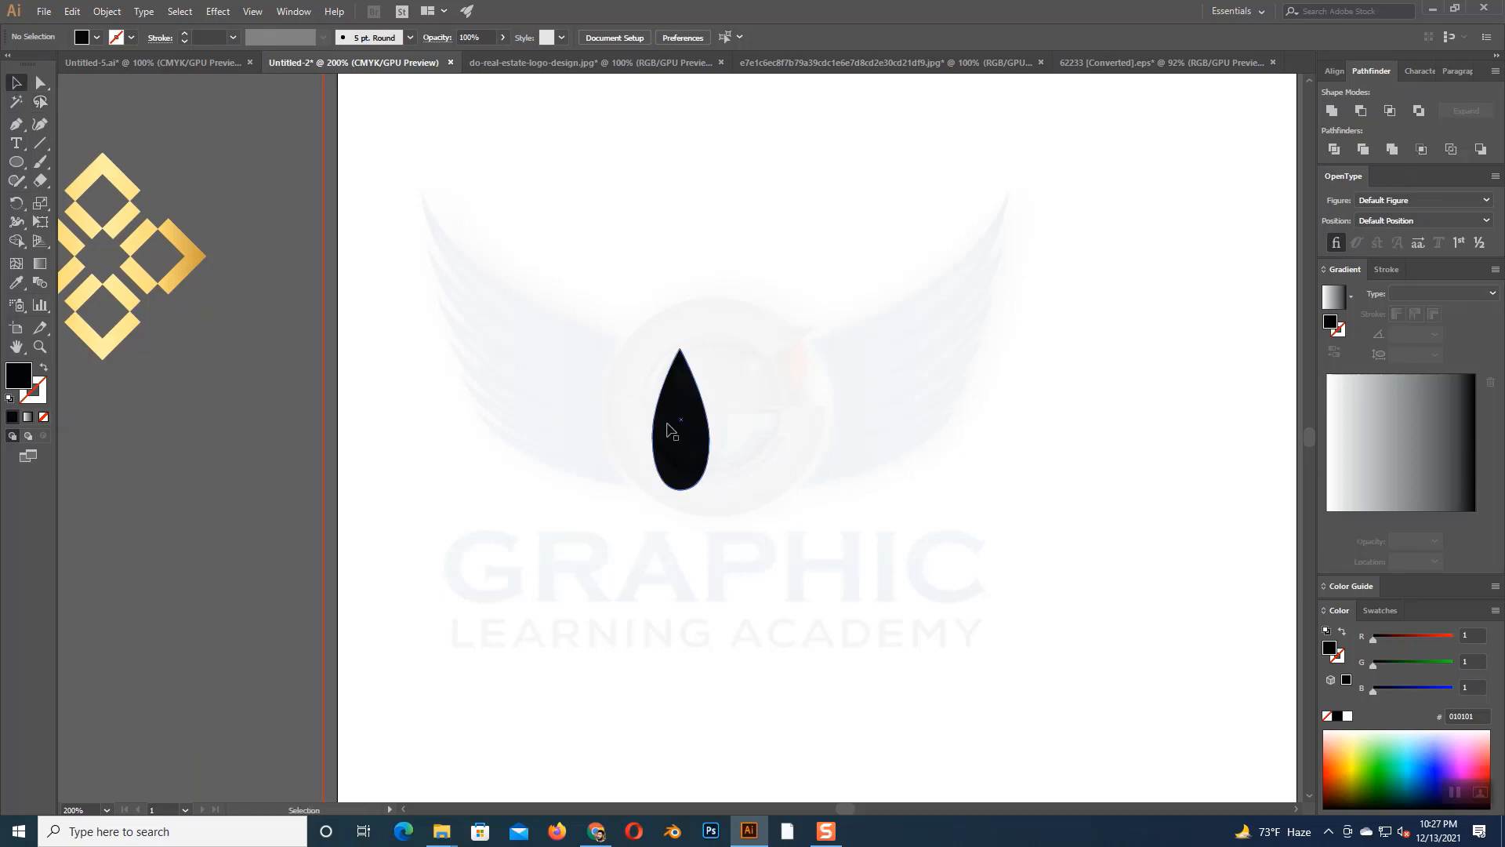
left_click(671, 430)
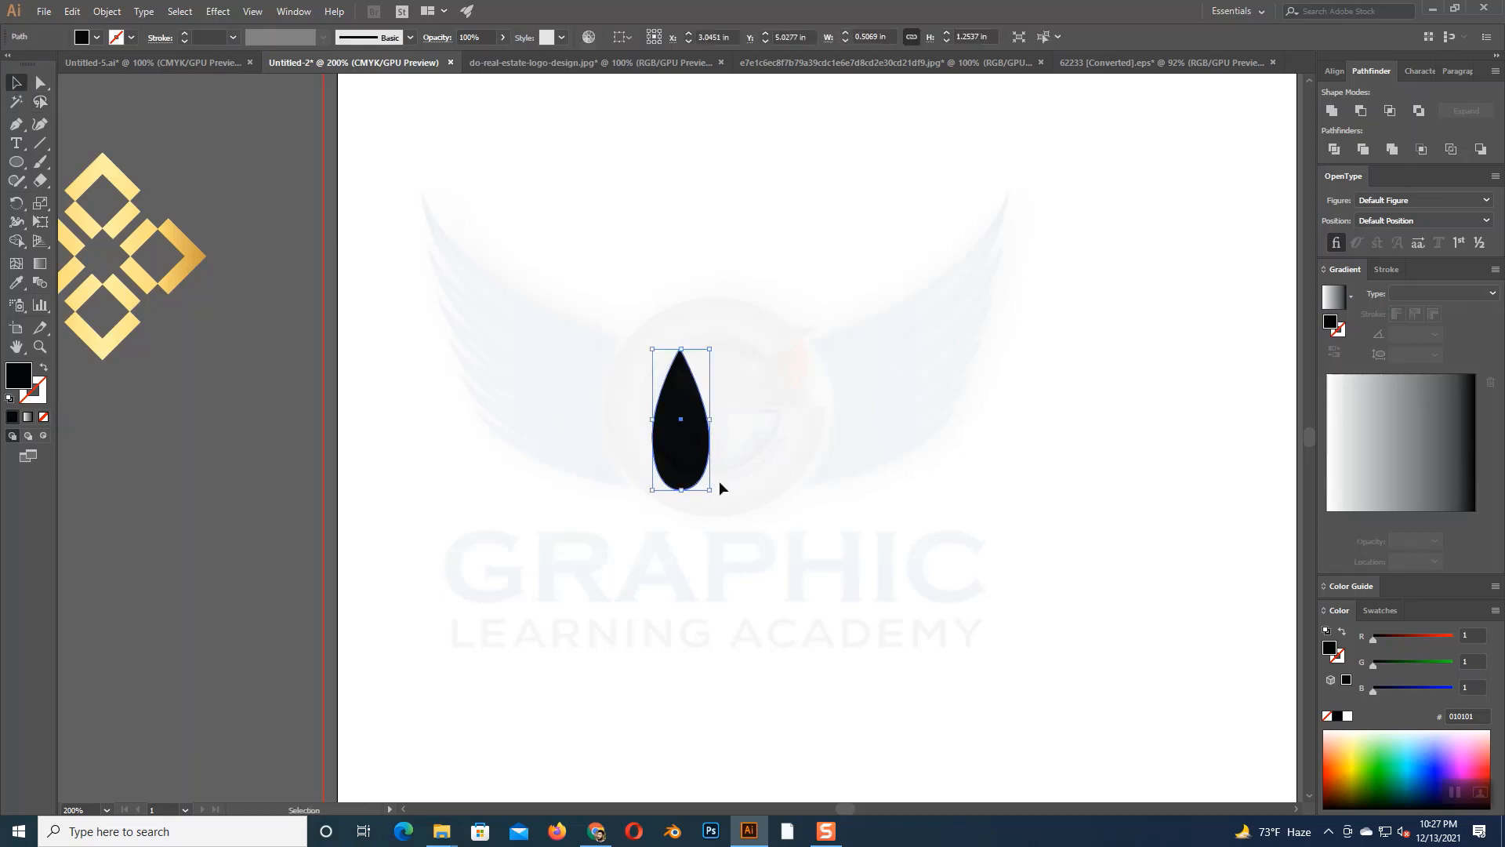
- Tilt the direction handles of the teardrop's right anchor to straighten its upper edge and shift the bulge lower
left_click(40, 81)
left_click(272, 151)
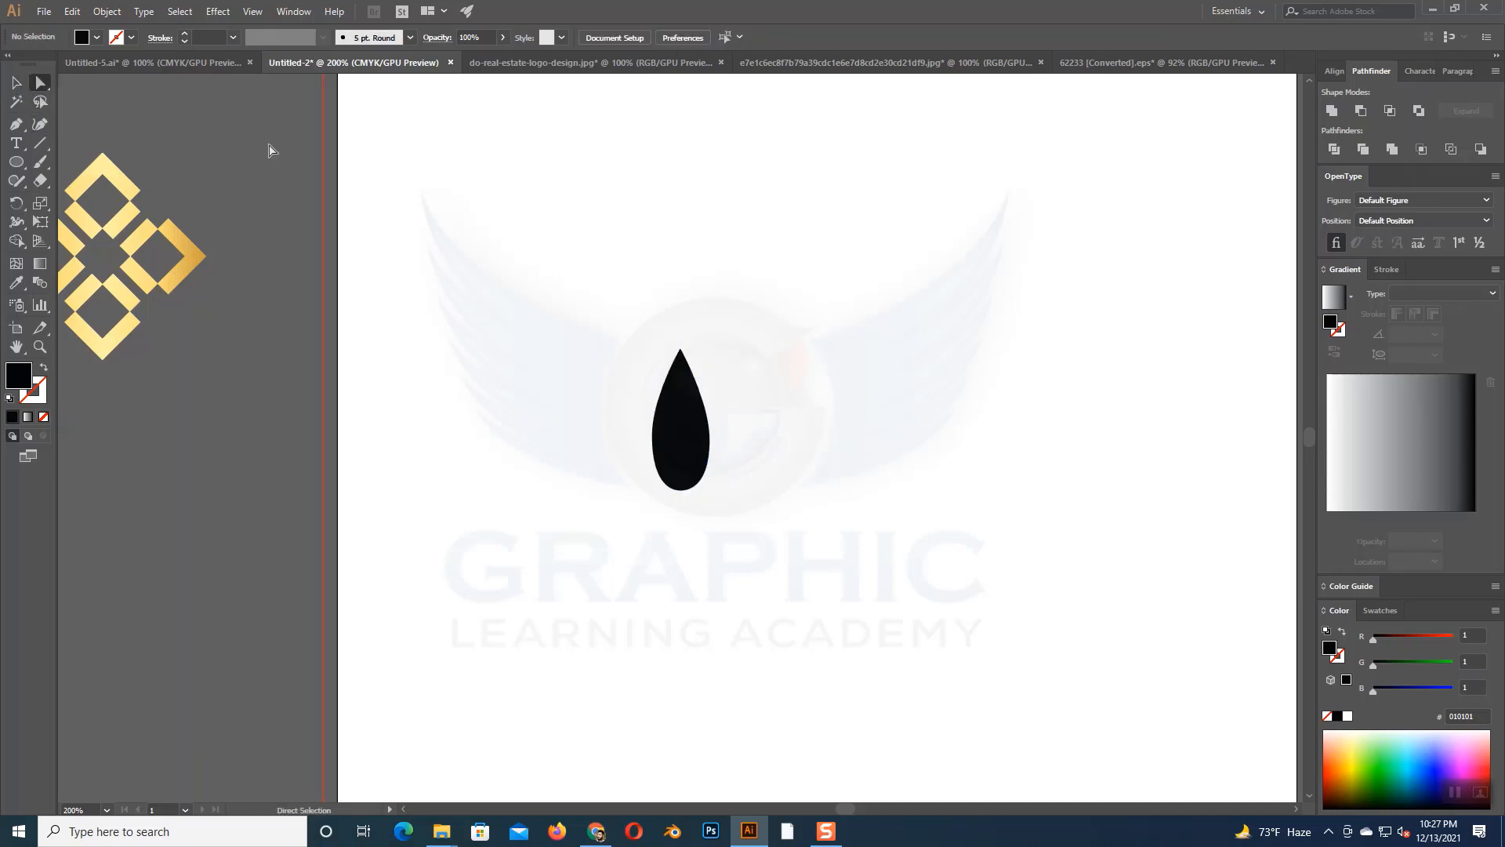
left_click(709, 439)
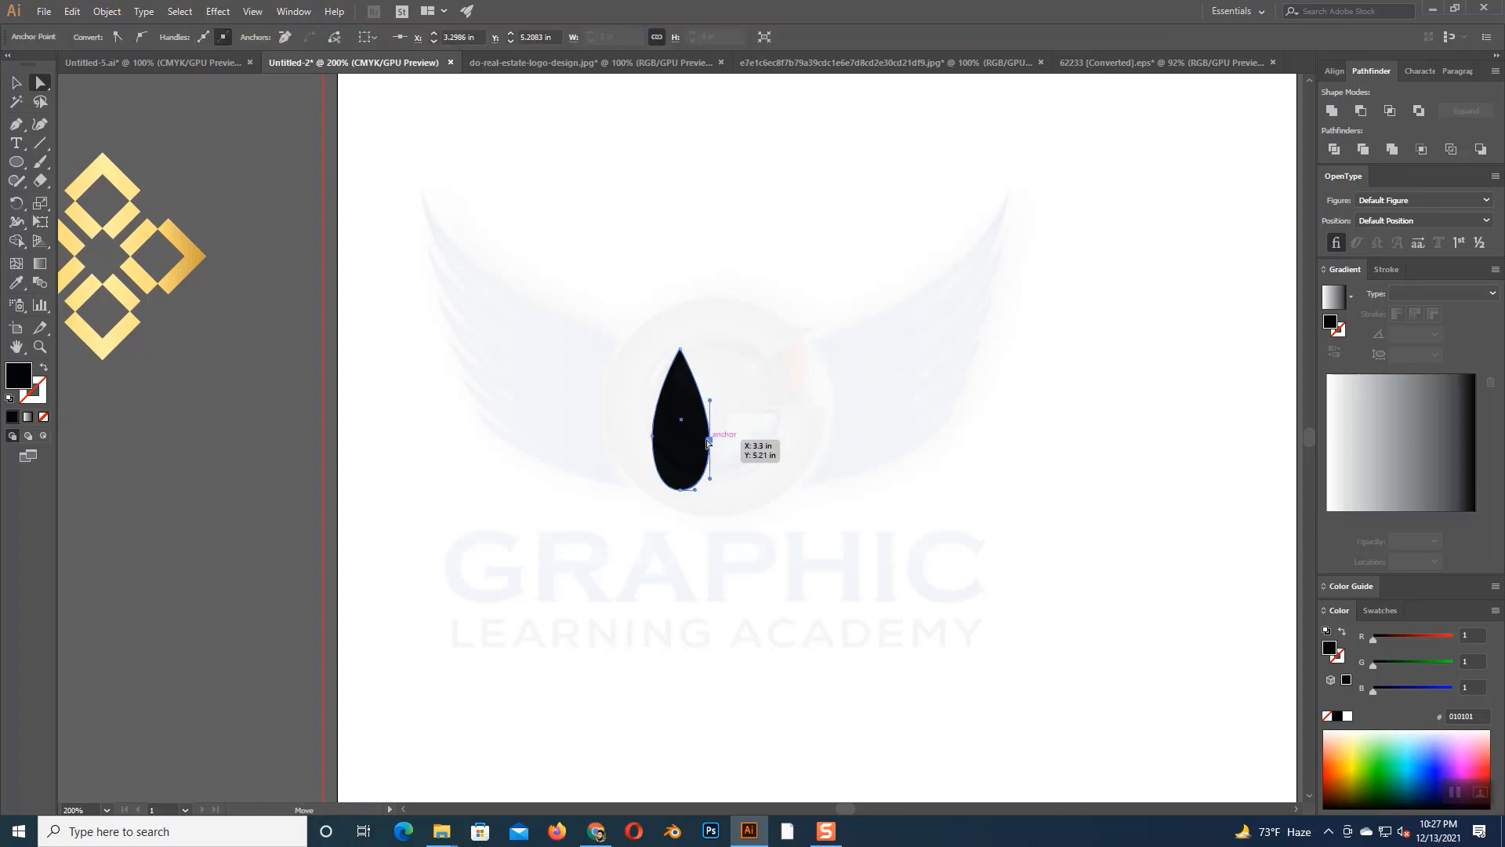
left_click_drag(708, 442, 693, 401)
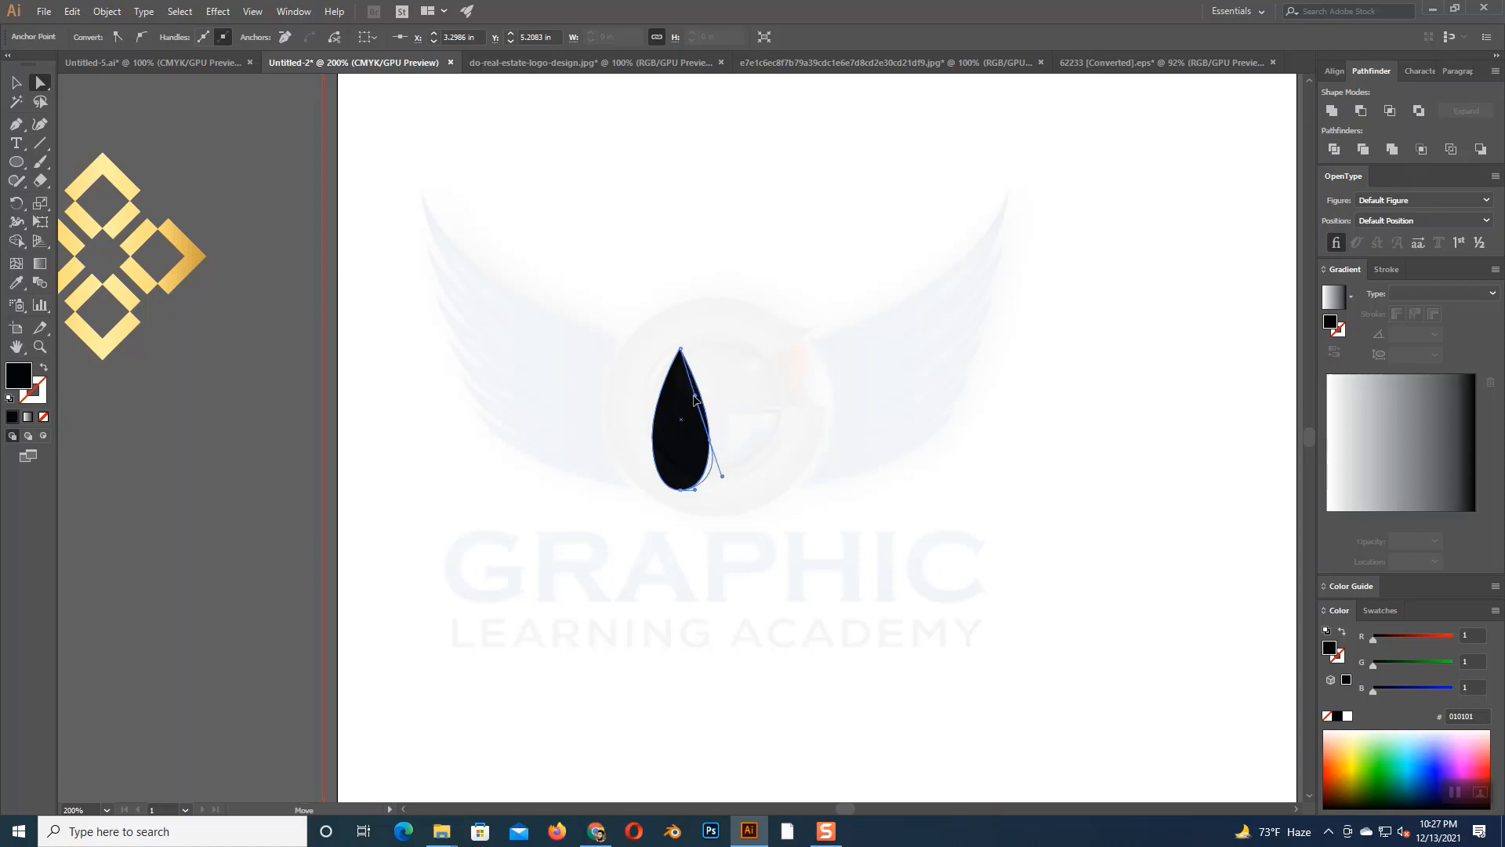
left_click_drag(715, 451, 719, 464)
left_click_drag(694, 396, 700, 396)
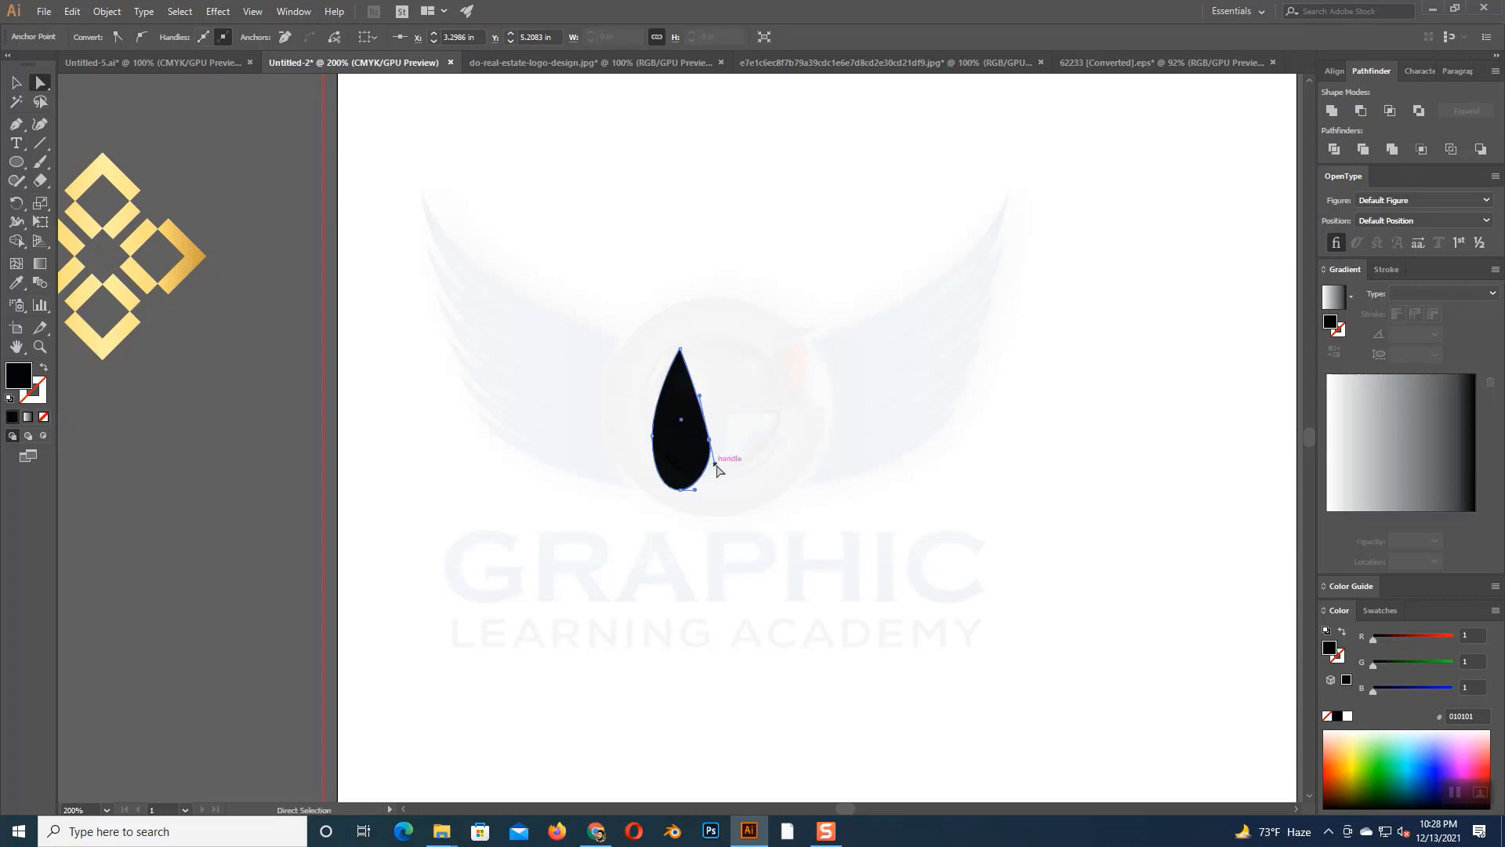
left_click_drag(717, 464, 719, 470)
left_click(773, 472)
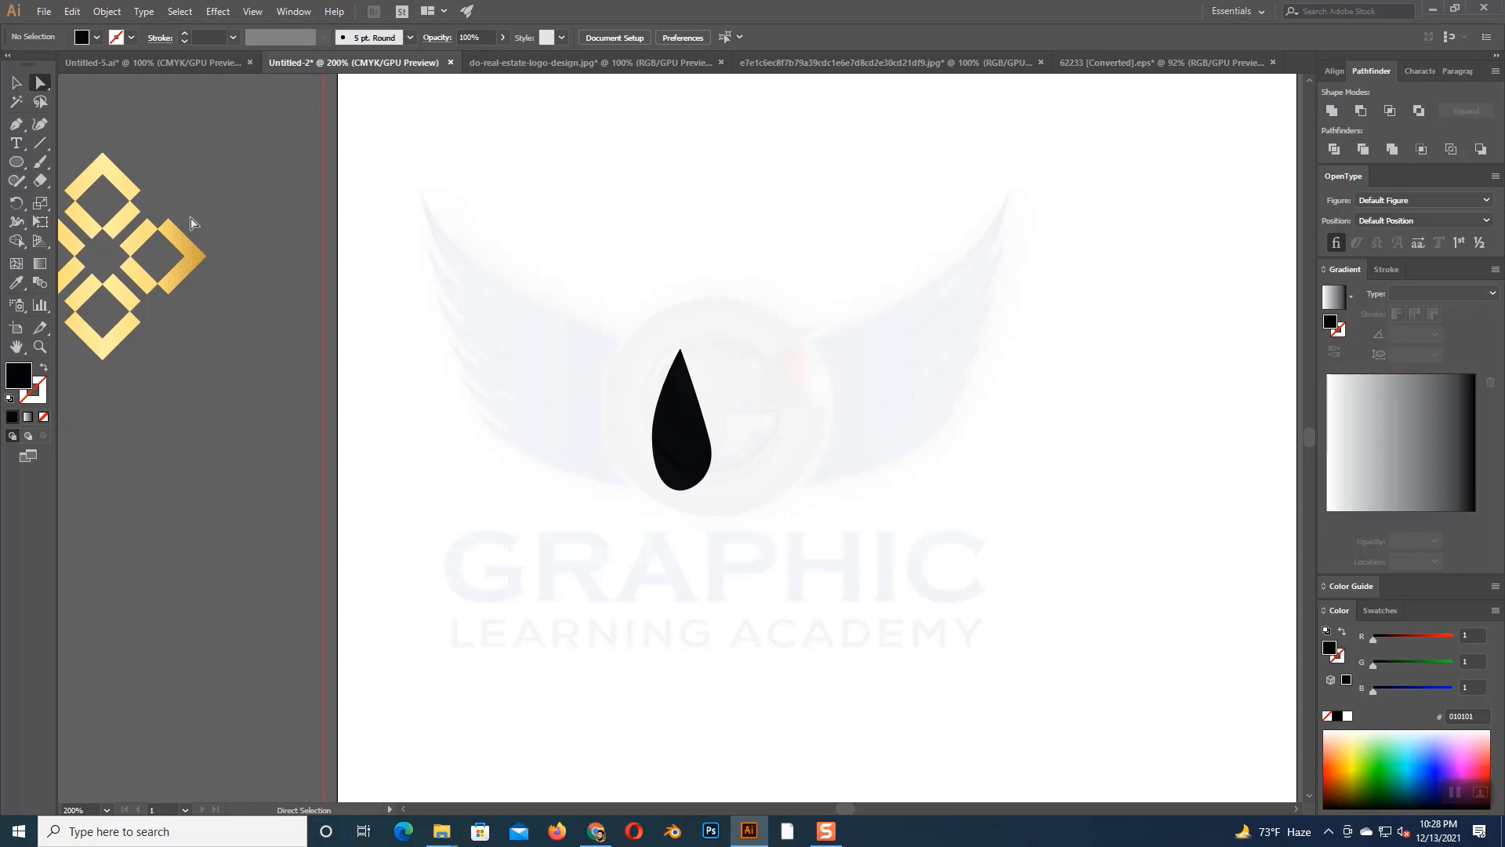
- Draw a short line segment about 0.48 in tall from inside the teardrop's base downward
left_click(16, 83)
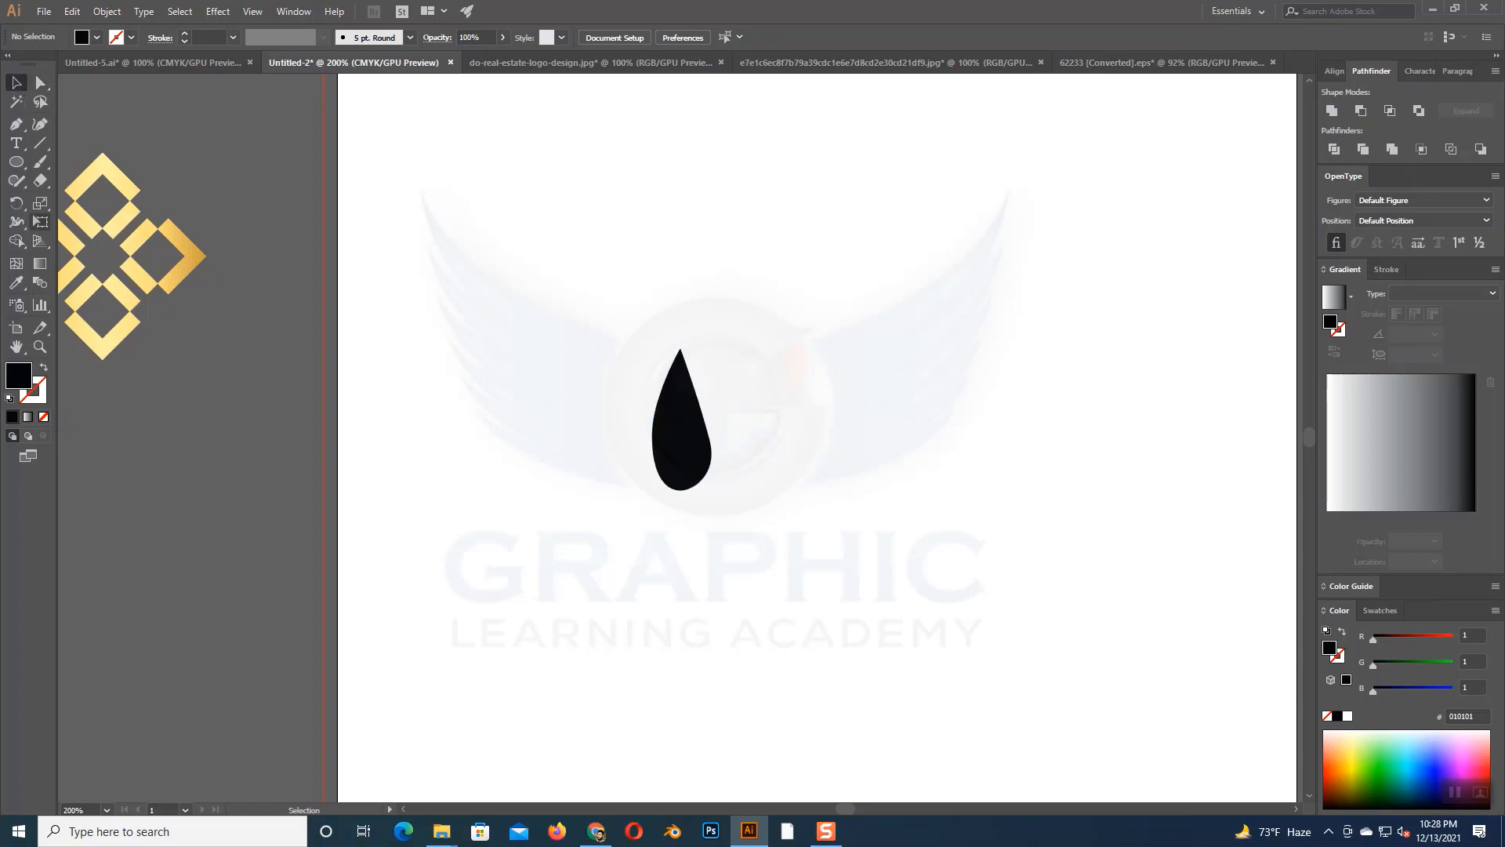
left_click(44, 144)
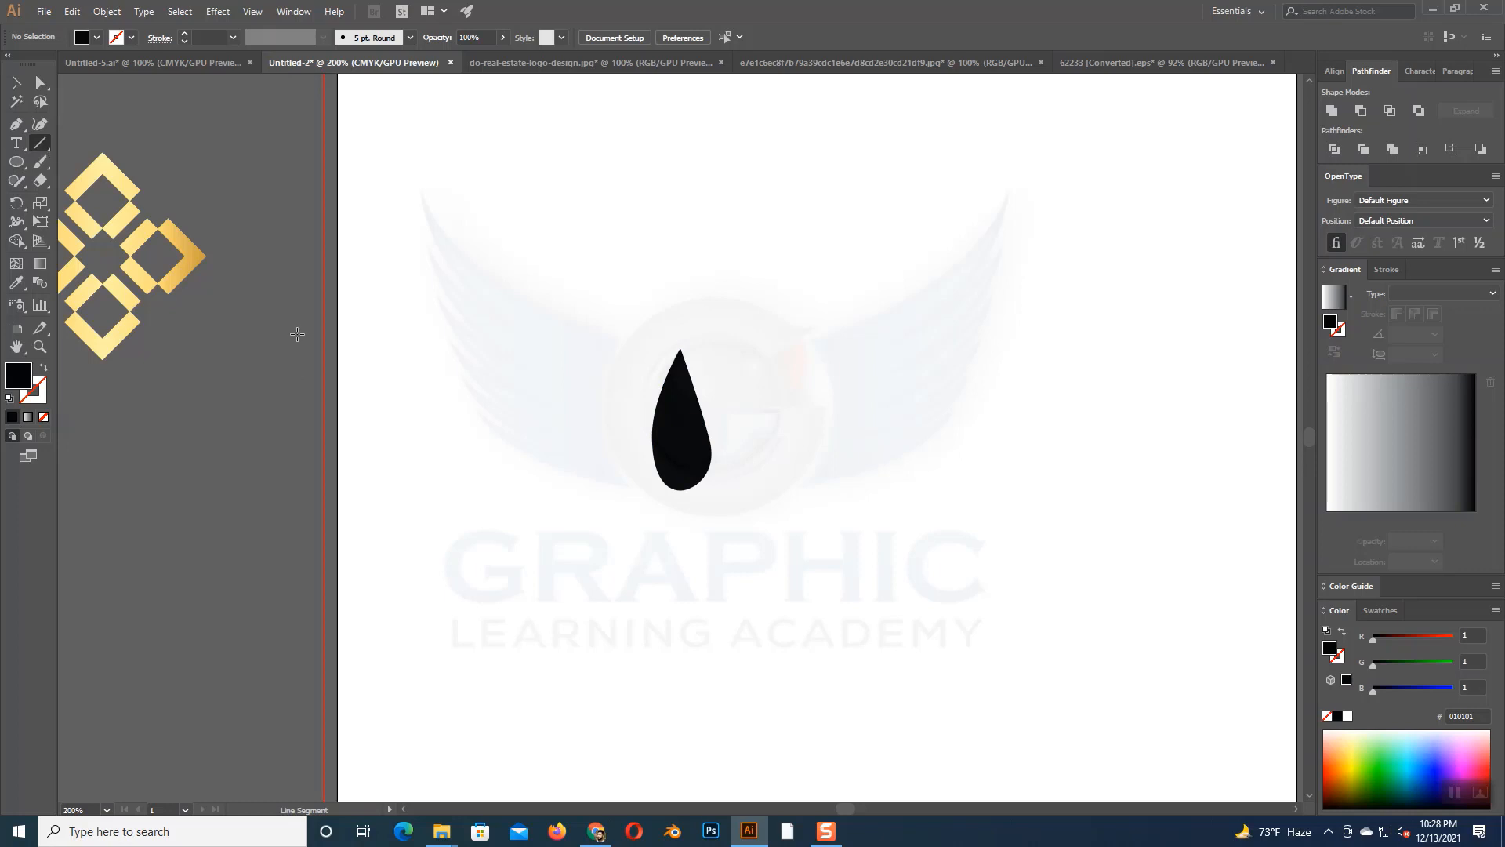
left_click(682, 478)
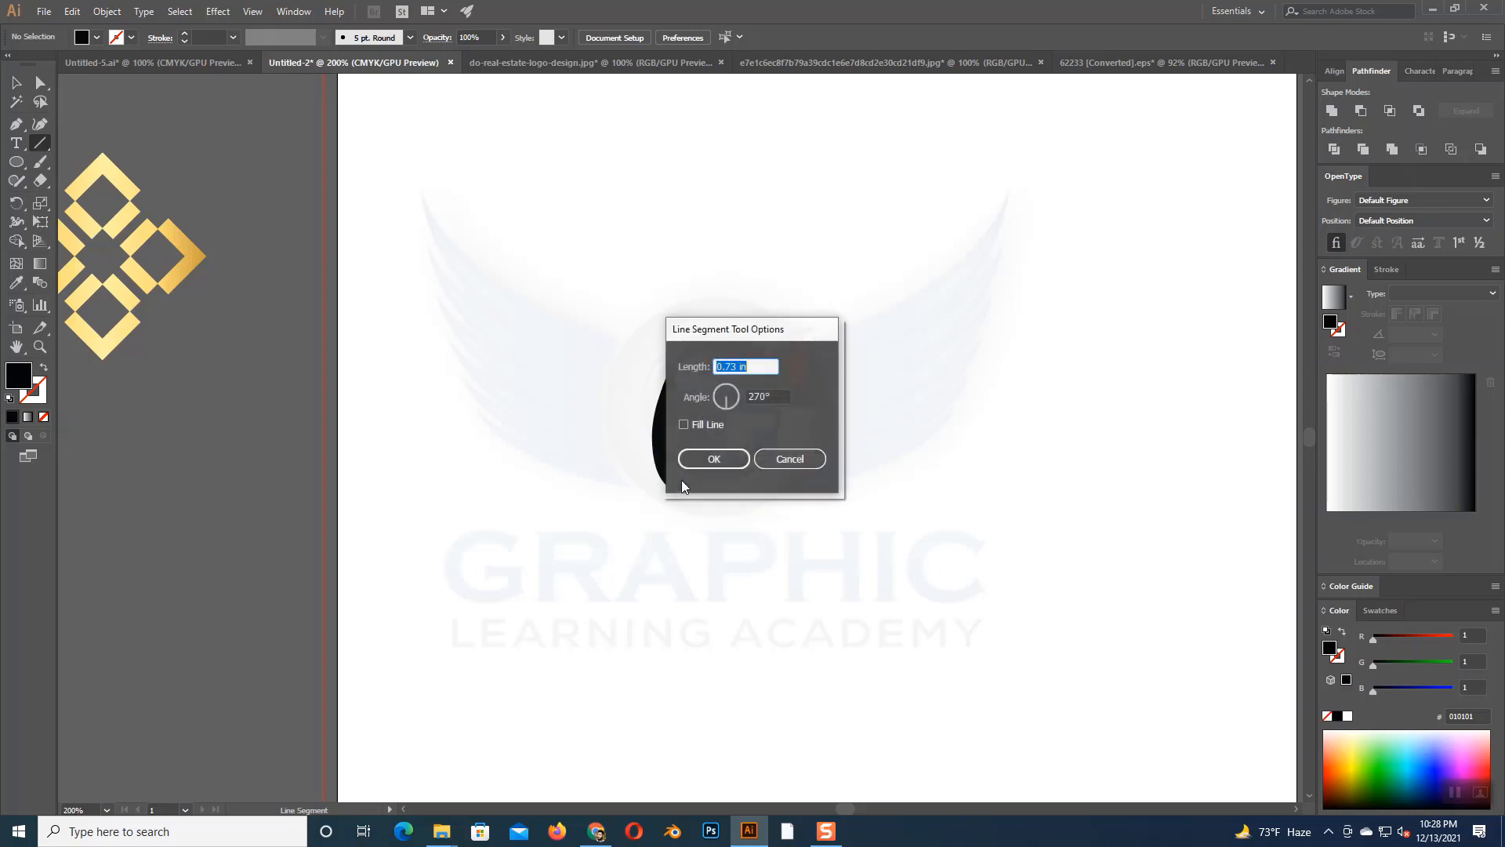
left_click(790, 459)
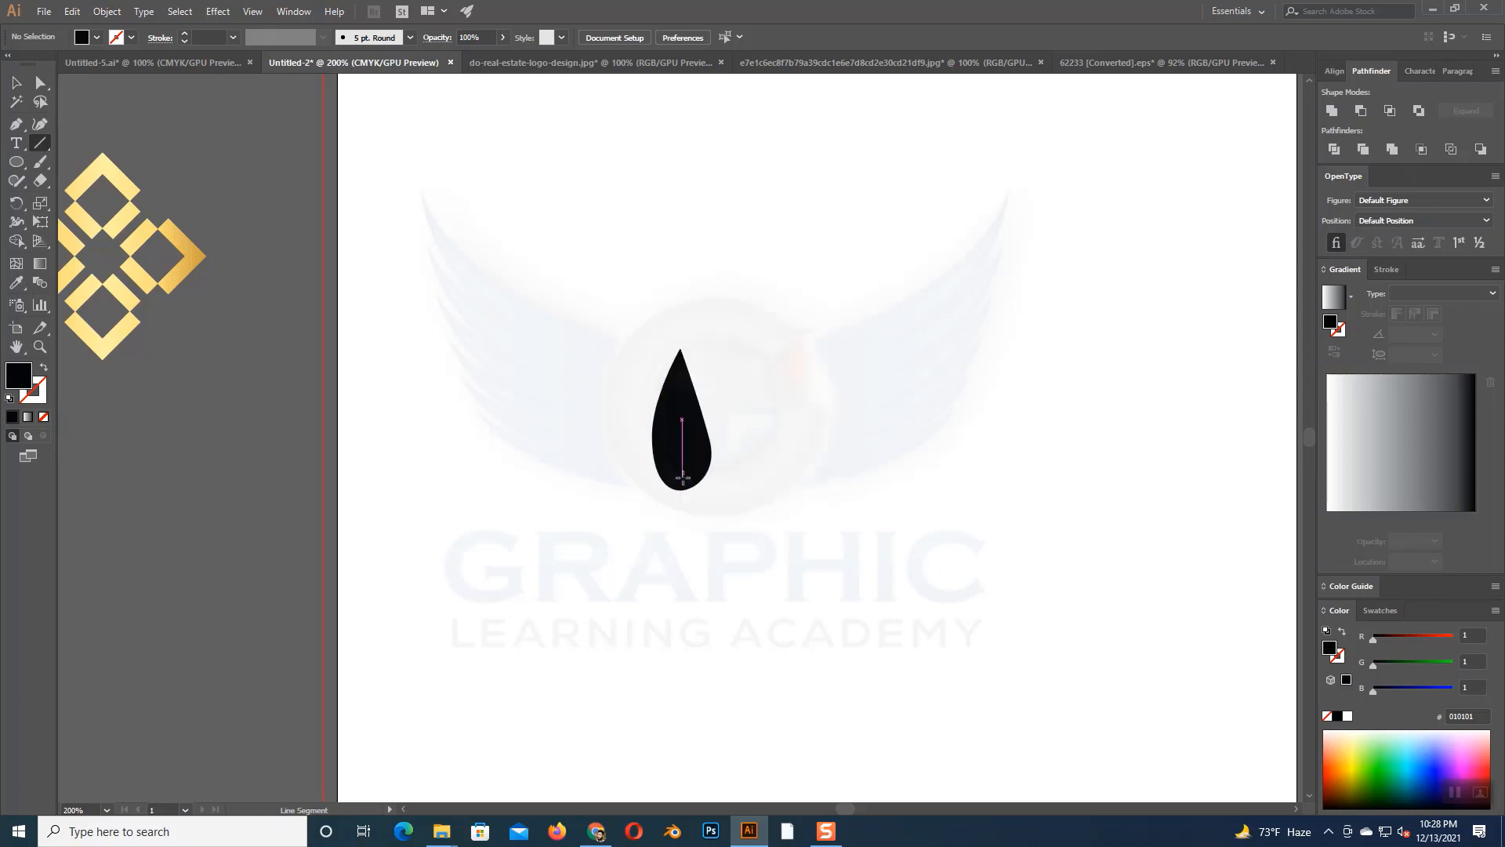
left_click_drag(682, 478, 689, 531)
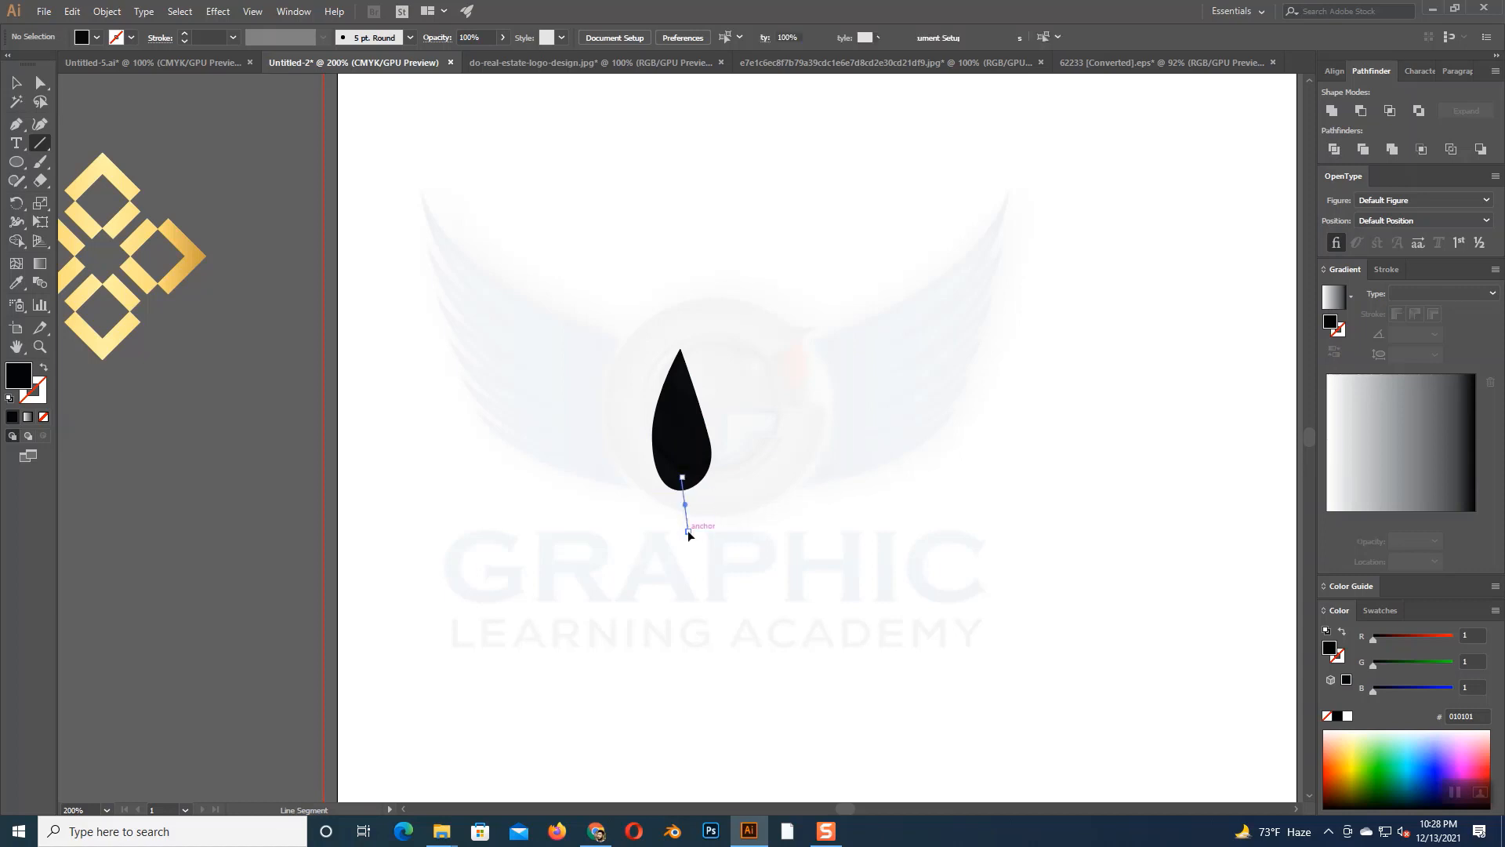
- Bend the line into a curve with the Curvature tool and rotate it into a slanted stem at the teardrop's base
left_click(40, 124)
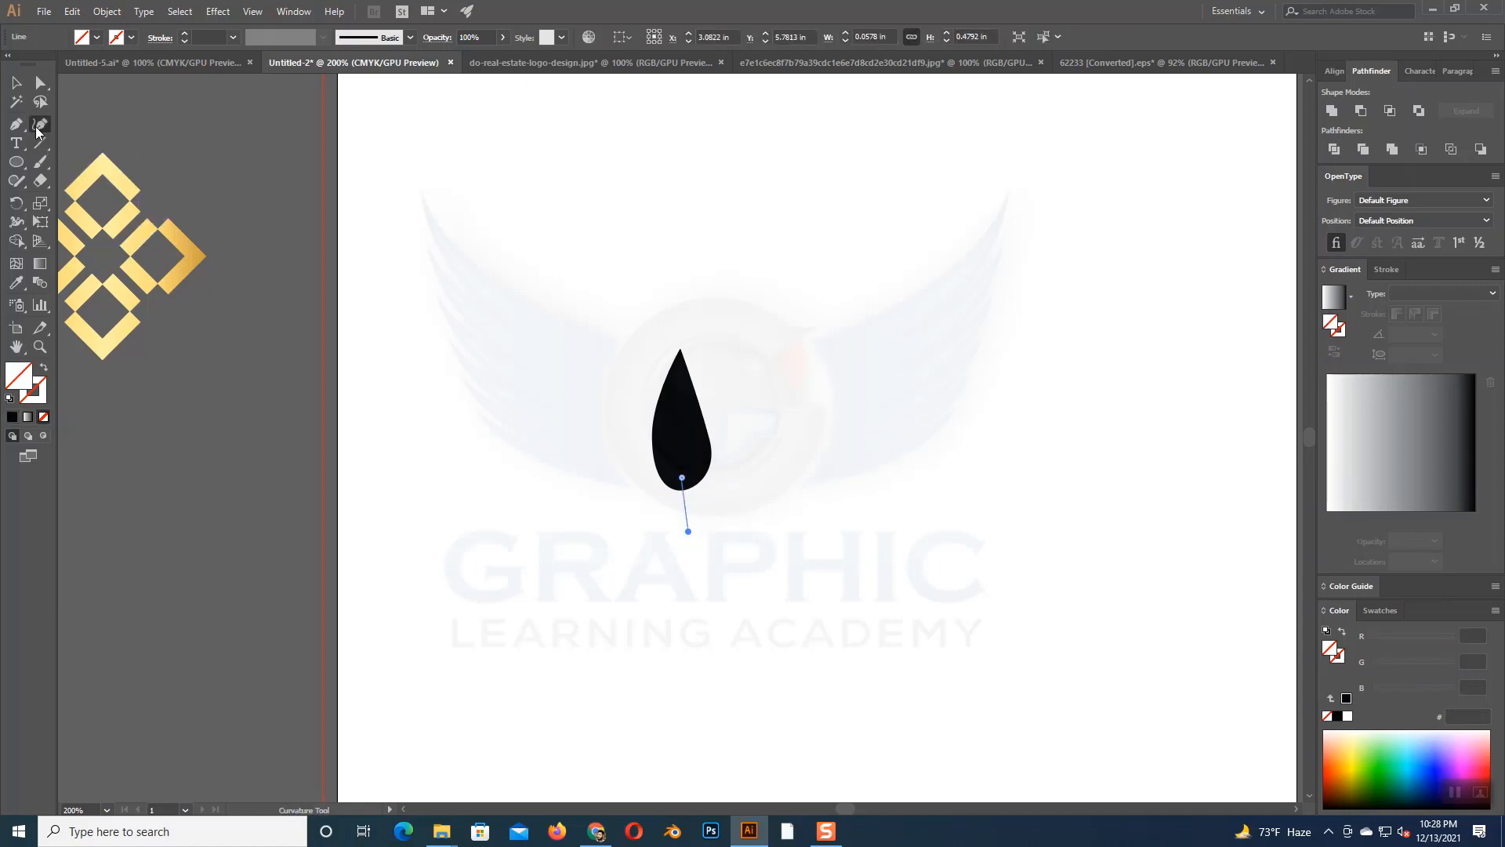
left_click(679, 502)
left_click(16, 82)
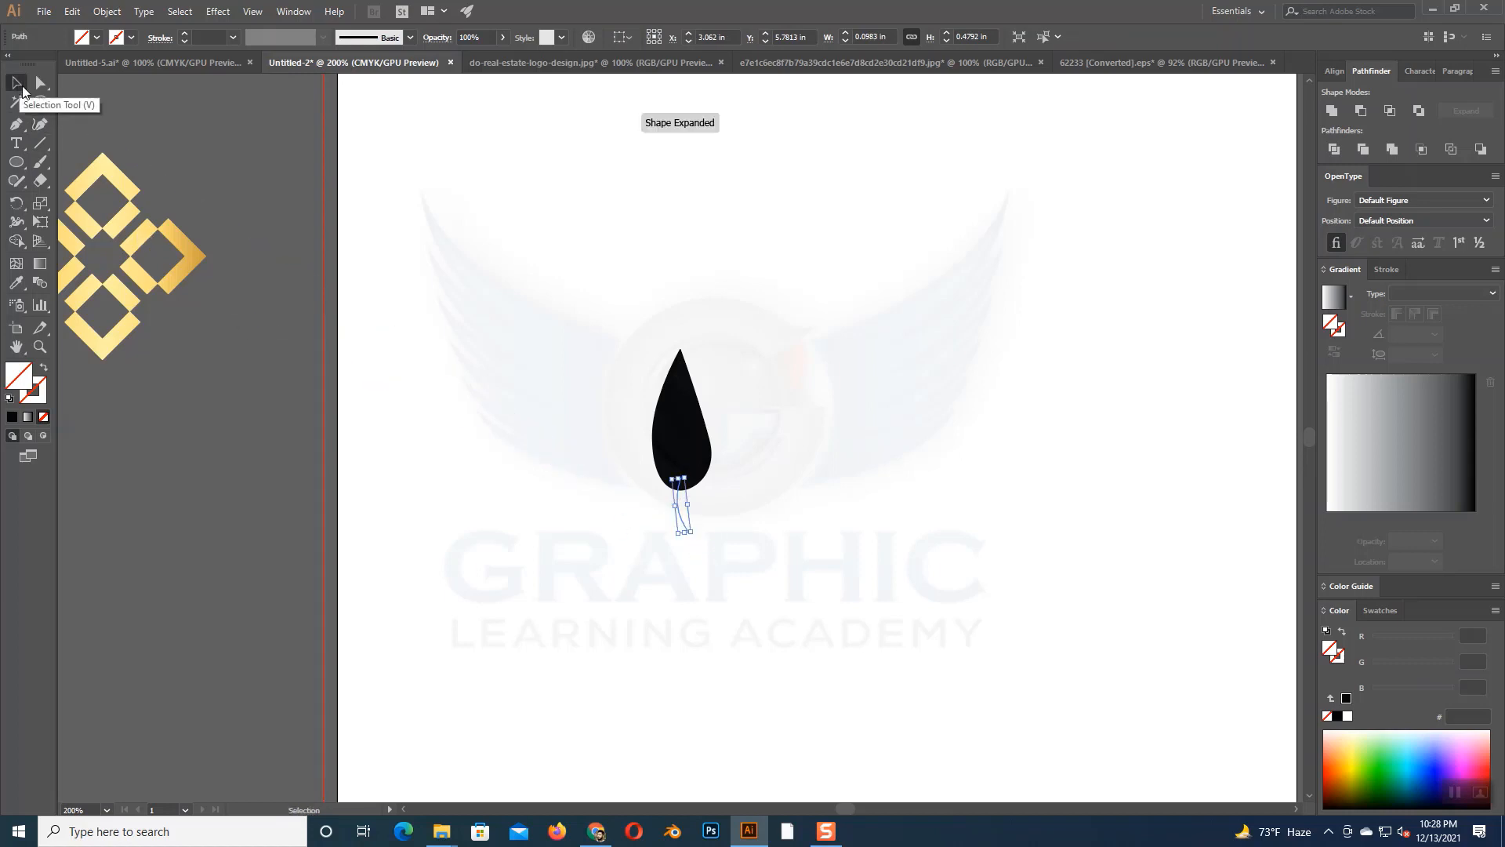
mouse_move(698, 540)
left_mouse_down()
mouse_move(712, 537)
mouse_move(696, 511)
left_mouse_up()
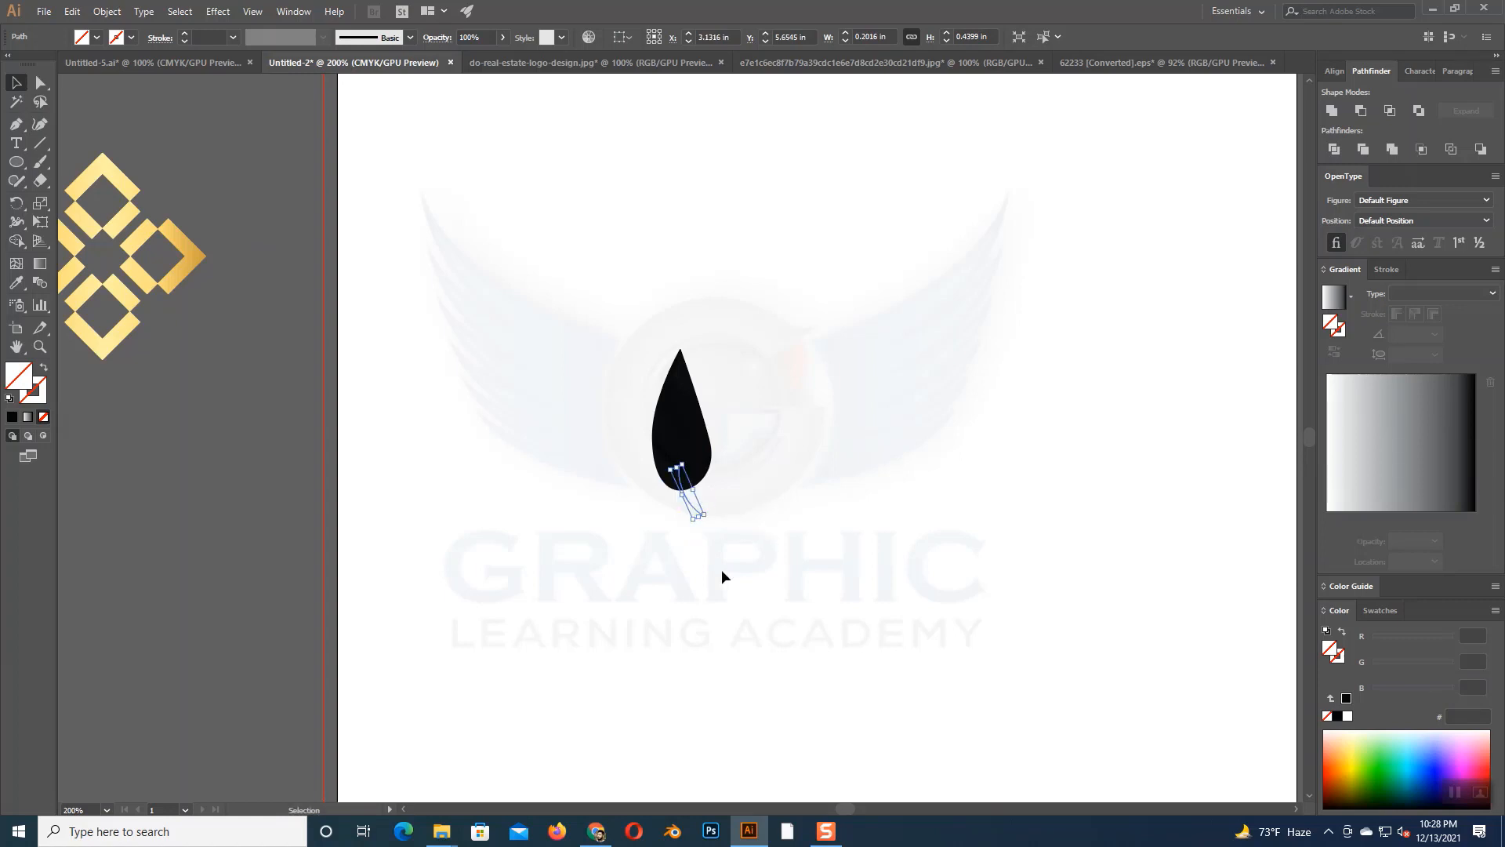
- Give the stem a black 4 pt stroke and move it slightly up into the teardrop
left_click(12, 420)
left_click(11, 421)
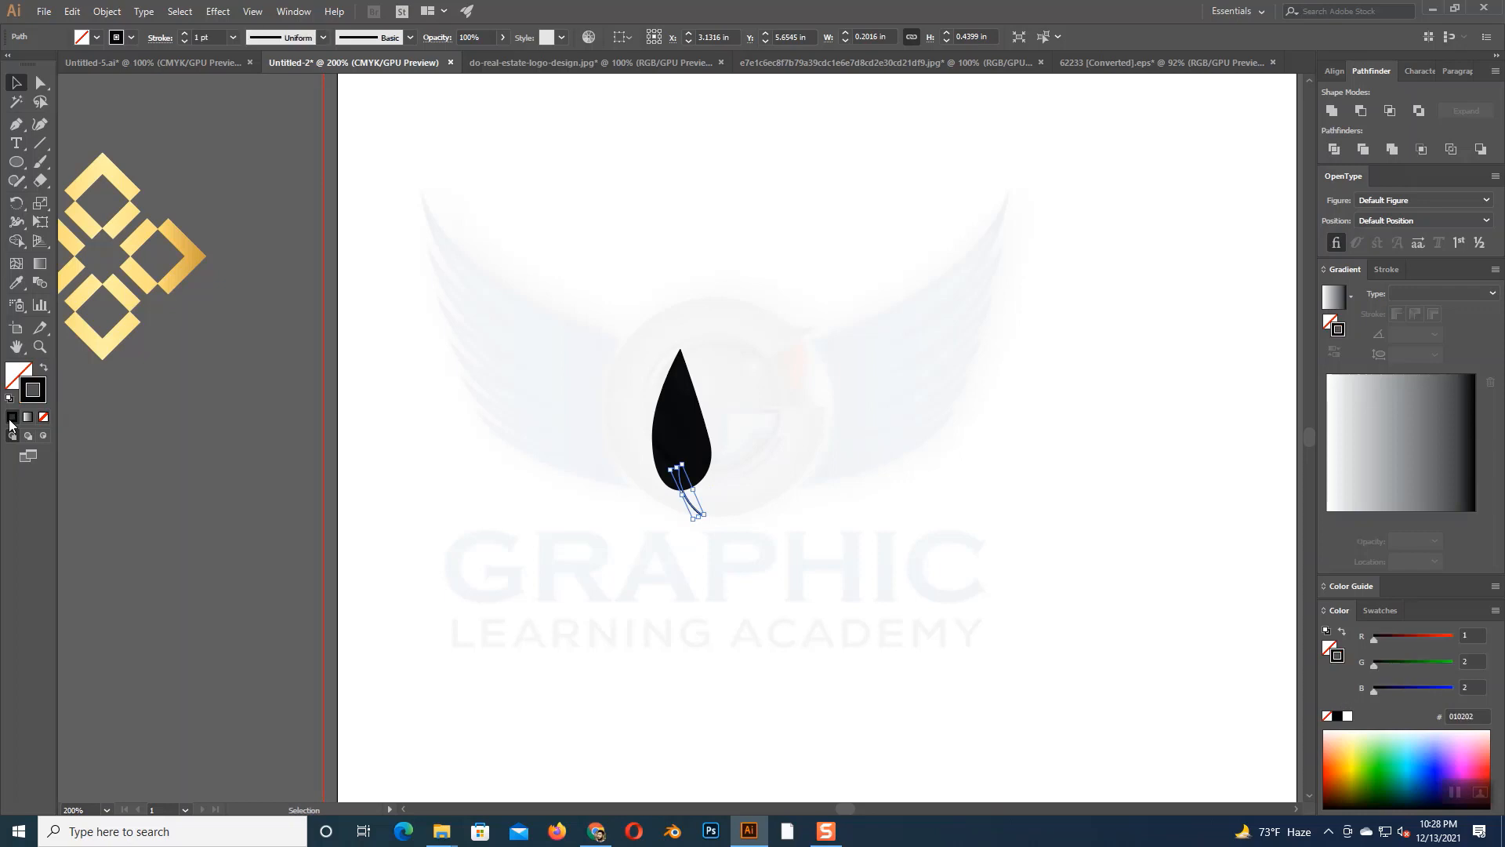
left_click(182, 34)
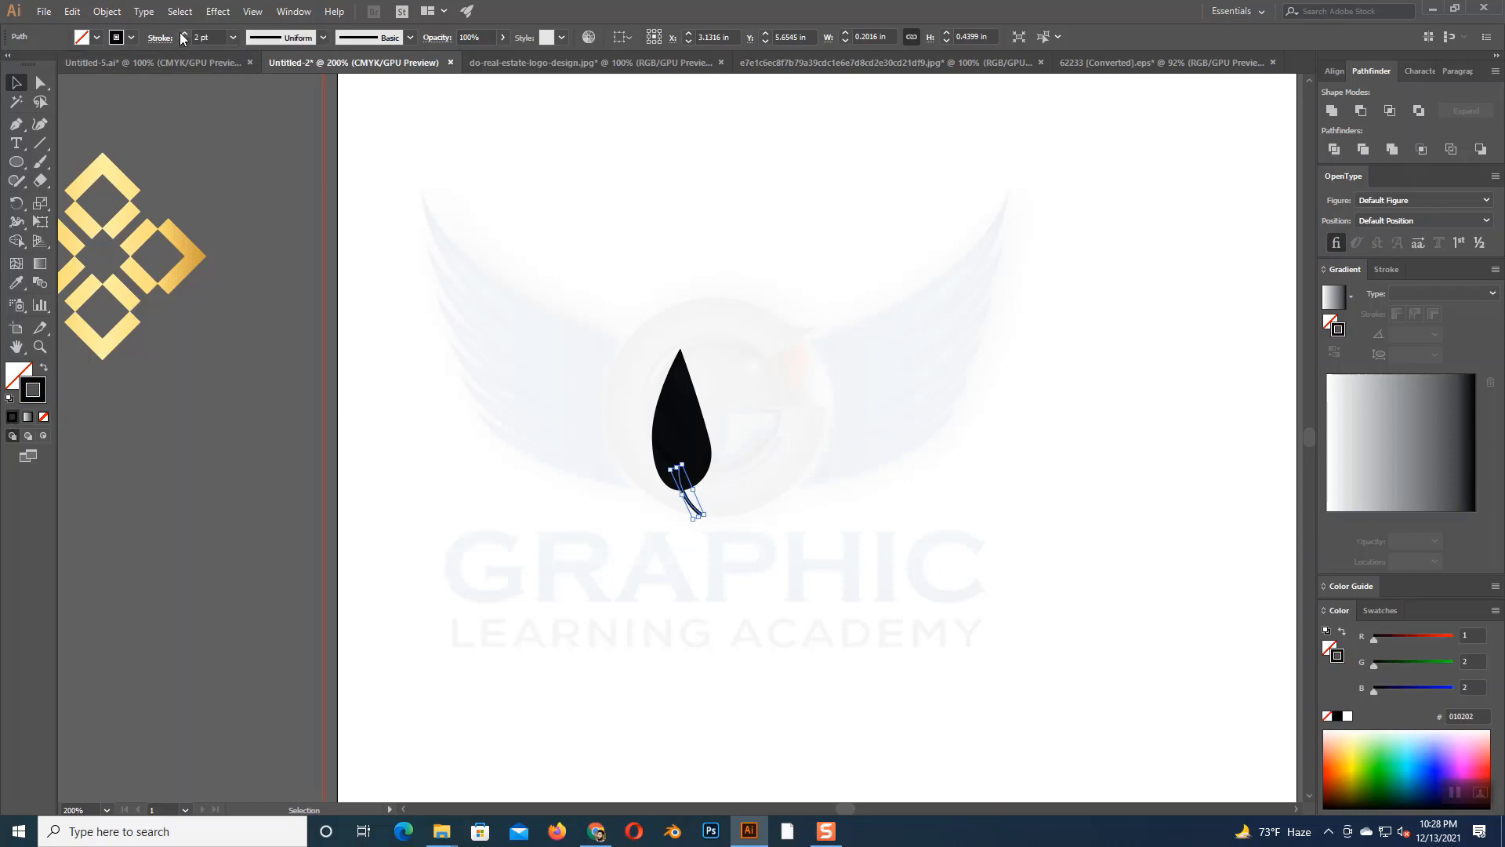
left_click(829, 332)
left_click_drag(697, 513, 697, 504)
left_click(745, 516)
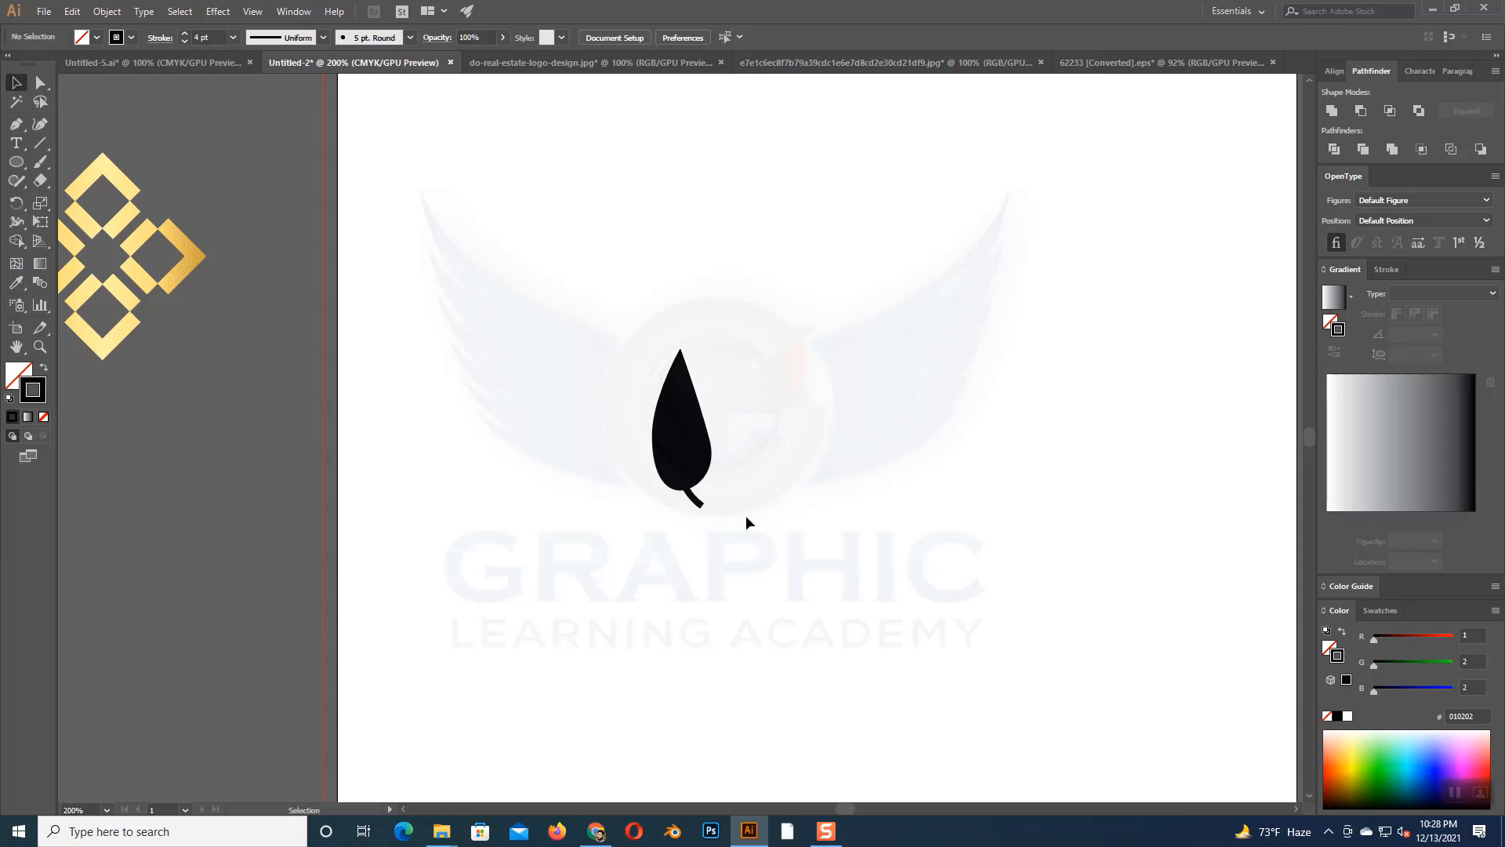
- Convert the curved stem's stroke to a filled shape with Outline Stroke
left_click(699, 504)
left_click(107, 11)
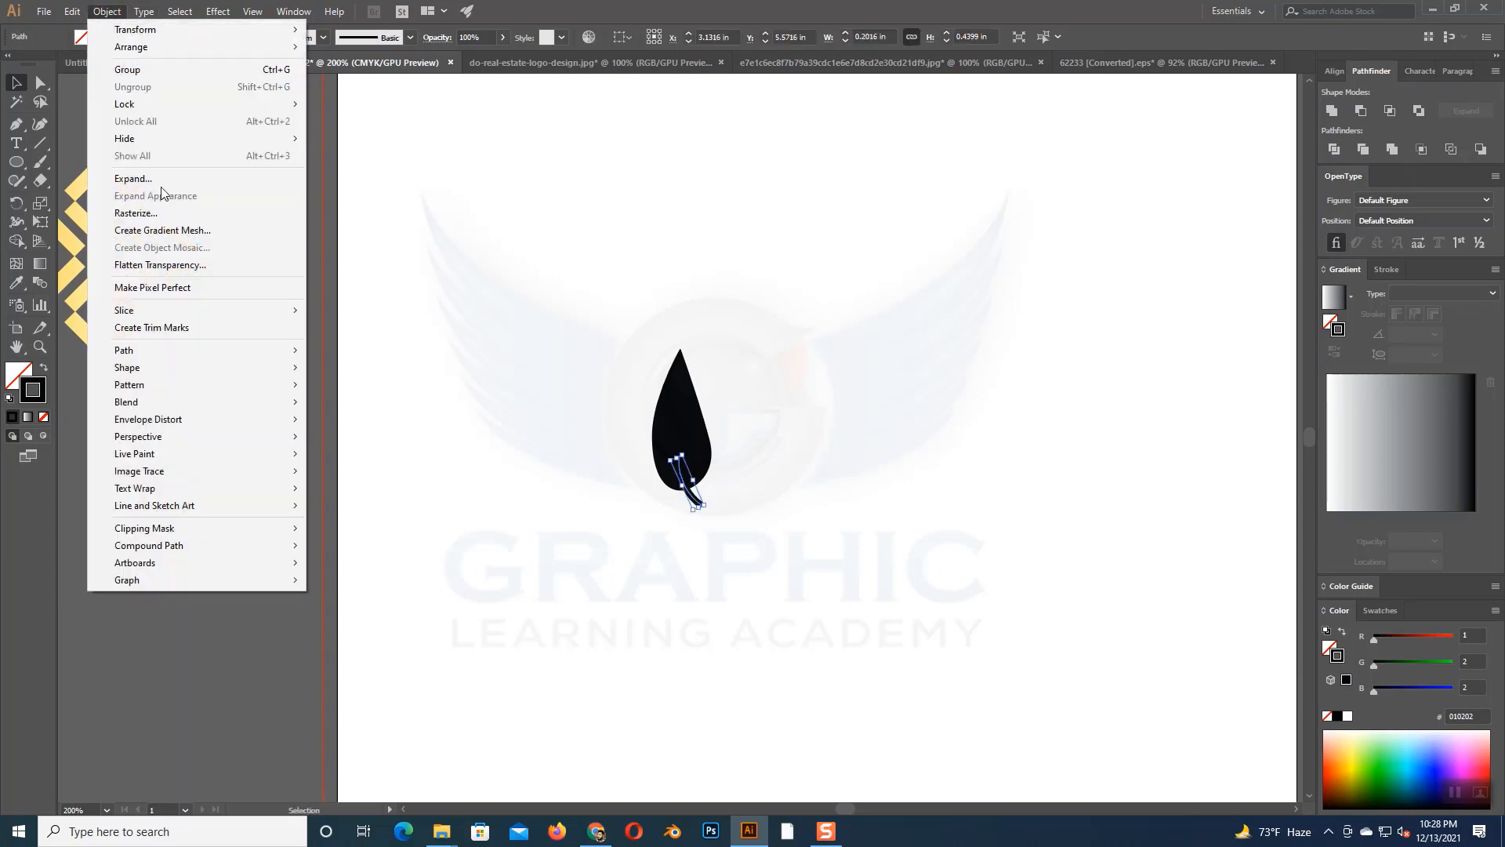
mouse_move(141, 351)
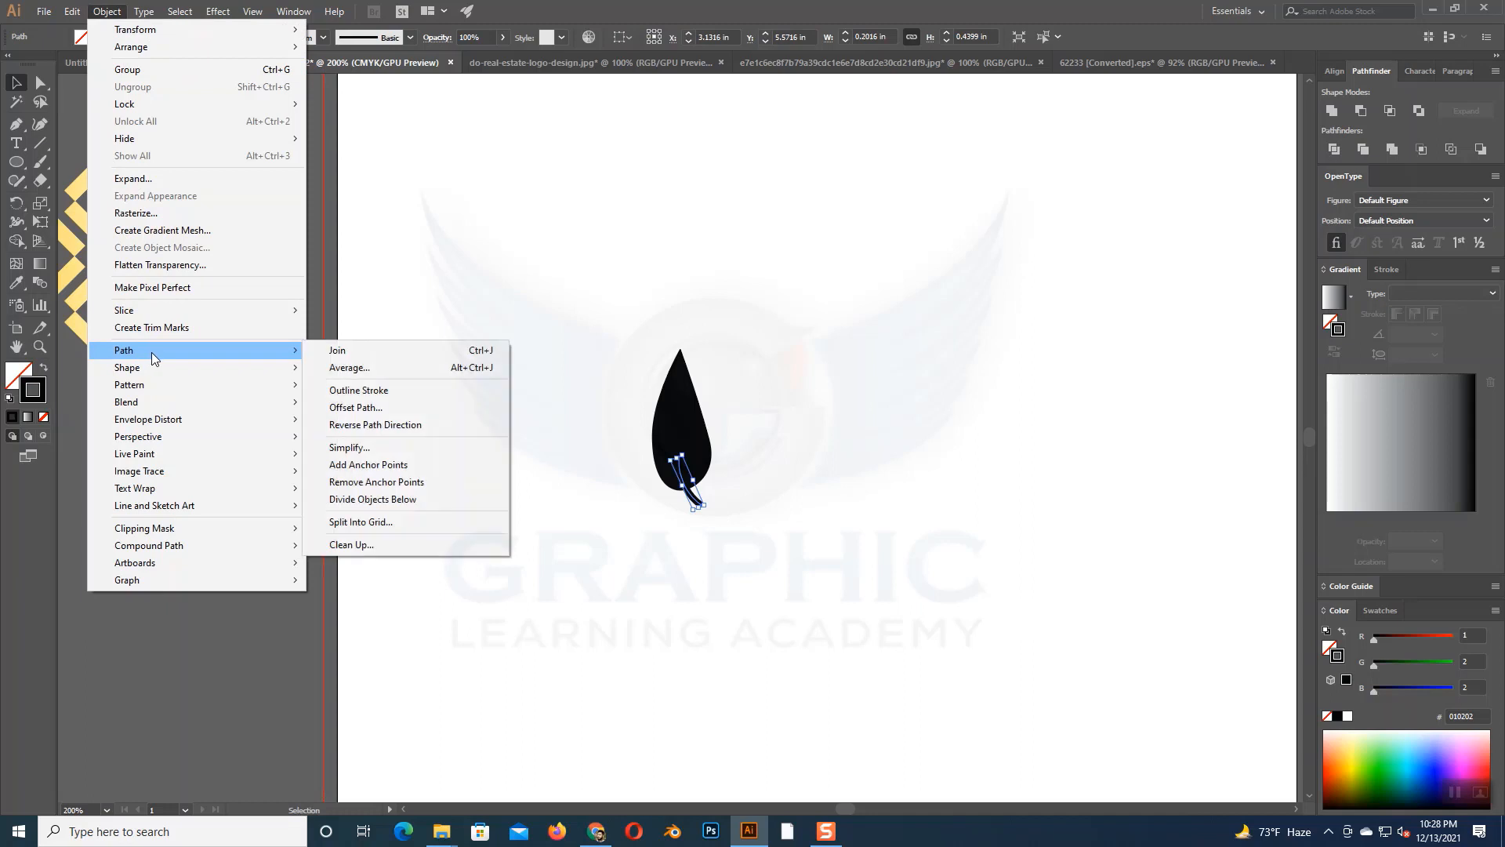
left_click(355, 391)
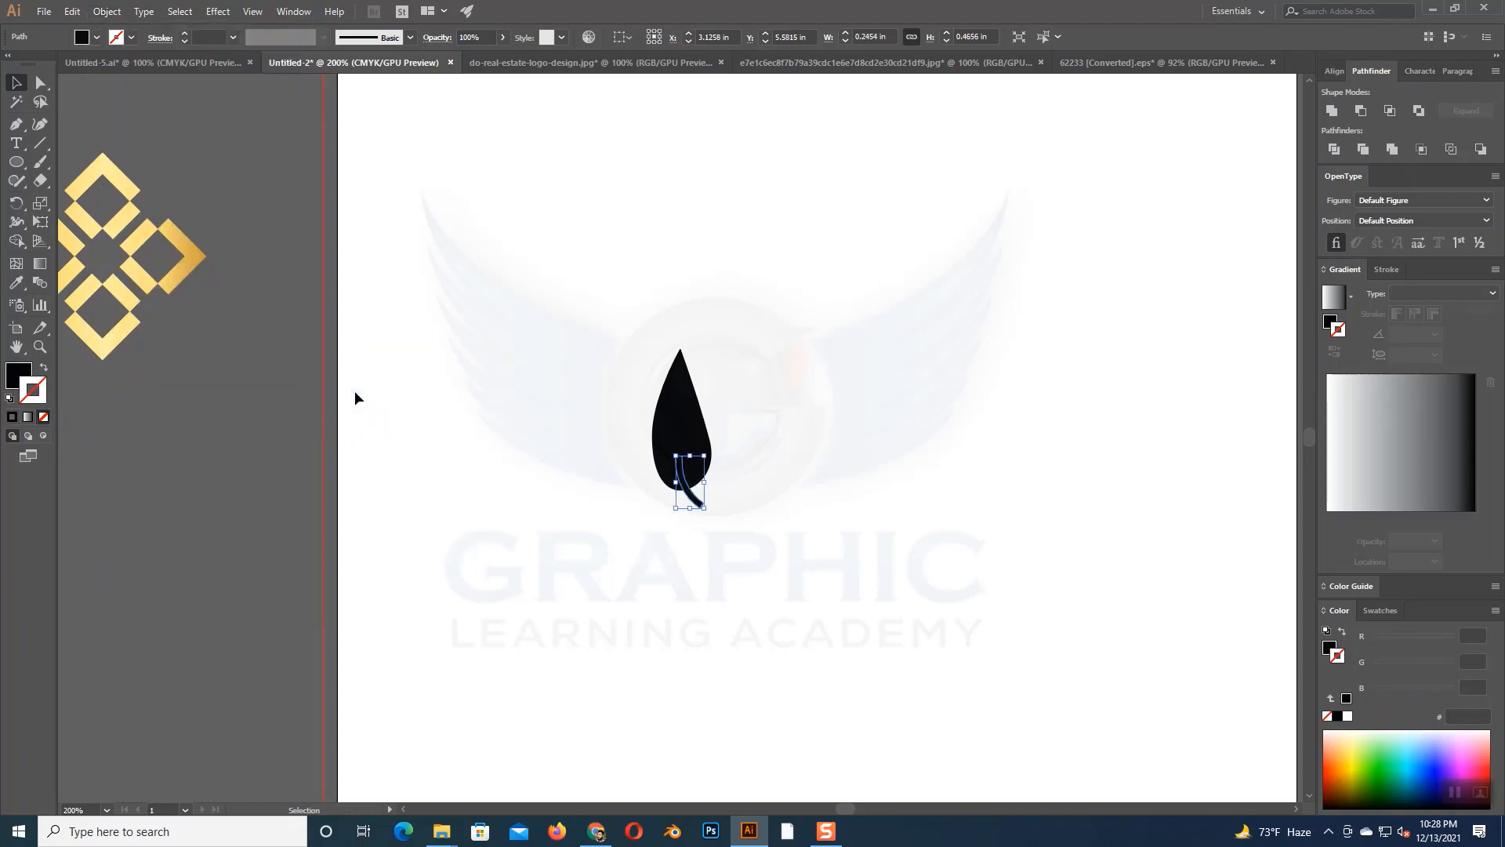
- Unite the teardrop and the outlined stem into one leaf shape
left_click(737, 568)
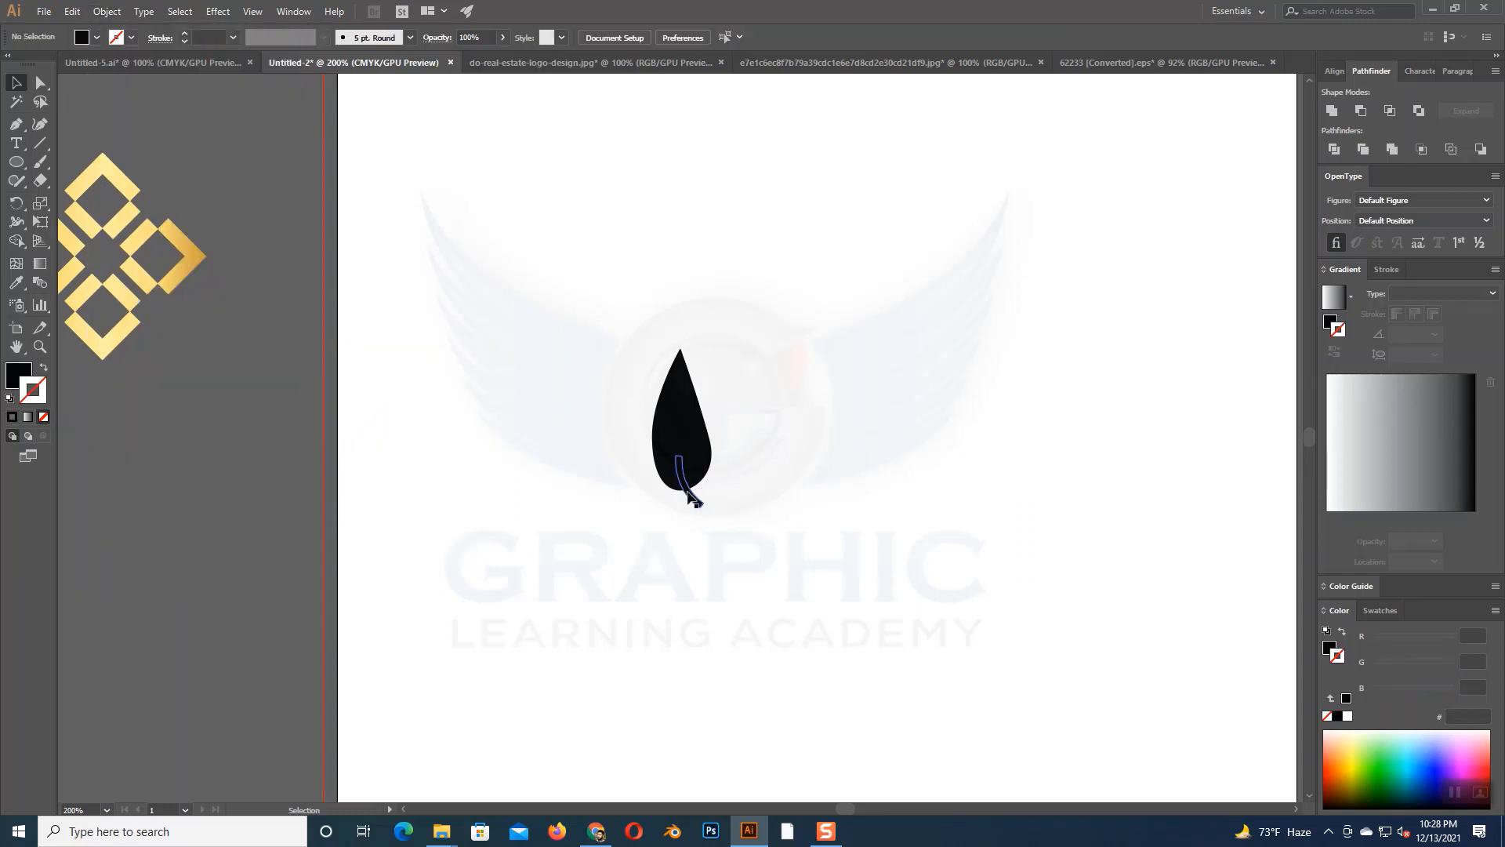
left_click_drag(598, 331, 751, 500)
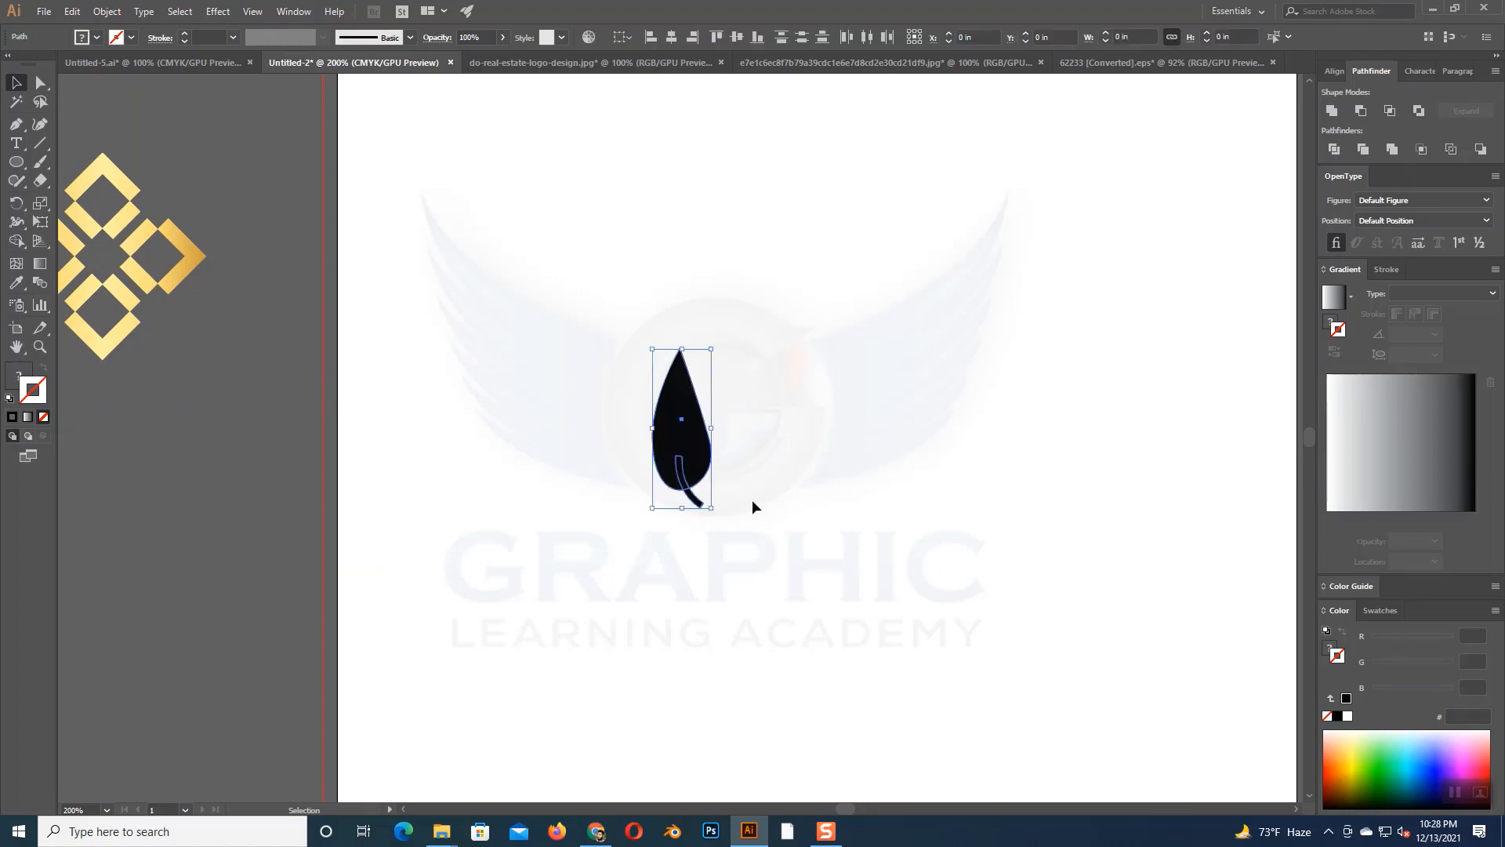
left_click(1333, 111)
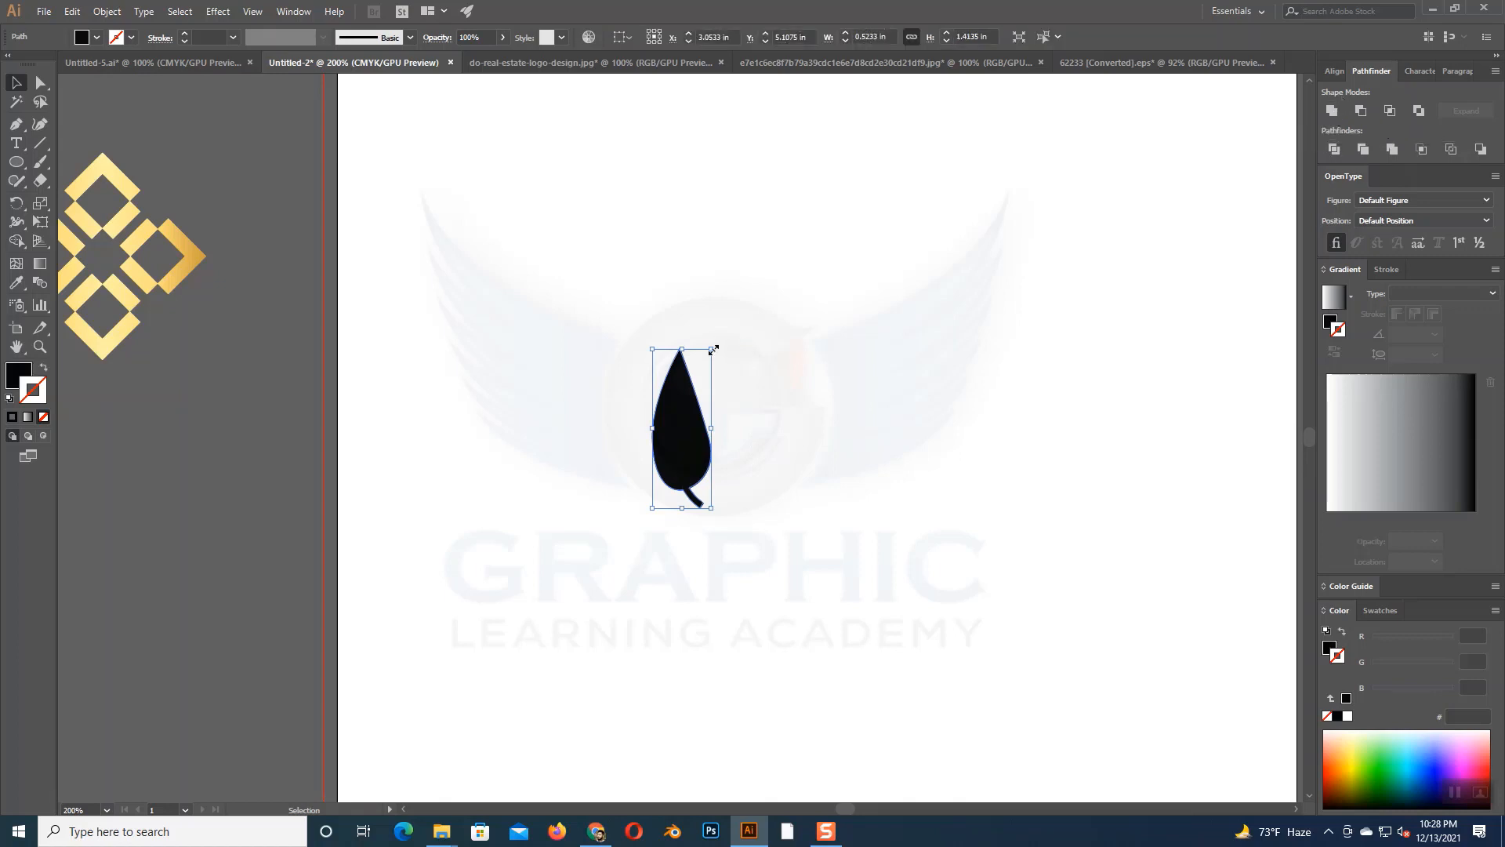
- Shrink the leaf to about 0.45 × 0.52 in, tilt it diagonally and place it near the artboard's left side
key("ctrl+0")
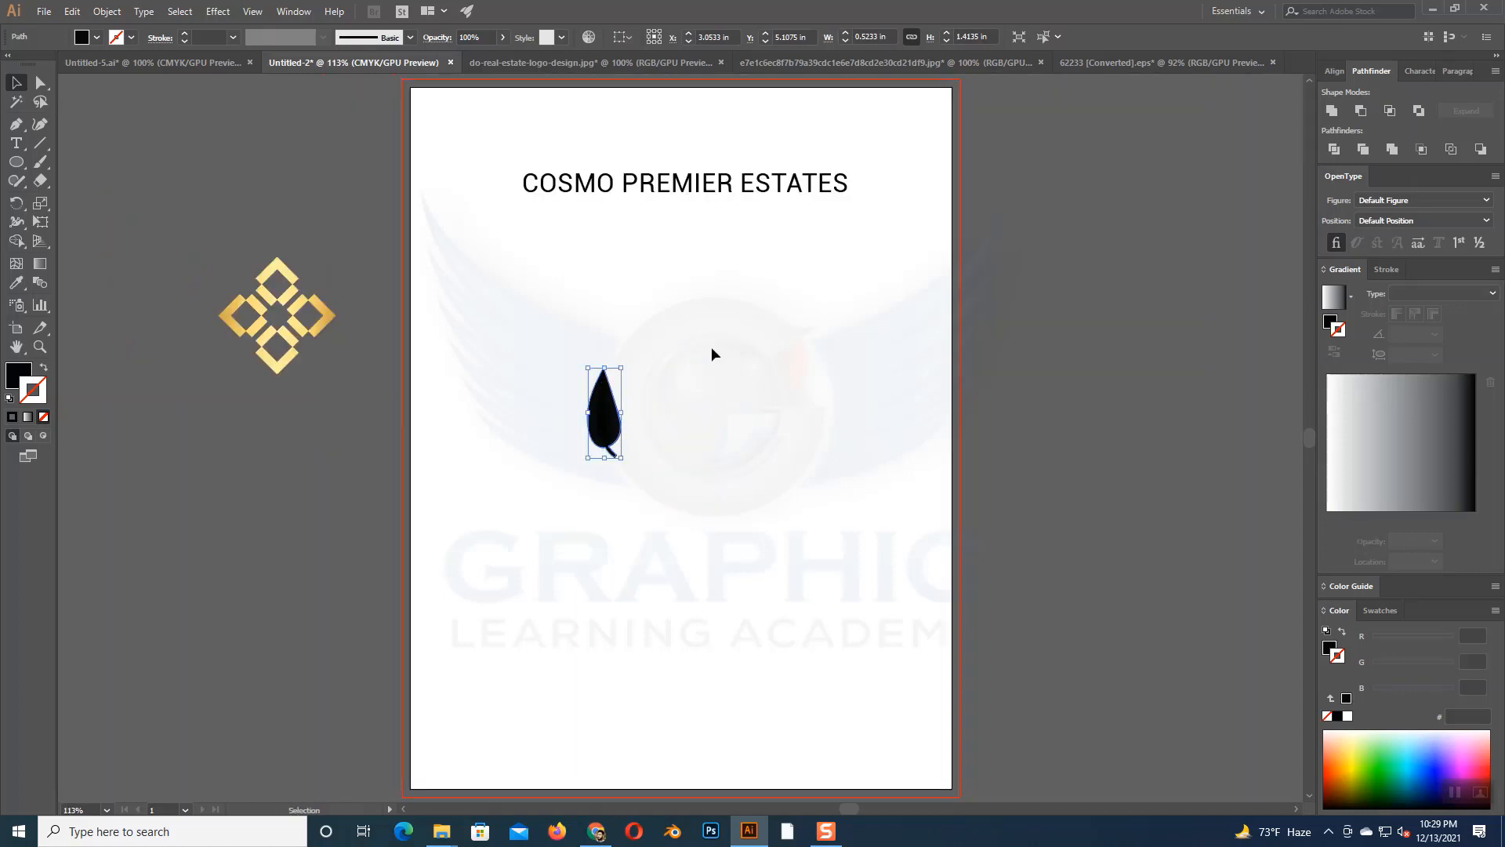
left_click_drag(621, 367, 532, 416)
left_click(664, 426)
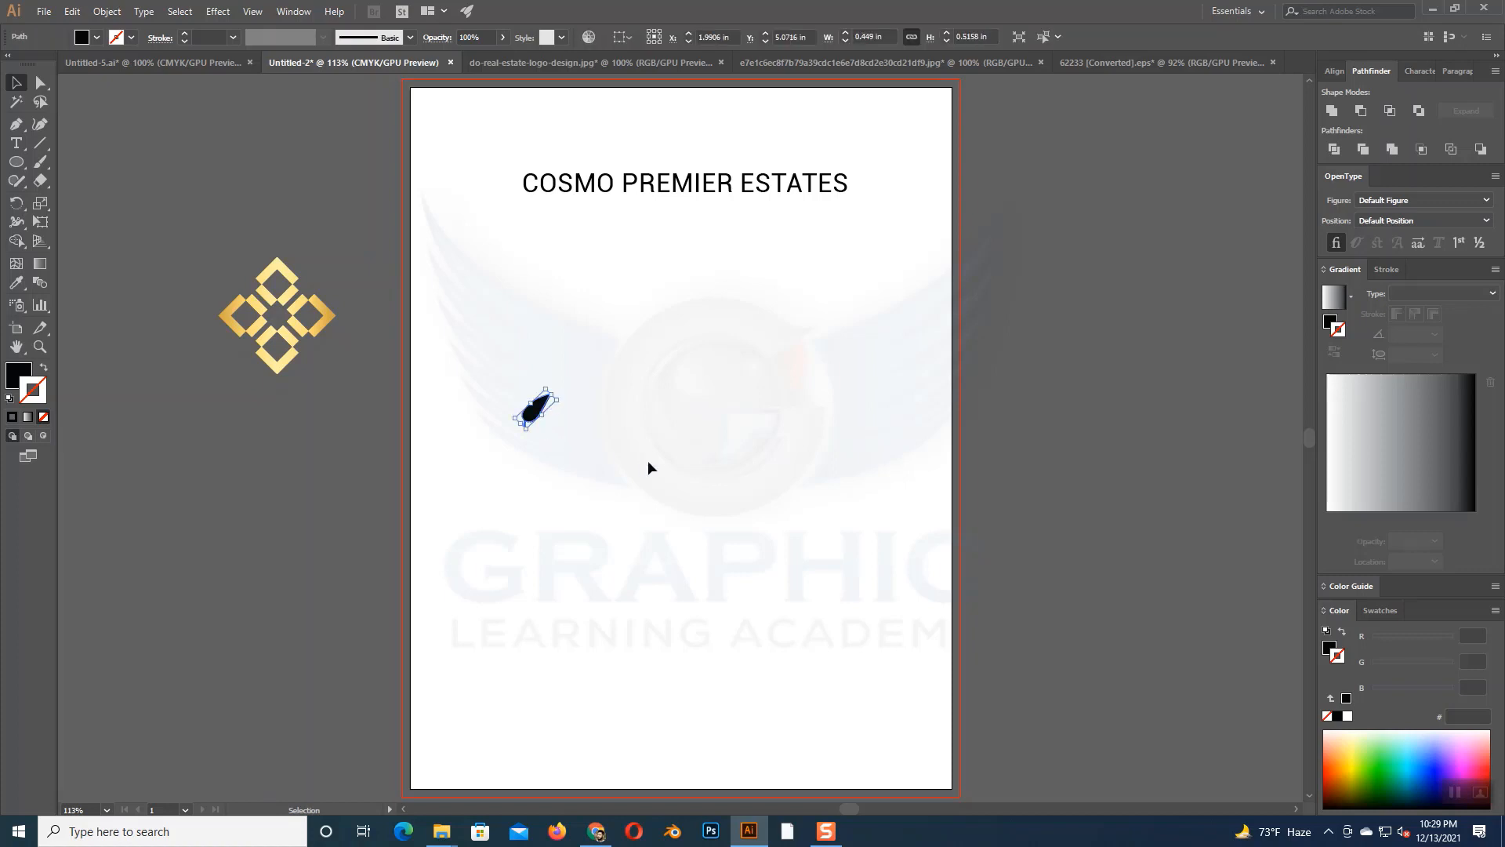
left_click(648, 463)
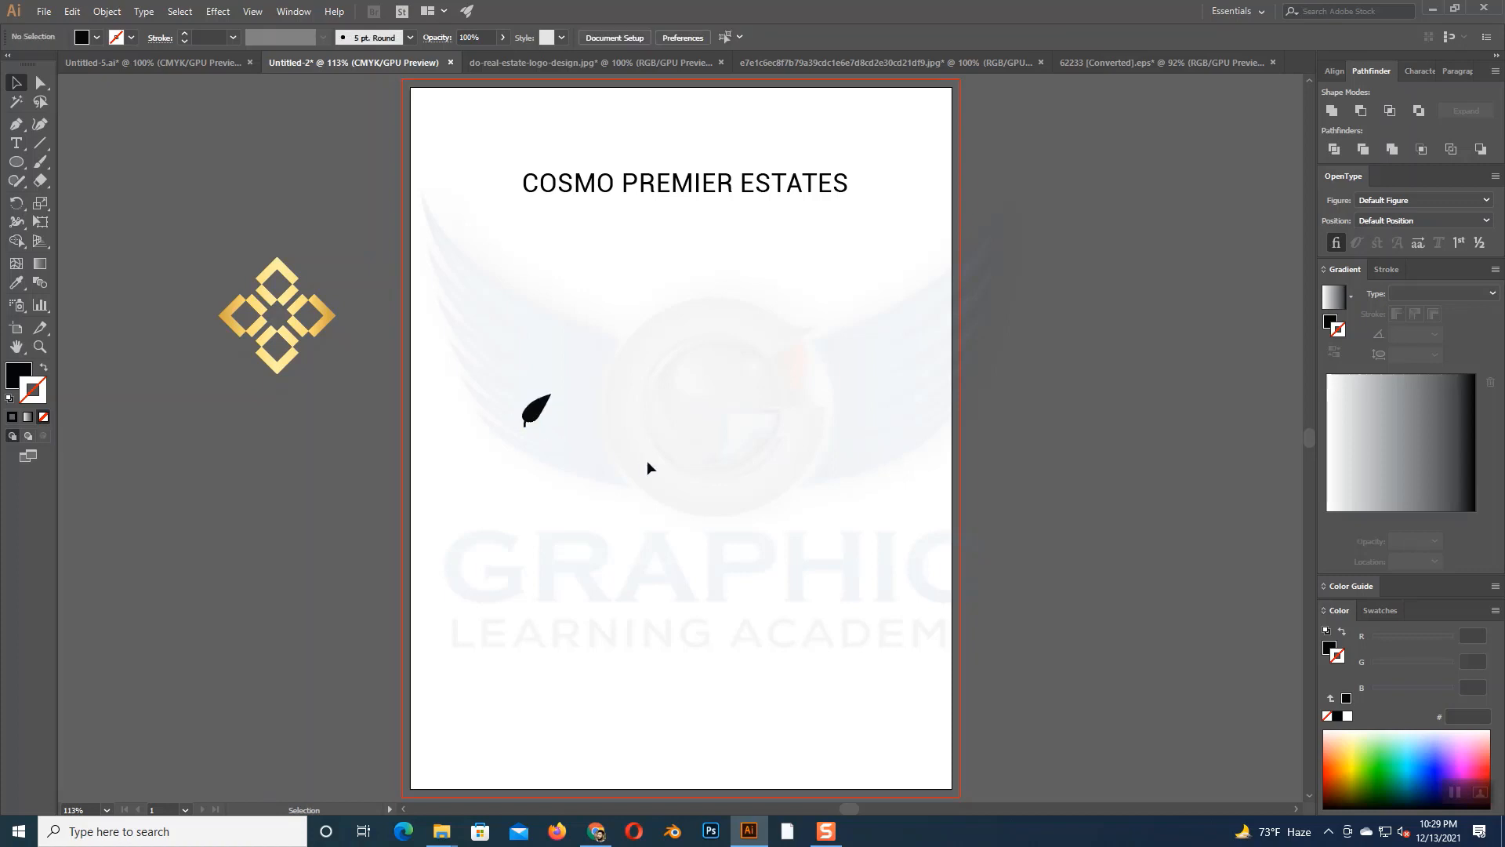
- Draw a horizontal line about 4.49 in long beneath the leaf and give it a black 2 pt stroke
left_click(35, 148)
left_click_drag(503, 428, 789, 427)
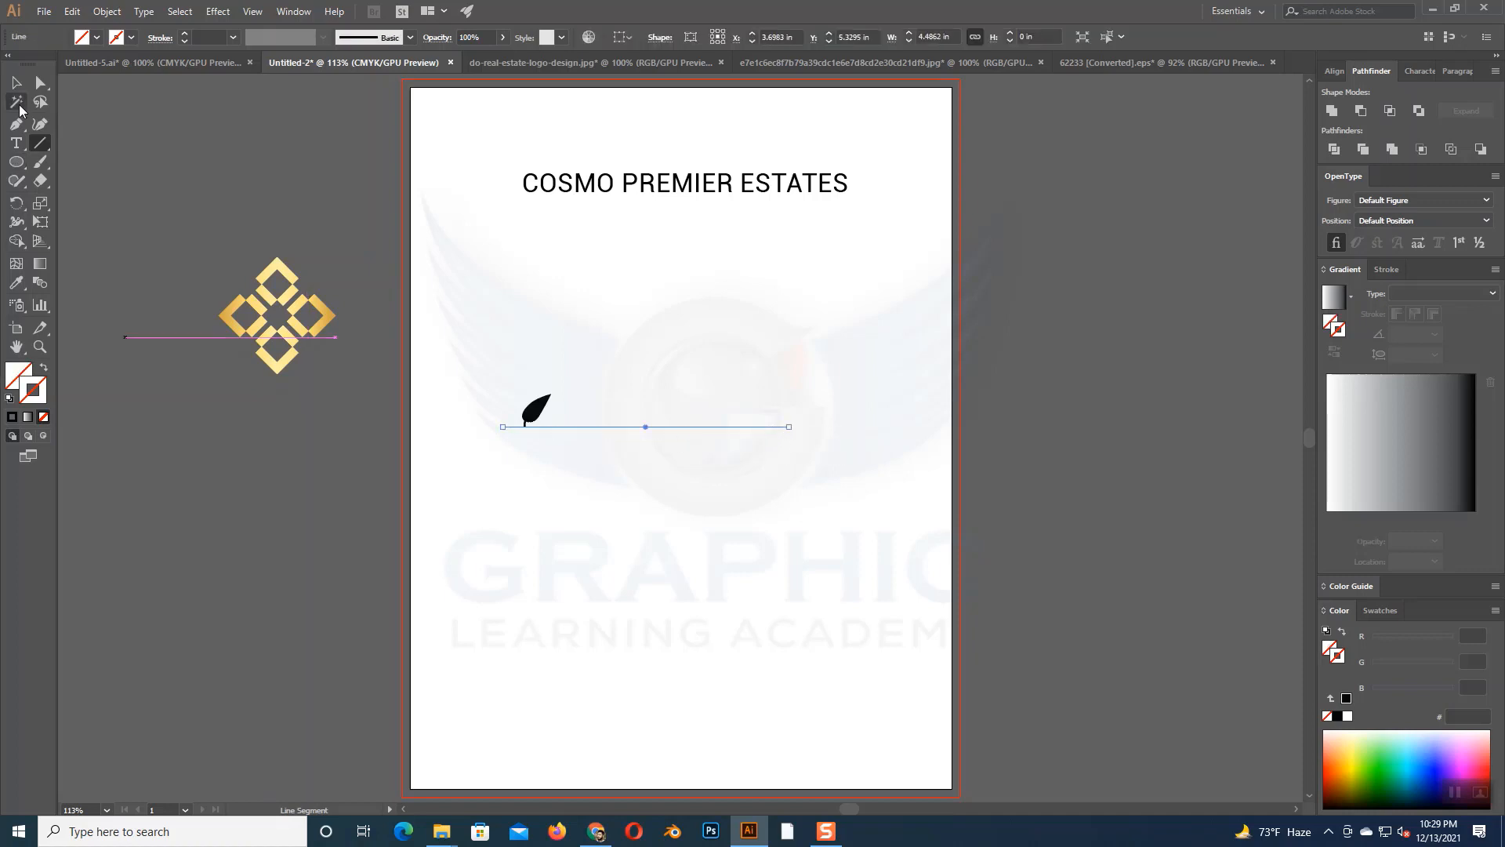
left_click(15, 82)
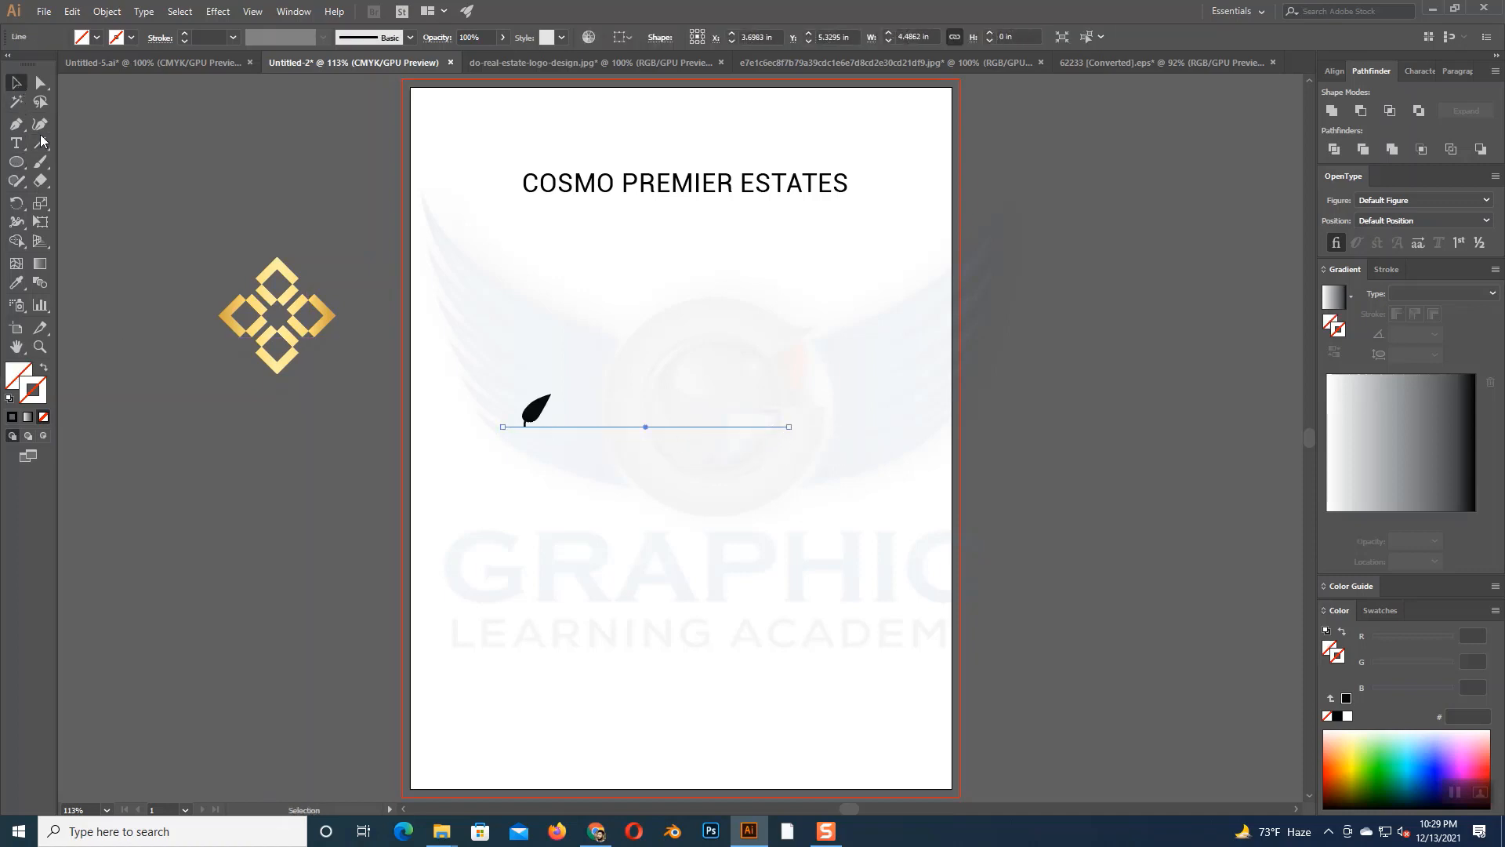
left_click(13, 418)
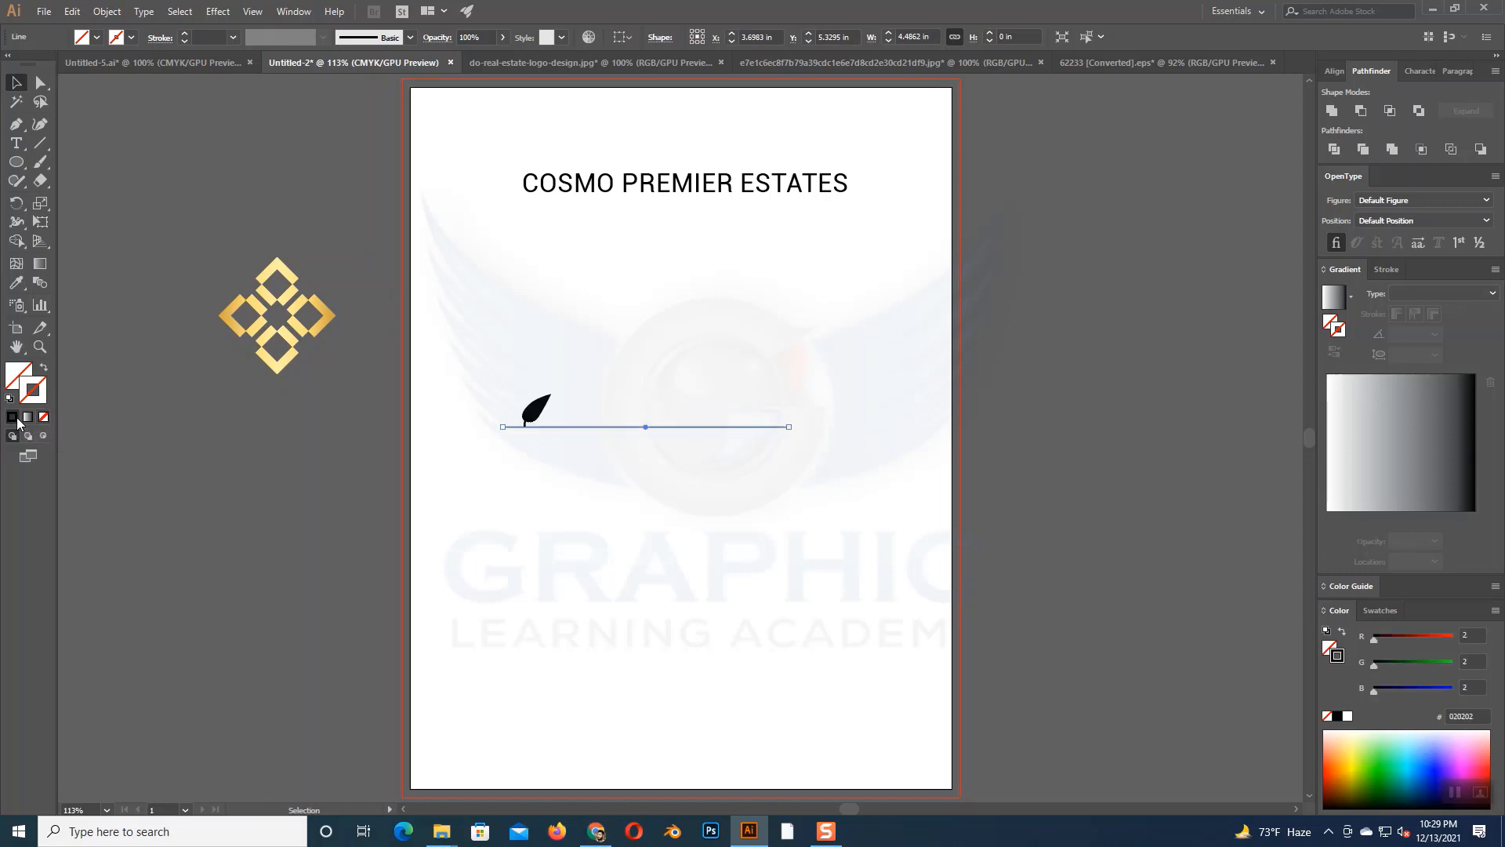
left_click(183, 36)
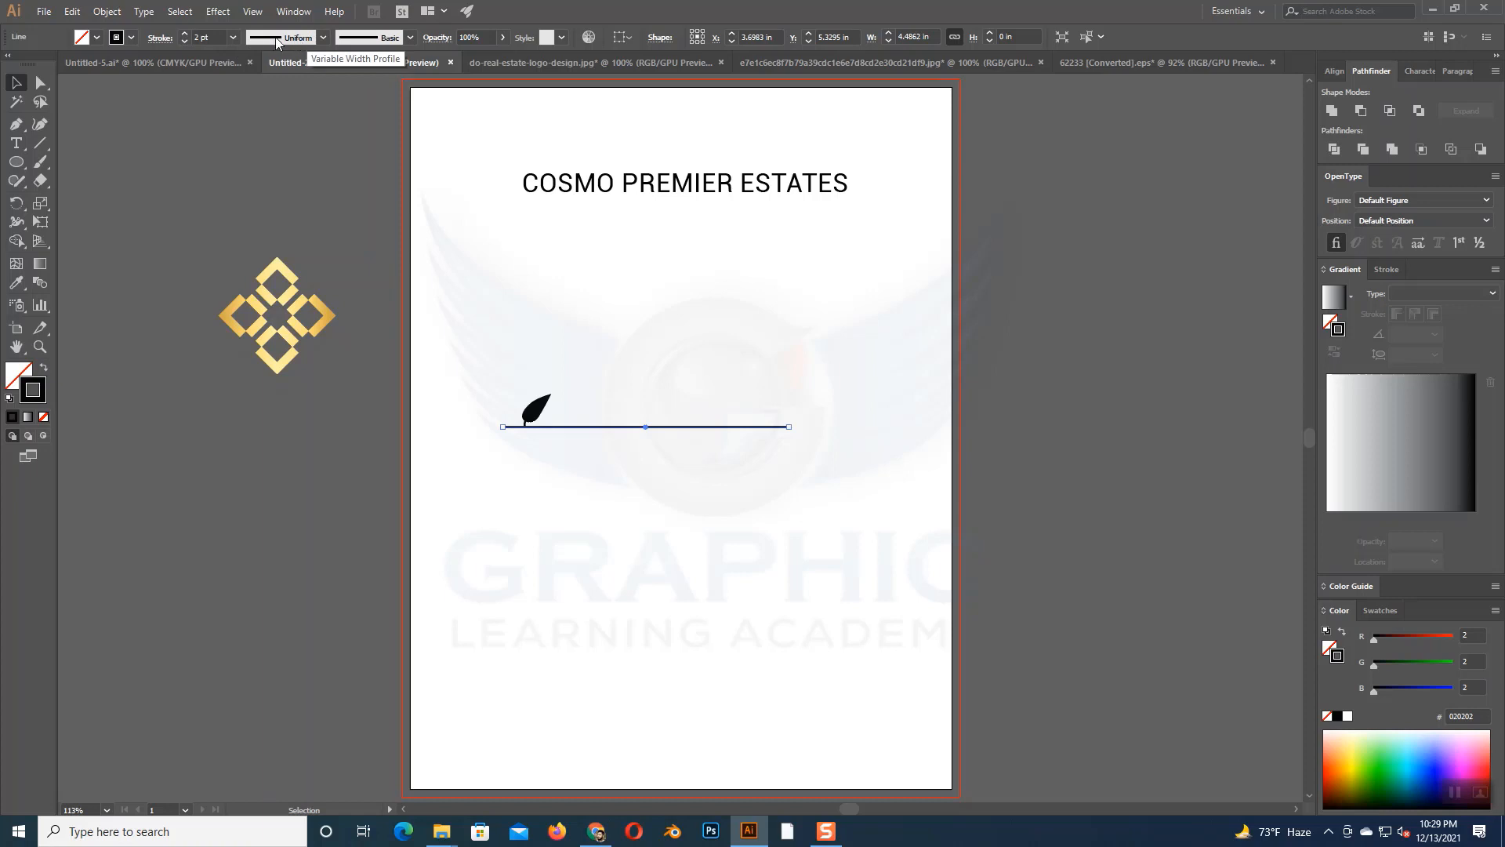
- Apply Width Profile 4 to the line so that it tapers away from the leaf
left_click(322, 38)
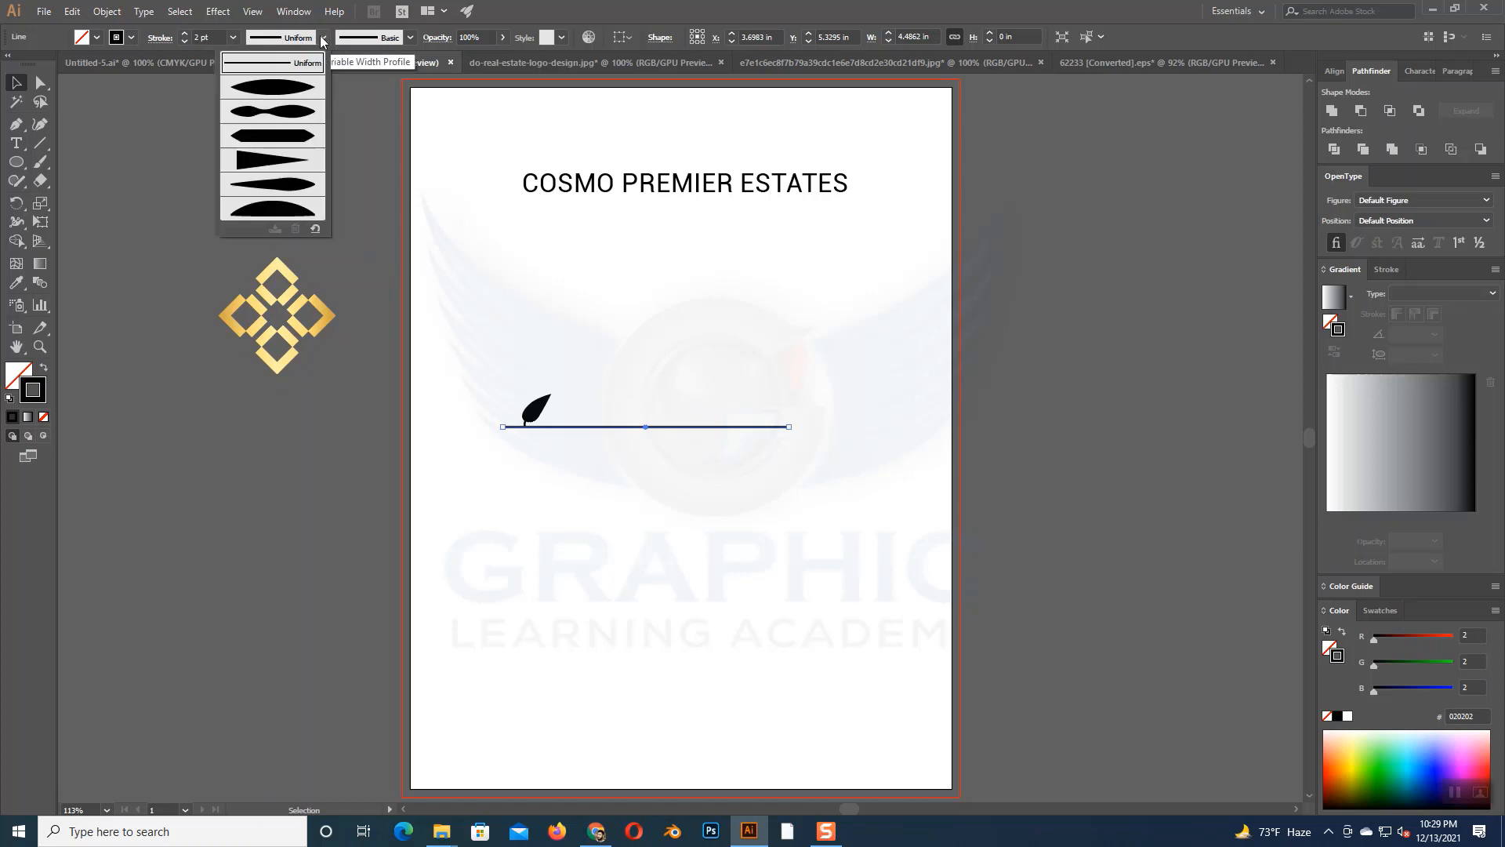
left_click(265, 162)
left_click(560, 446)
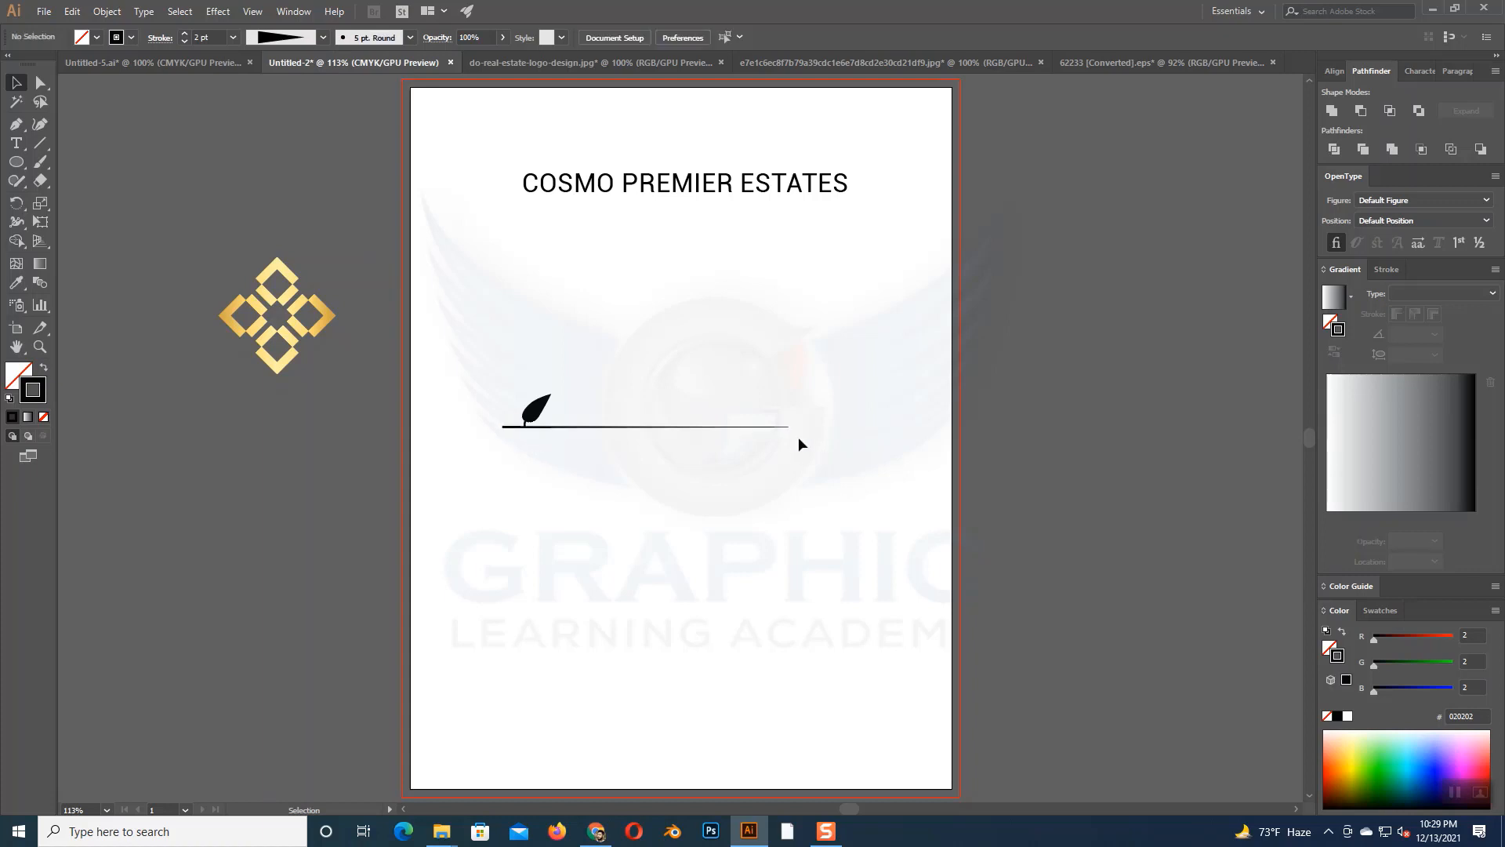
key("ctrl+equal")
key("ctrl+equal")
key("ctrl+equal")
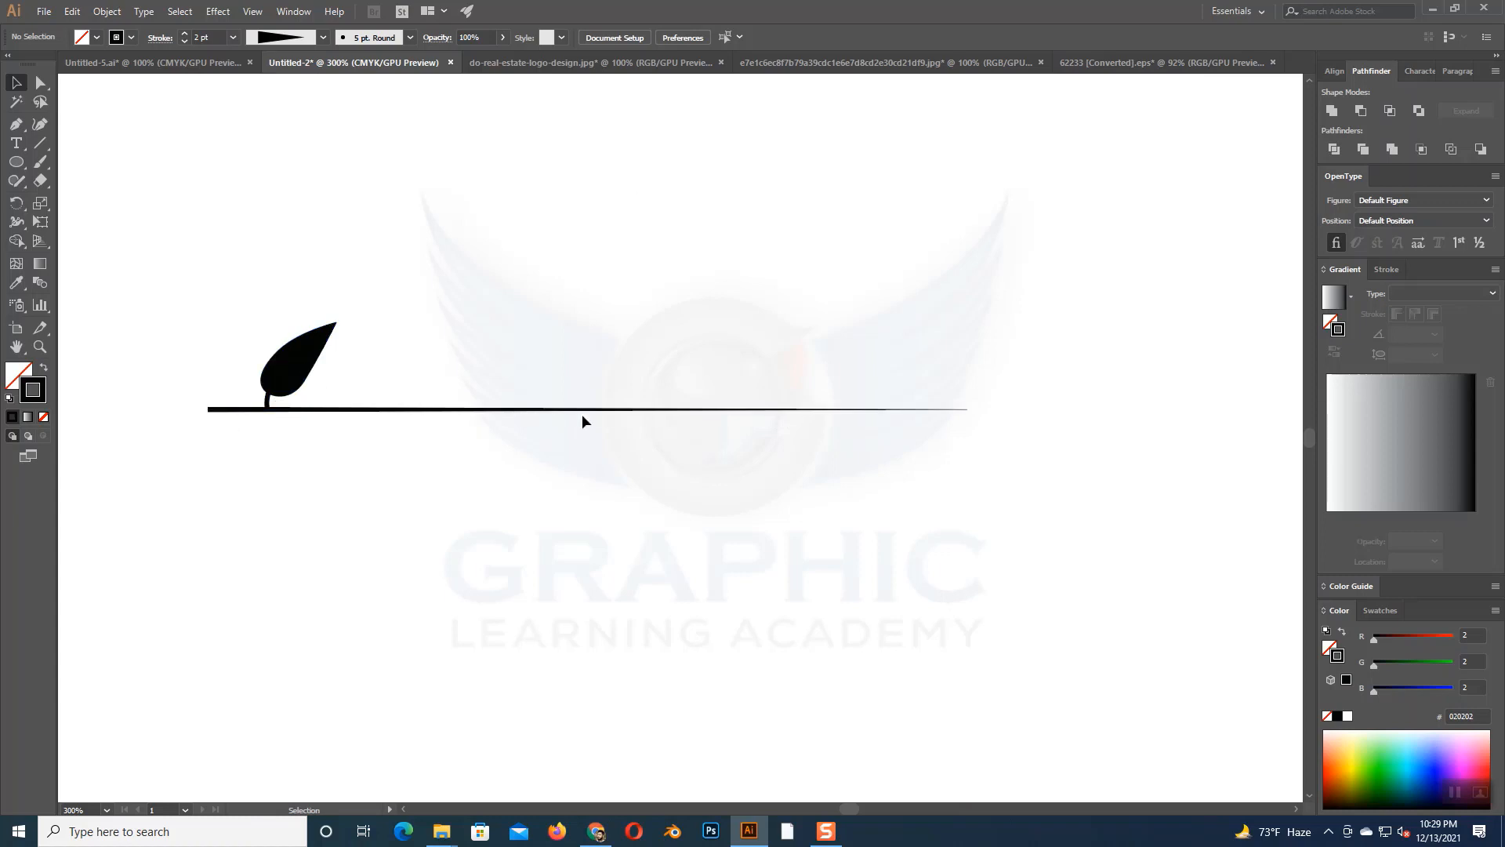
- Start a Transform effect on the leaf with 15 copies and the preview on, keeping the dialog clear of the artwork
left_click(304, 366)
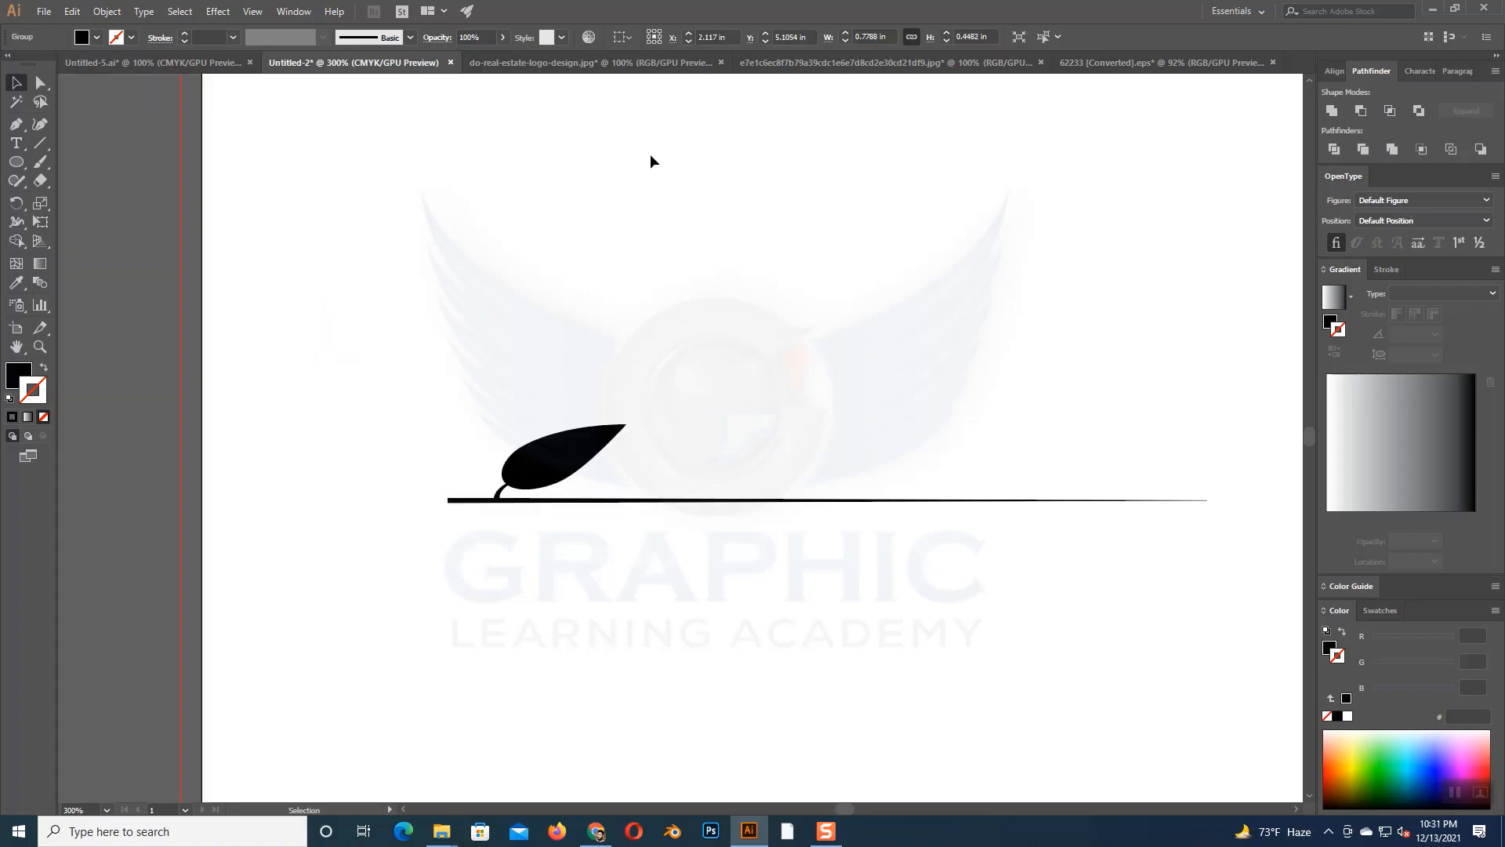
left_click(652, 154)
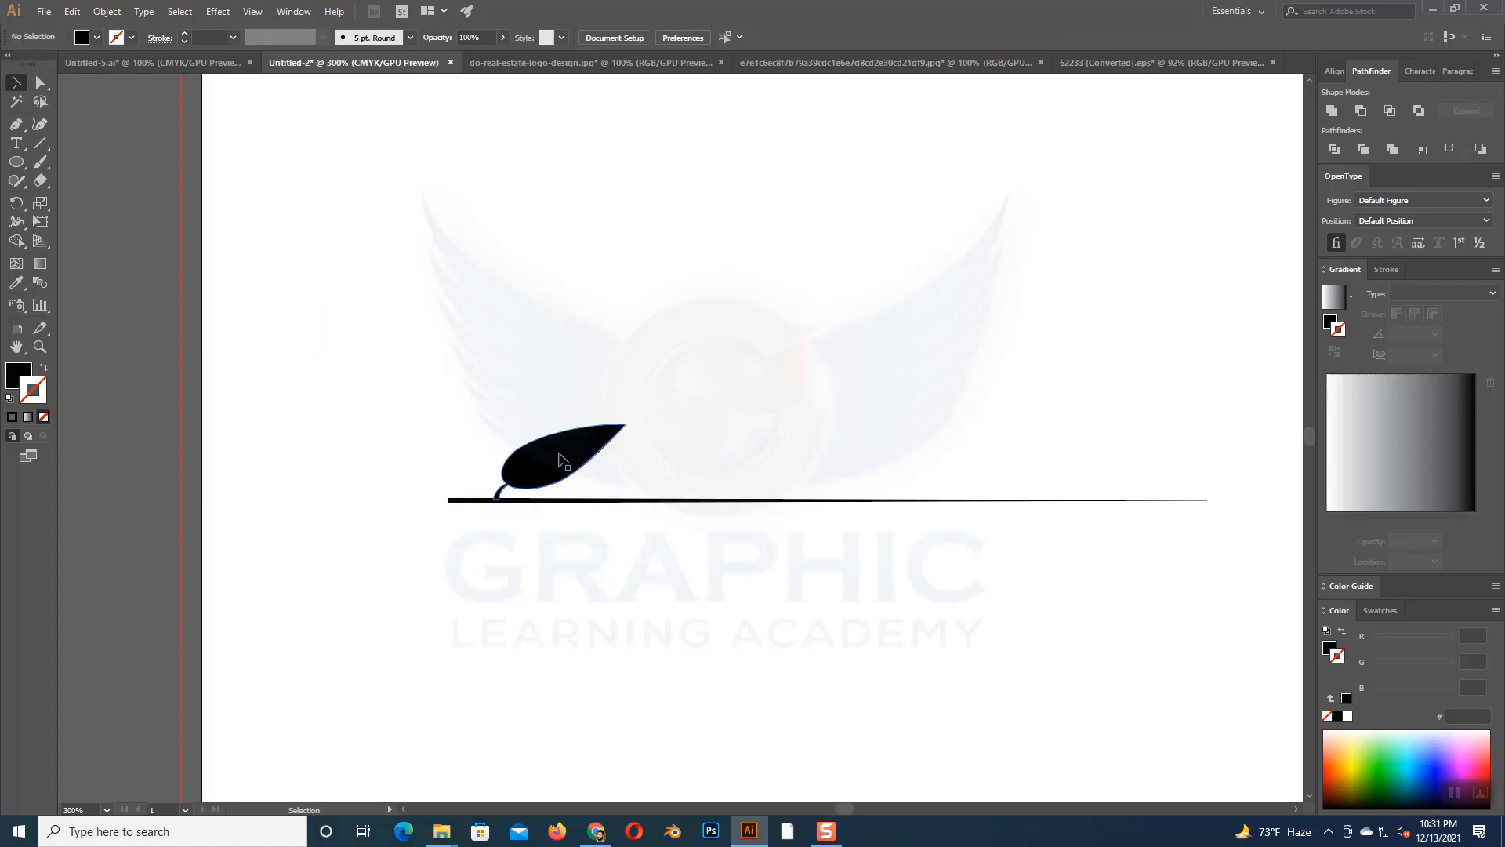
left_click(563, 460)
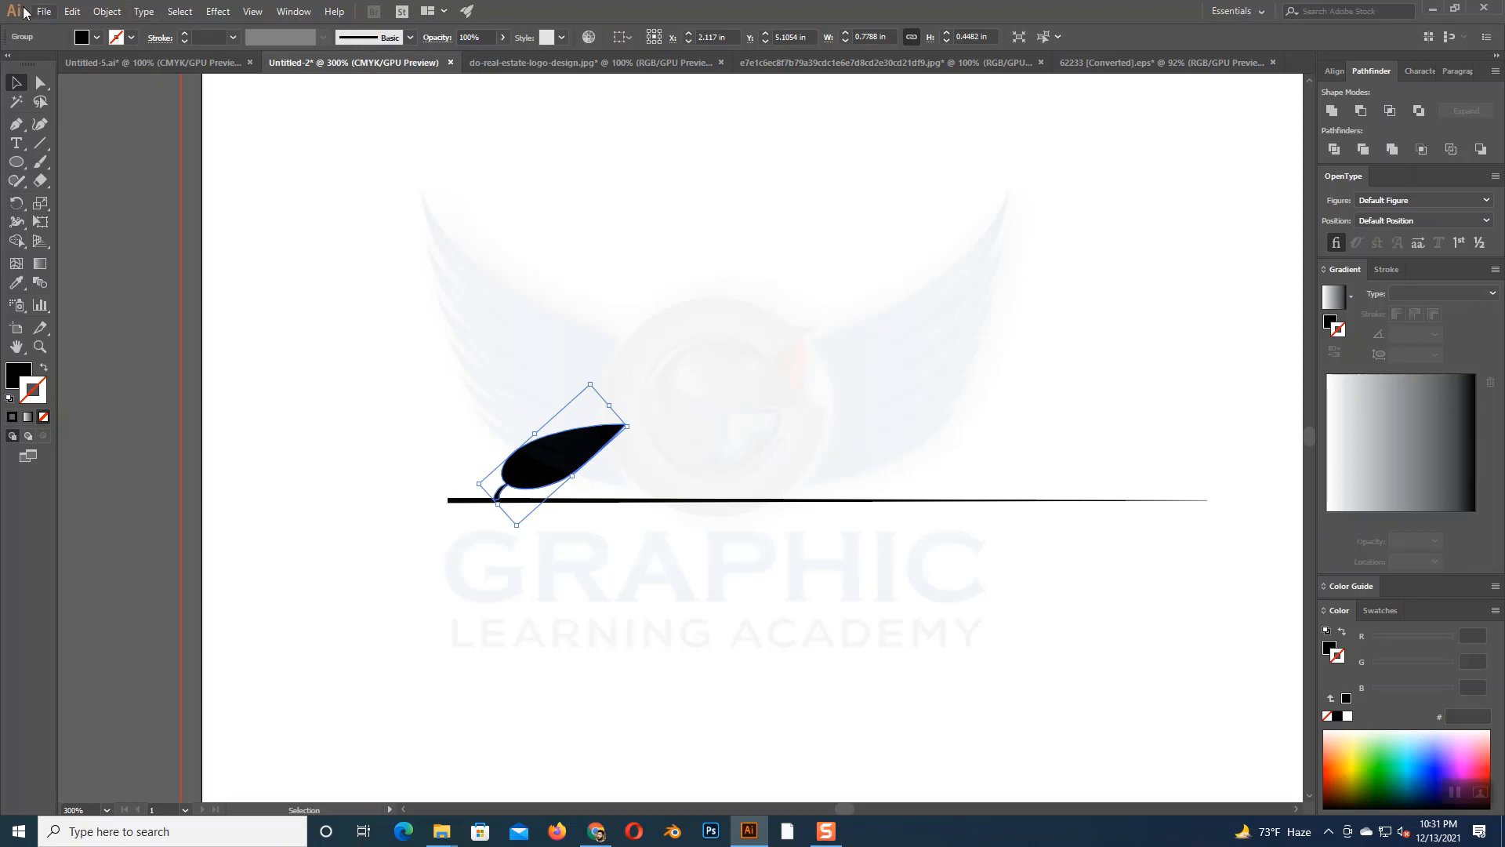
left_click(217, 13)
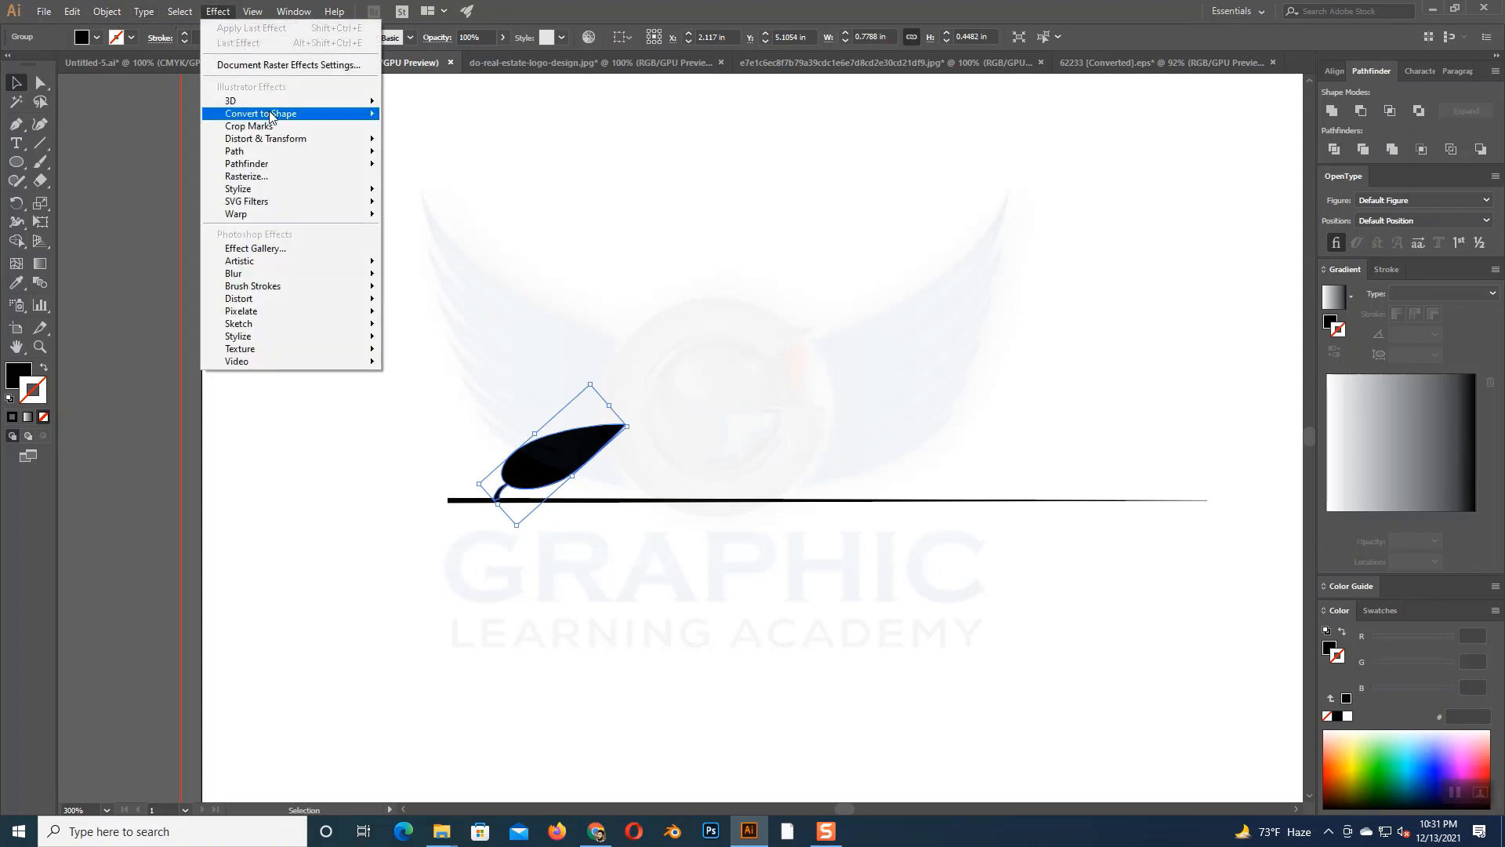
mouse_move(252, 141)
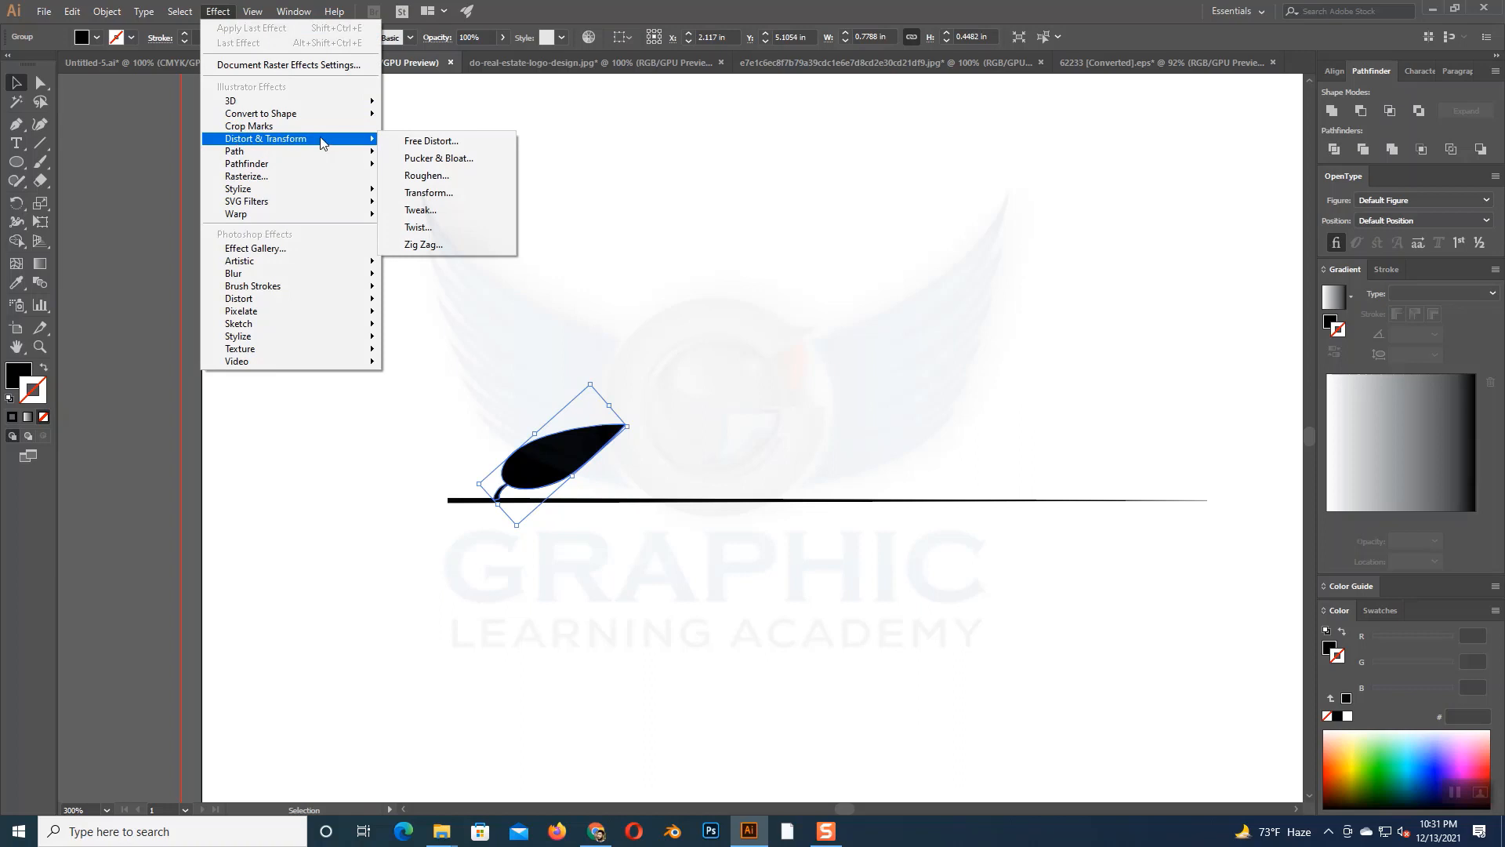
left_click(429, 193)
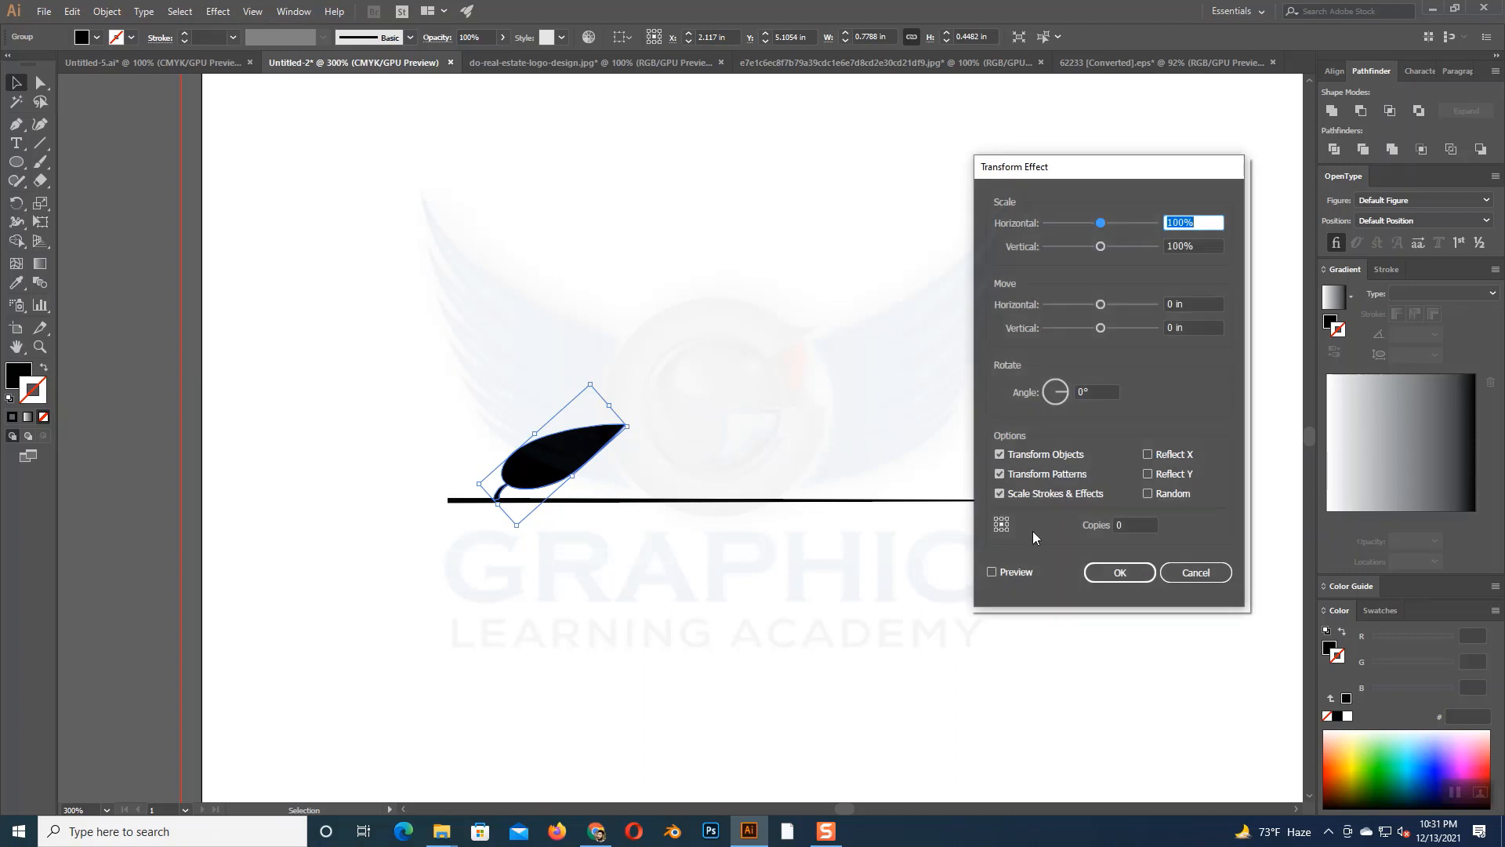
double_click(1124, 526)
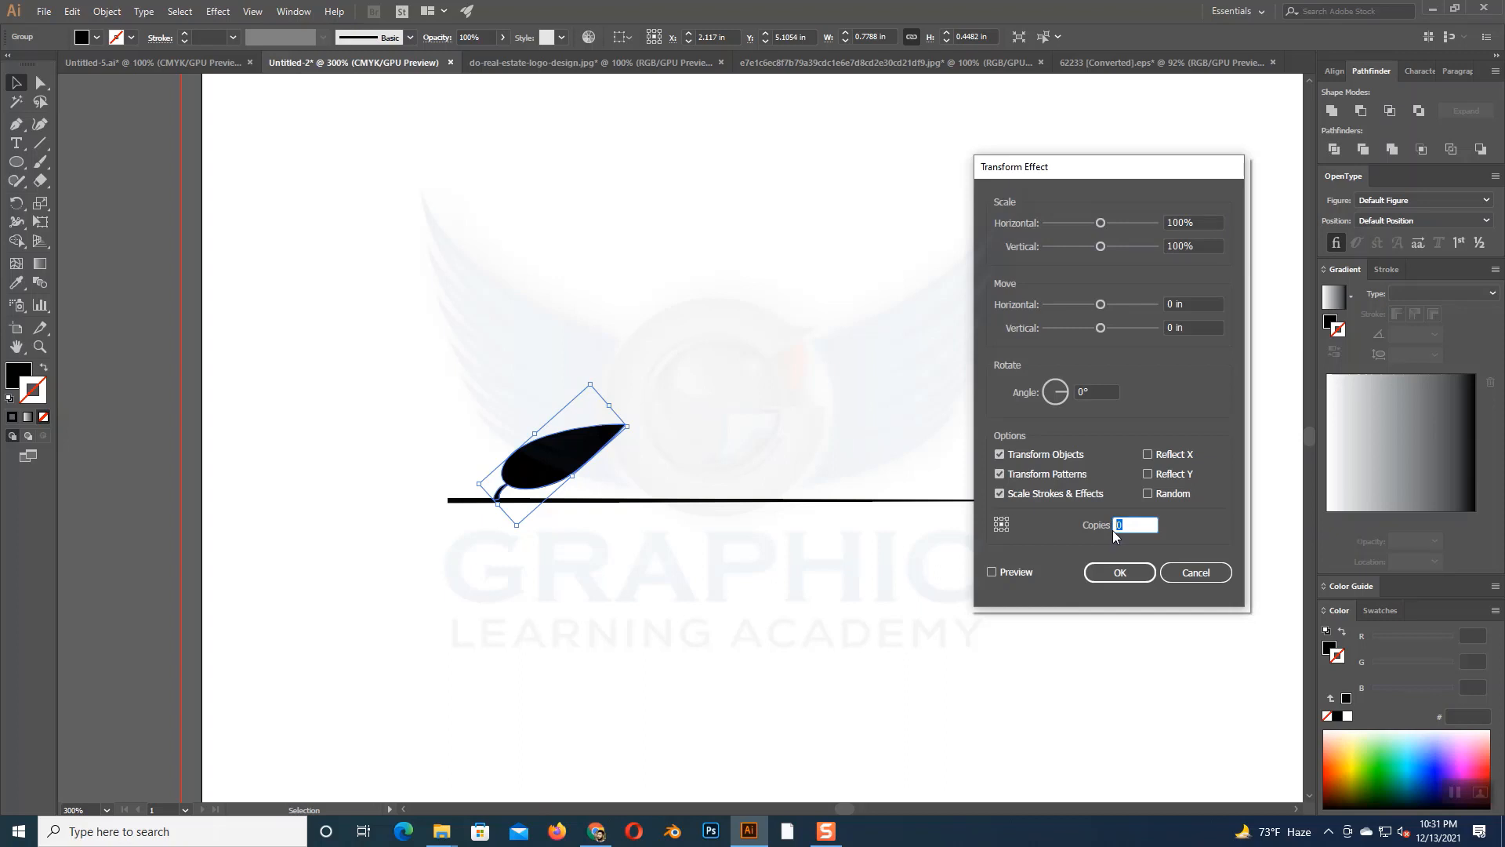
type("15")
left_click(992, 573)
left_click_drag(1165, 174, 368, 184)
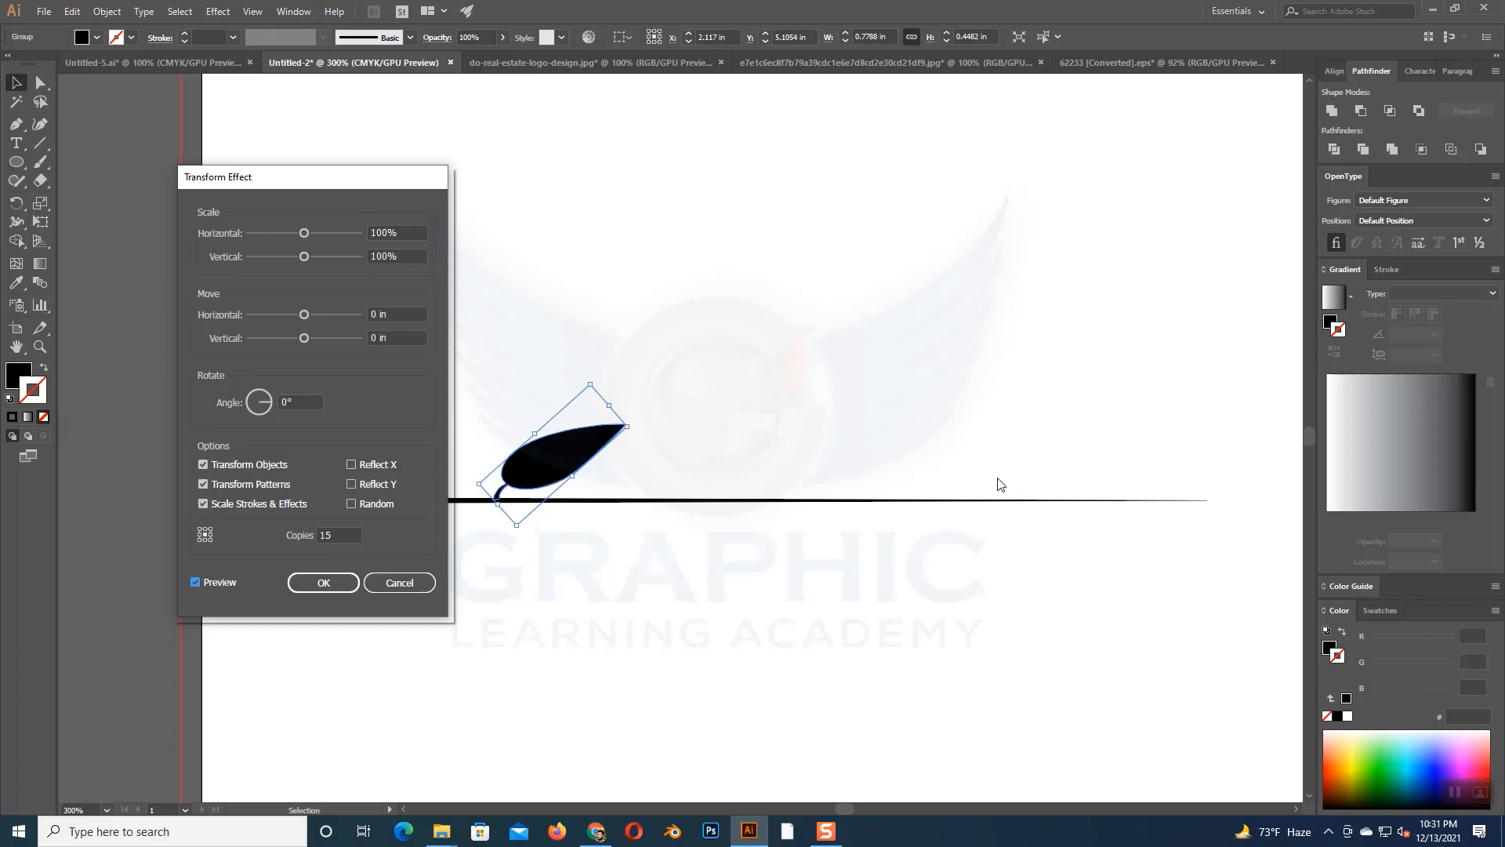
- Set the effect's horizontal move to 0.2778 in to spread the leaf copies along the line
left_click(319, 313)
left_click(319, 313)
left_click(319, 314)
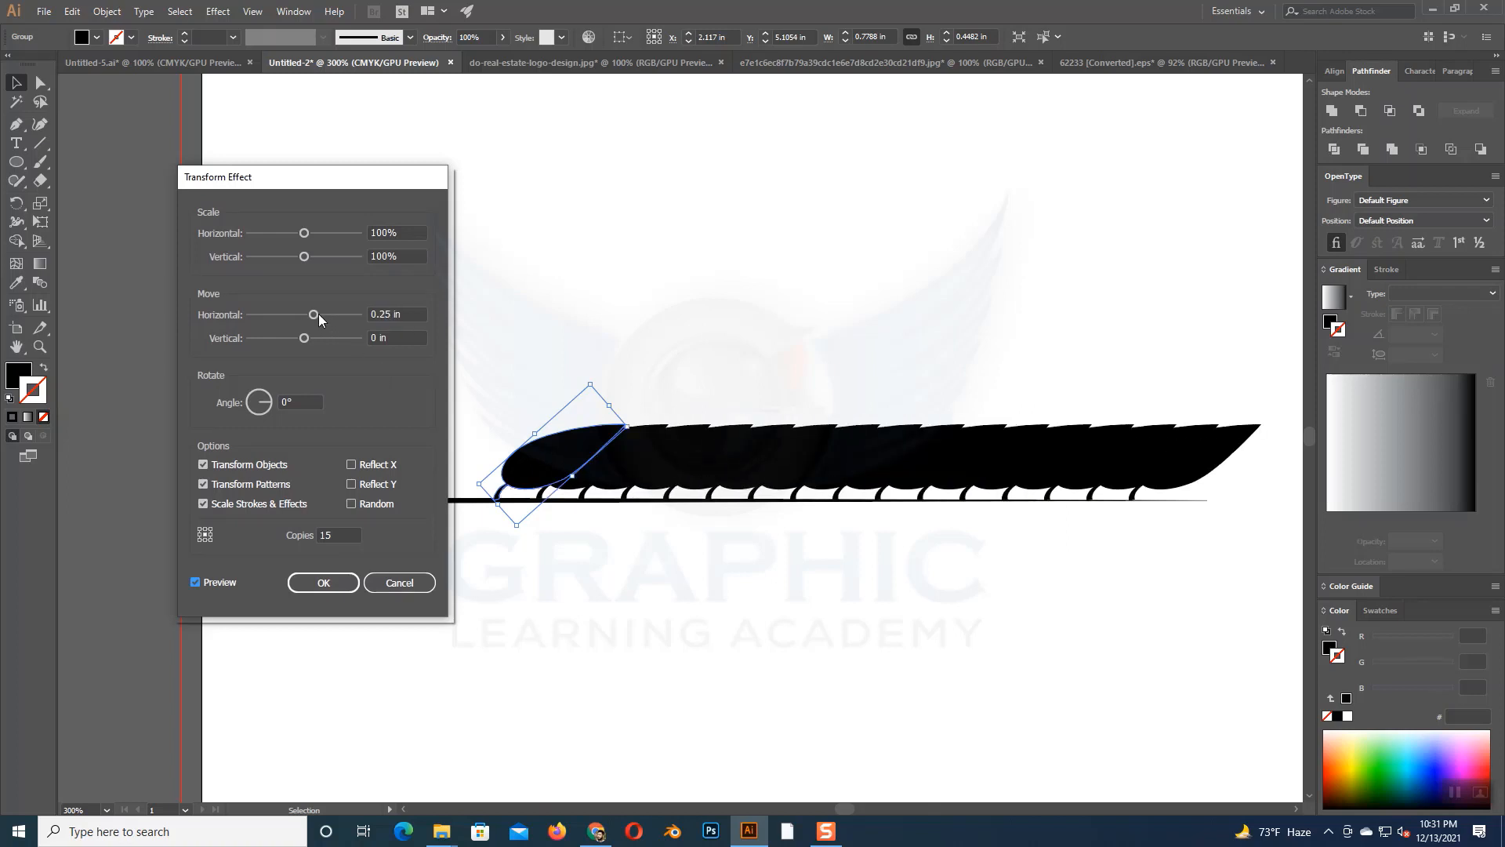
left_click(318, 314)
left_click(319, 314)
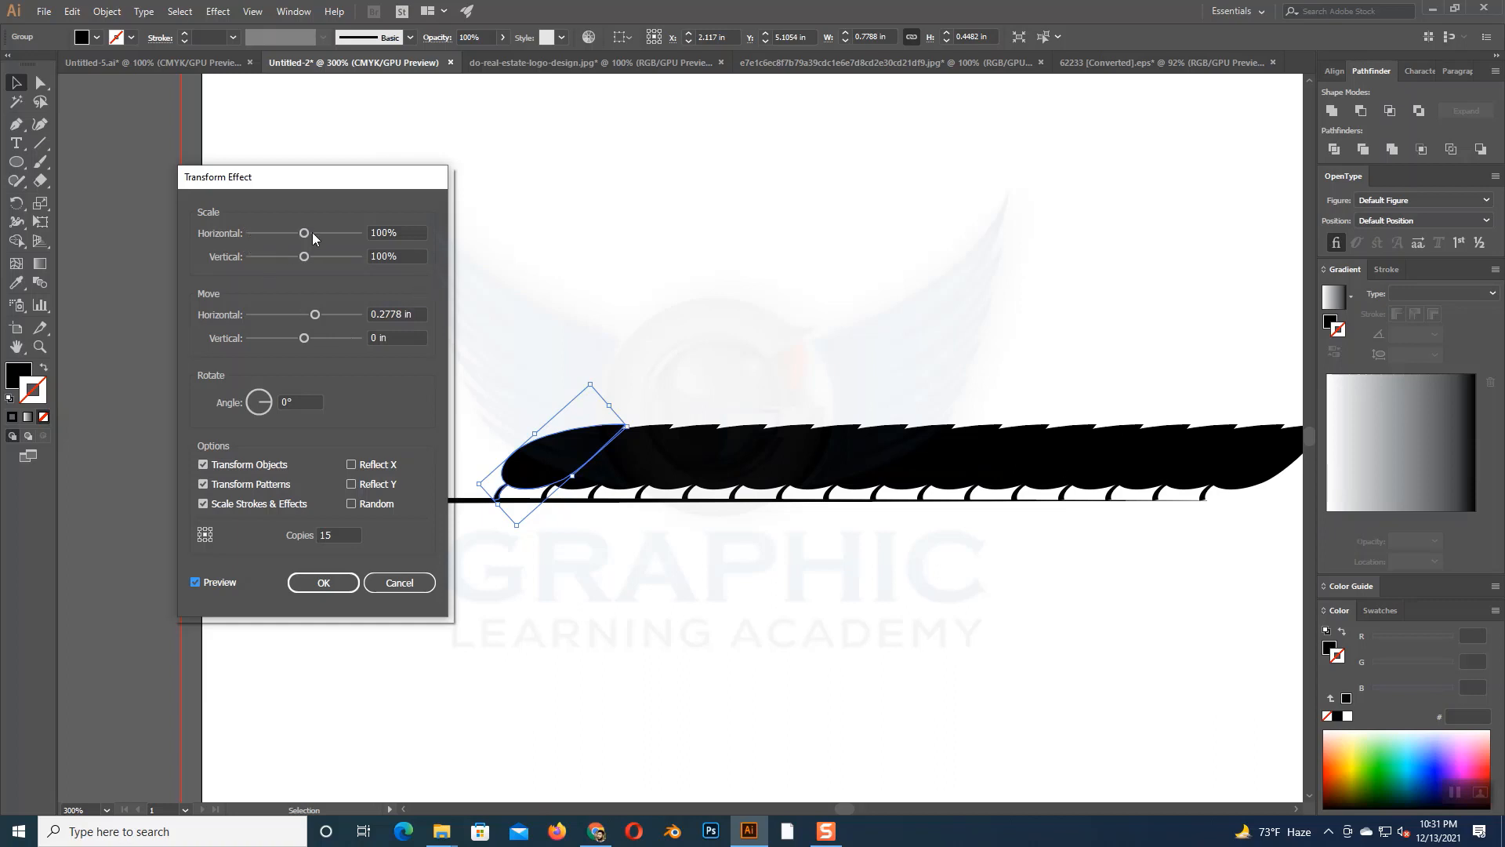
- Reduce the effect's horizontal and vertical scale to 93% so each leaf copy gets smaller
scroll(312, 233, "down", 4)
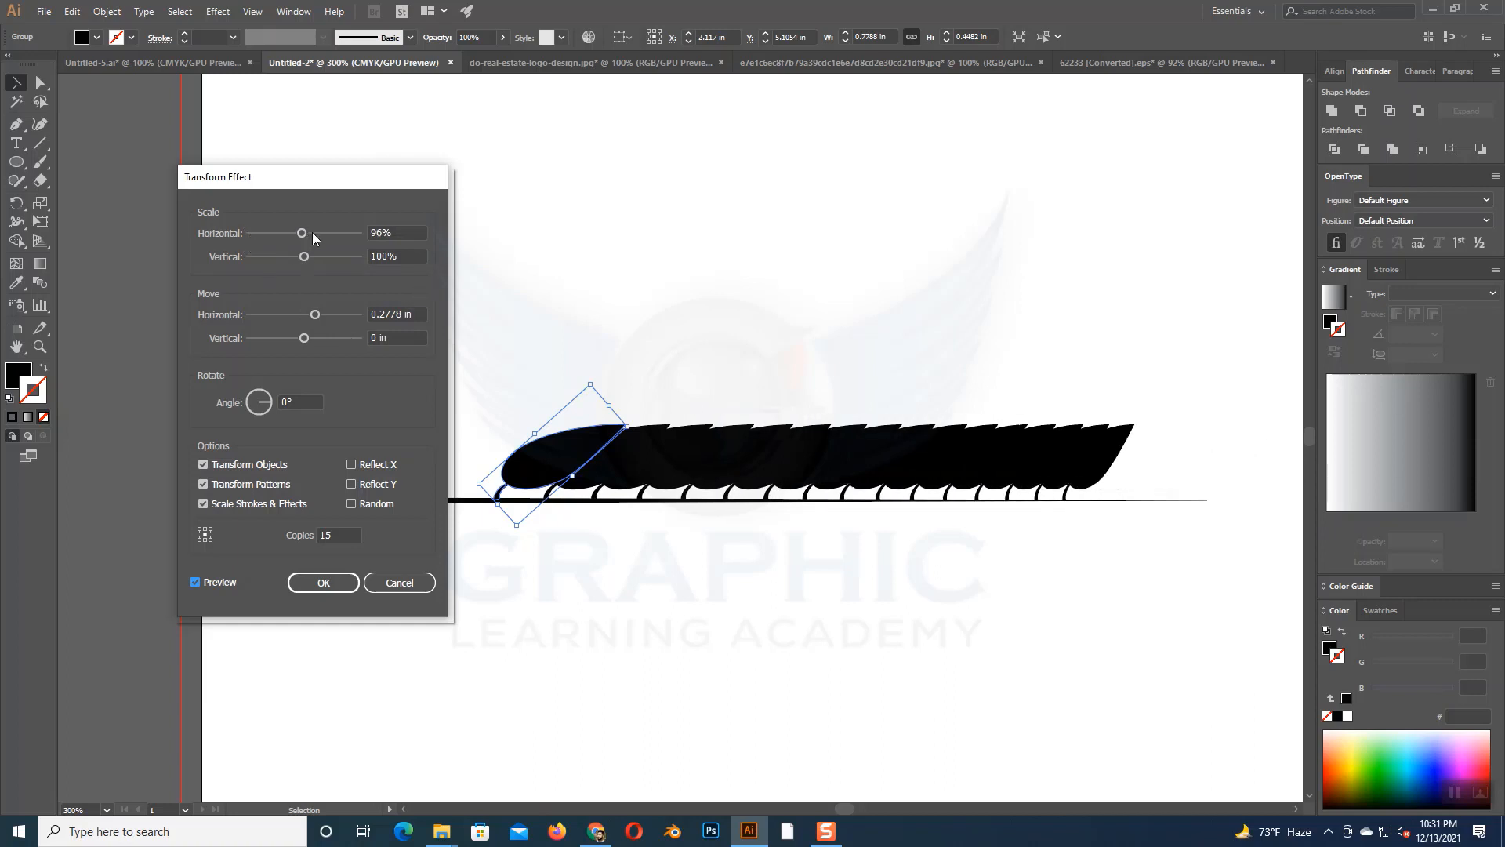
scroll(312, 235, "down", 3)
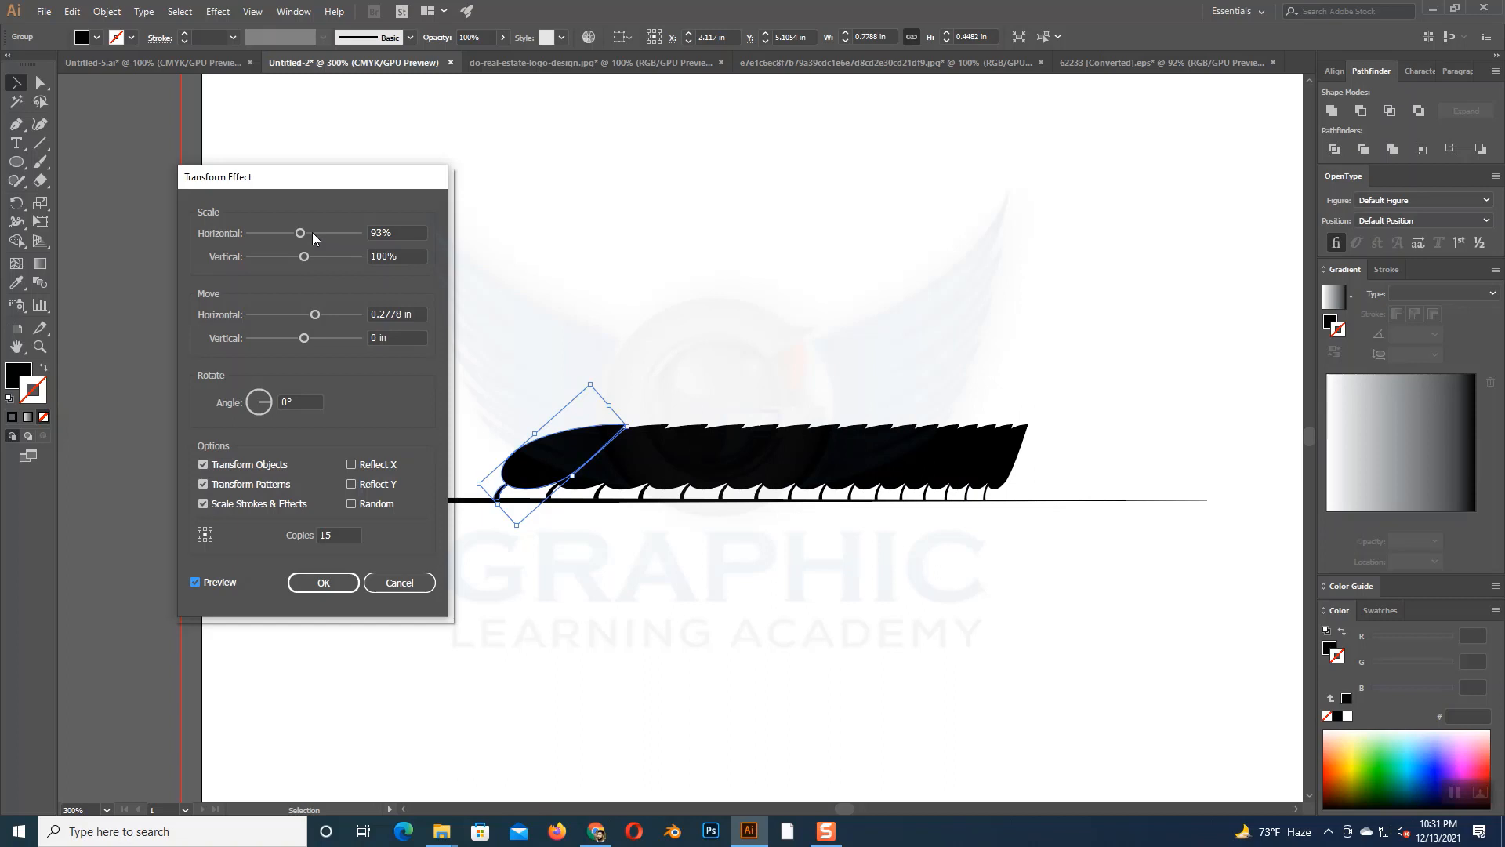
scroll(312, 238, "up", 1)
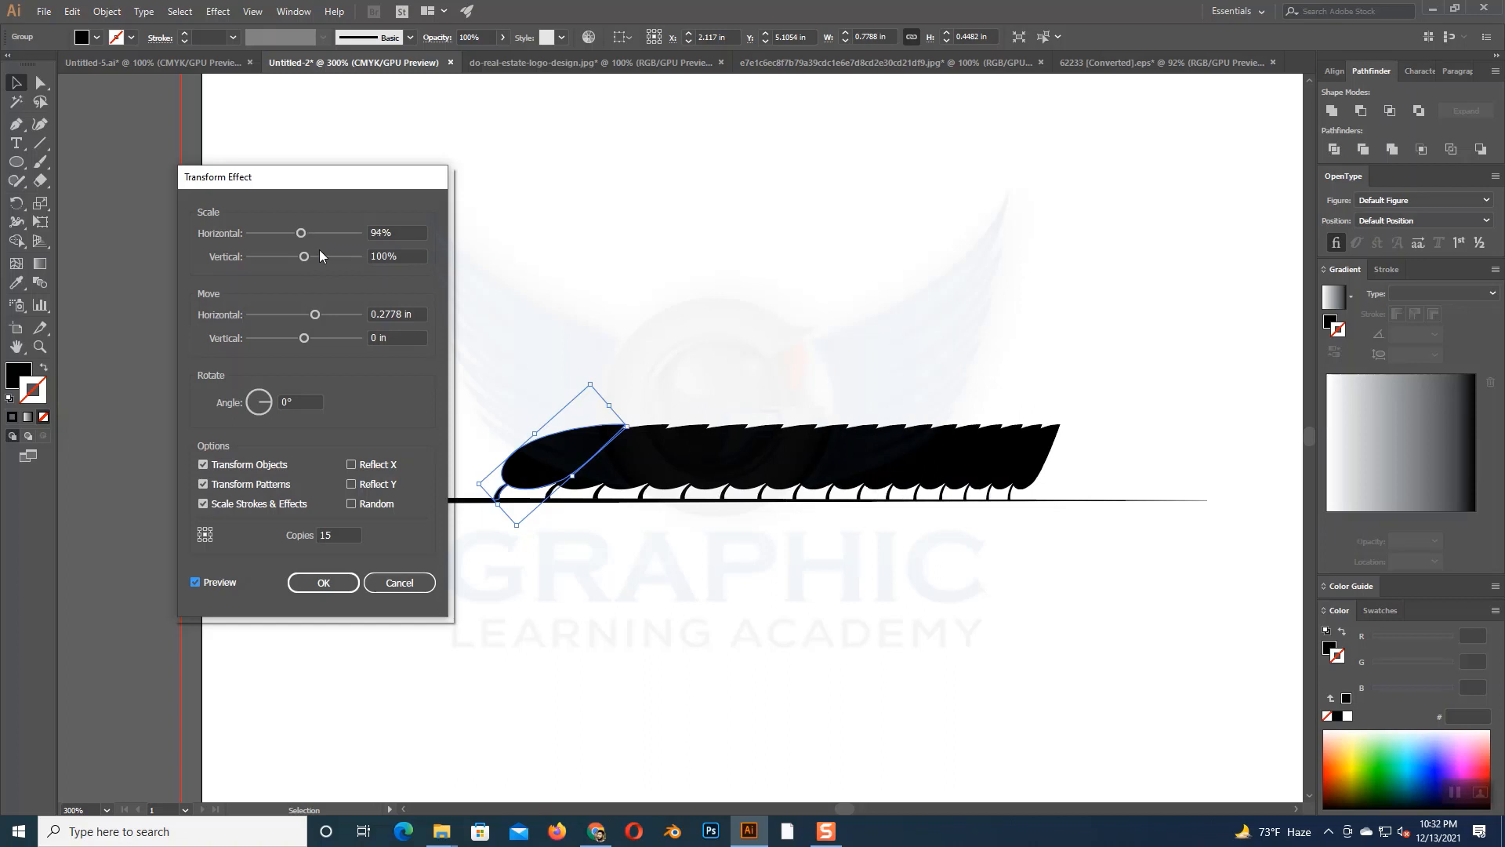
scroll(313, 254, "down", 6)
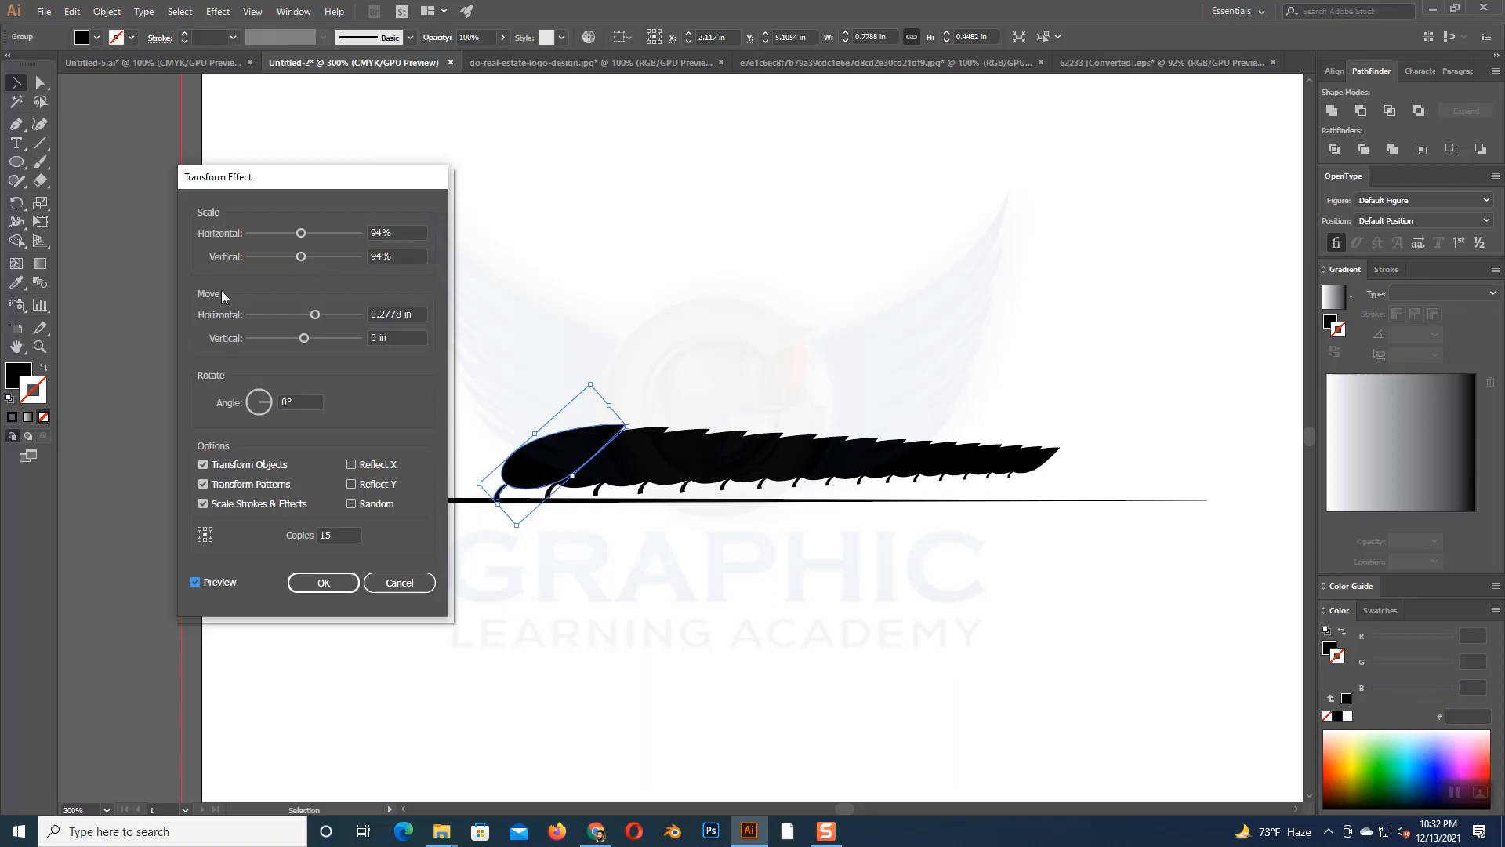
scroll(312, 238, "down", 1)
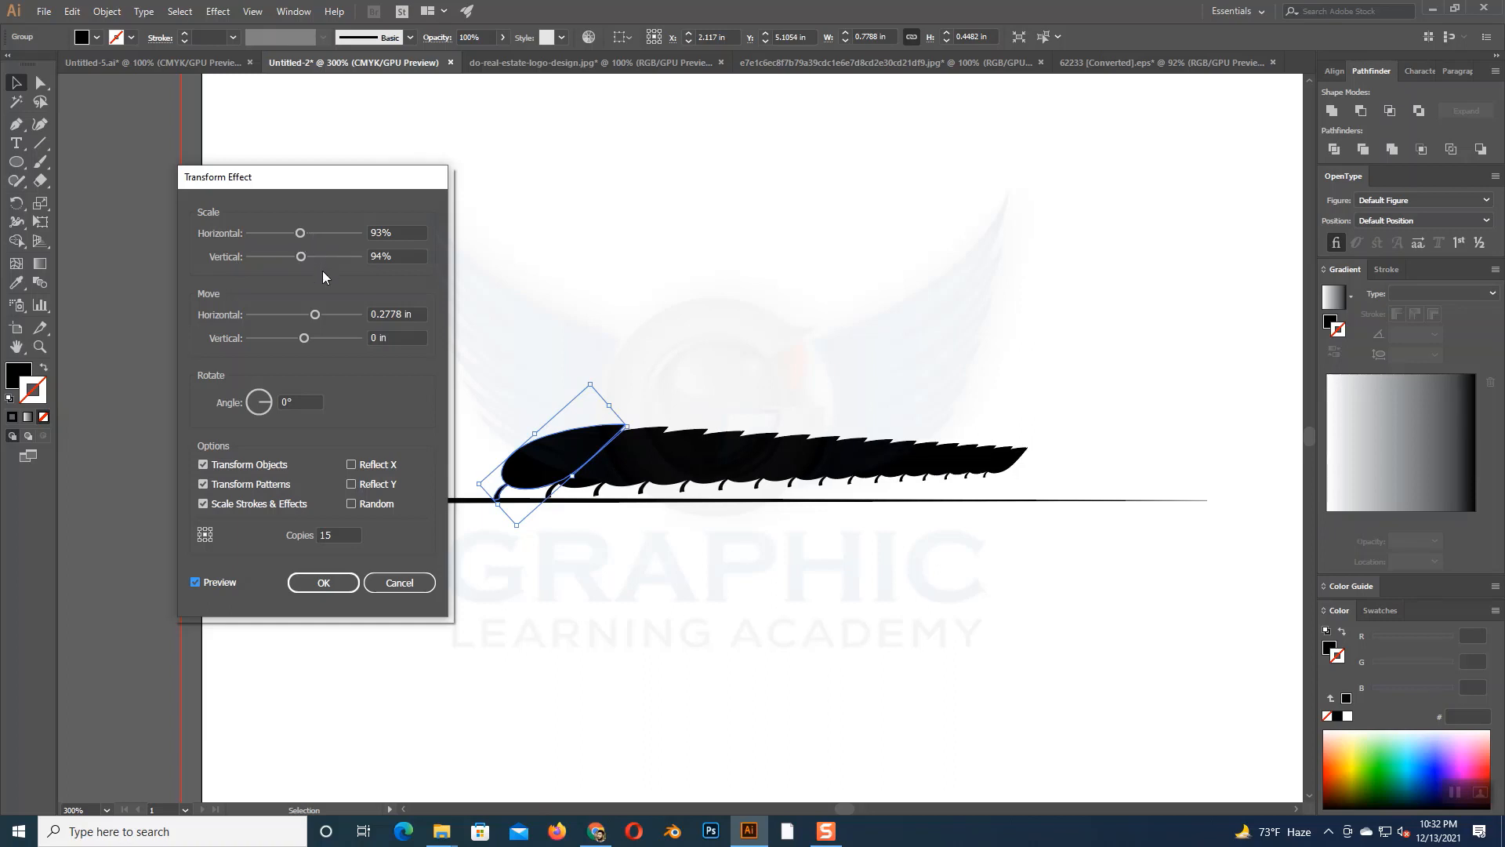
scroll(313, 256, "down", 1)
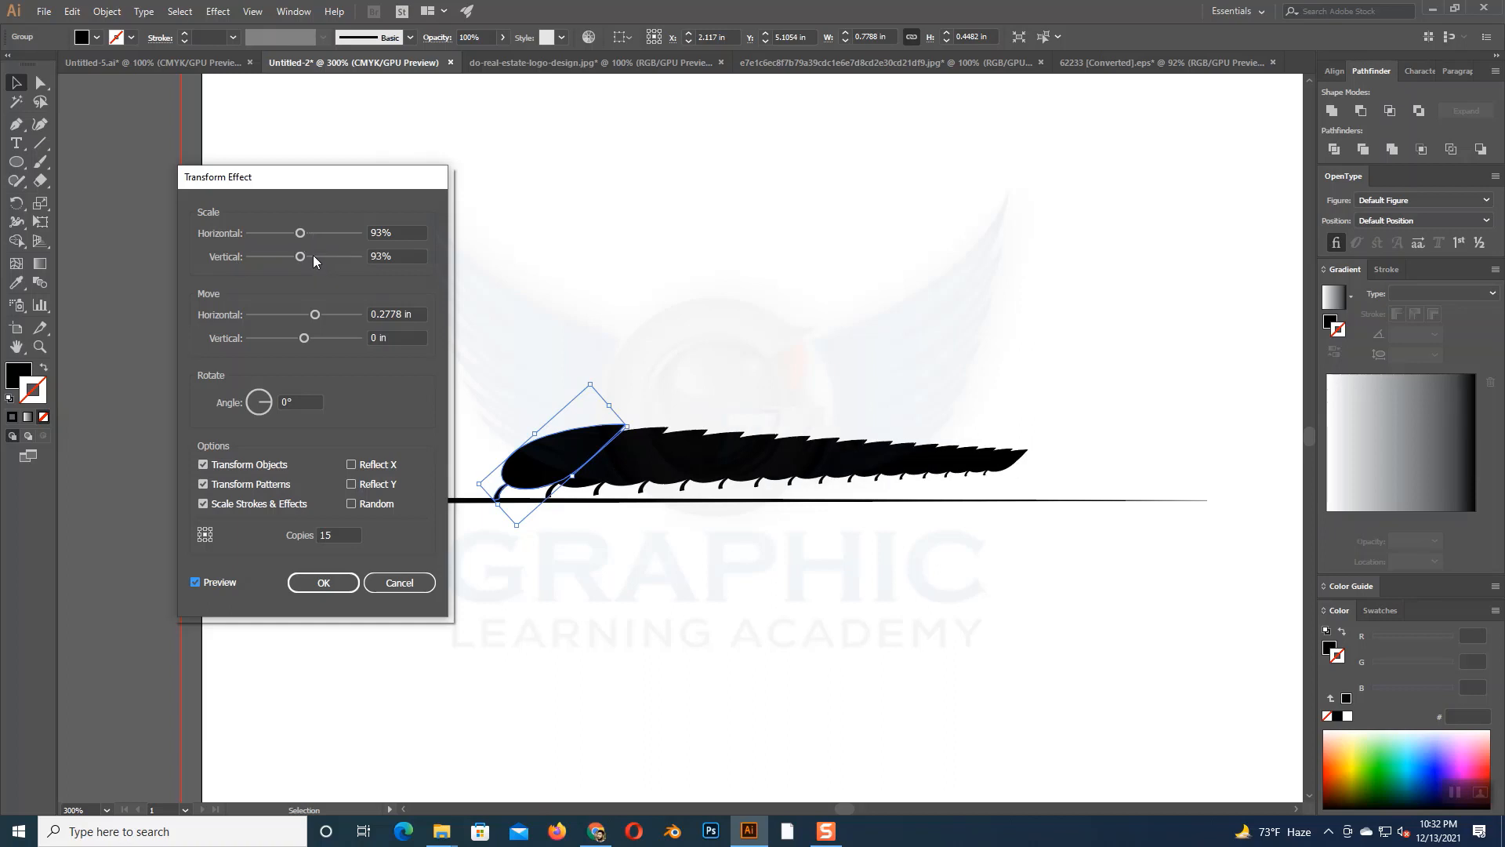
- Increase the effect's horizontal move to 0.5278 in and reduce the horizontal and vertical scale to 90%
scroll(322, 314, "up", 1)
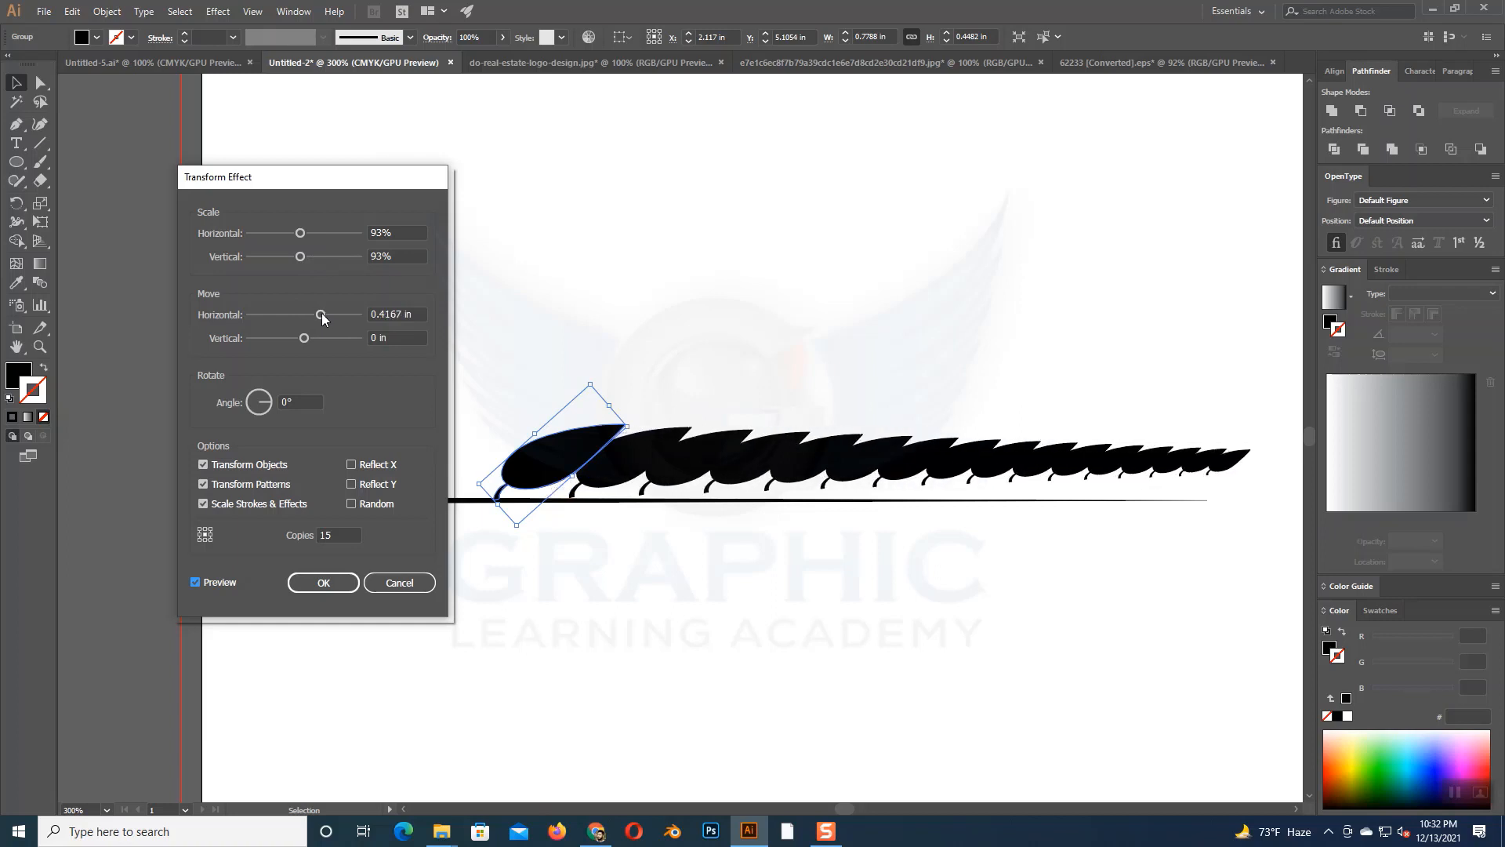
scroll(322, 314, "up", 1)
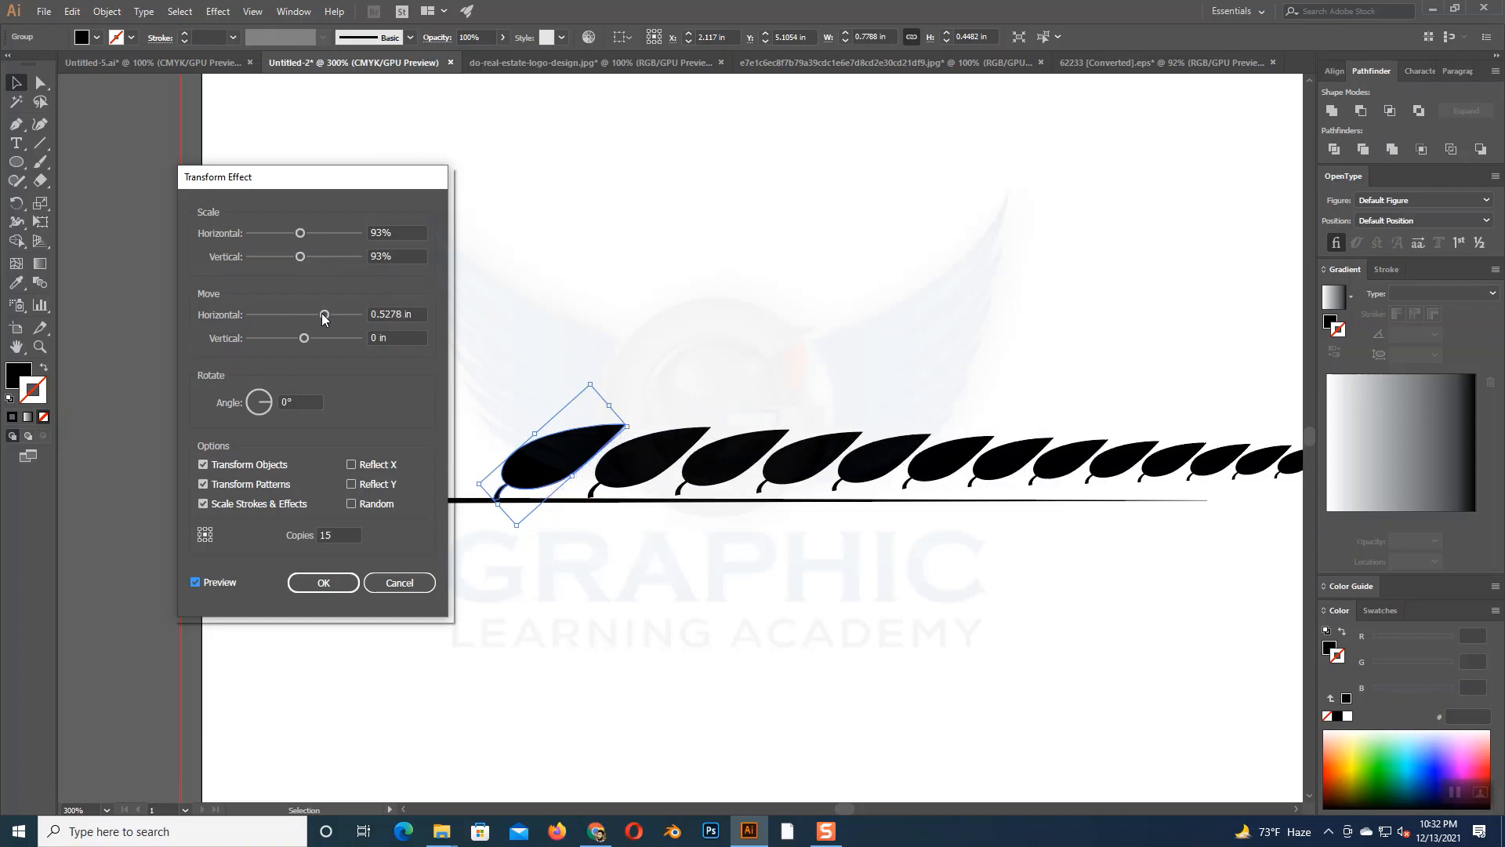
scroll(314, 240, "up", 1)
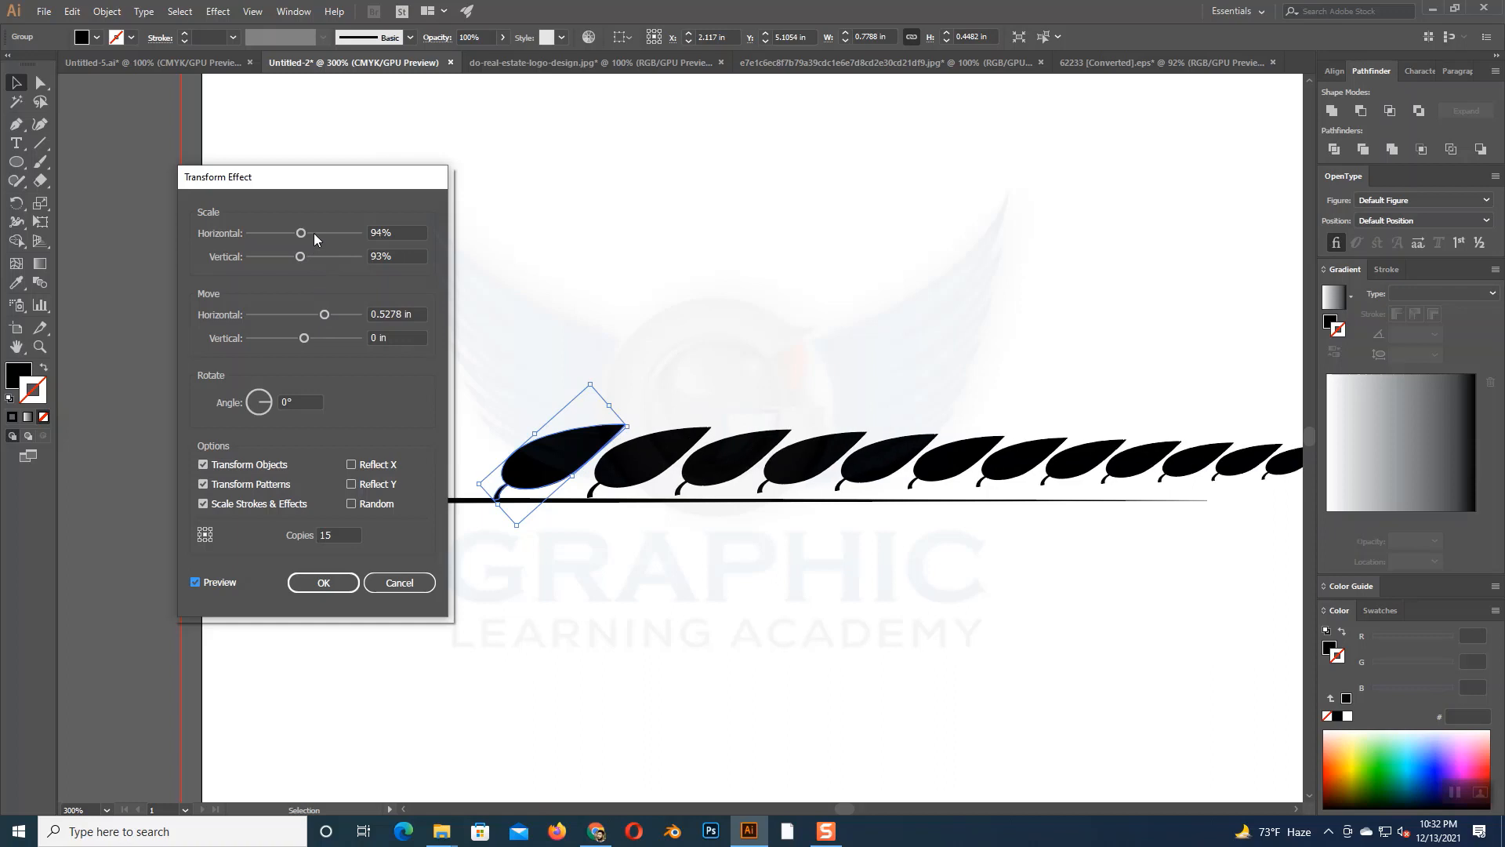
scroll(314, 233, "down", 4)
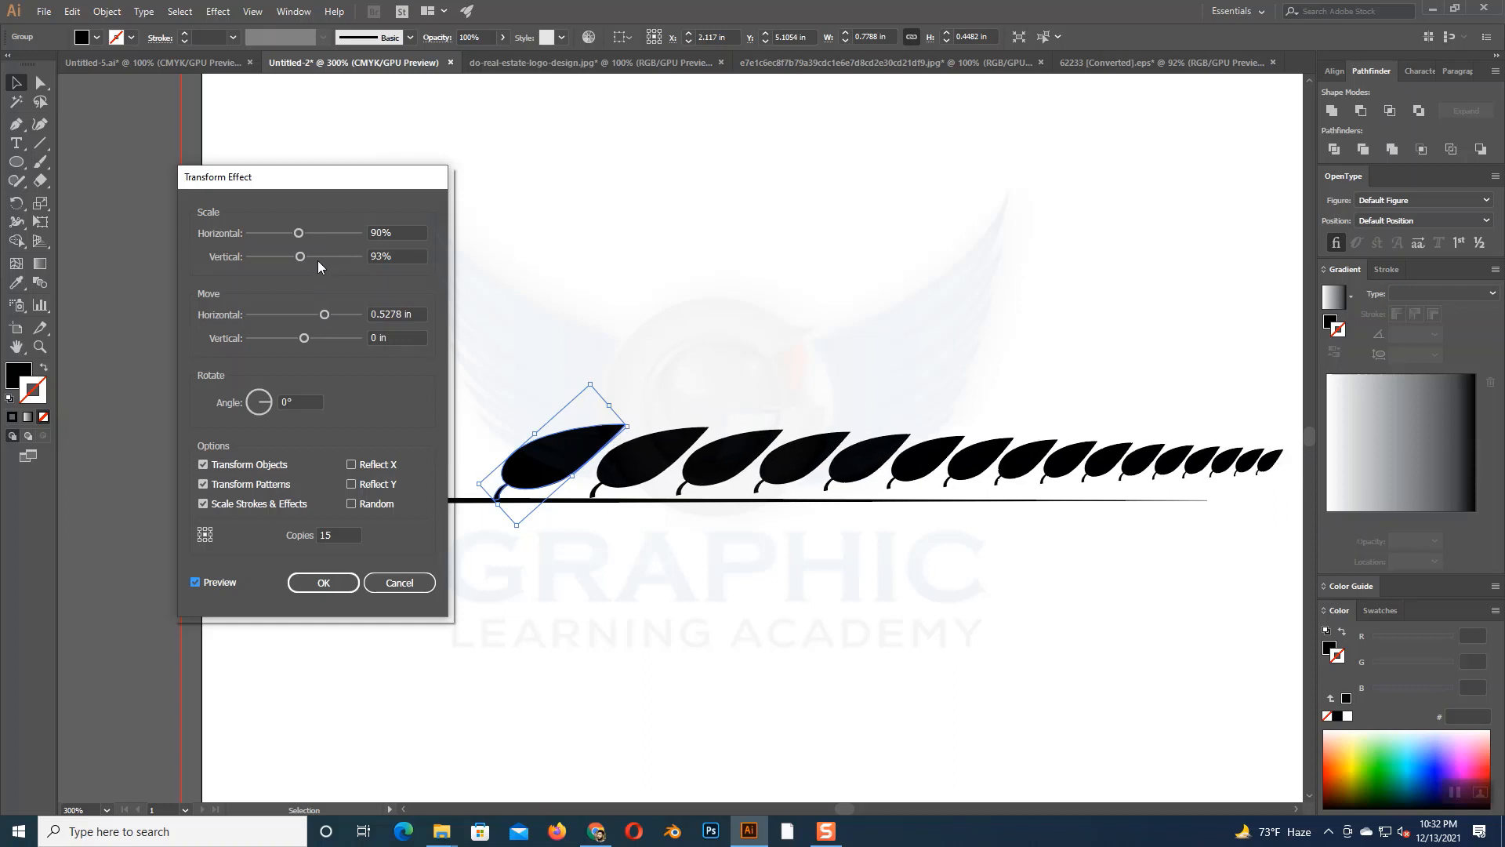
scroll(314, 256, "down", 3)
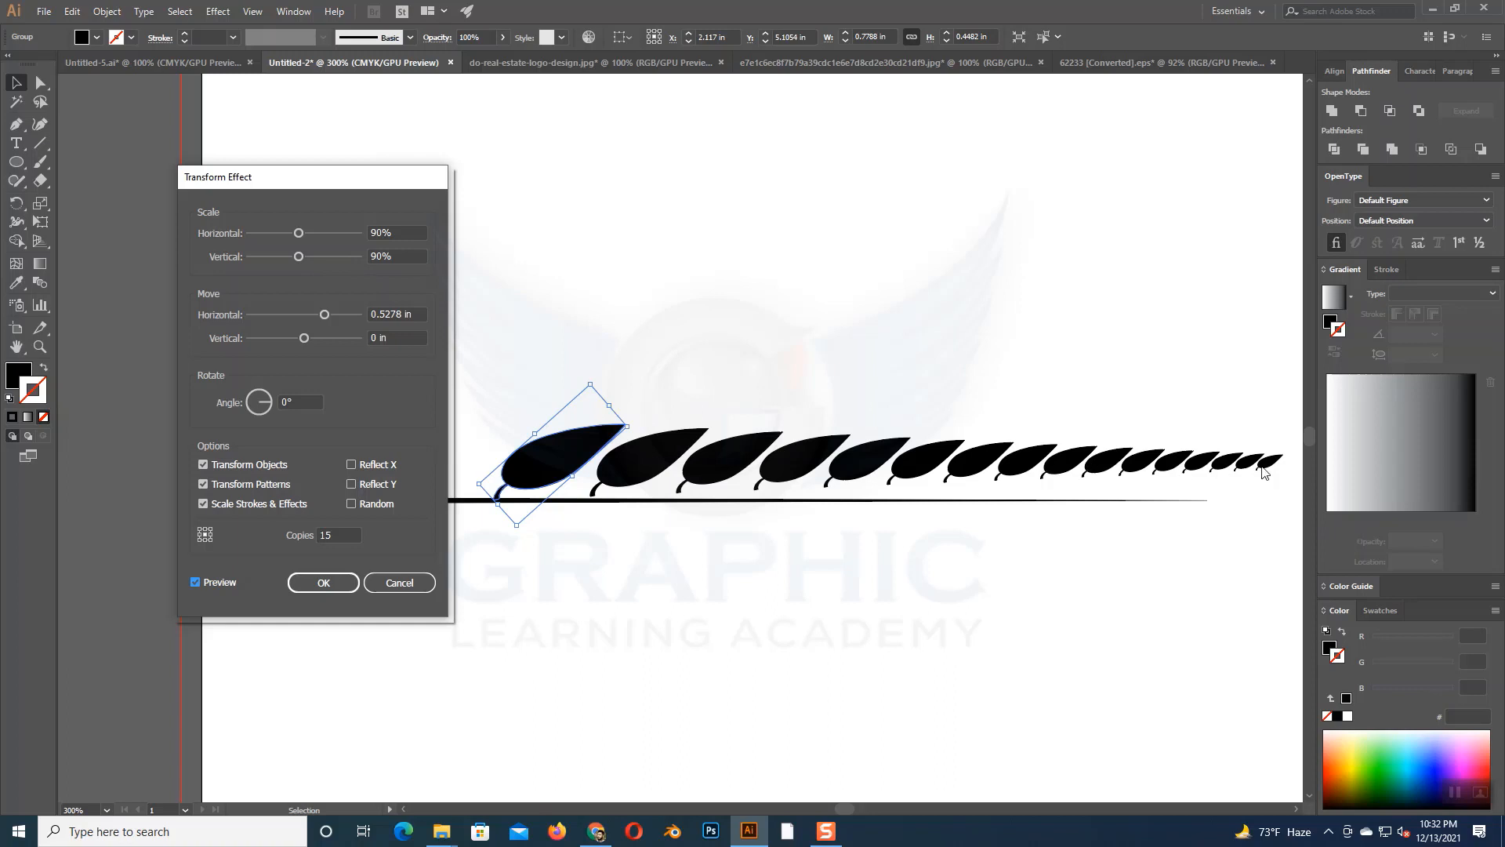
- Change the number of copies to 13, set the horizontal move to 0.5139 in, and apply the Transform effect
double_click(335, 535)
type("13")
key("Tab")
left_click_drag(329, 320, 327, 319)
left_click(195, 583)
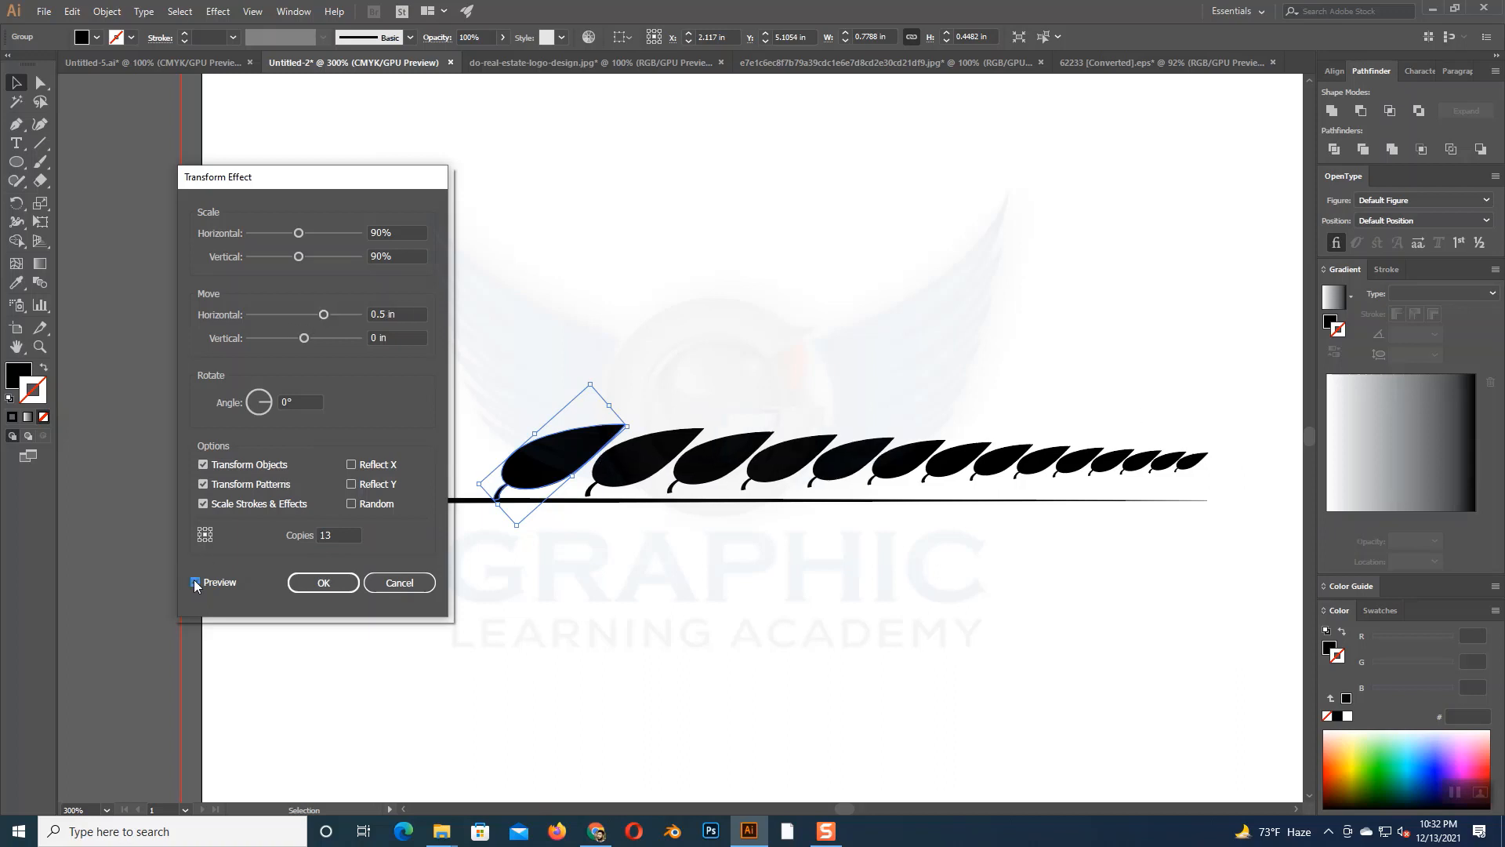
left_click(342, 314)
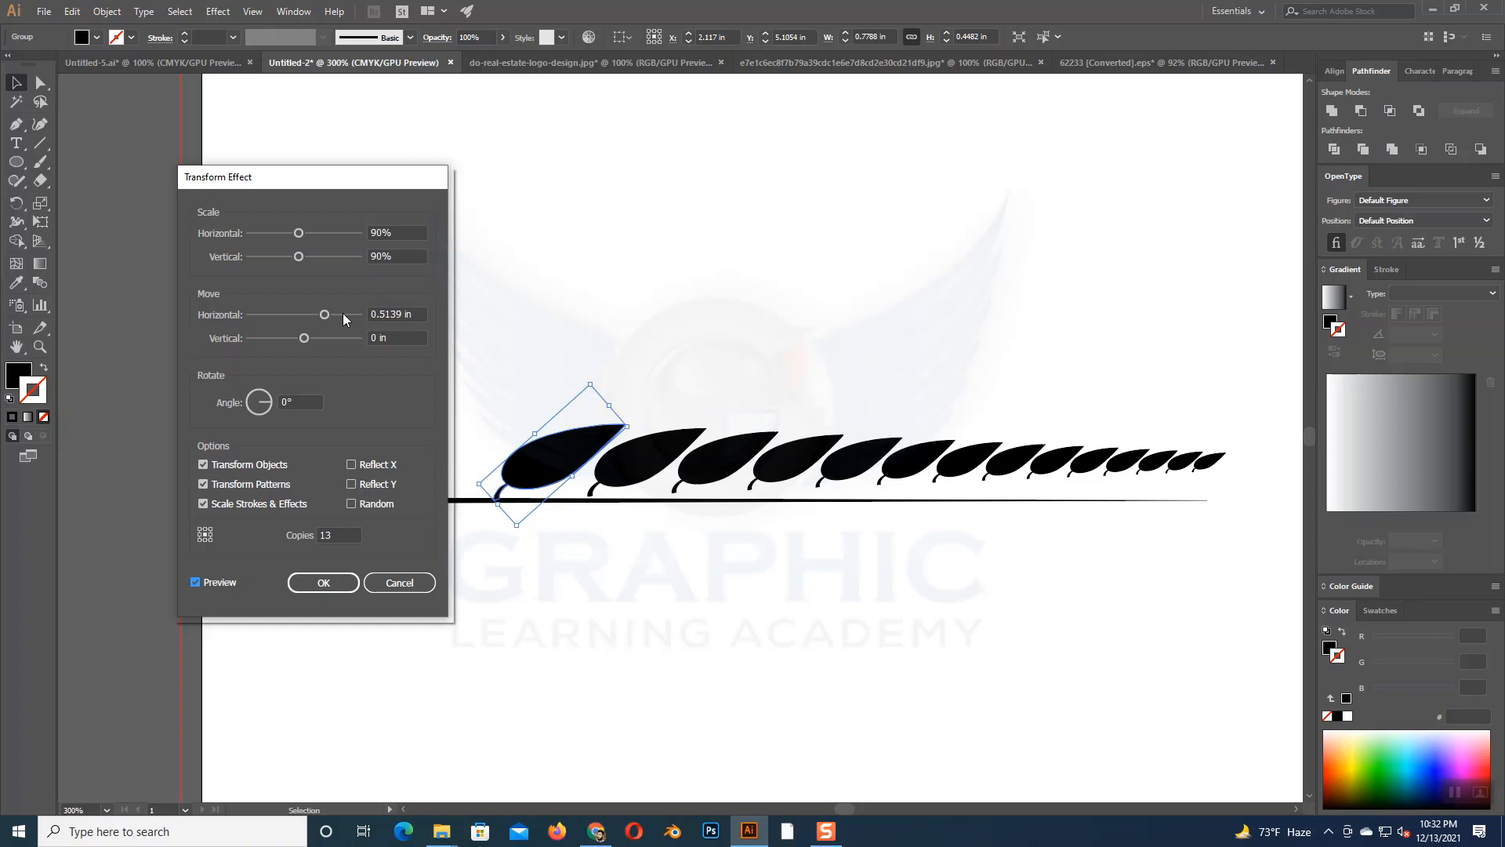
left_click(325, 583)
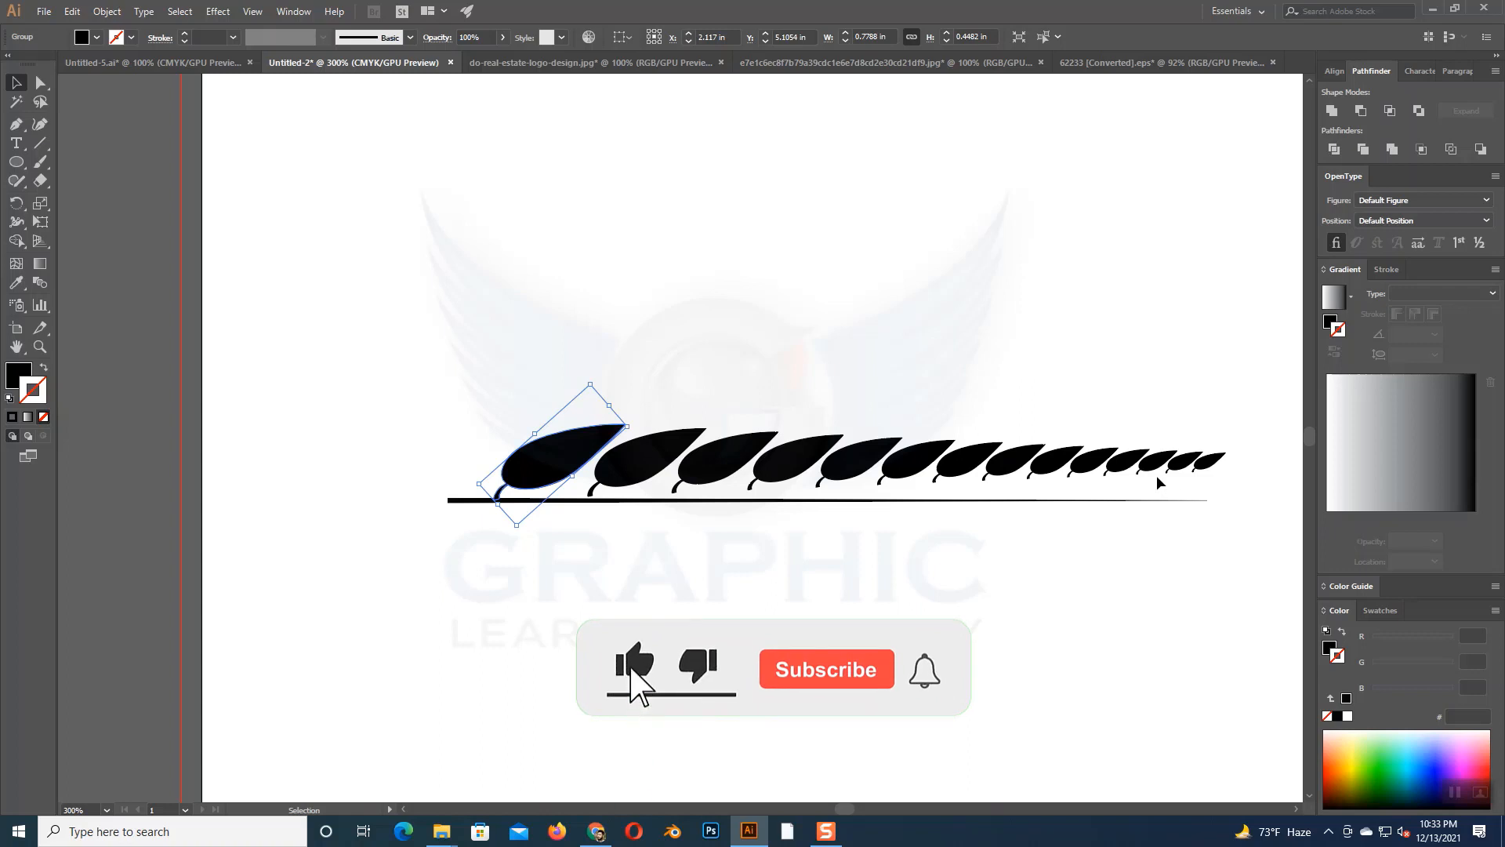
left_click(225, 12)
mouse_move(314, 138)
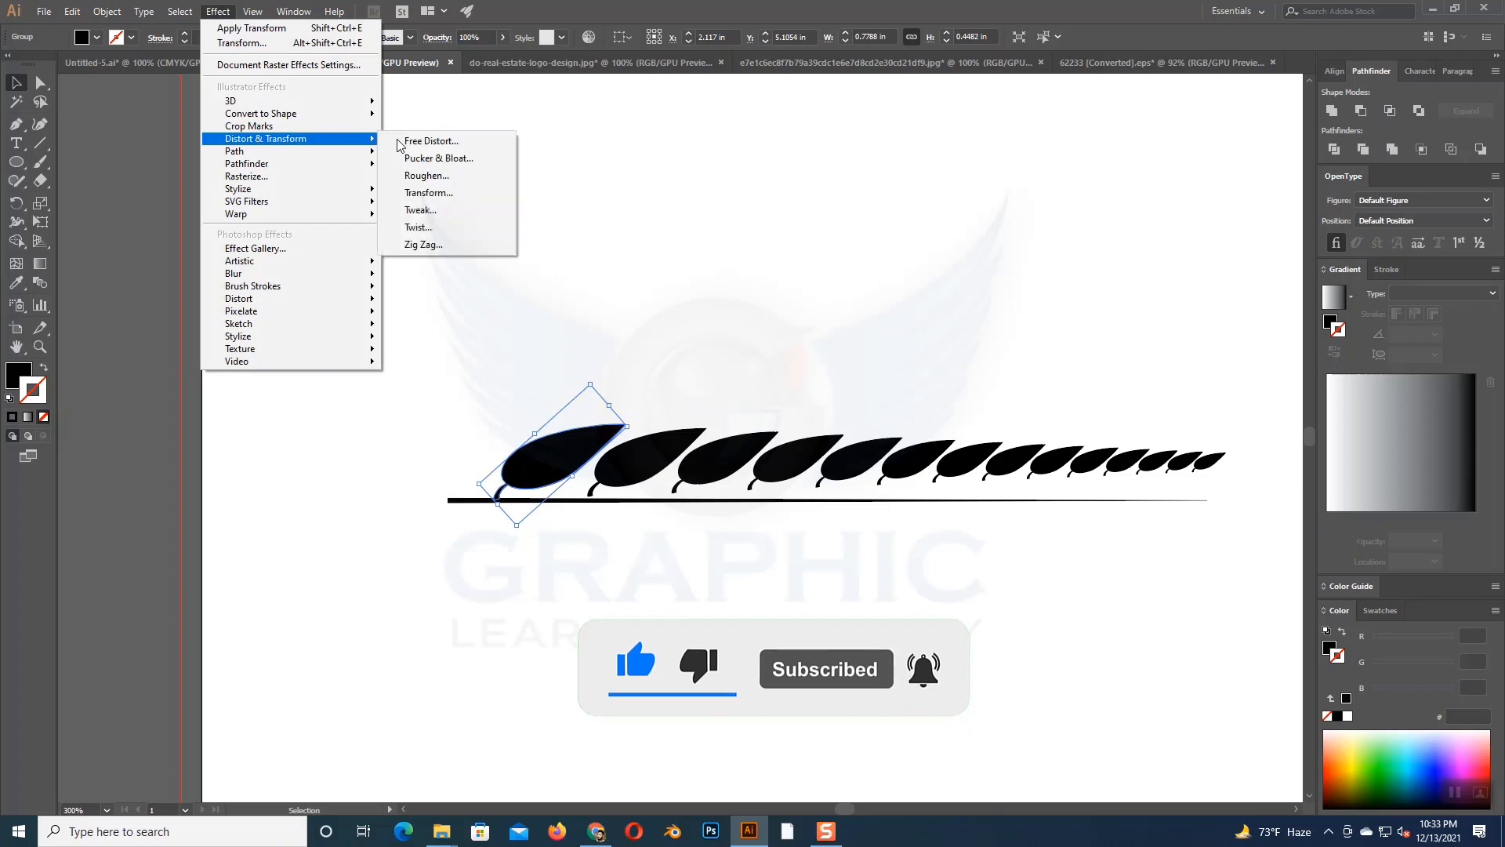
left_click(428, 192)
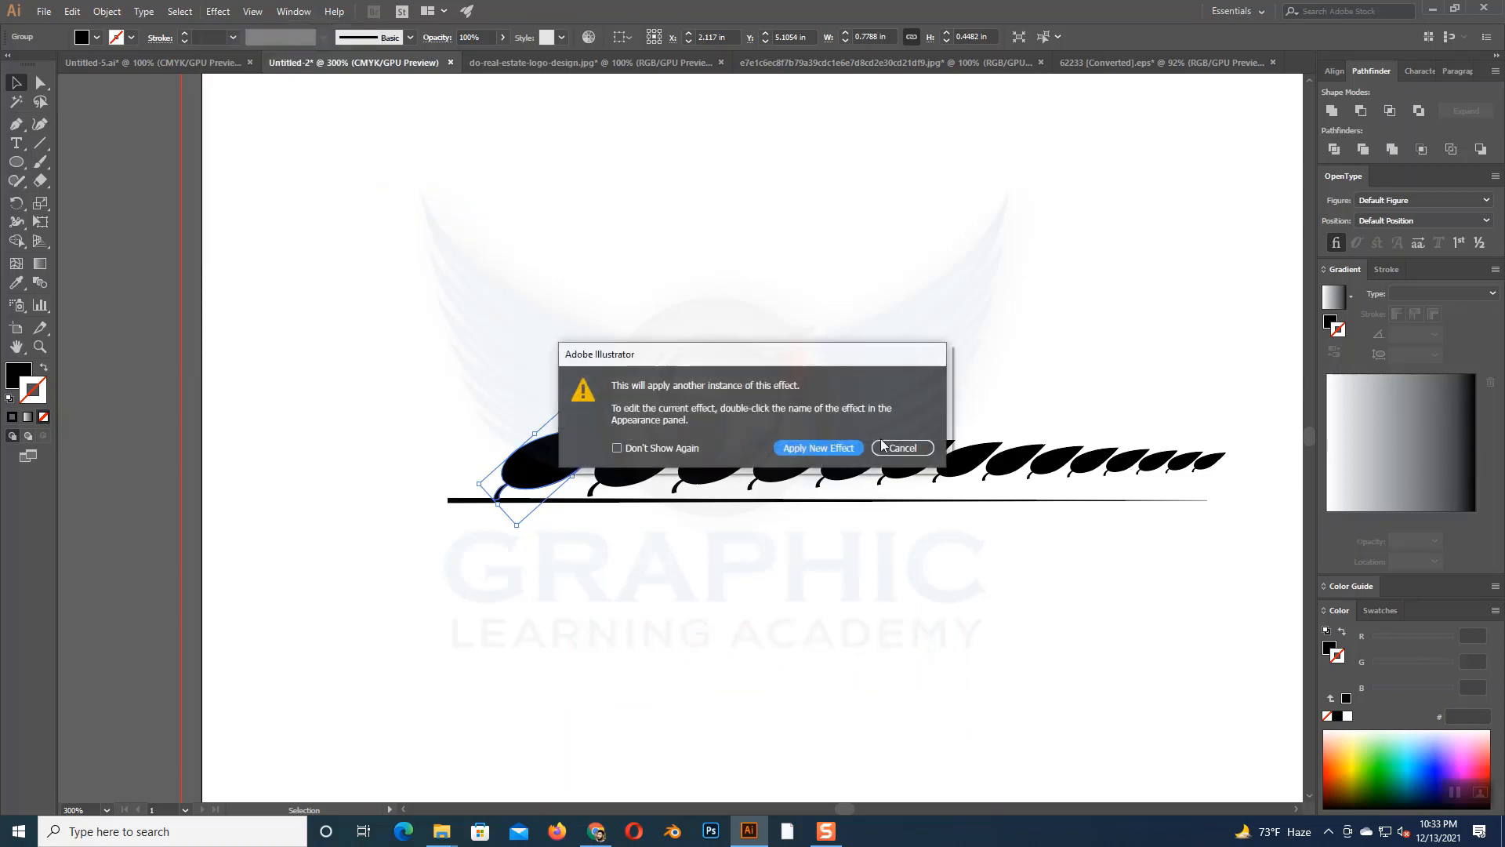
left_click(901, 445)
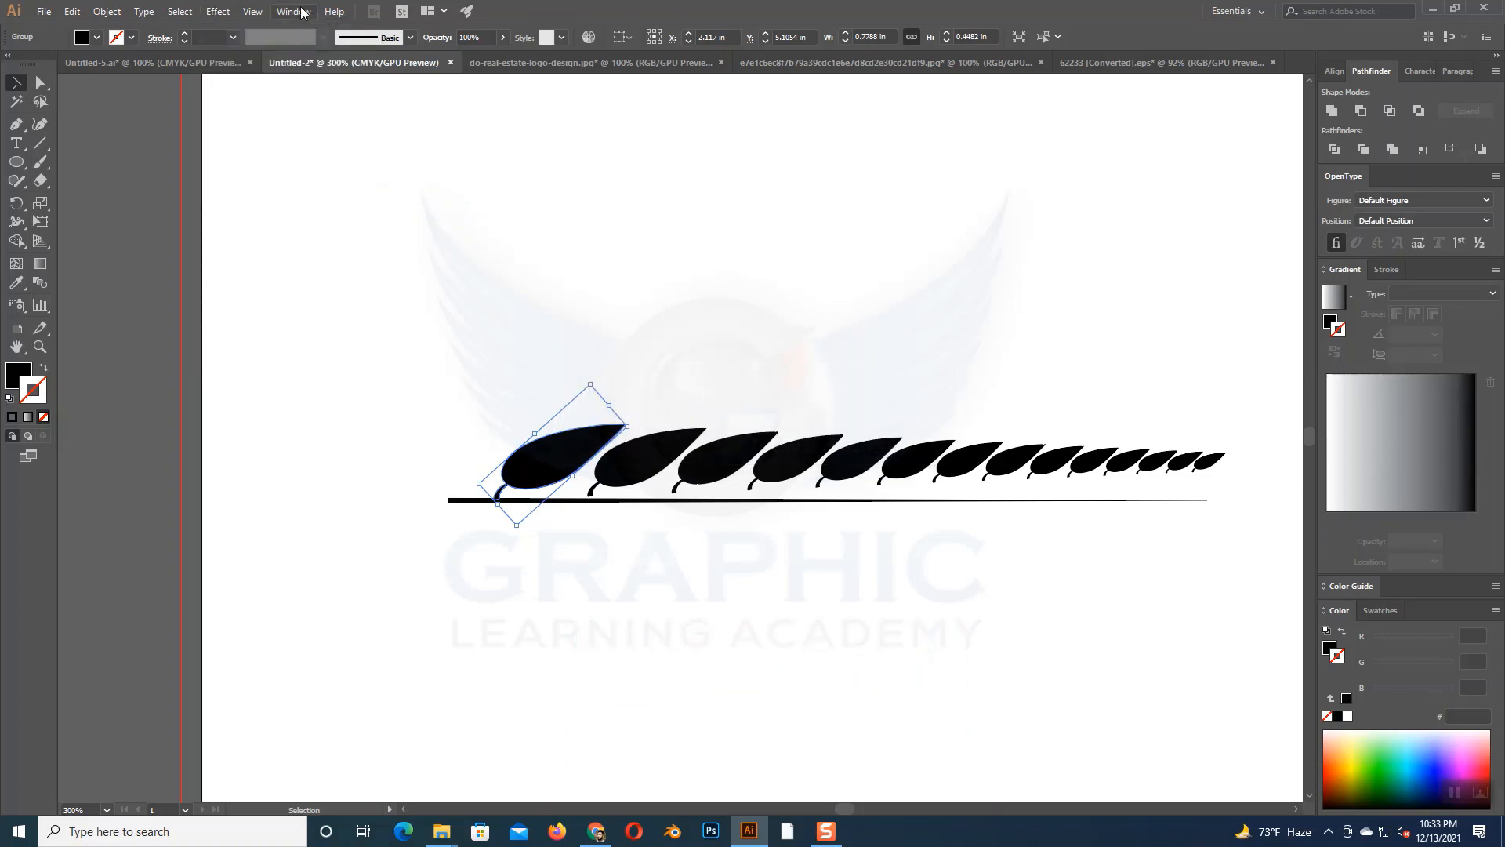
- Reopen the leaf group's existing Transform effect for editing, enable its preview, and set the vertical move to 0.0278 in
left_click(302, 11)
left_click(368, 201)
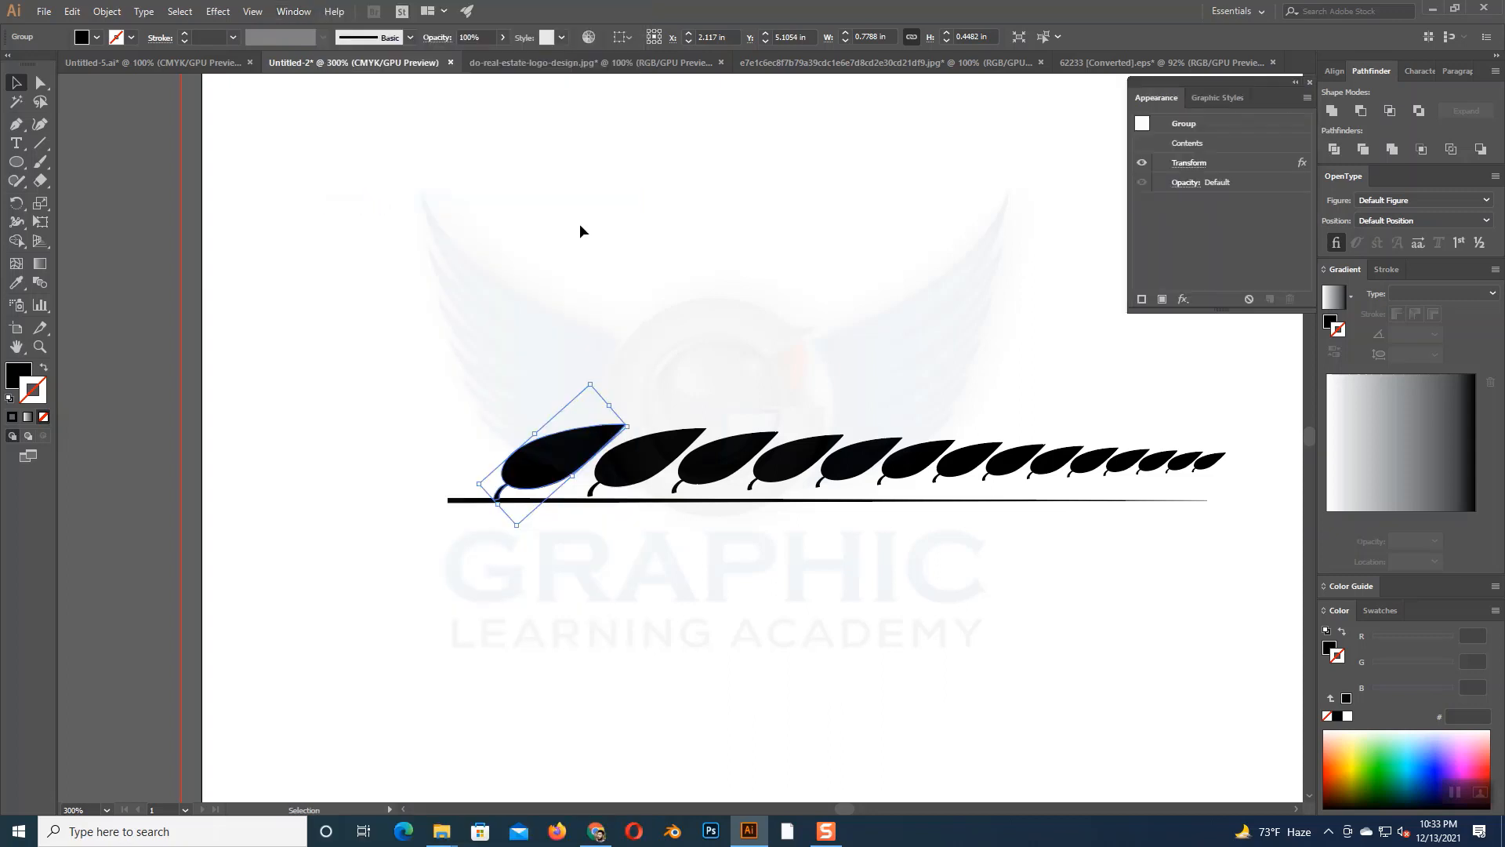
double_click(1301, 162)
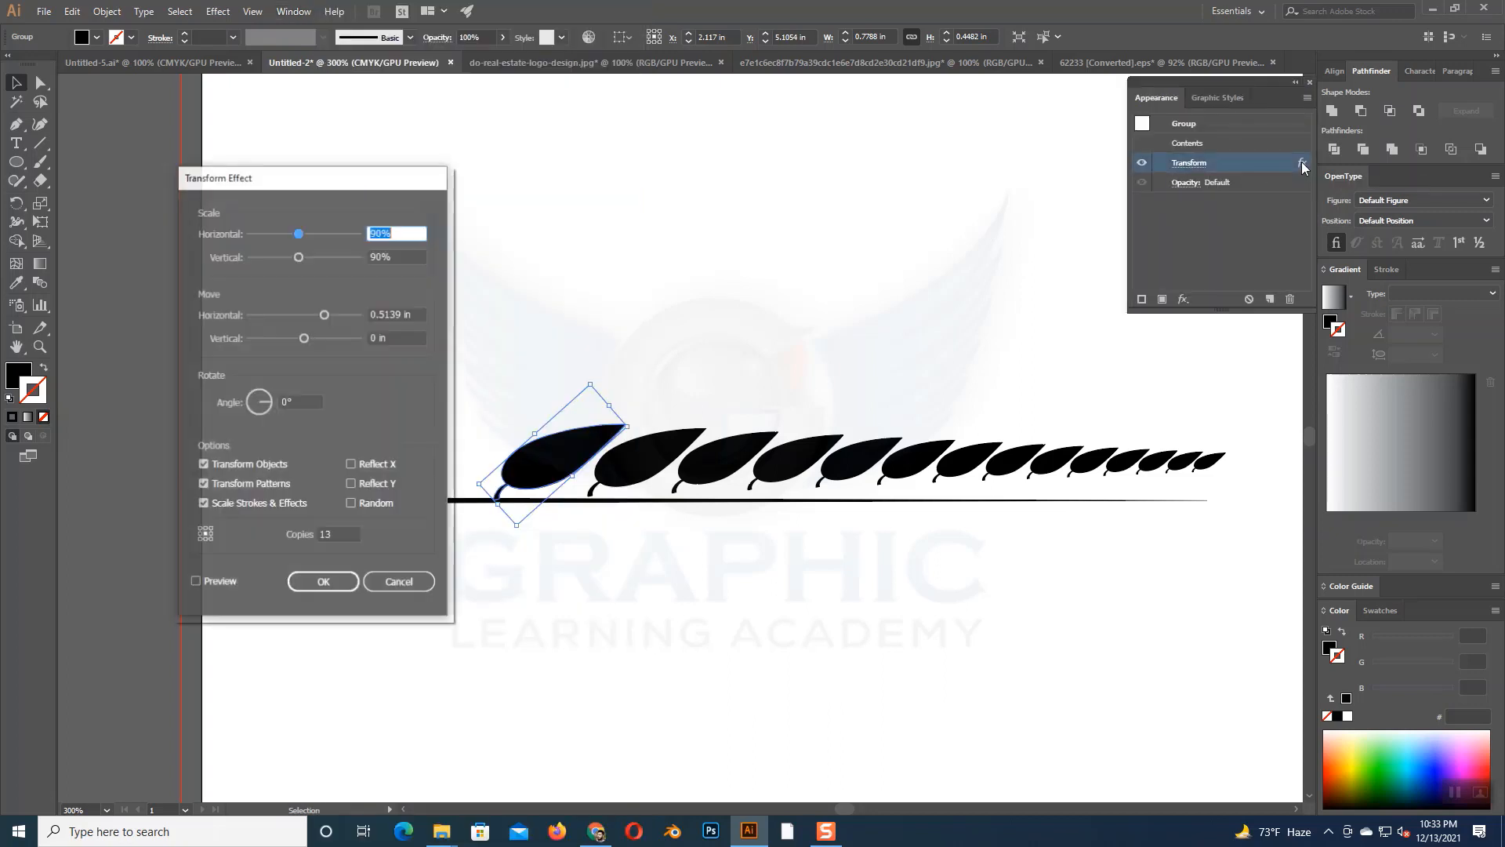
left_click_drag(387, 181, 363, 161)
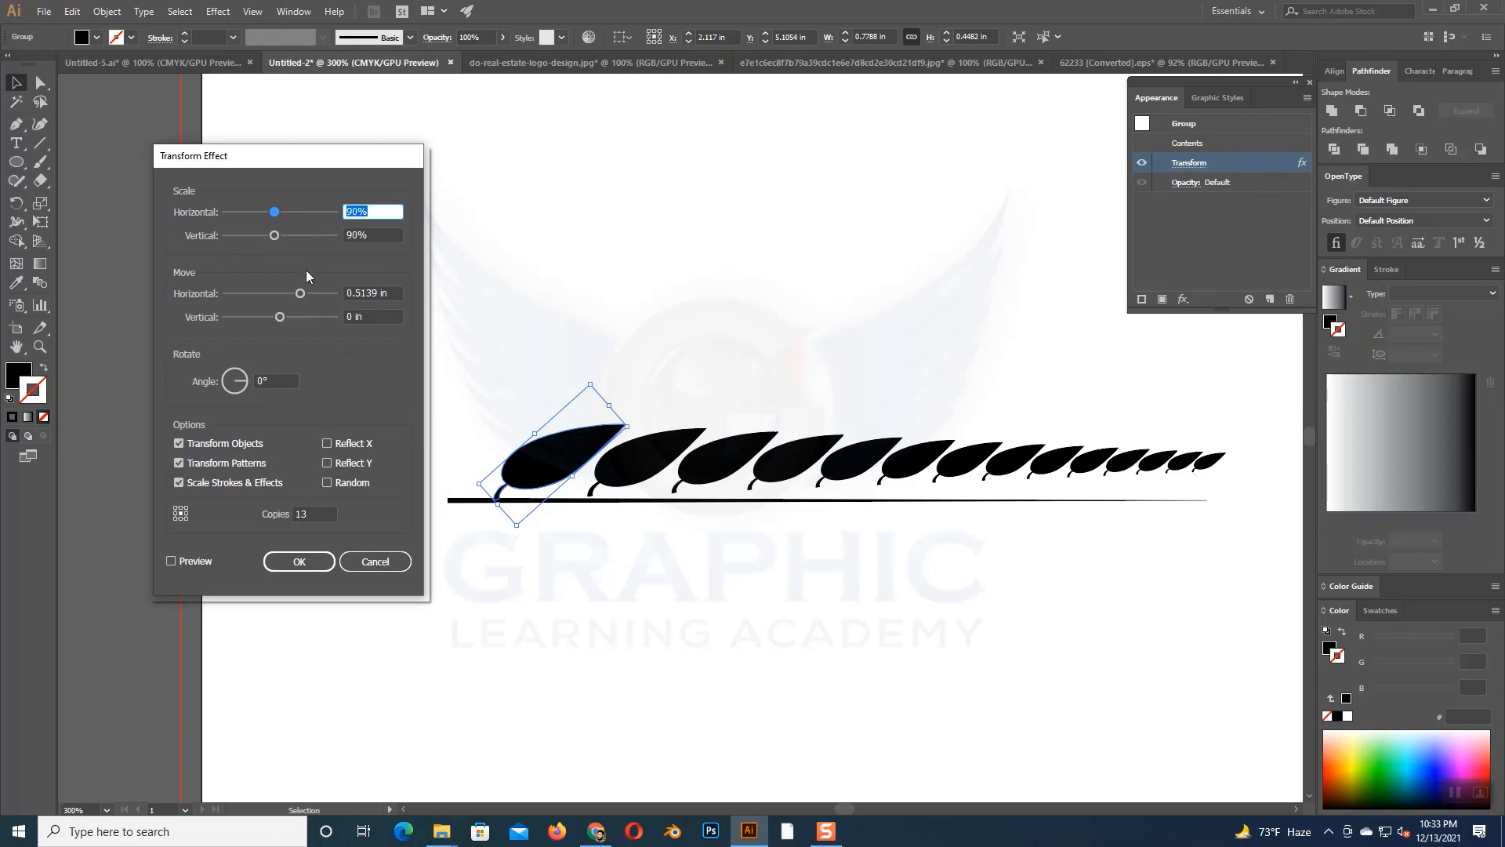
left_click(293, 316)
left_click(172, 561)
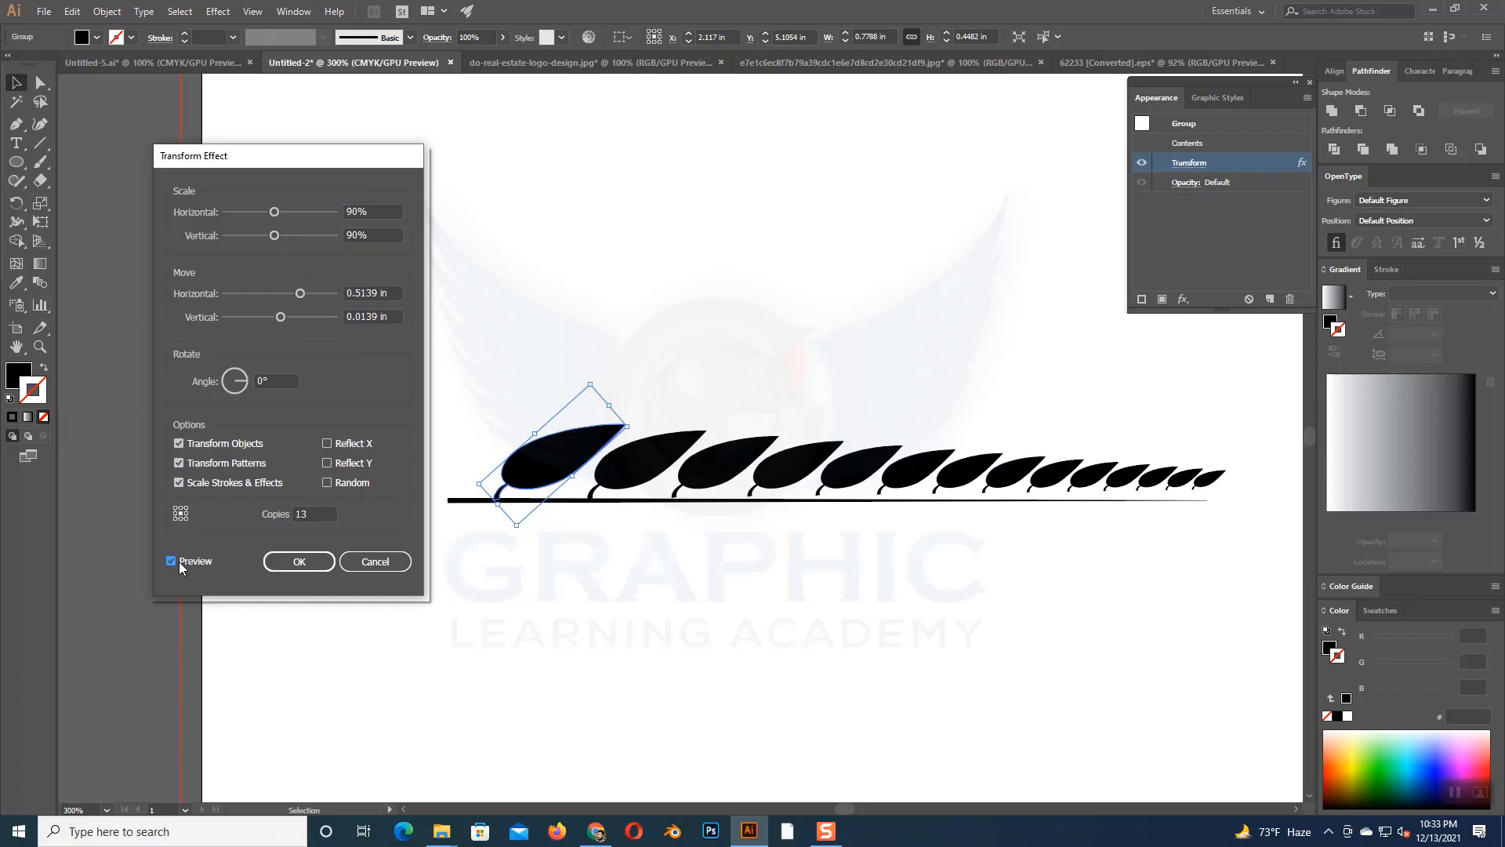
left_click(291, 317)
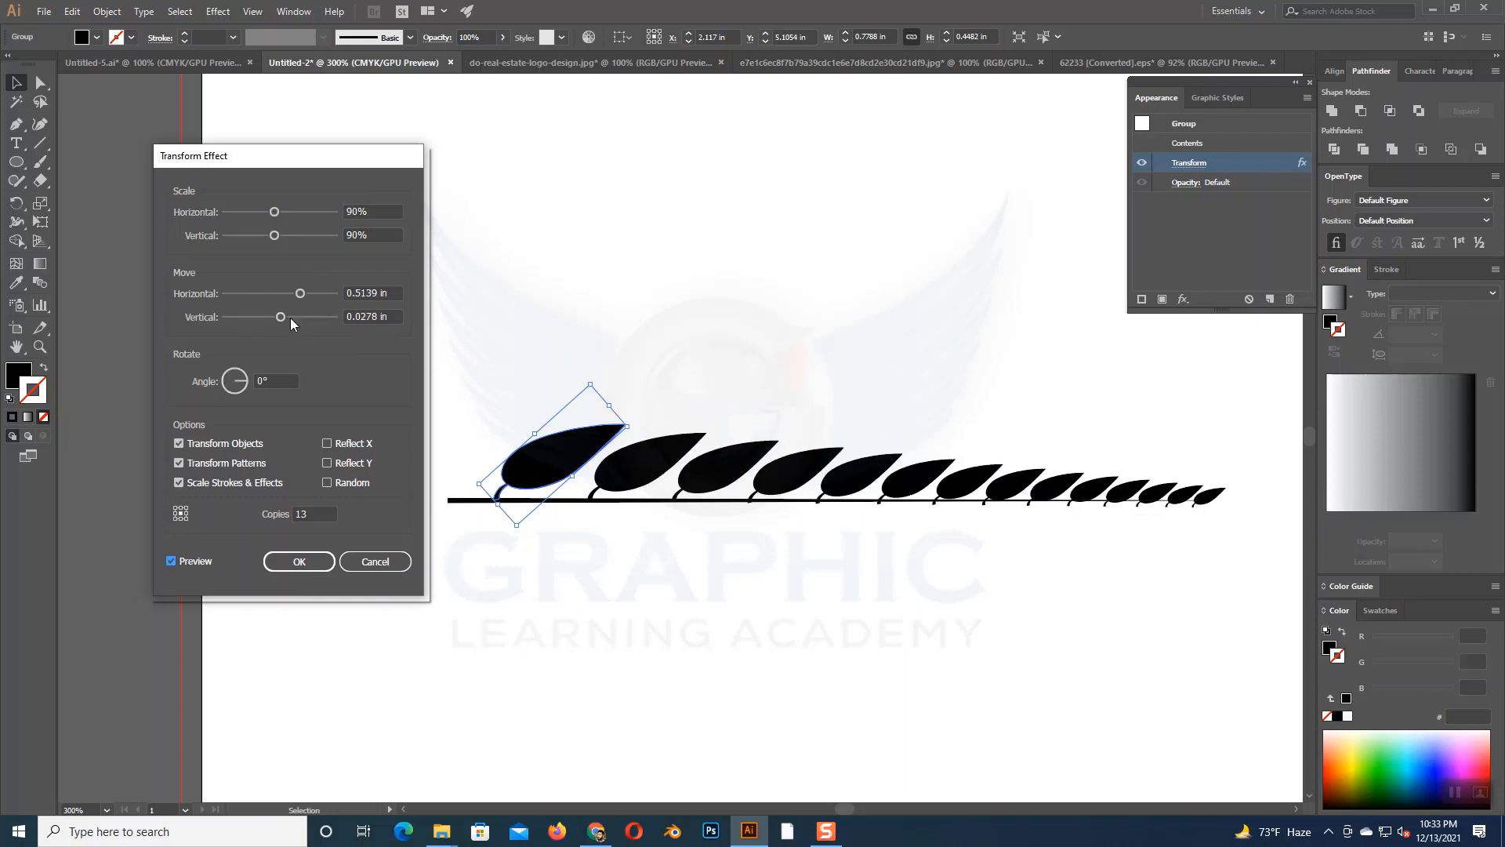
- Try a vertical move of 0.018 in and 0.019 in for the leaf copies, refreshing the preview each time
left_click(362, 317)
left_click_drag(362, 316, 377, 317)
type("180")
left_click(171, 562)
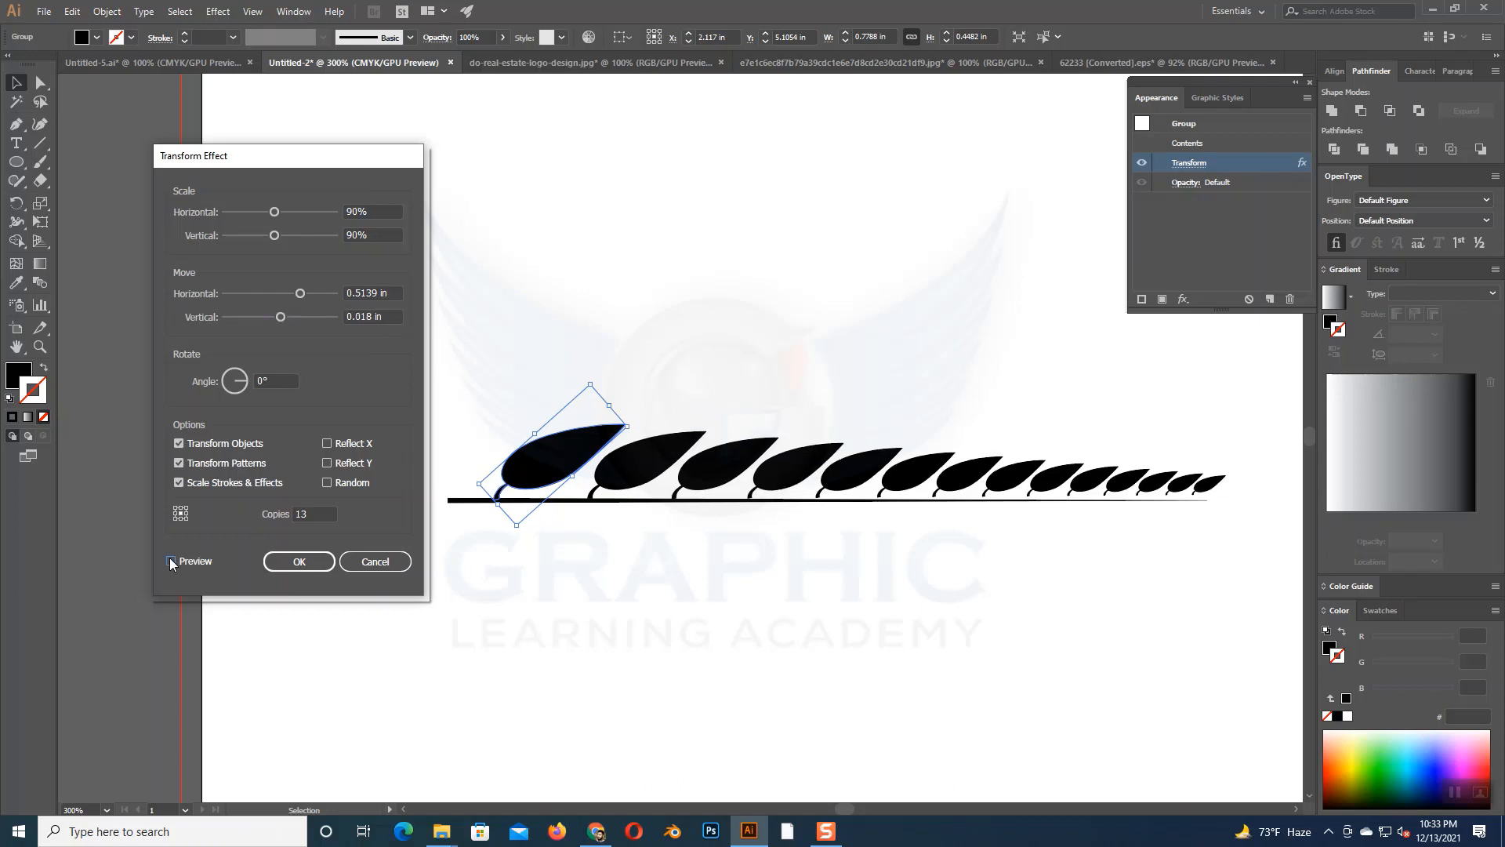
left_click(371, 317)
key("BackSpace")
type("9")
left_click(171, 560)
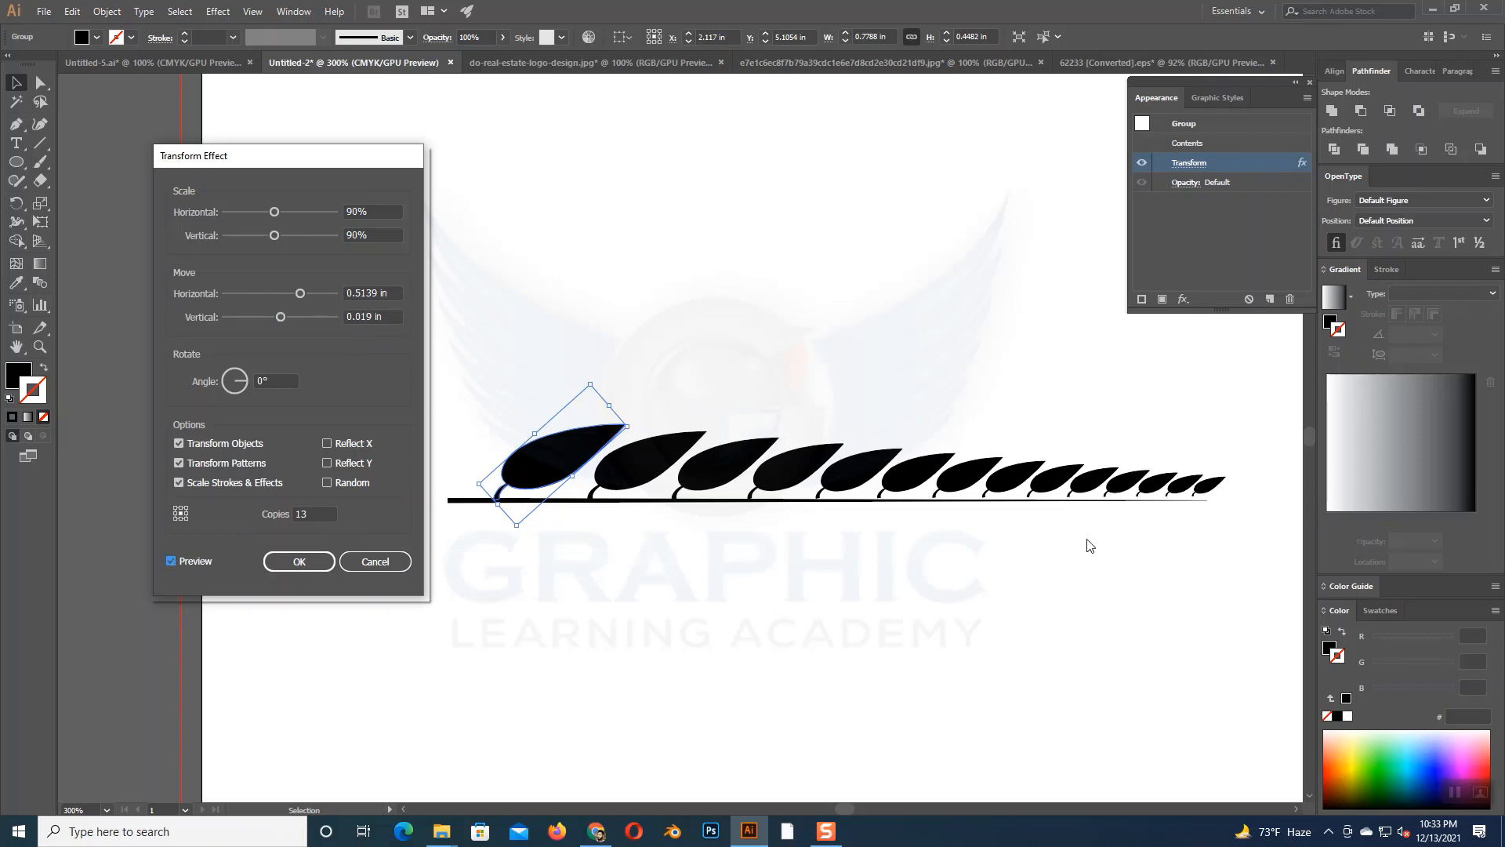
- Try a vertical move of 0.02 in and 0.021 in for the leaf copies, previewing each value
left_click_drag(374, 317, 362, 317)
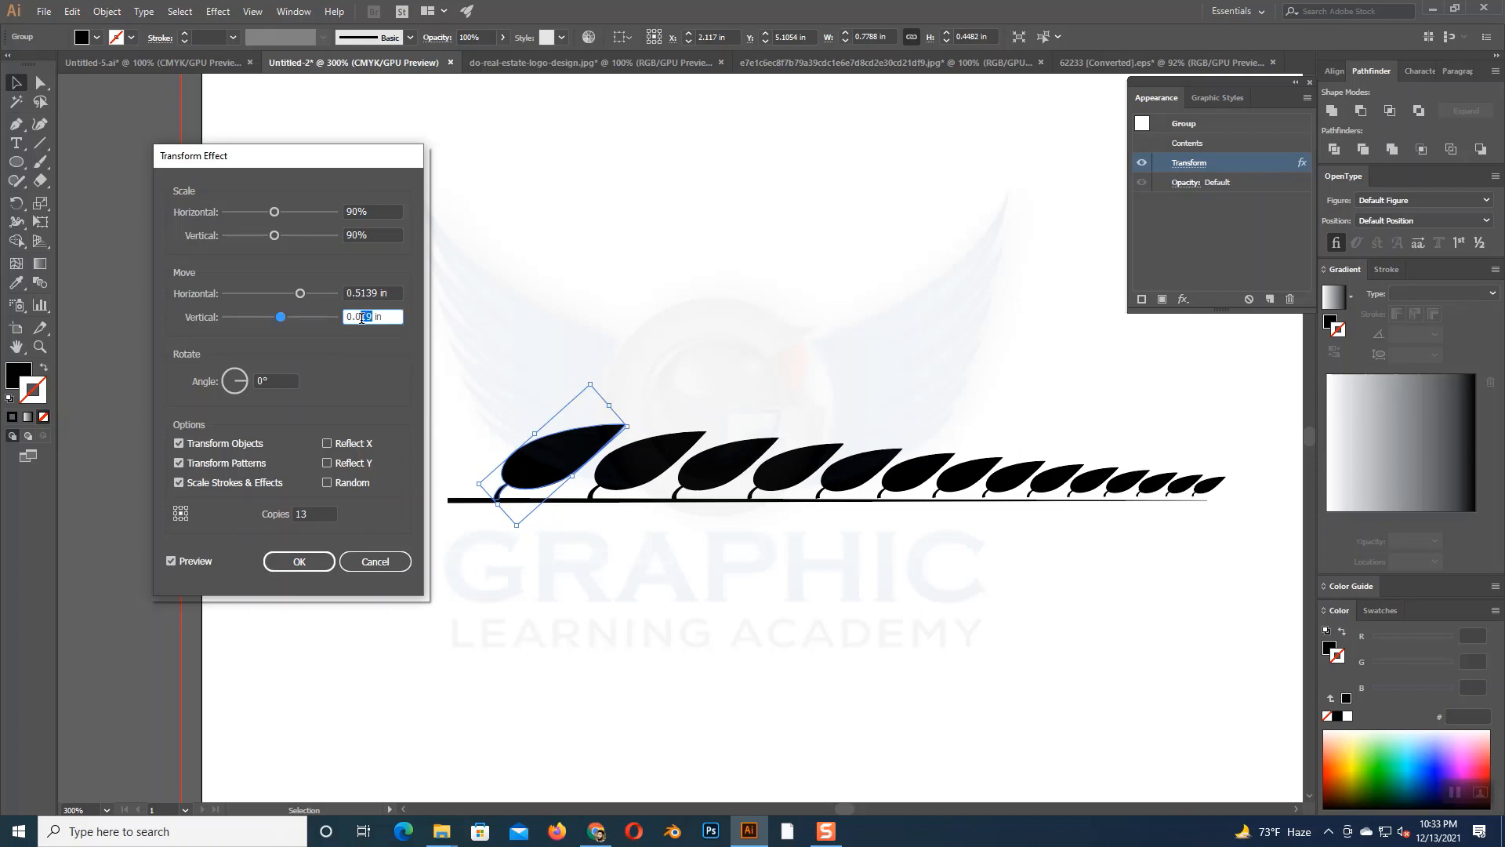
type("20")
left_click(171, 560)
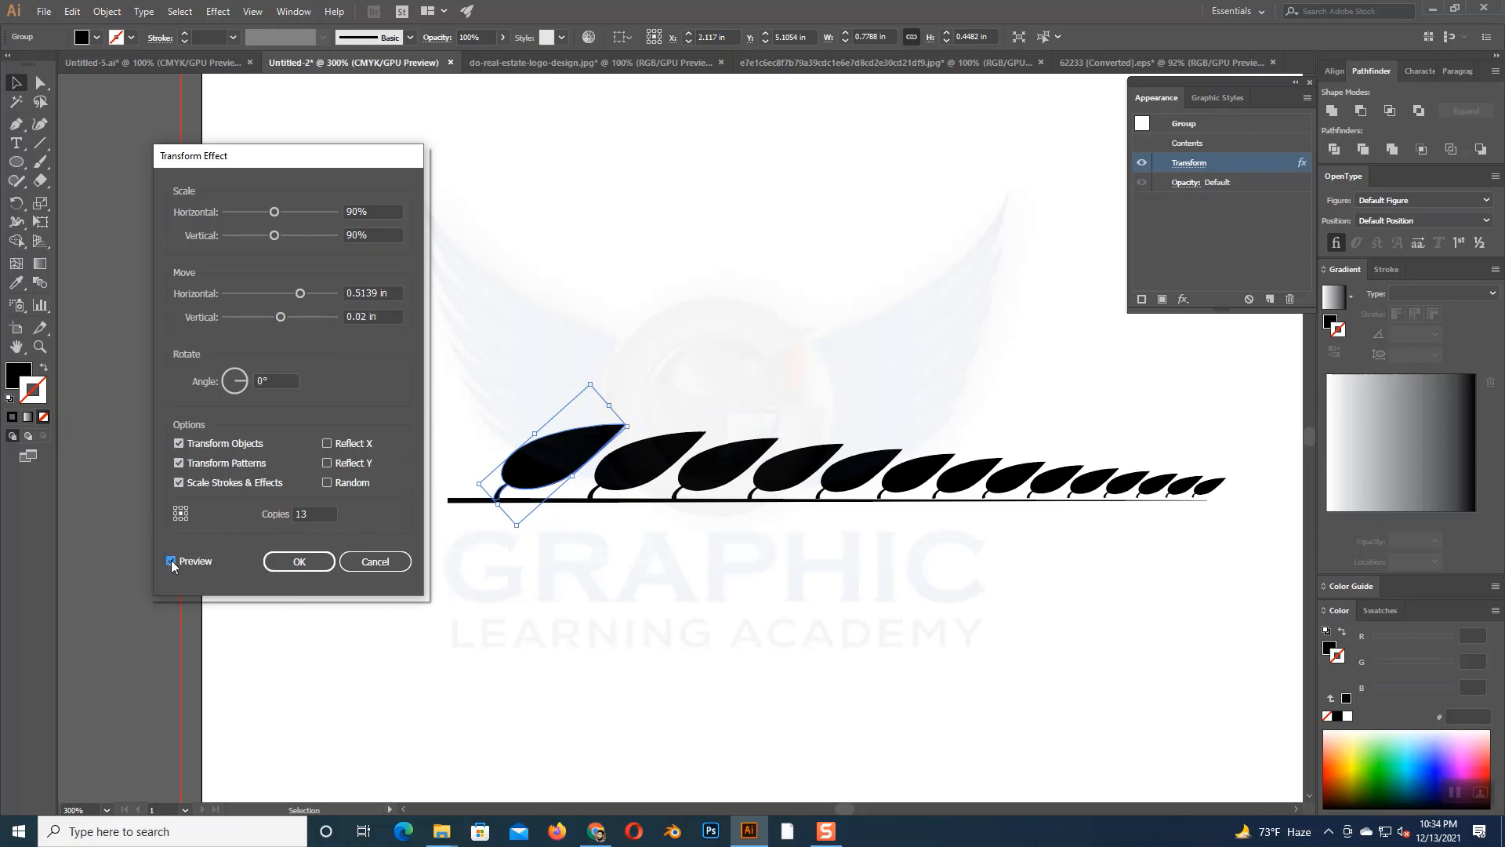
left_click(368, 317)
type("1")
left_click(171, 560)
- Raise the vertical move to 0.022 in, finalize it at 0.023 in, and apply the edited Transform effect
left_click_drag(372, 312, 369, 312)
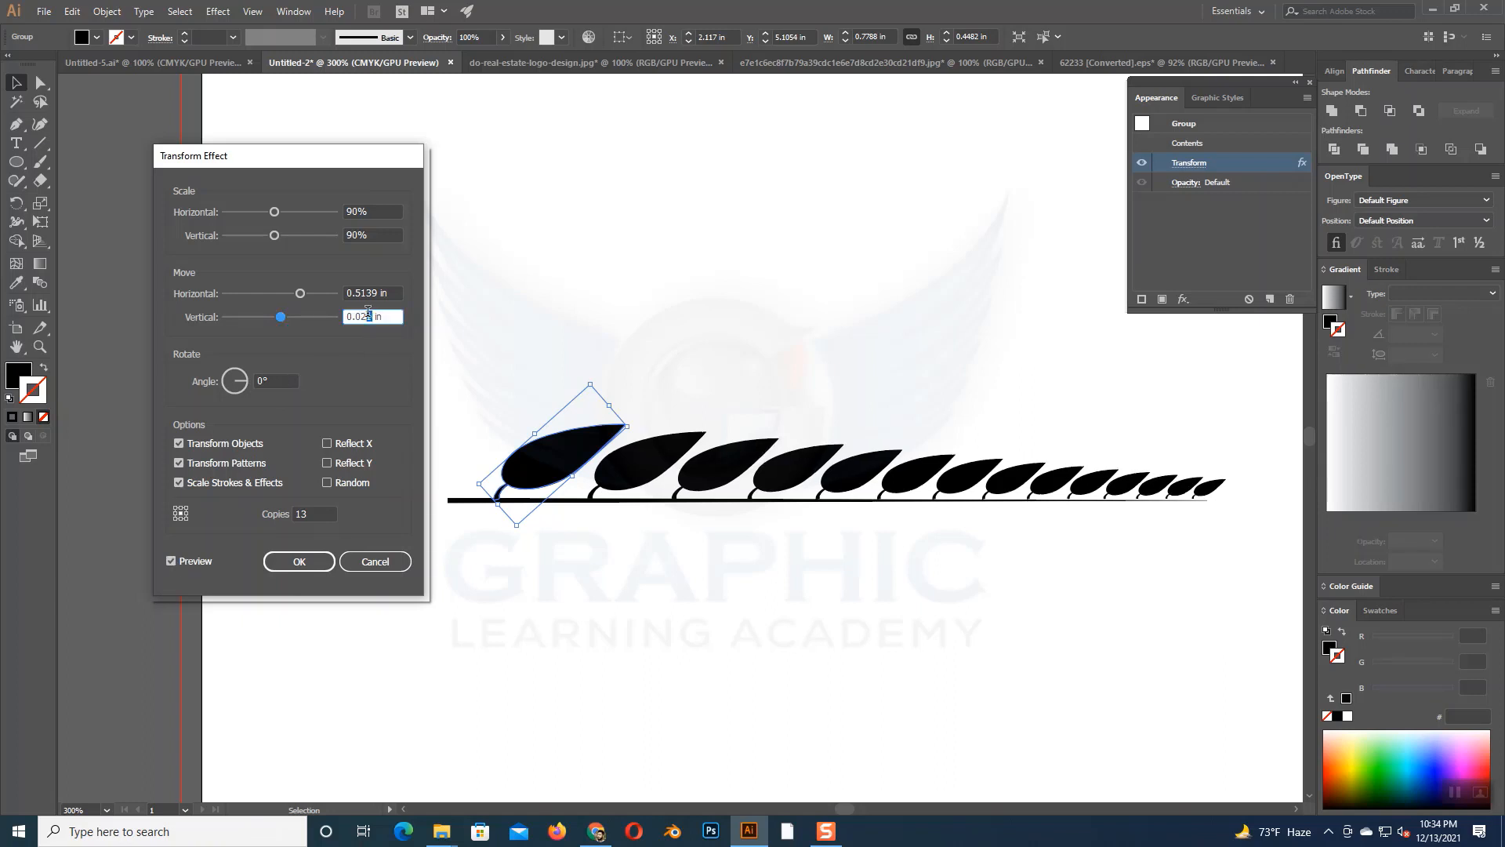
type("2")
left_click(185, 562)
left_click_drag(369, 316, 368, 317)
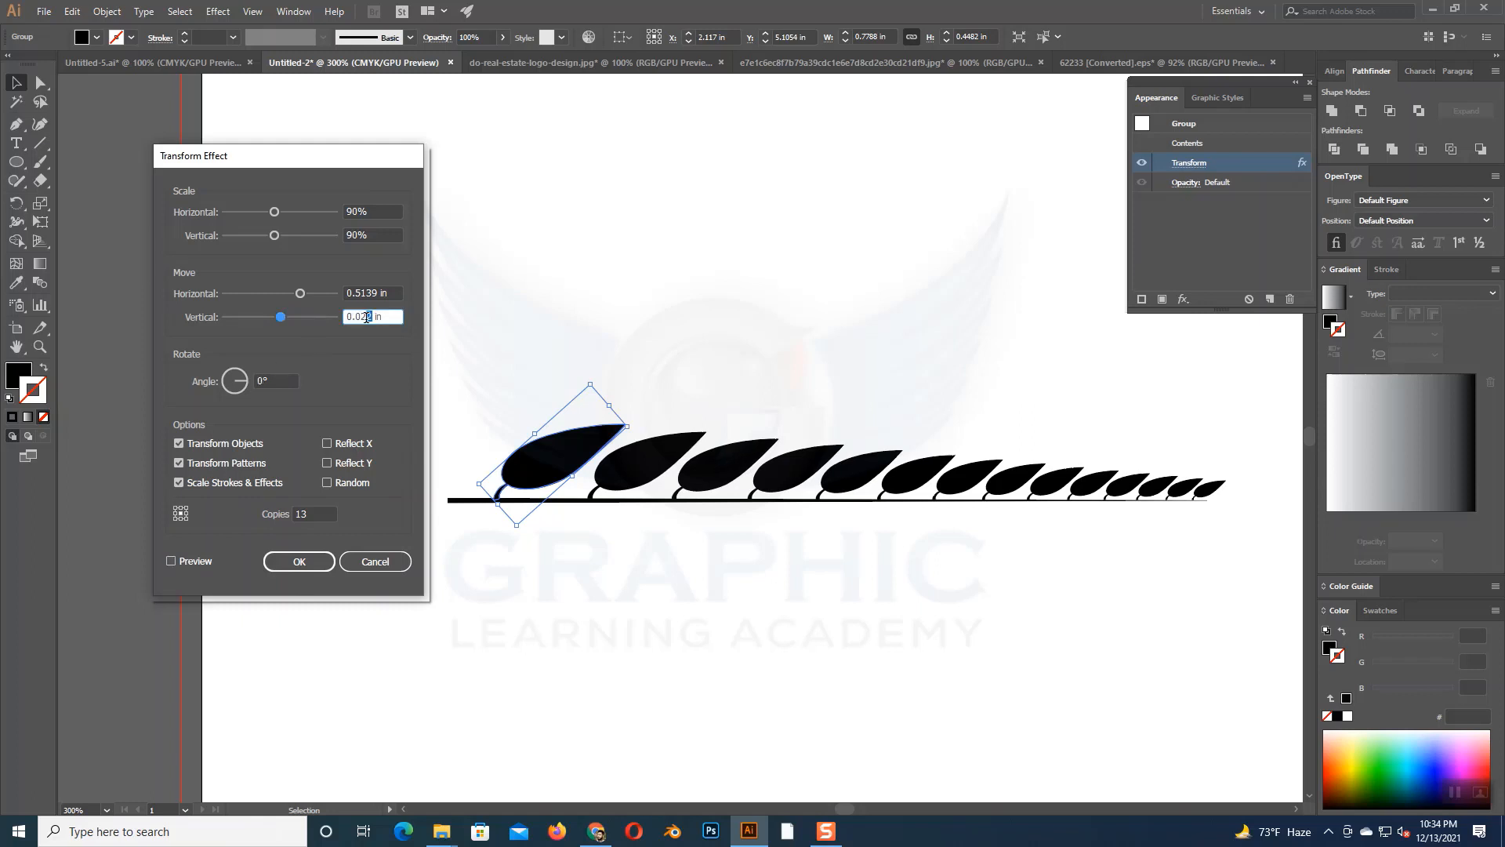
type("3")
left_click(187, 562)
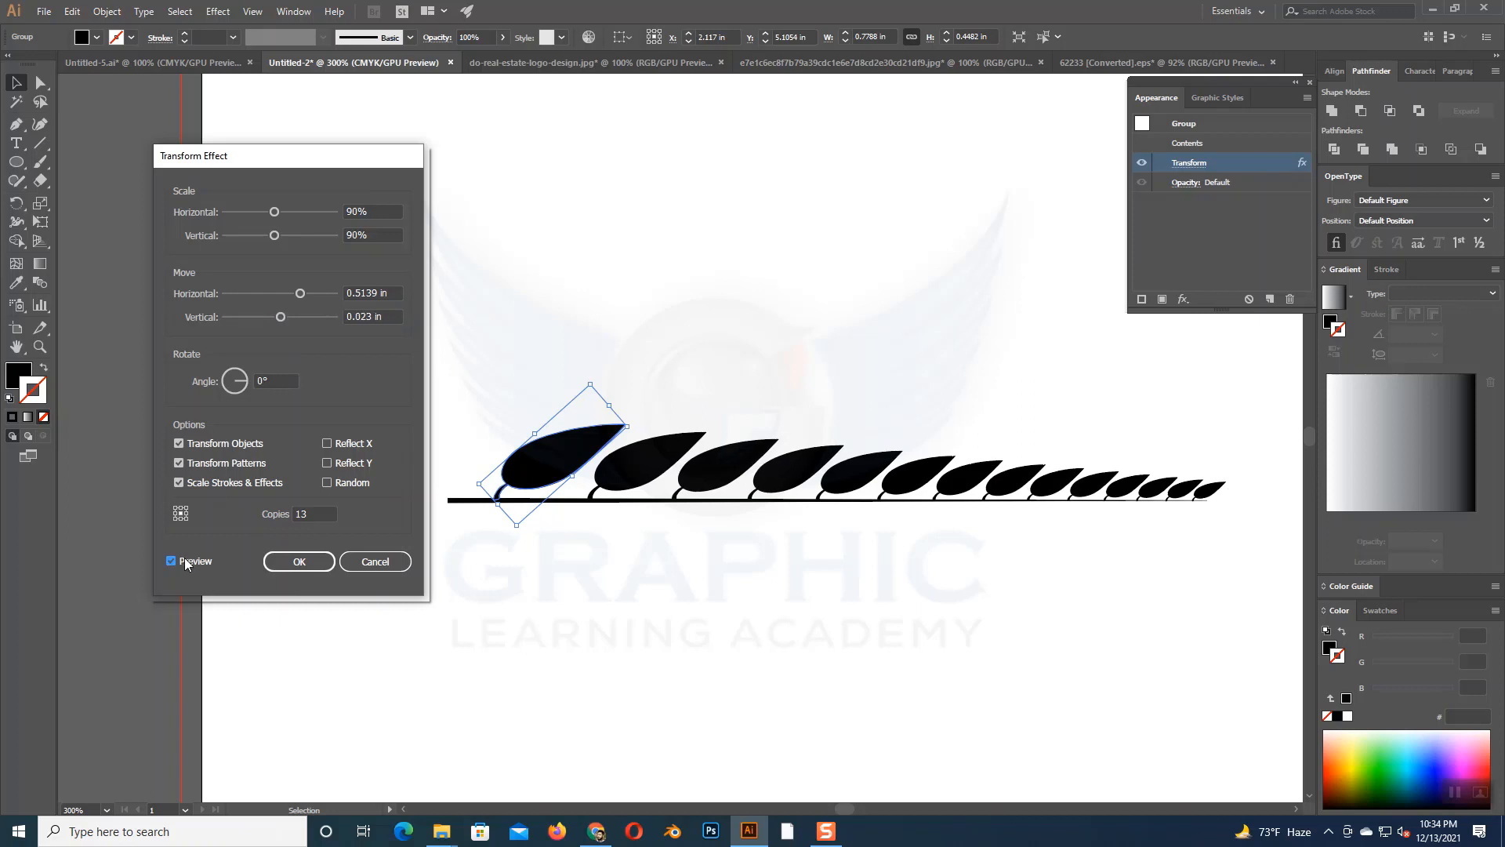
left_click(296, 565)
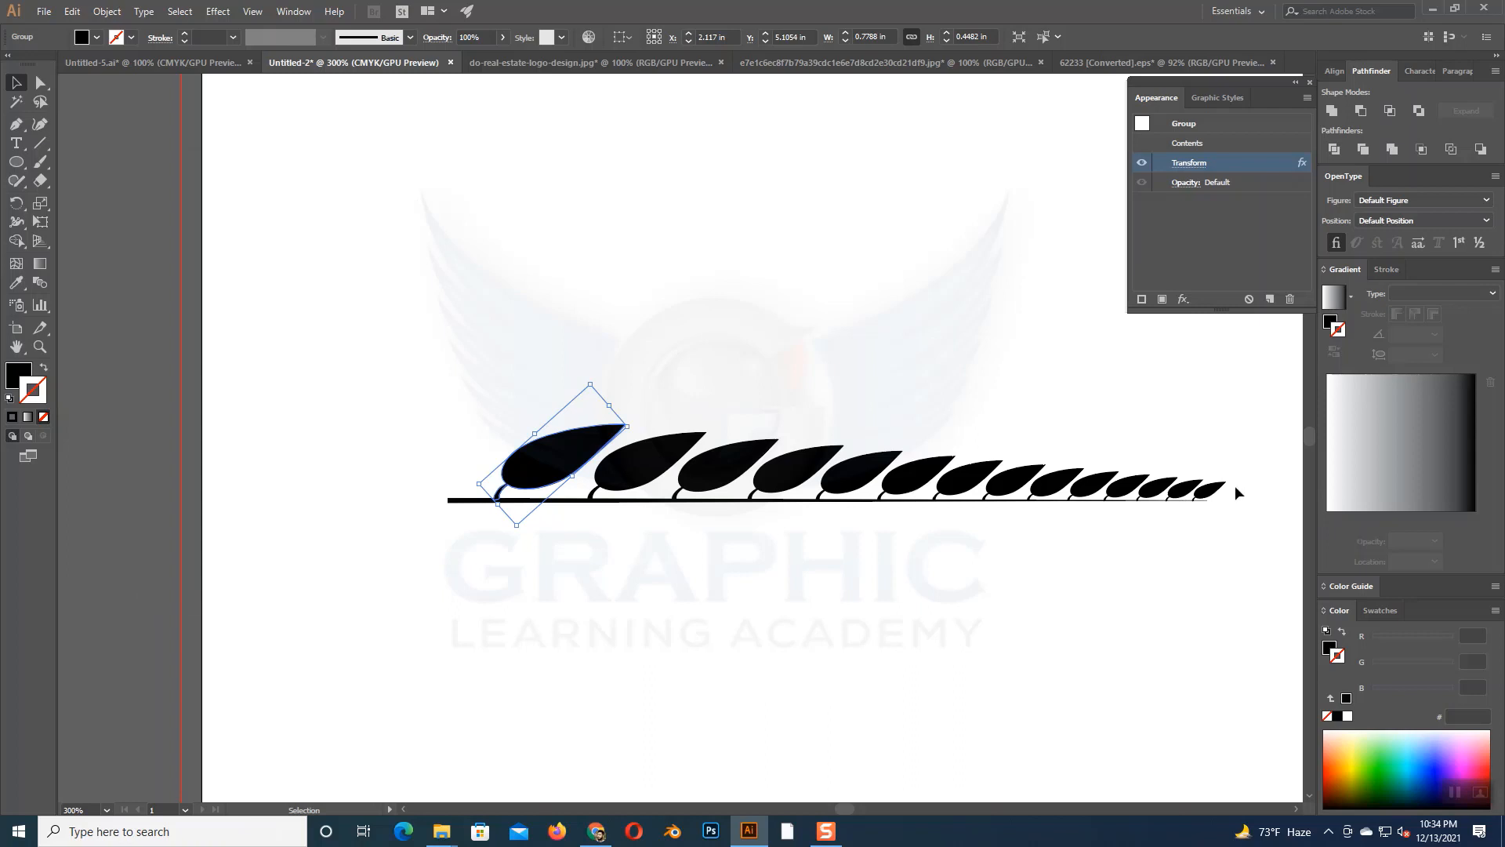
- Expand the appearance of the leaf row and create a copy of it reflected across the horizontal axis
left_click(109, 11)
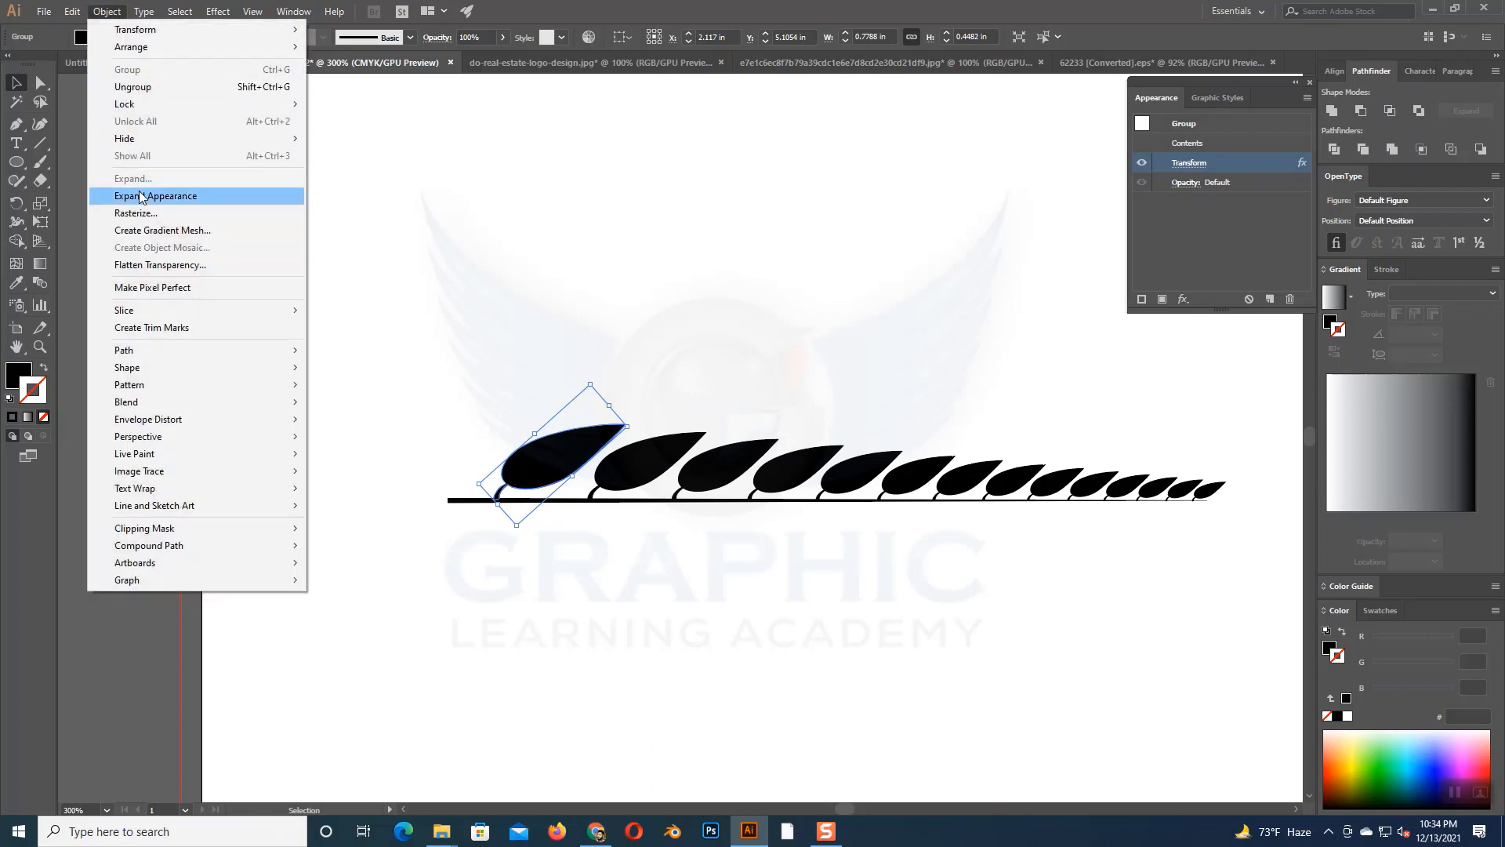
left_click(141, 196)
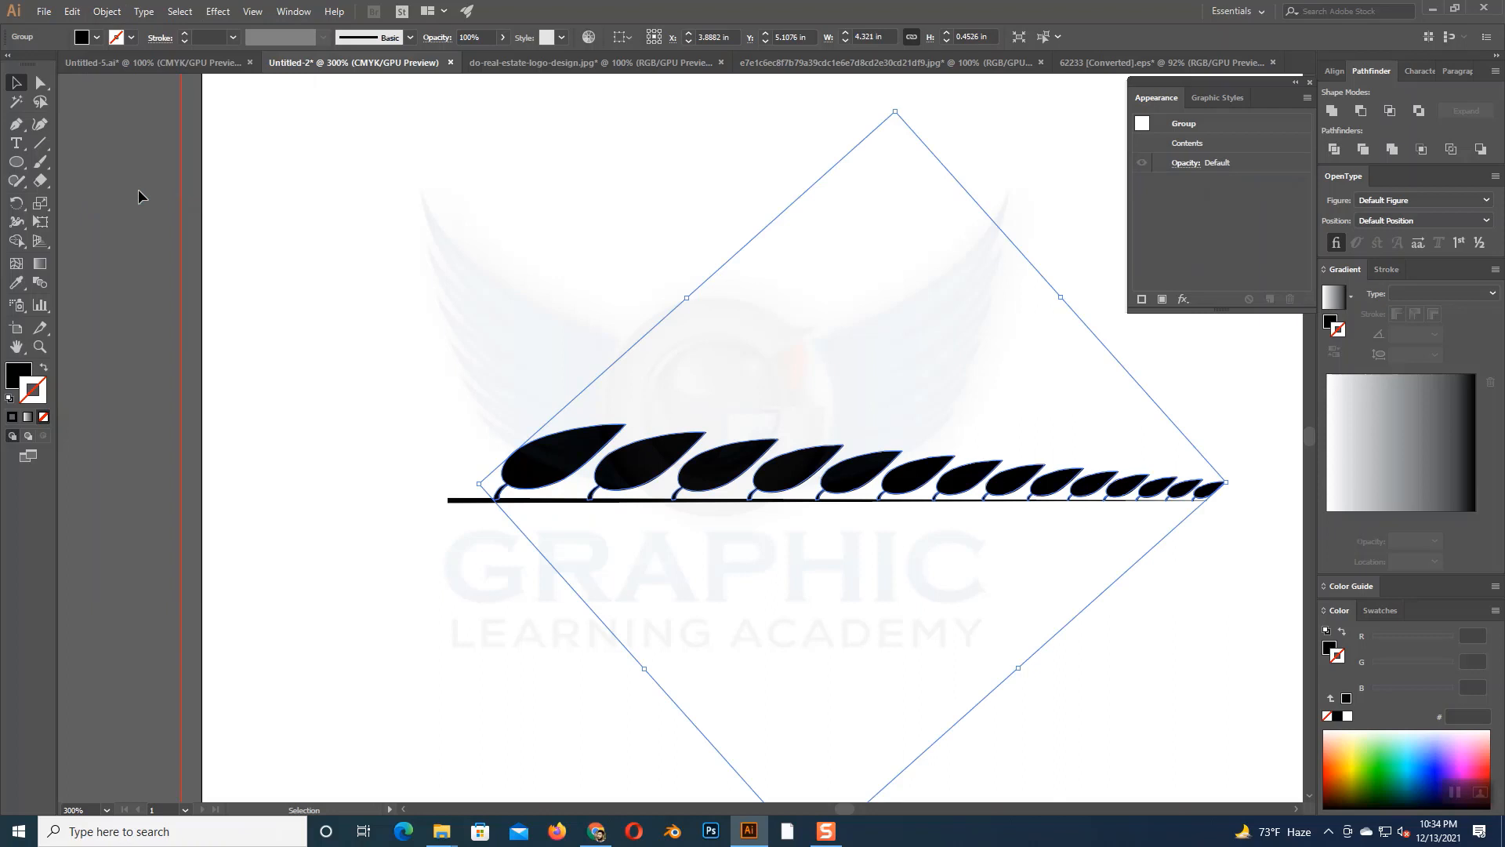
right_click(579, 457)
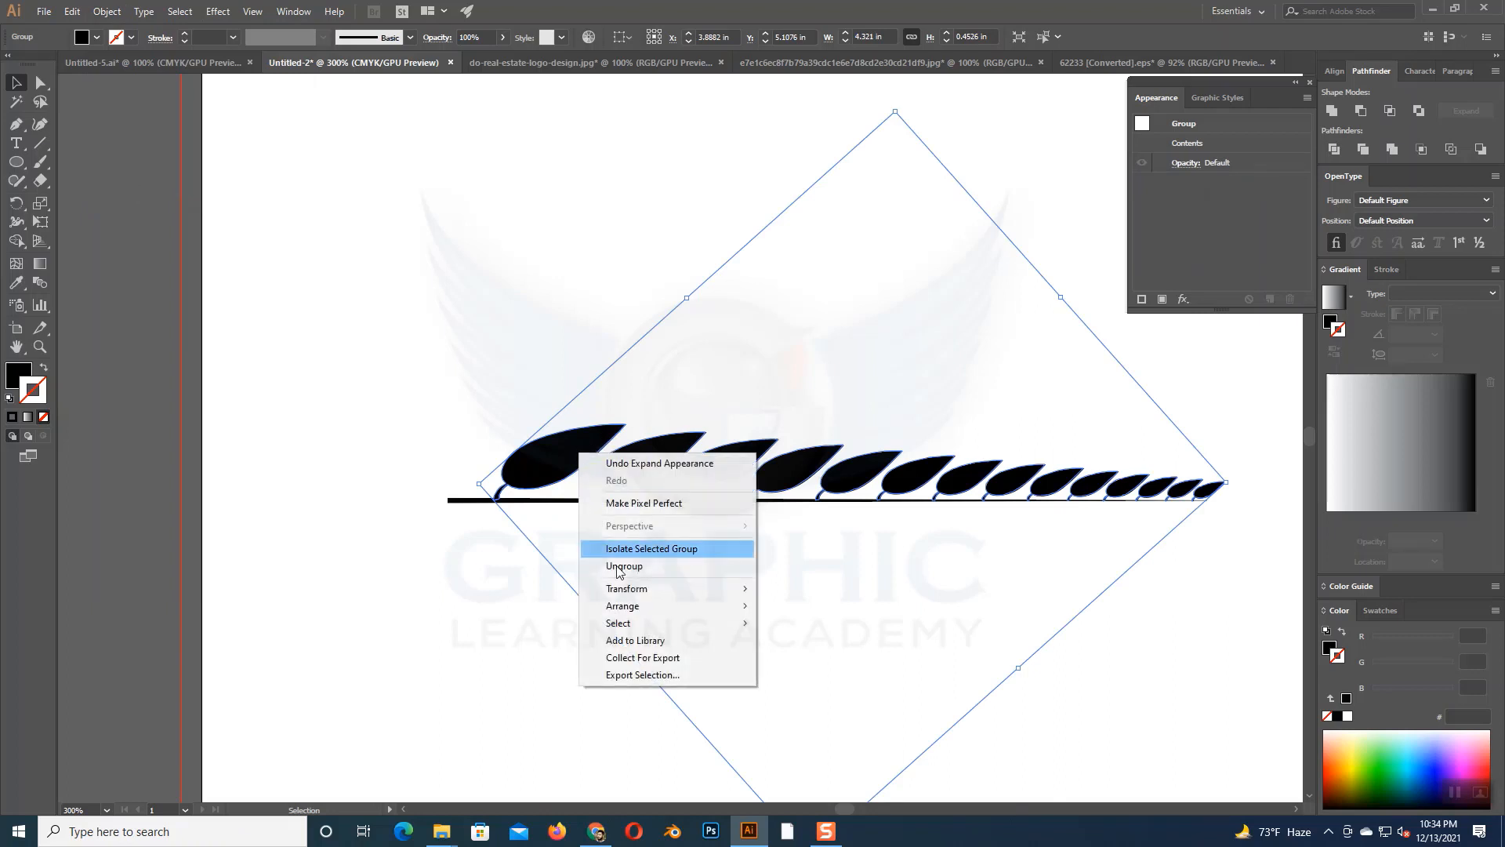
mouse_move(628, 597)
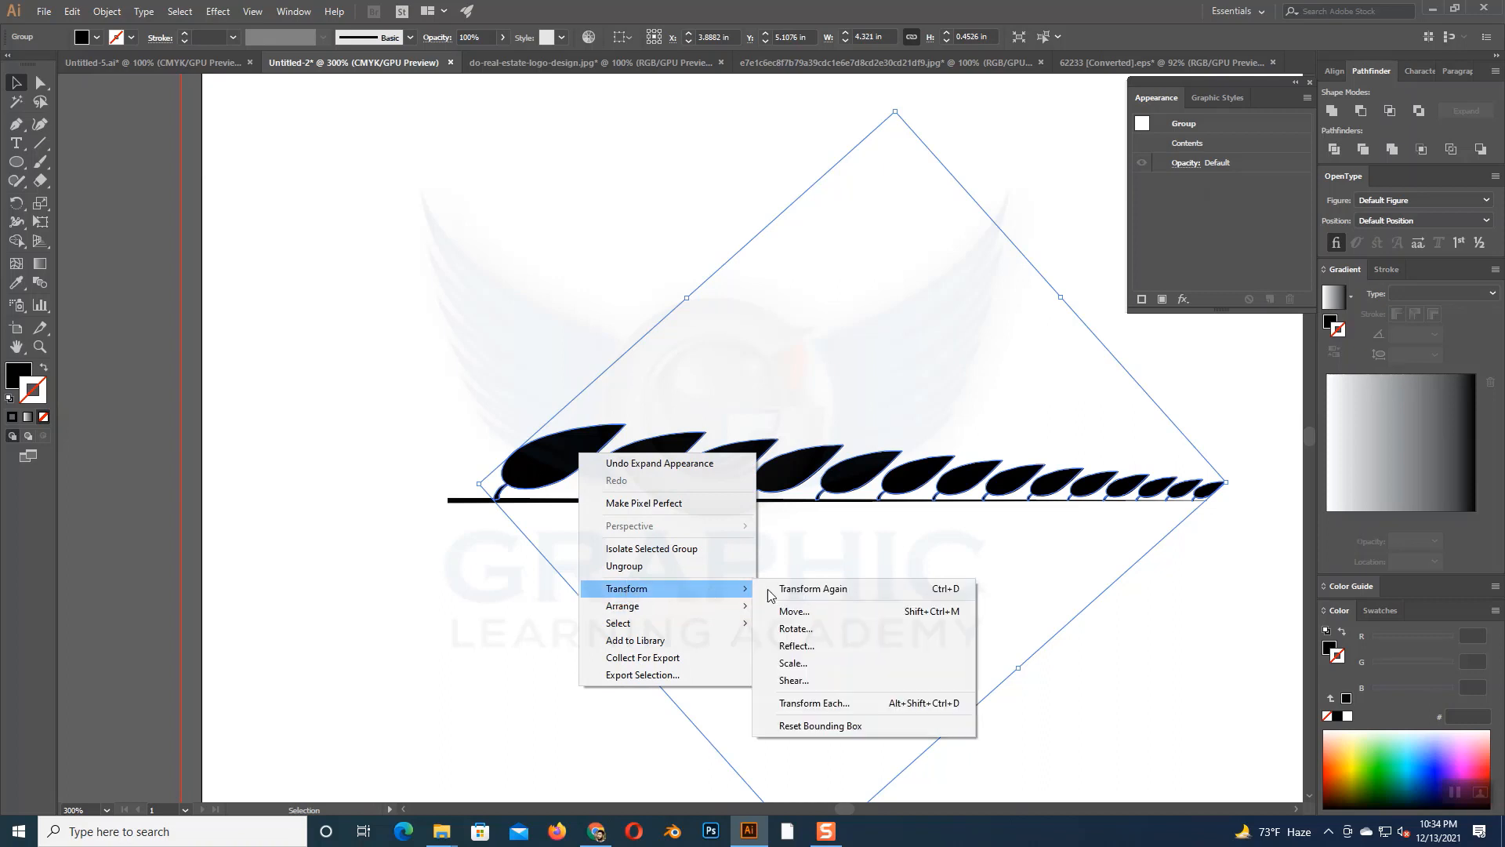
left_click(831, 648)
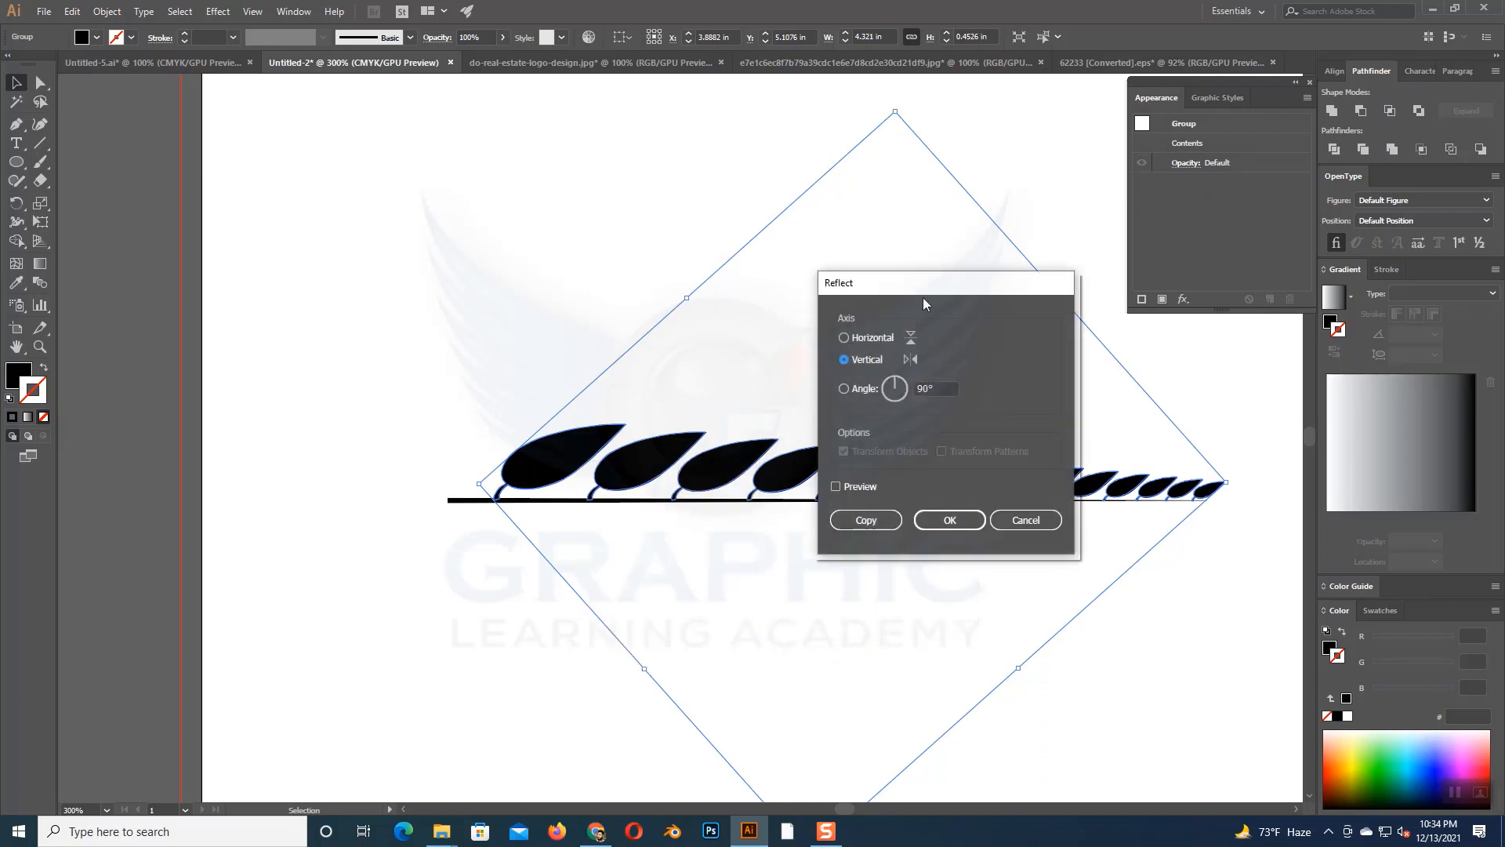
left_click_drag(934, 290, 1050, 289)
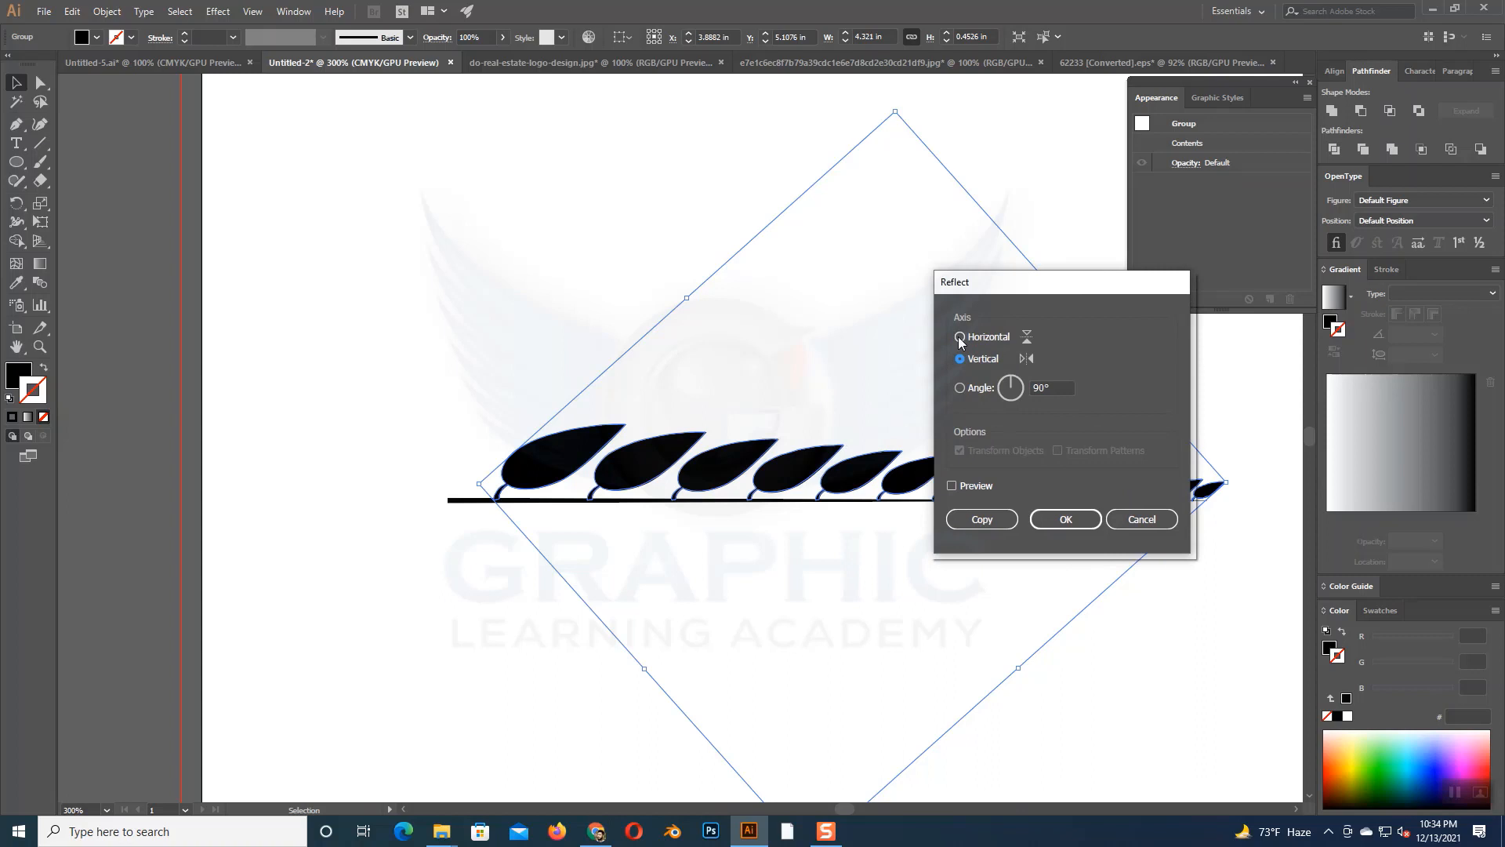
left_click(959, 338)
left_click(952, 487)
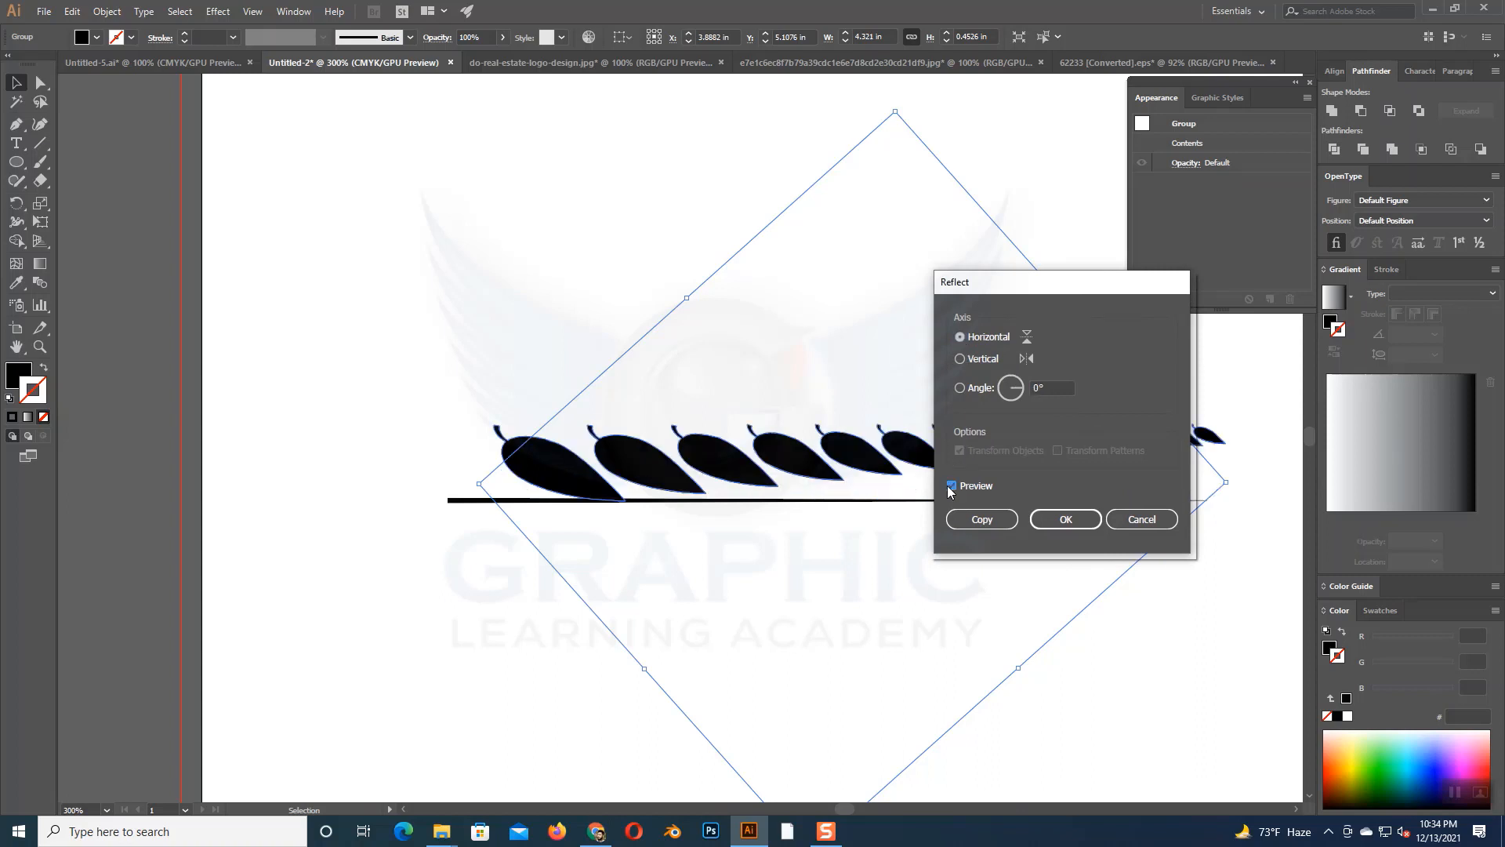
left_click(972, 521)
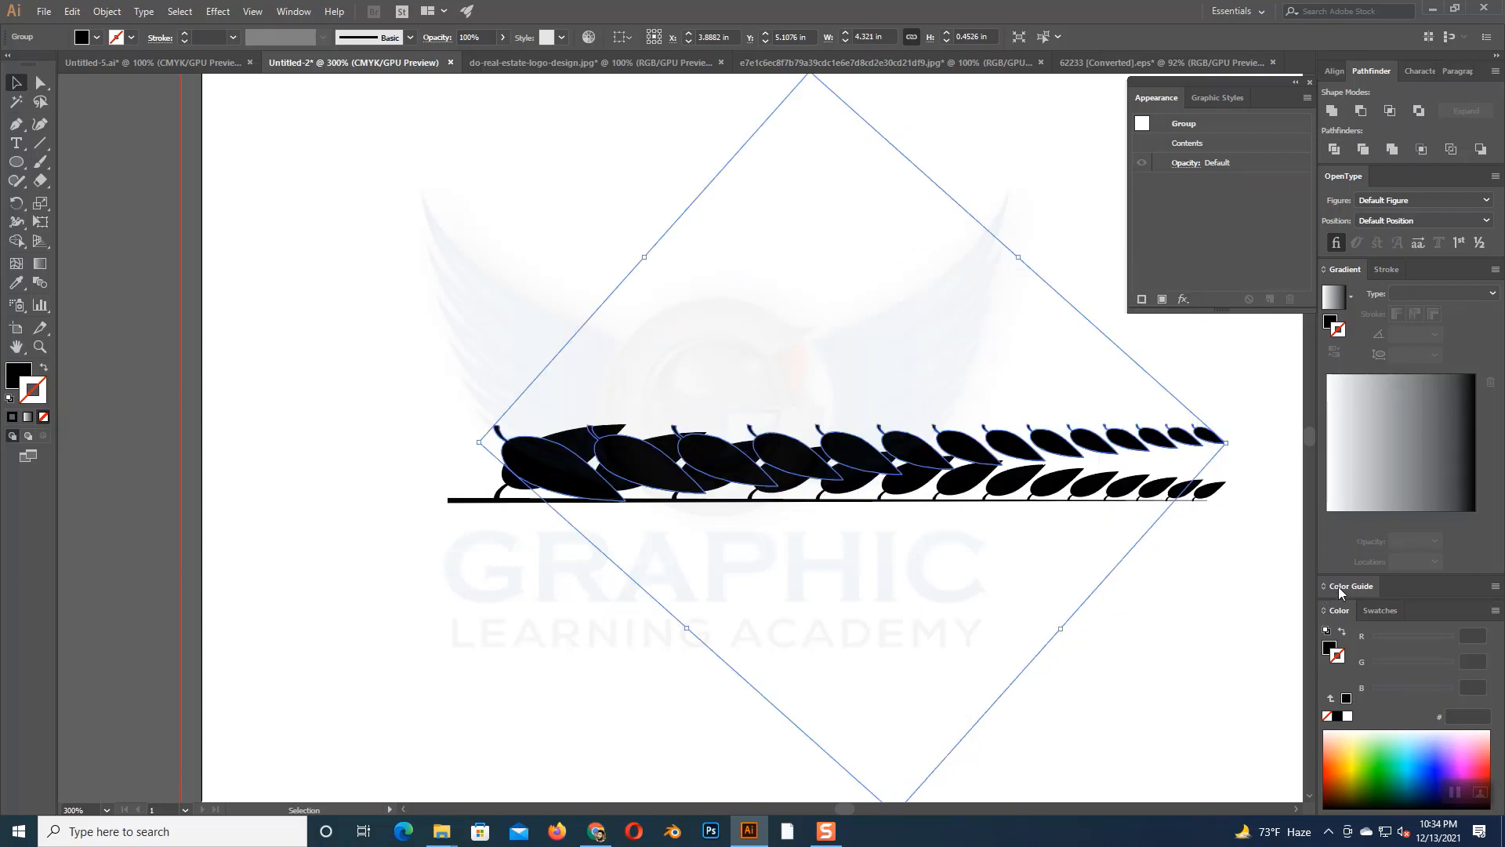
- Move the reflected leaf row down to Y 5.5521 in so its stems meet the branch line from below
key("shift+Down")
key("shift+Down")
key("shift+Down")
key("shift+Down")
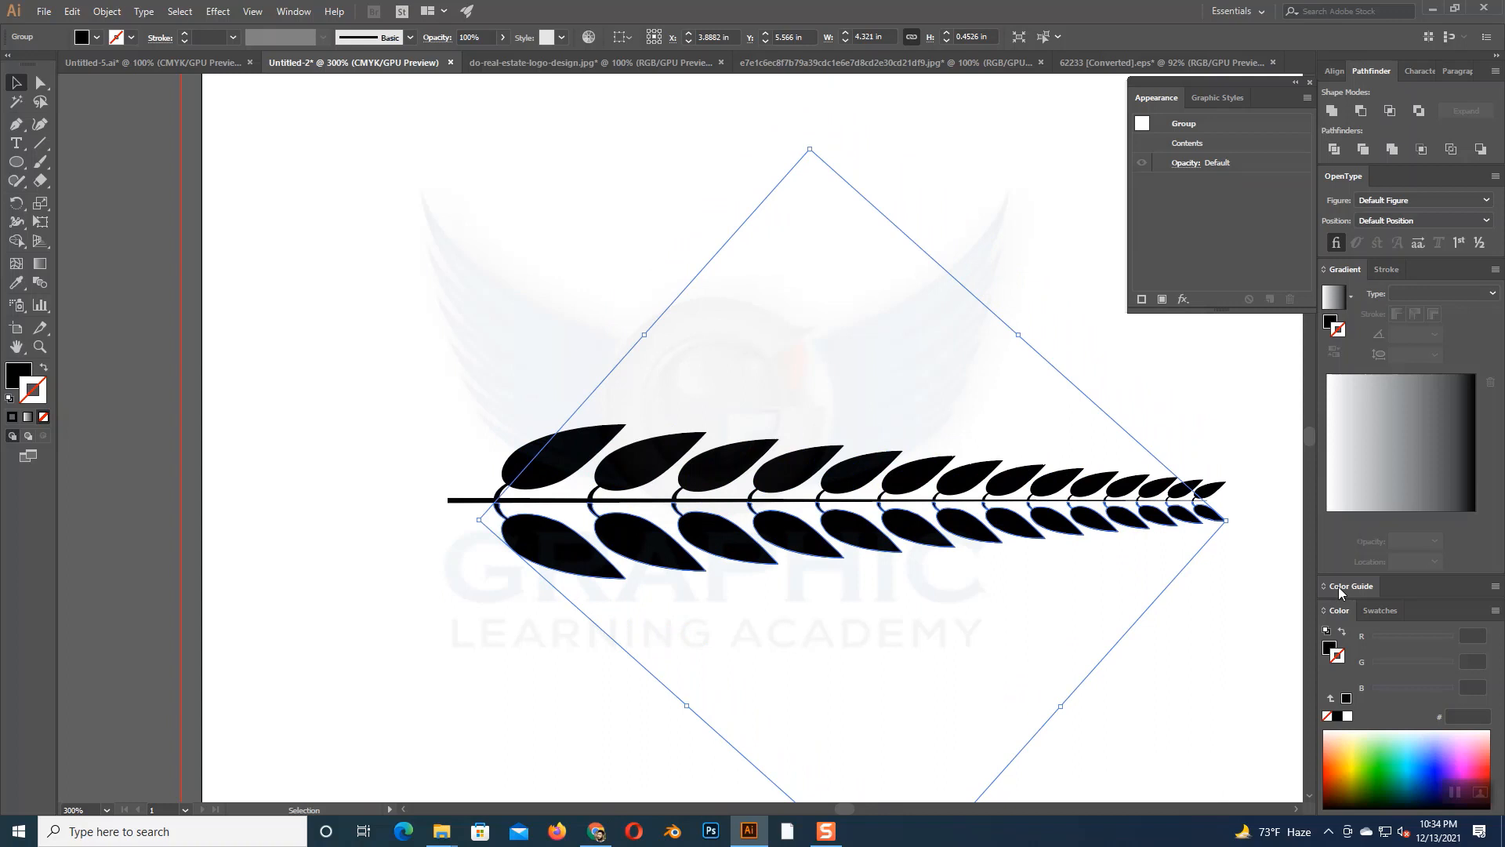
key("Up")
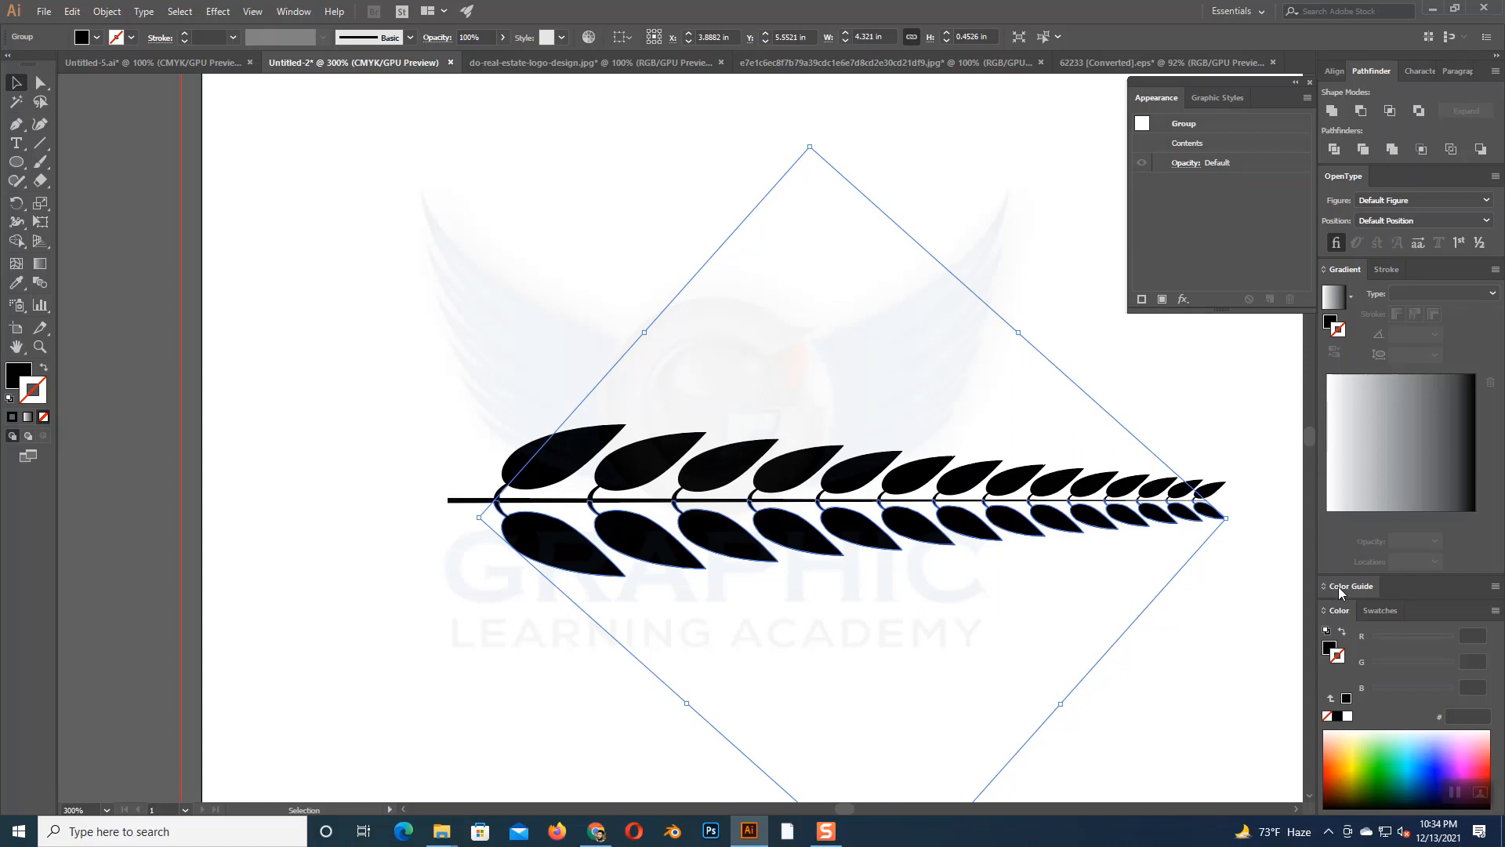
left_click(515, 295)
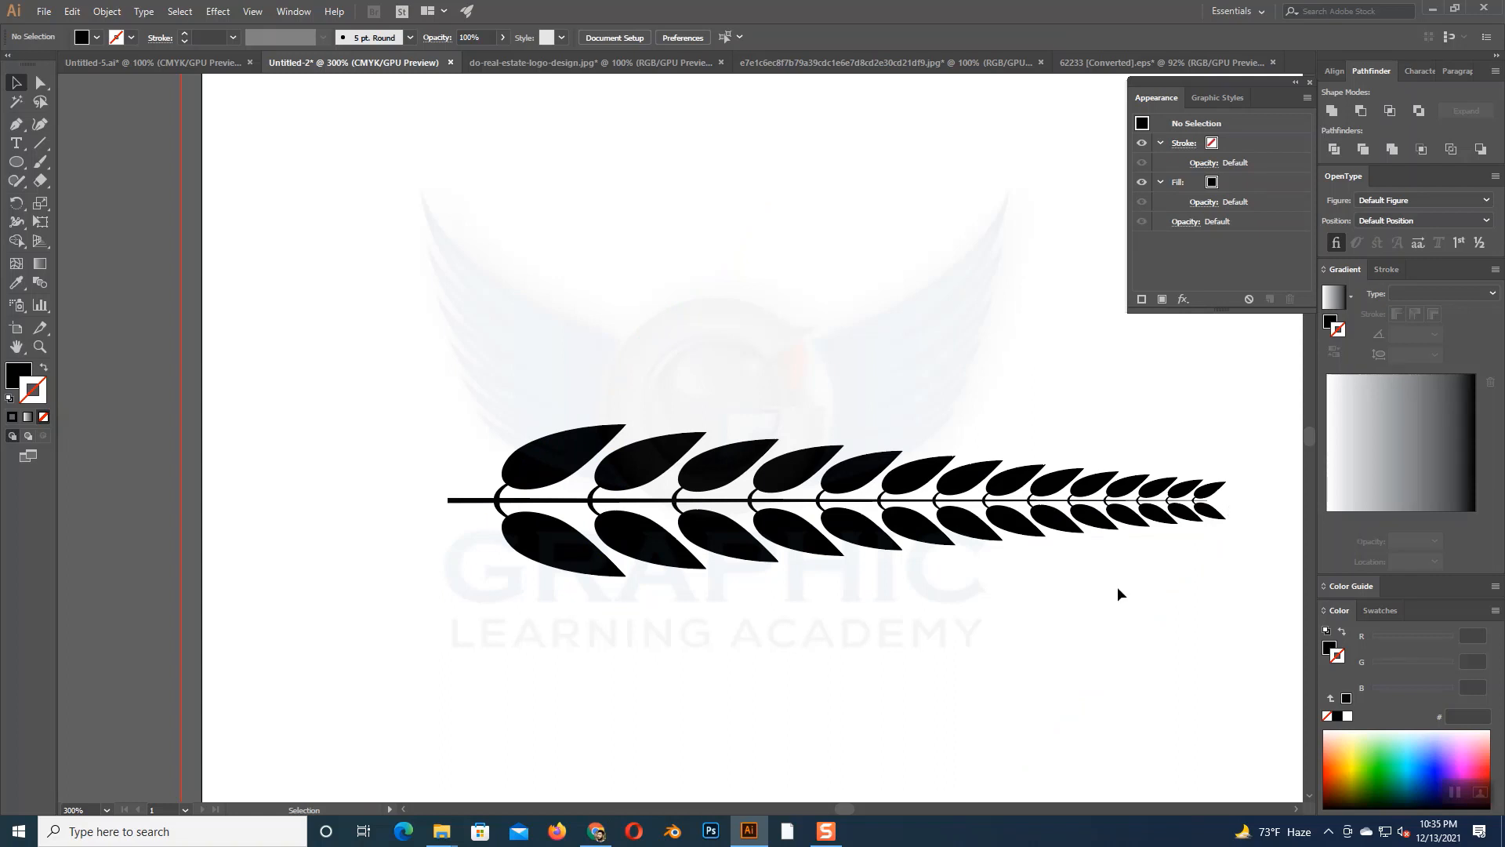
left_click(563, 555)
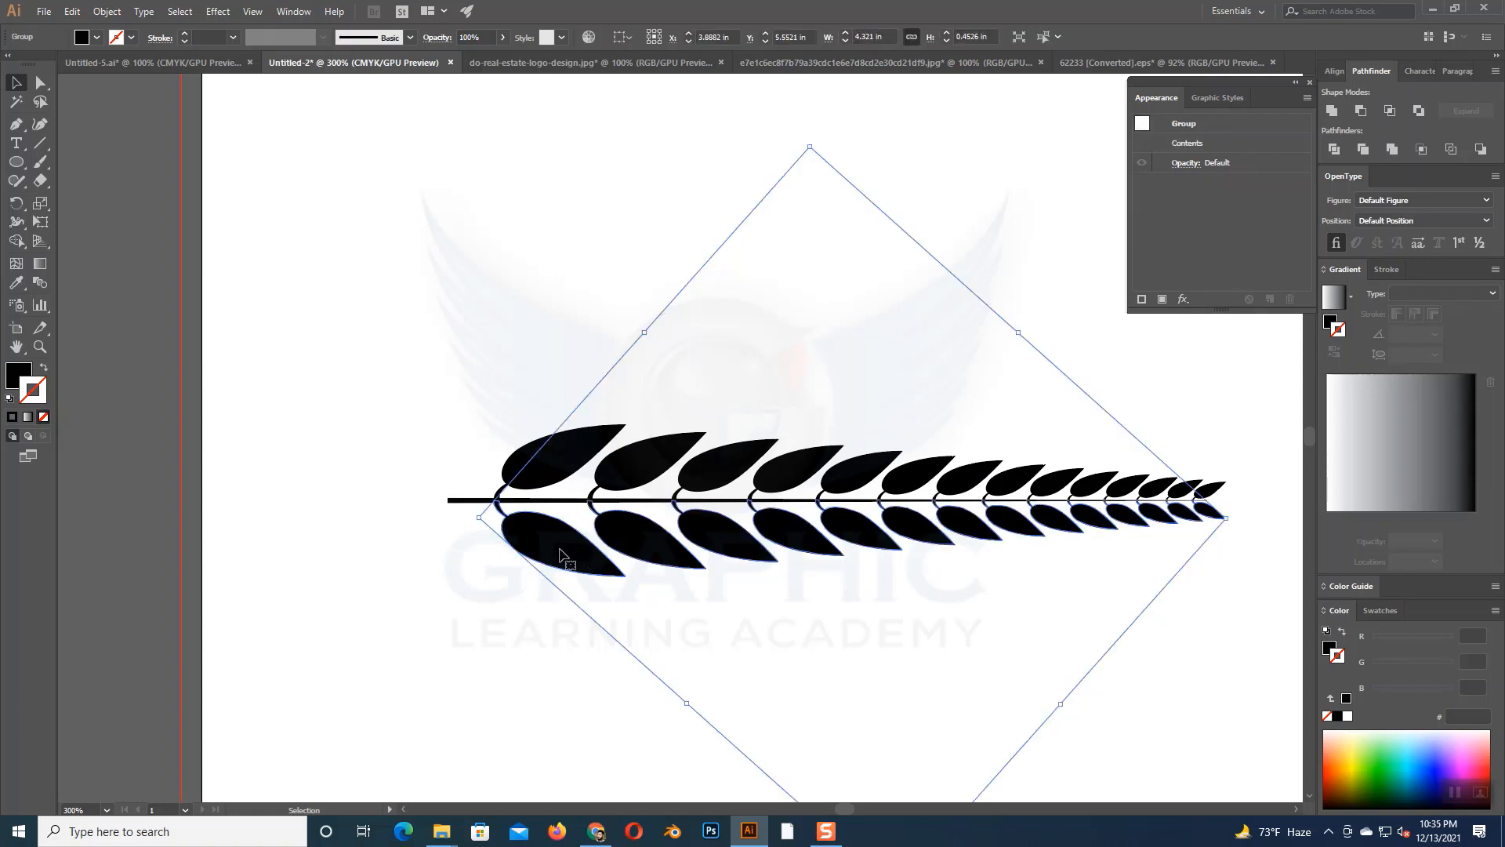
left_click(528, 588)
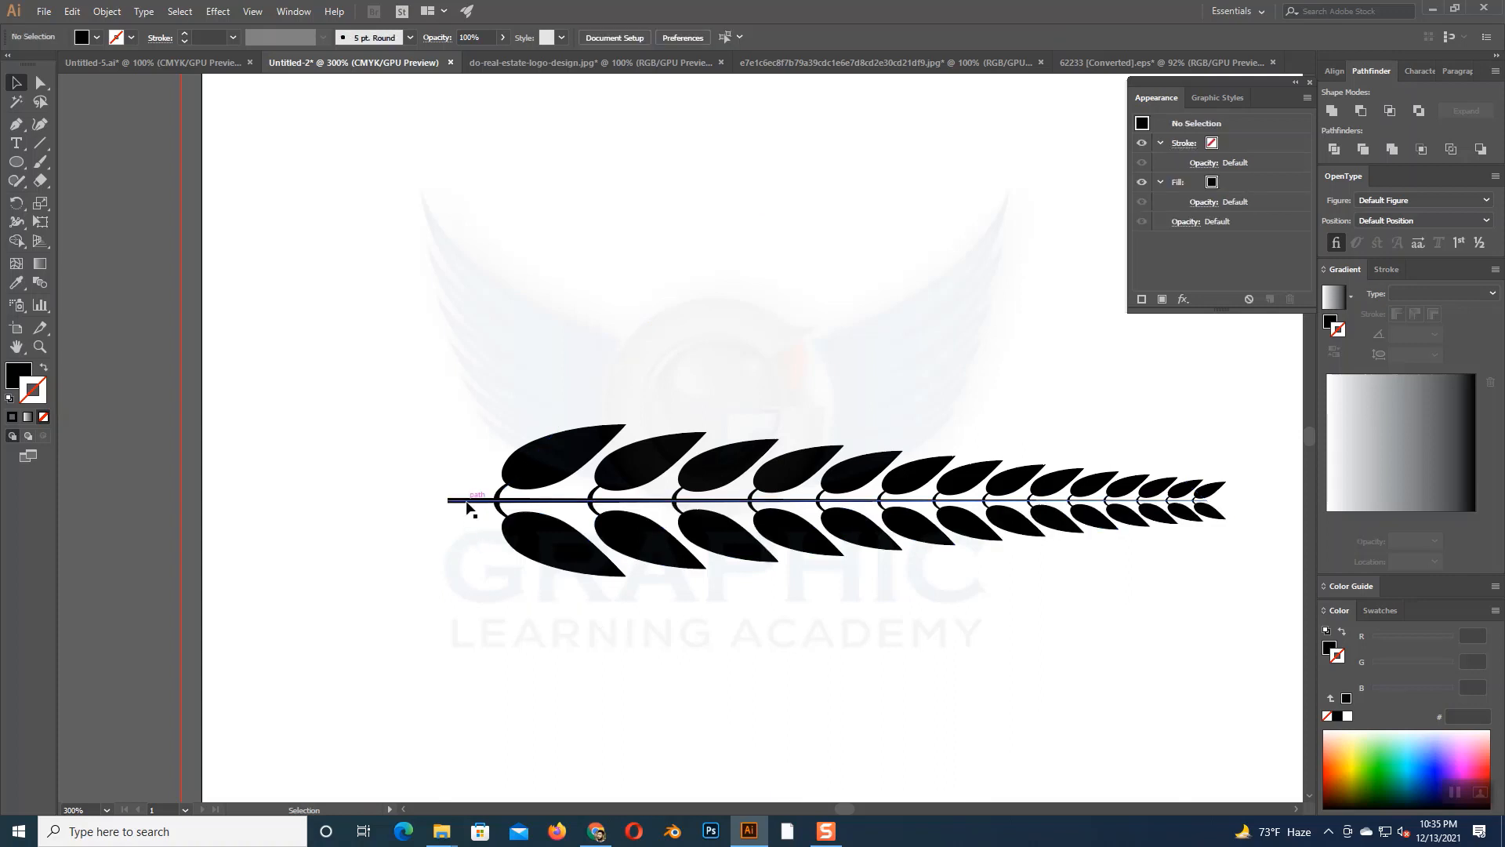
- Set the stroke weight of the tapered branch line to 3 pt
left_click(468, 502)
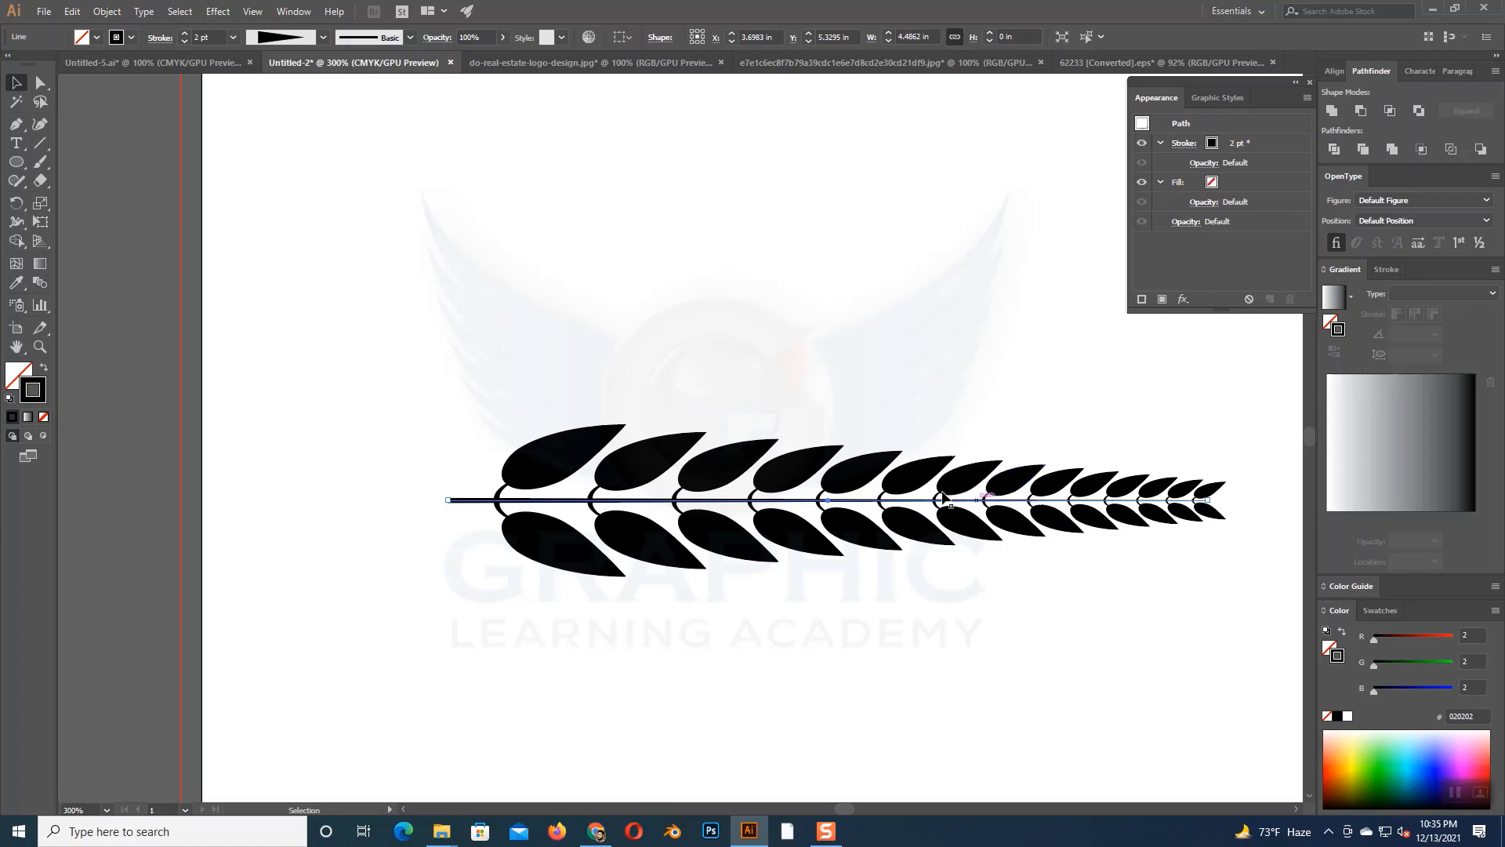
left_click(185, 34)
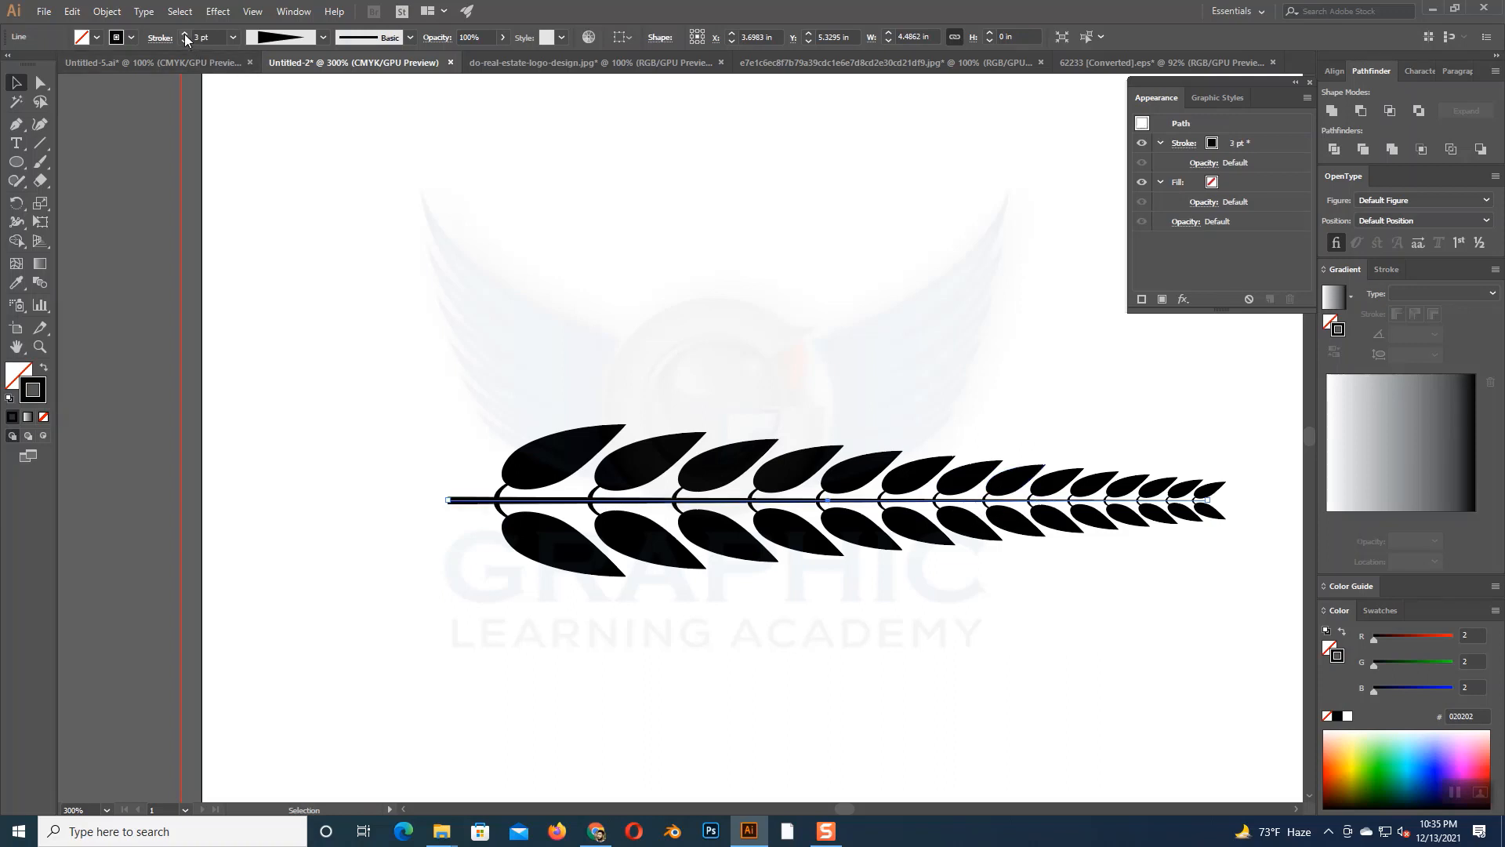
left_click(391, 202)
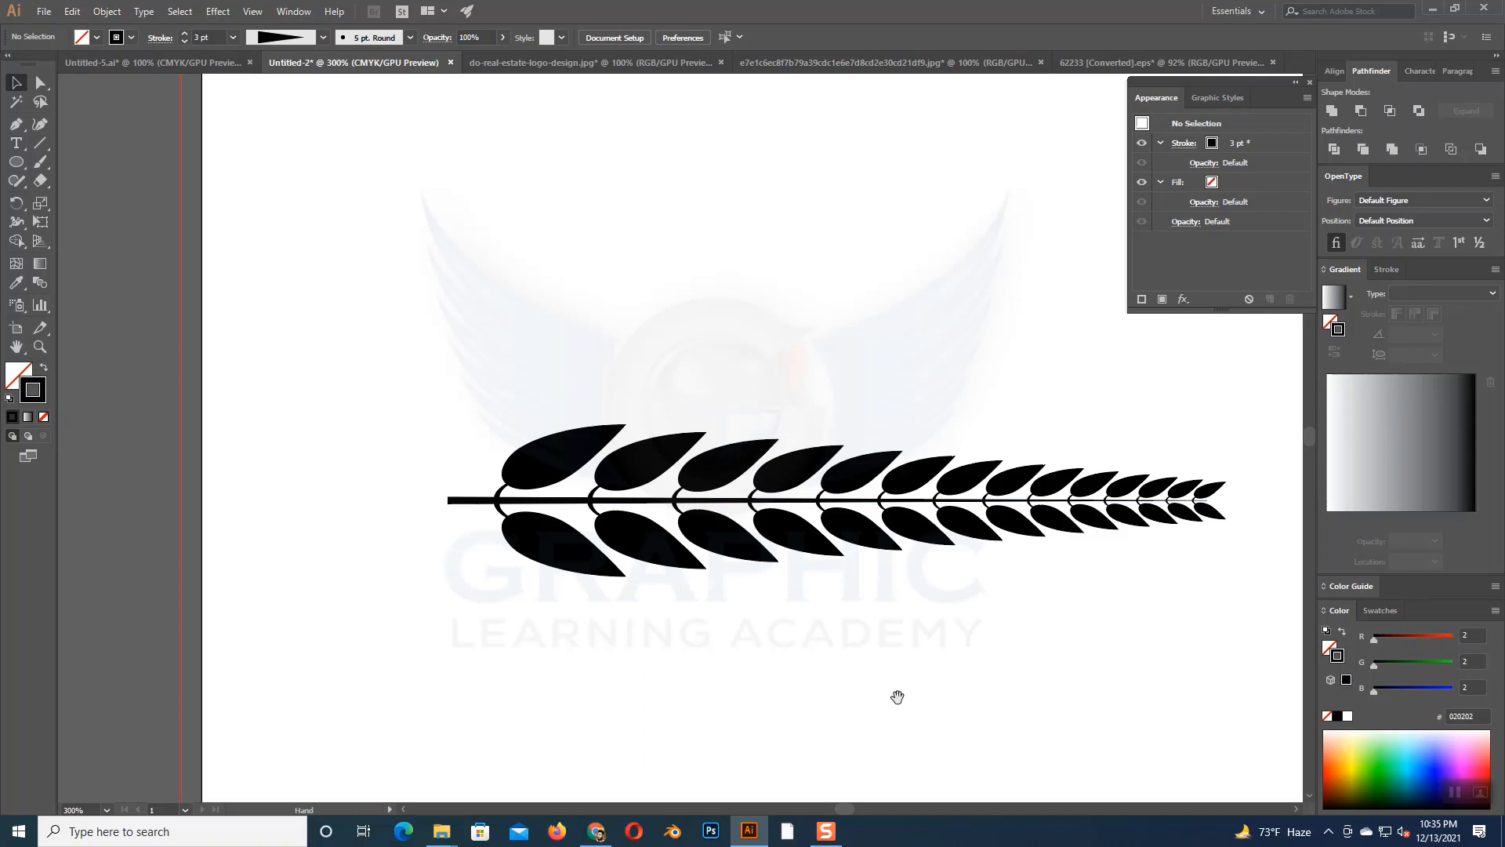
- Ungroup the upper row of leaves above the branch line
left_click_drag(894, 696, 639, 656)
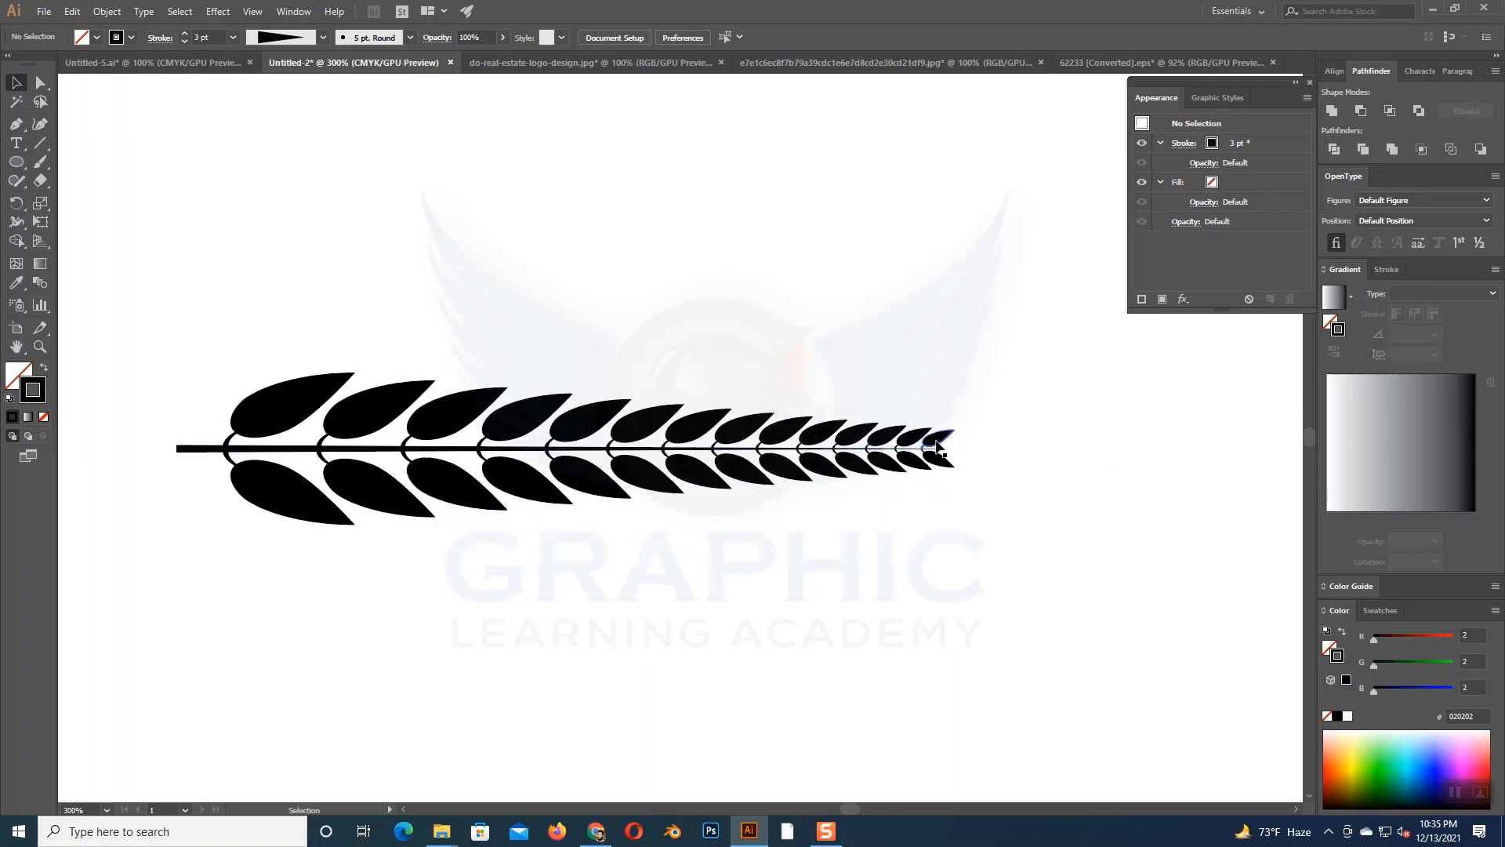
left_click(938, 445)
right_click(937, 446)
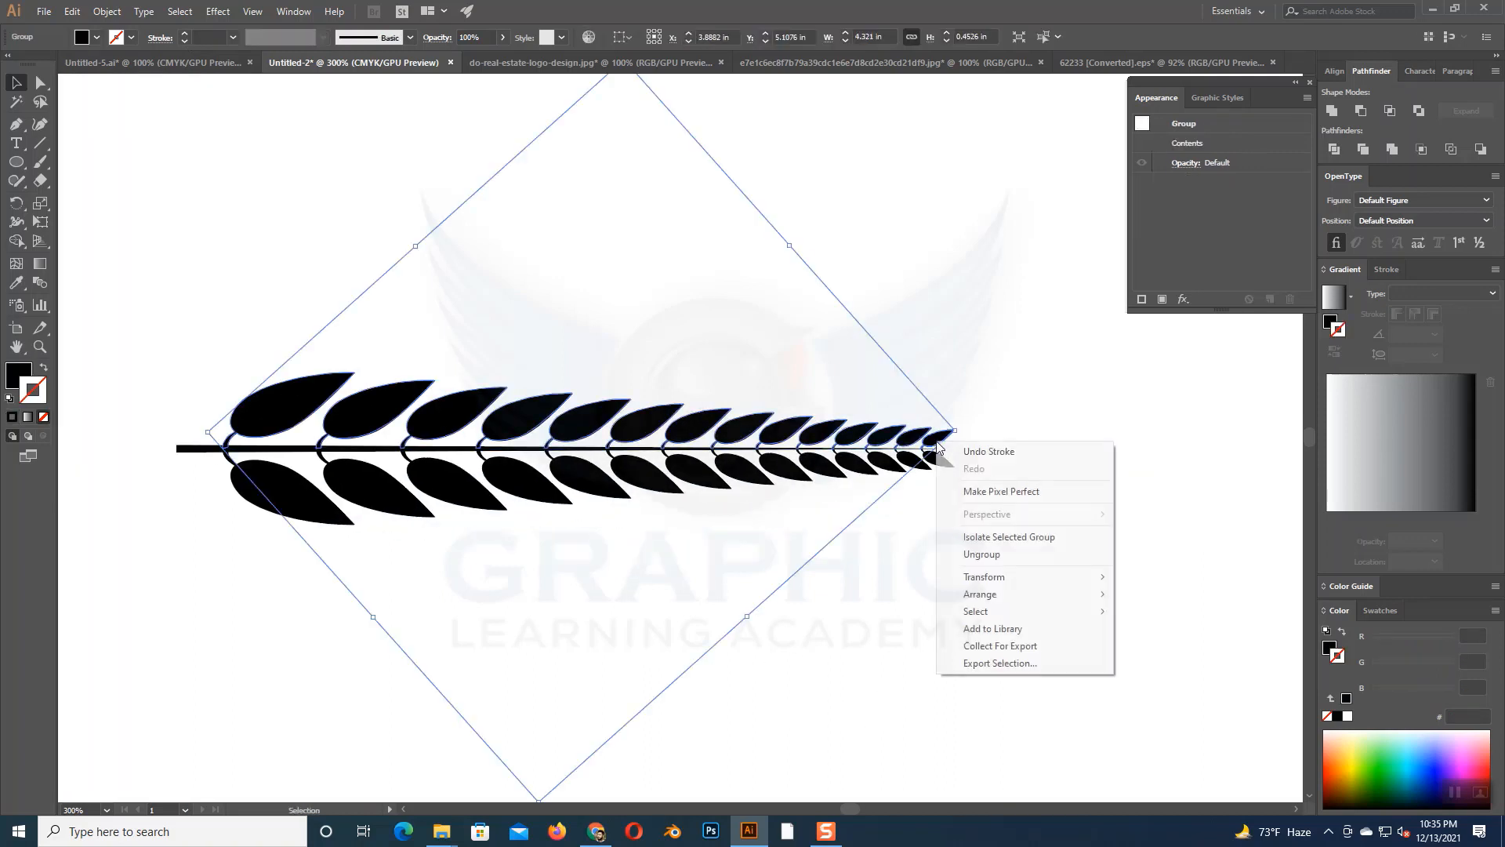
left_click(982, 557)
left_click(948, 473)
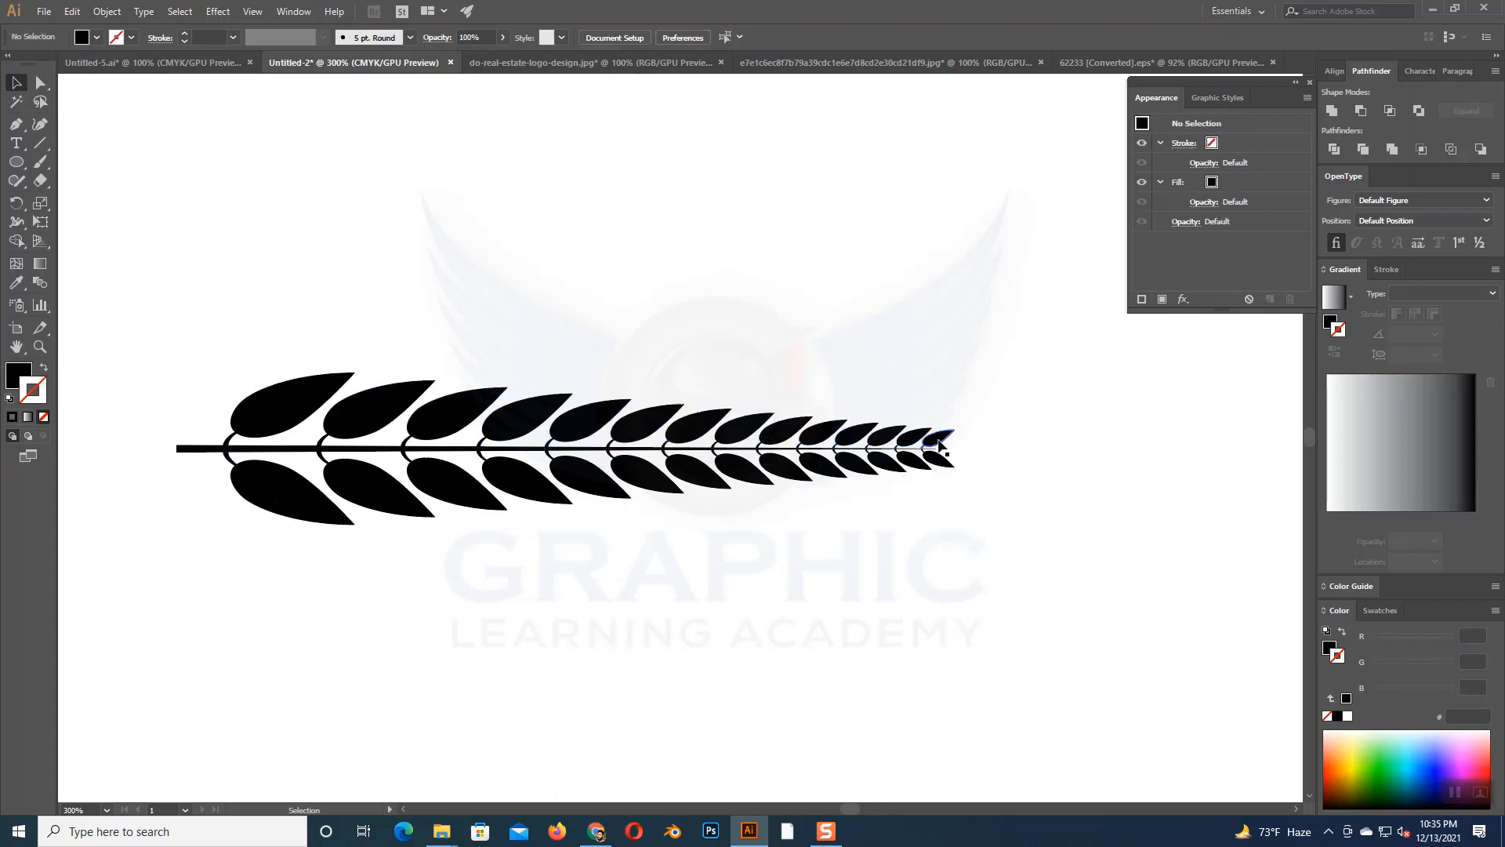
- Try to fit the last small upper leaf onto the branch's tip, turned in line with the branch line
mouse_move(938, 445)
left_mouse_down()
mouse_move(986, 433)
mouse_move(1069, 453)
mouse_move(960, 453)
left_mouse_up()
left_click(1018, 473)
key("ctrl+equal")
key("ctrl+equal")
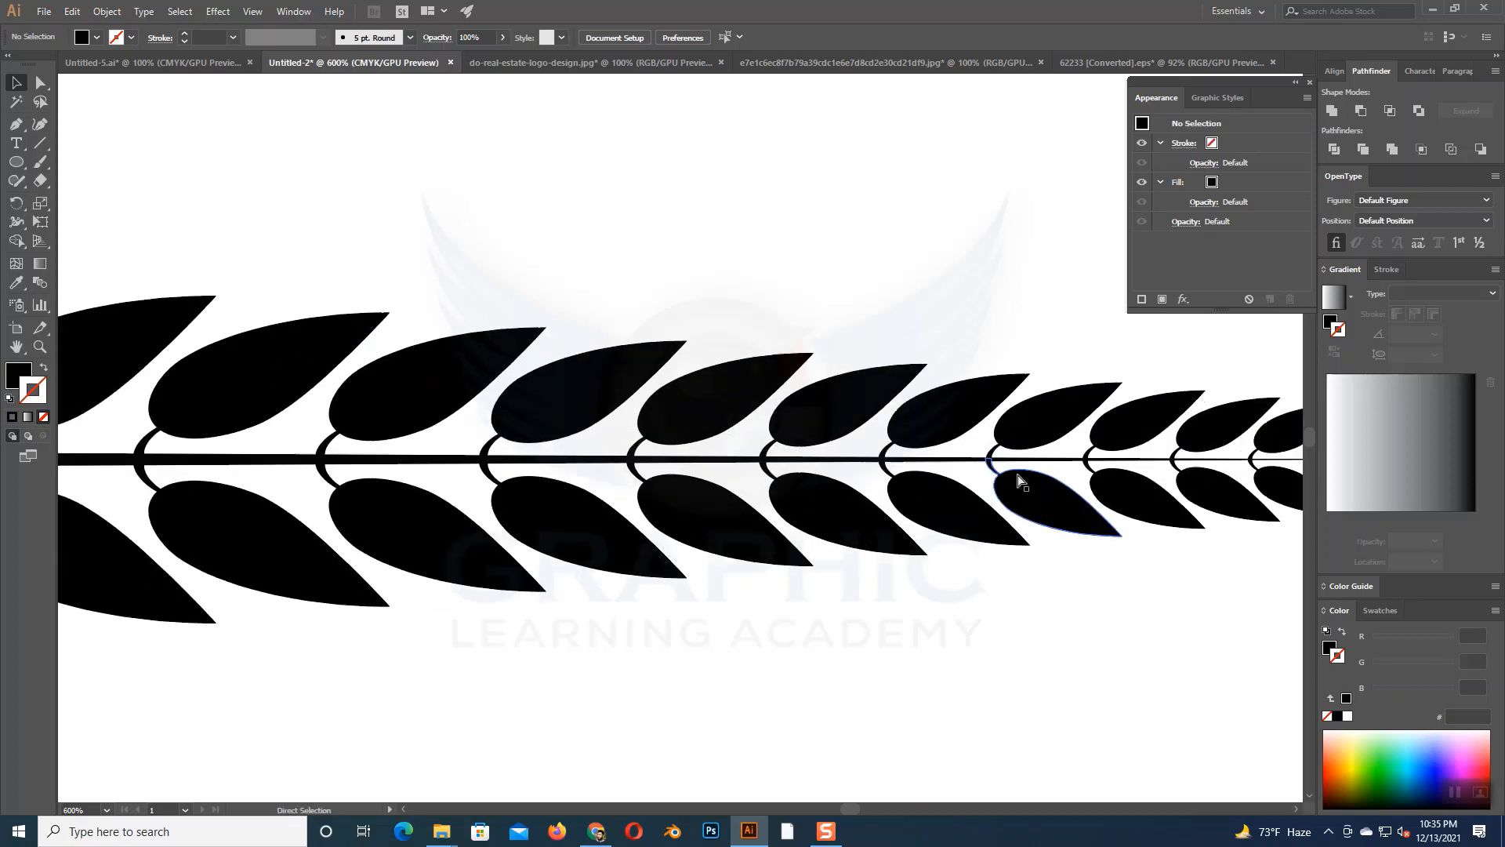
key("ctrl+equal")
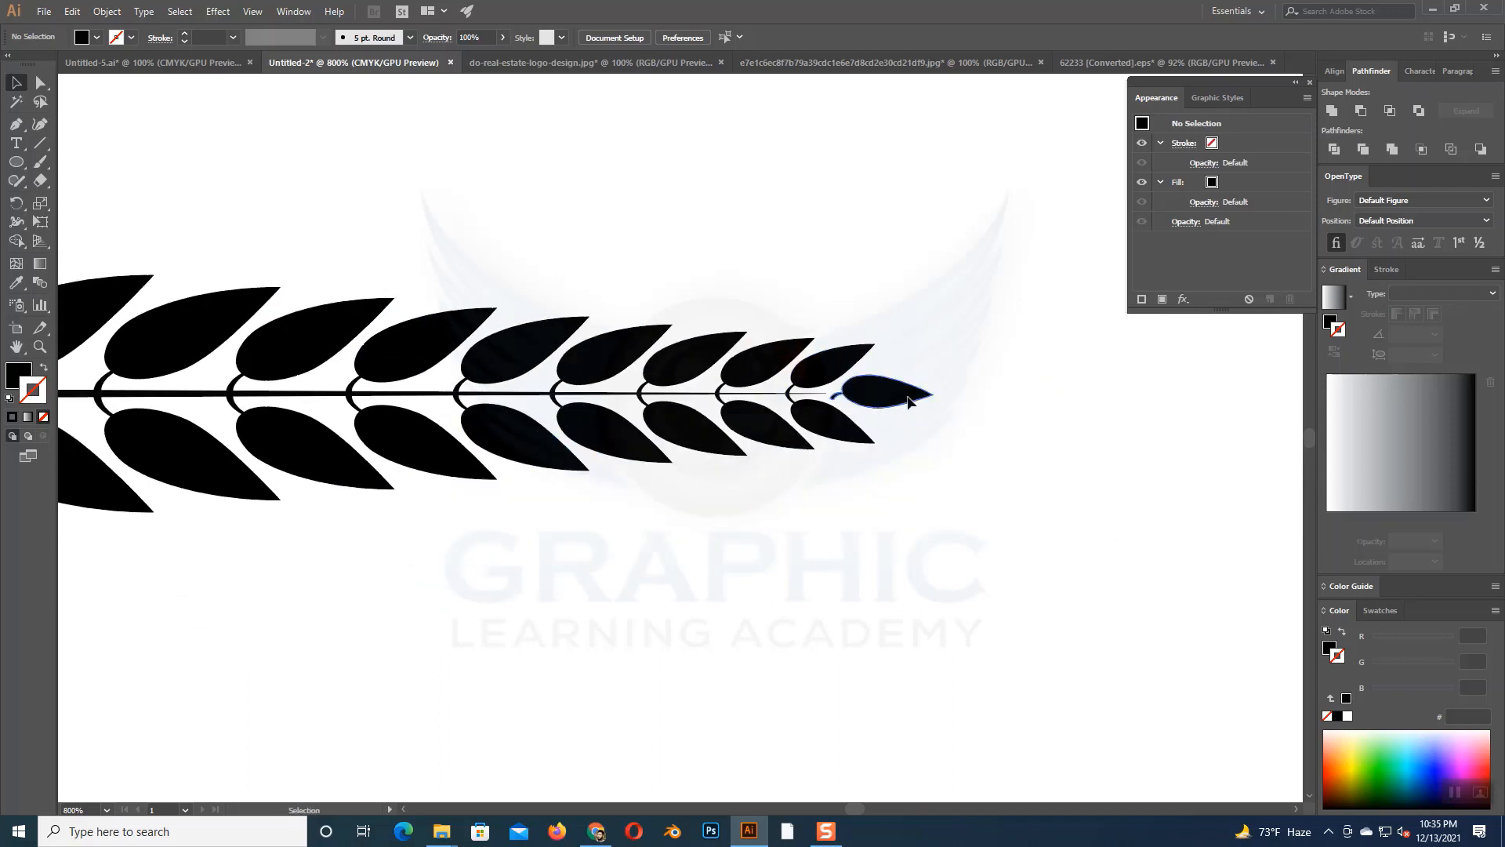
left_click(909, 402)
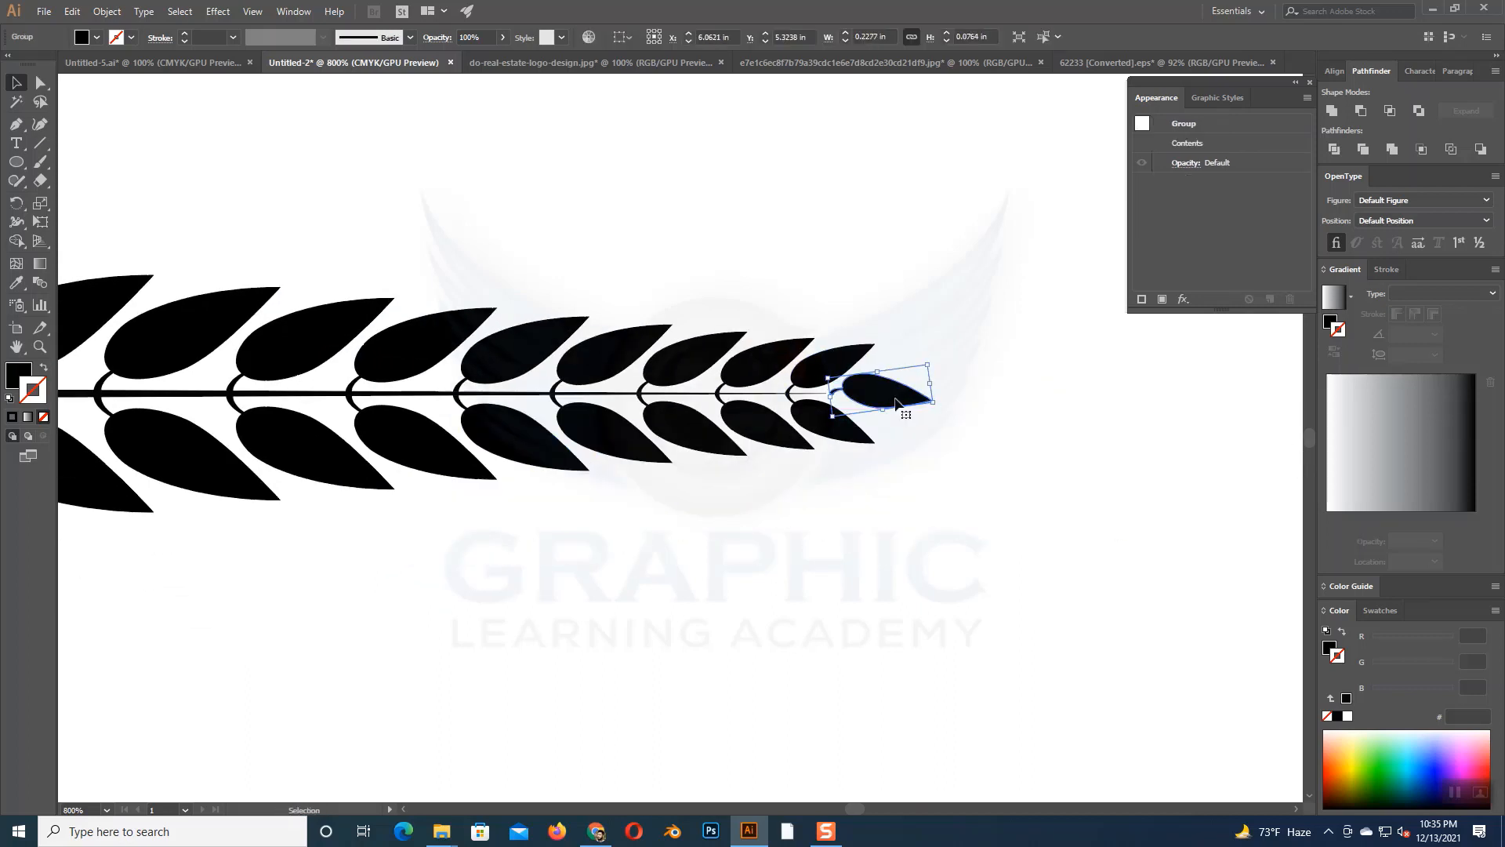
left_click_drag(896, 402, 889, 403)
- Delete the small leaf placed at the branch's tip
left_click(977, 427)
left_click(884, 399)
key("Delete")
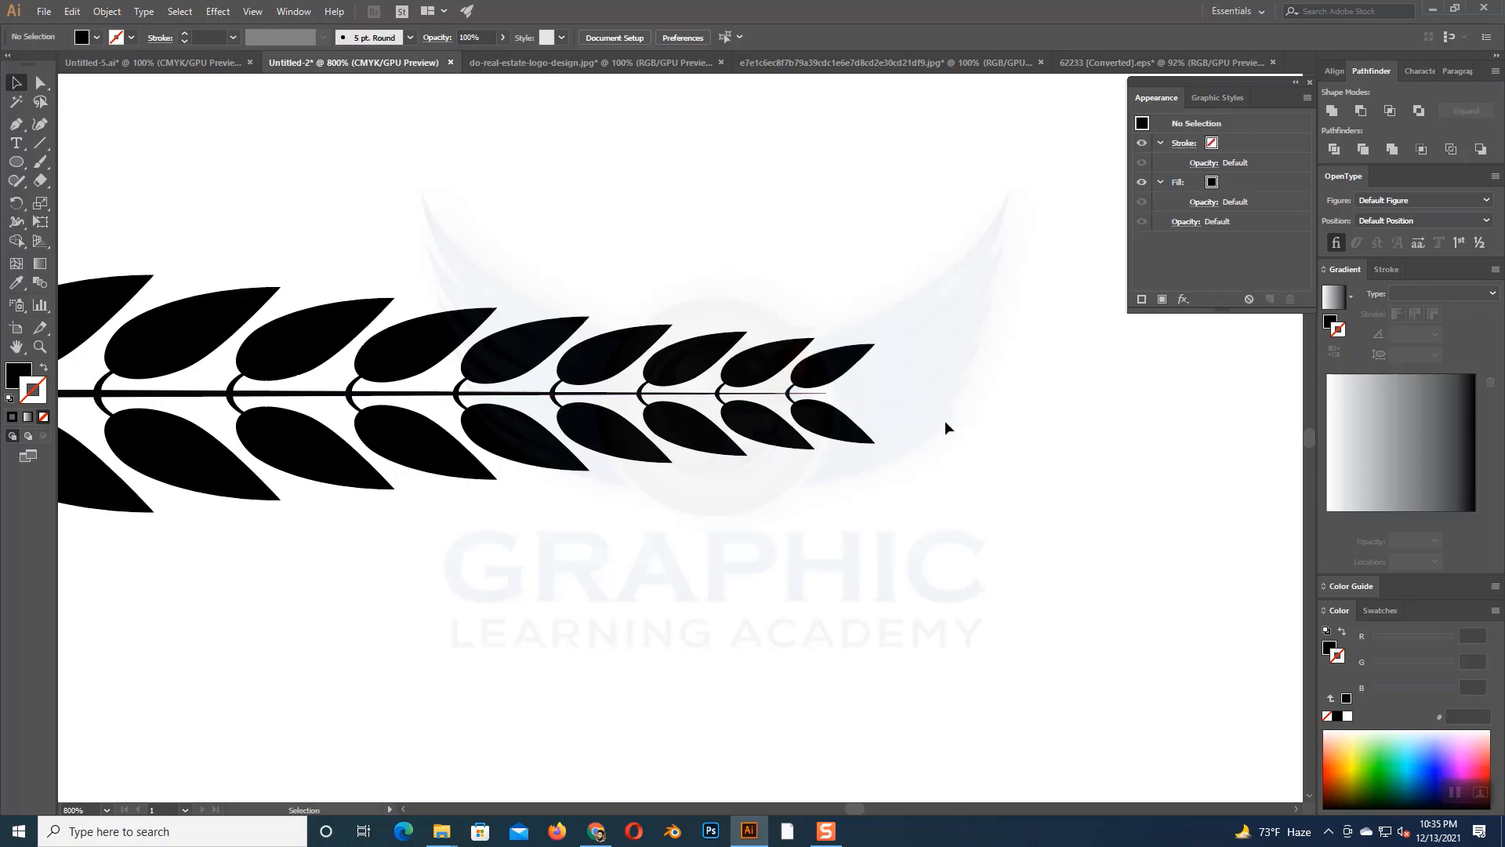
- Draw a narrow upright ellipse about 0.07 by 0.2 in beyond the branch's tip and convert its top anchor to a corner
left_click_drag(16, 161, 79, 193)
left_click_drag(981, 360, 1015, 448)
left_click(41, 83)
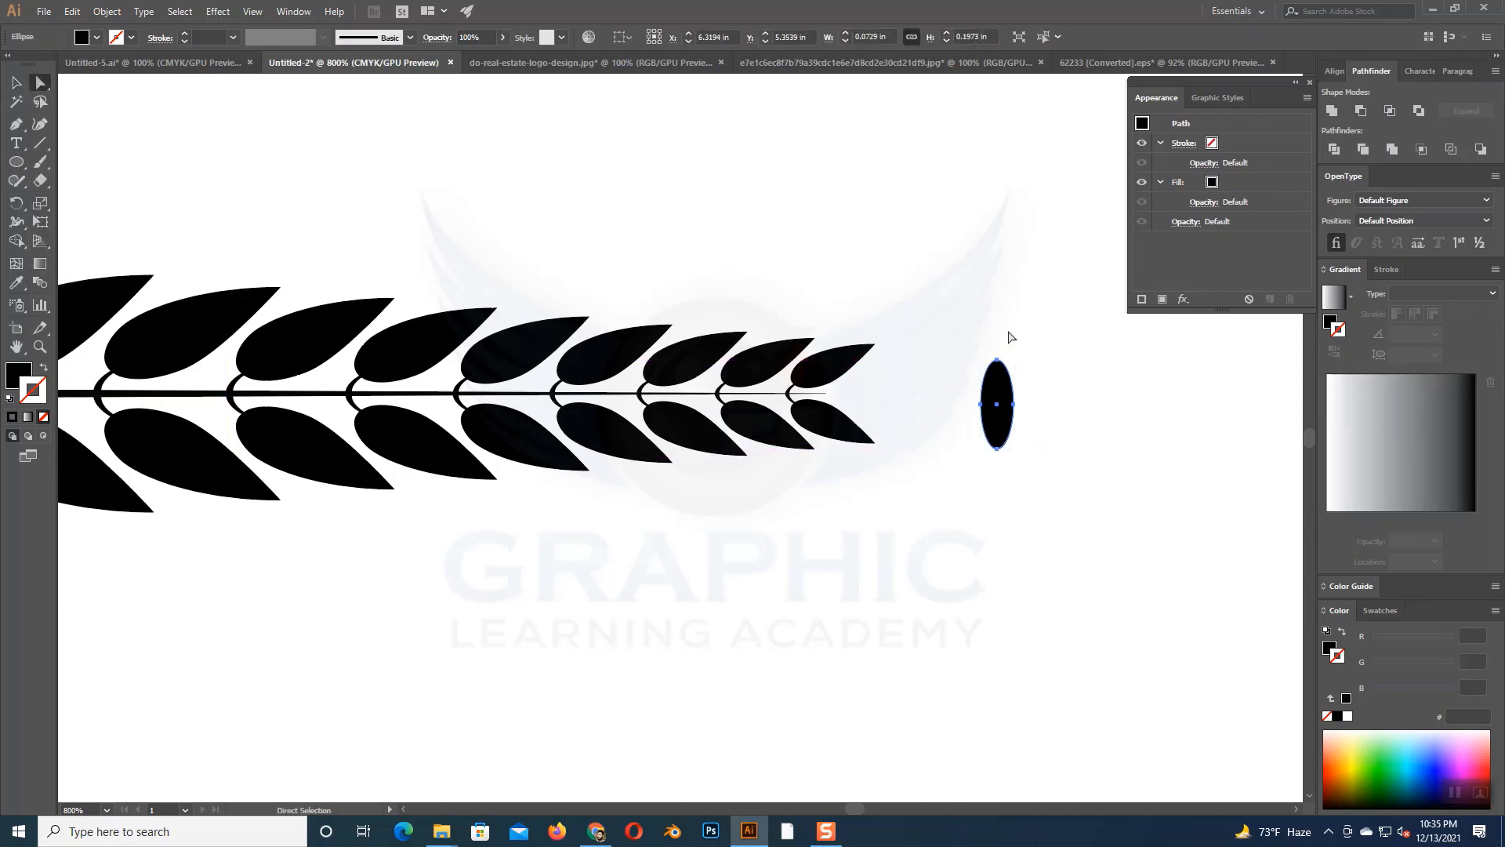
left_click(998, 359)
left_click(118, 37)
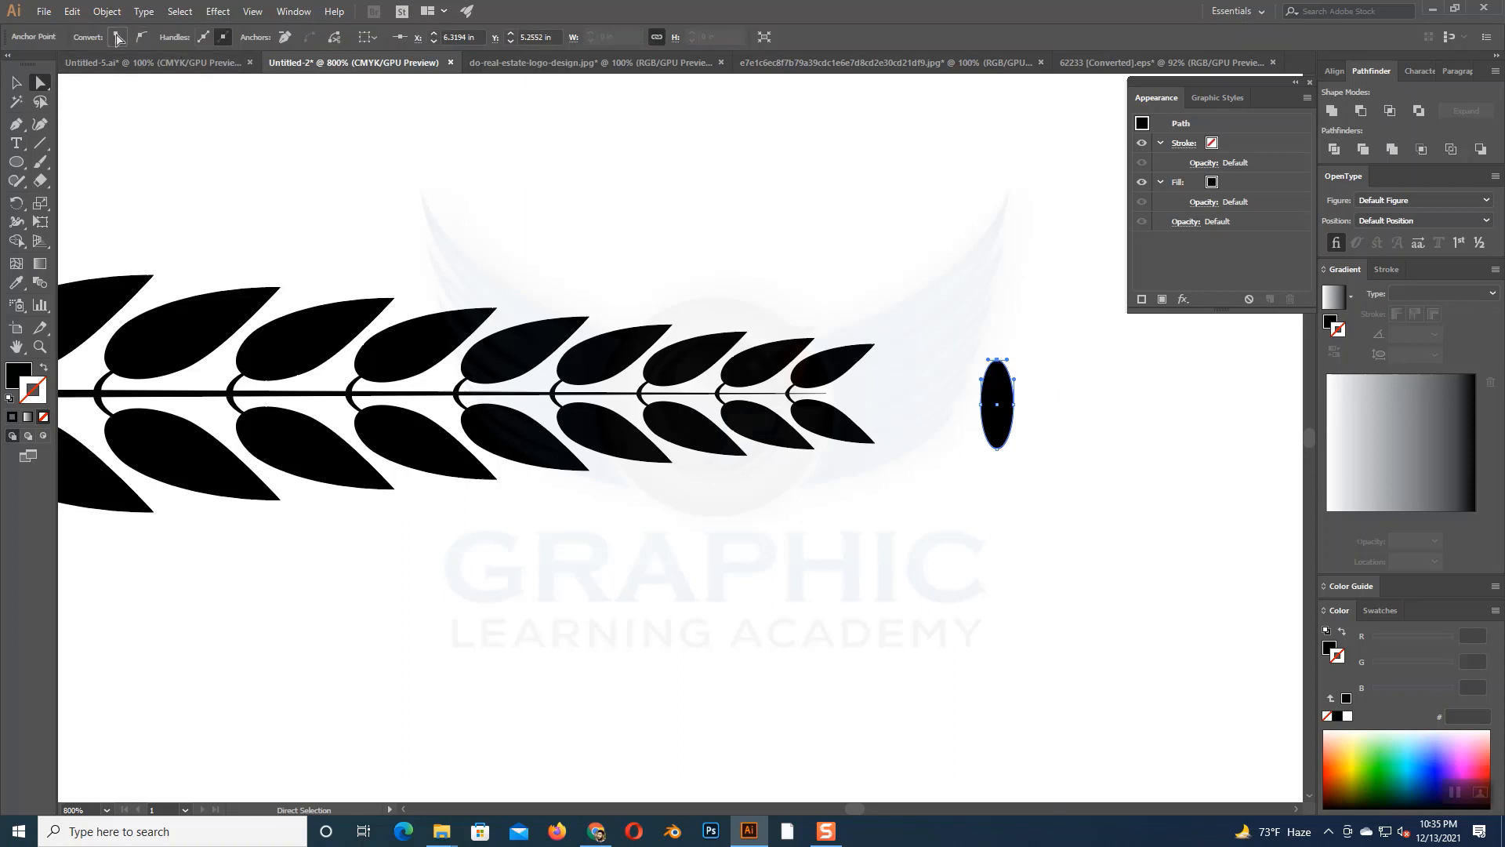
left_click(1048, 429)
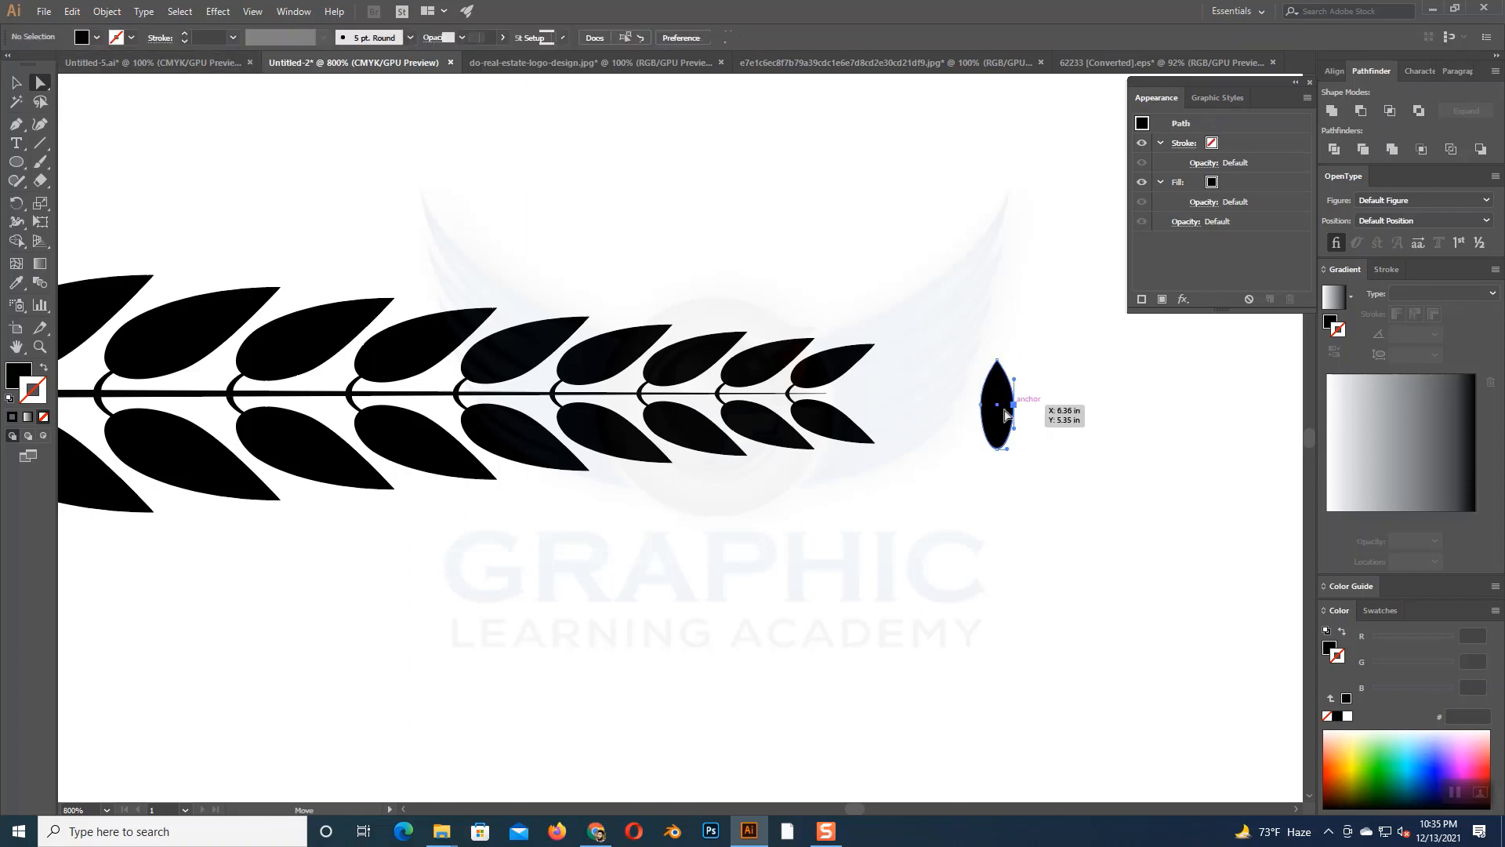
- Lower the ellipse's two side anchors and adjust its bottom curve to shape a teardrop leaf
left_click(1013, 405)
left_click(982, 406, "shift")
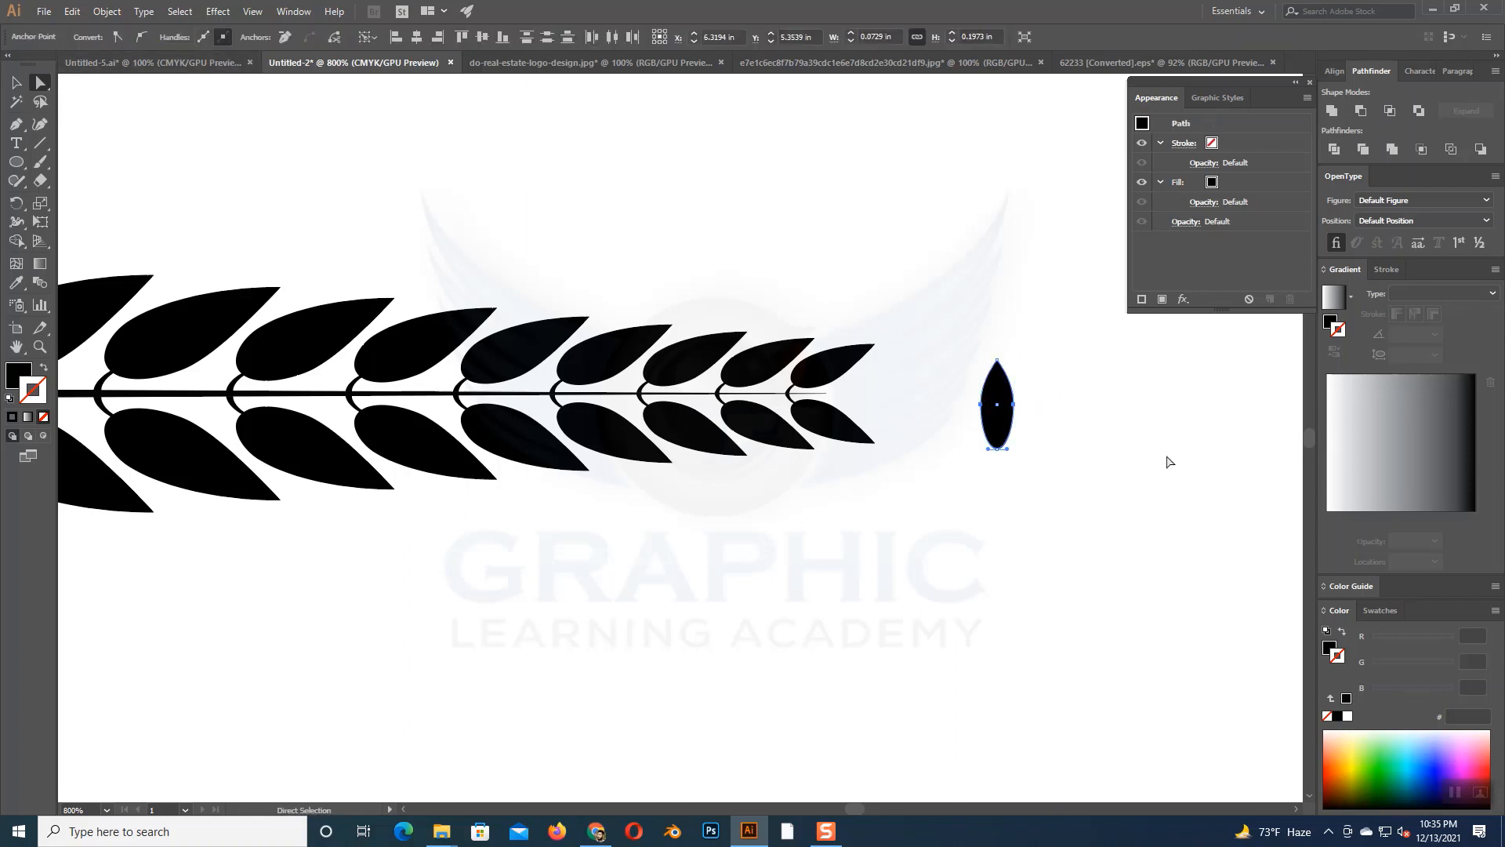
key("Down")
key("Down")
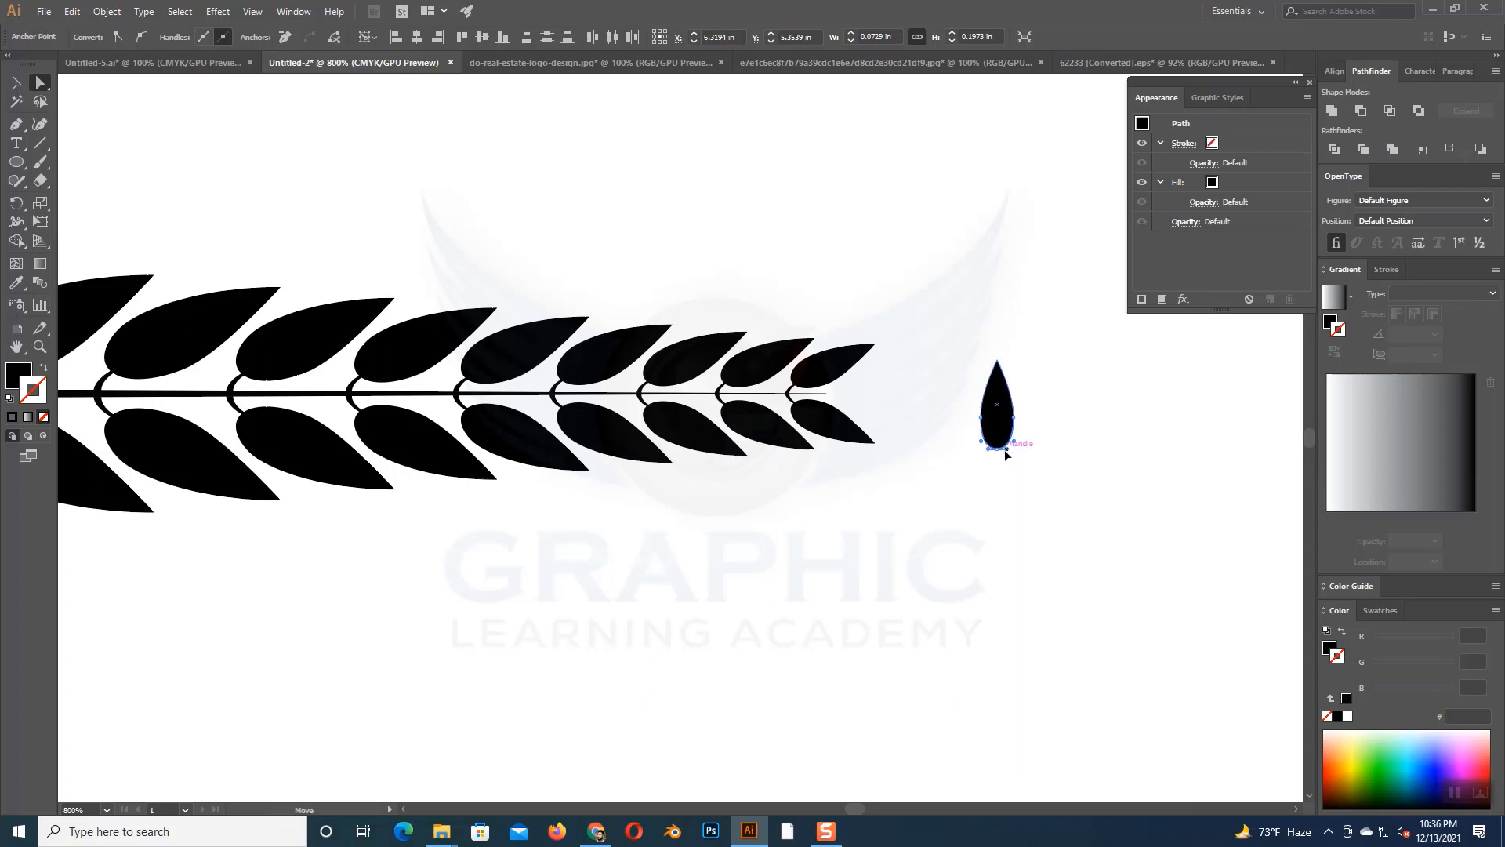
left_click_drag(1006, 451, 992, 449)
left_click(1062, 459)
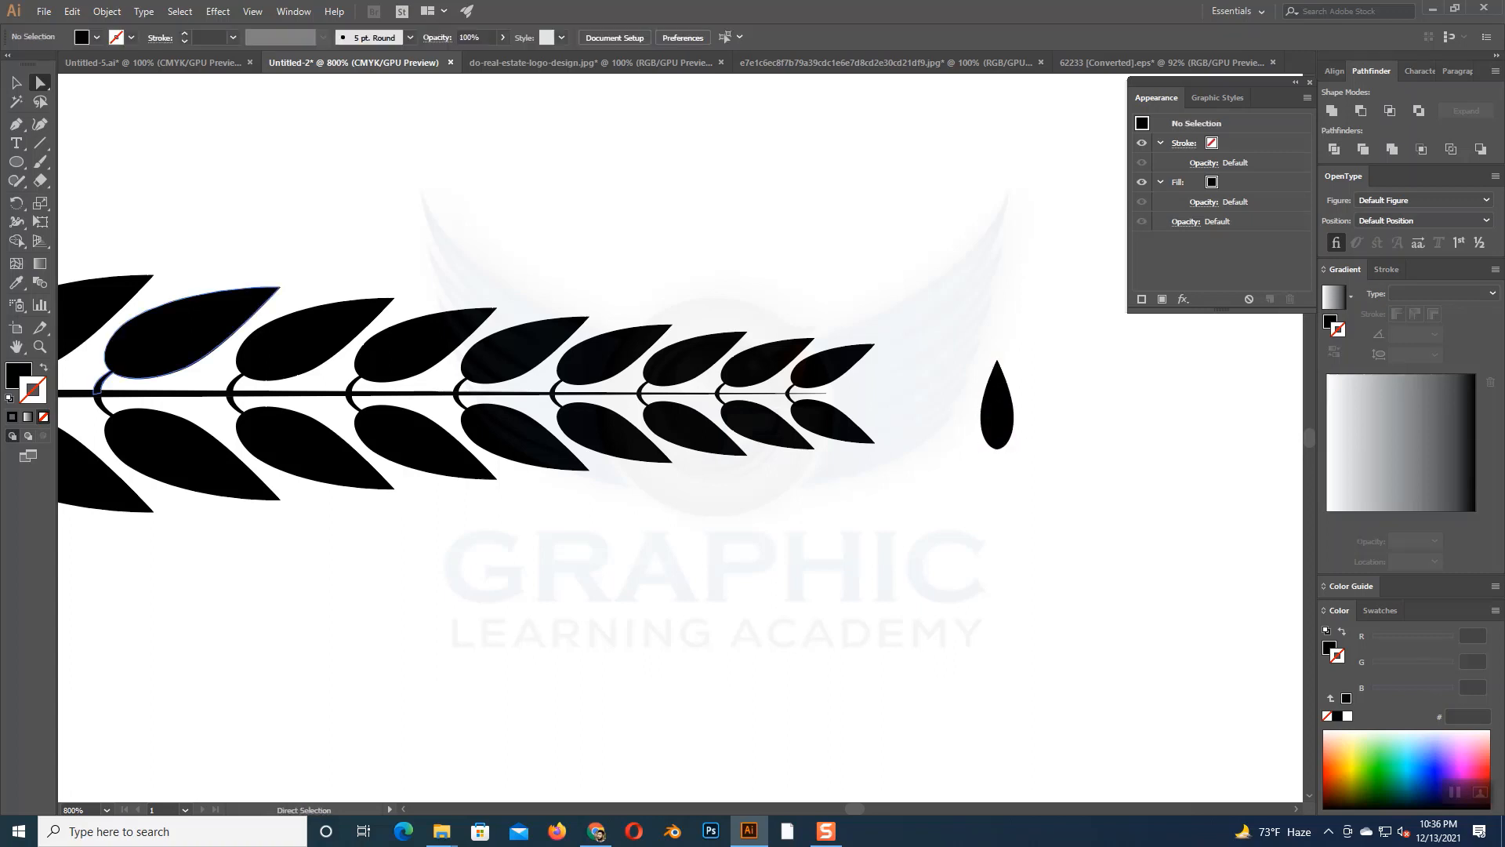
- Rotate the teardrop leaf to horizontal with its point facing outward, and place it on the branch's tip
left_click(18, 83)
left_click_drag(962, 341, 1038, 439)
left_click_drag(1020, 355, 1035, 418)
left_click_drag(995, 415, 883, 401)
left_click(927, 416)
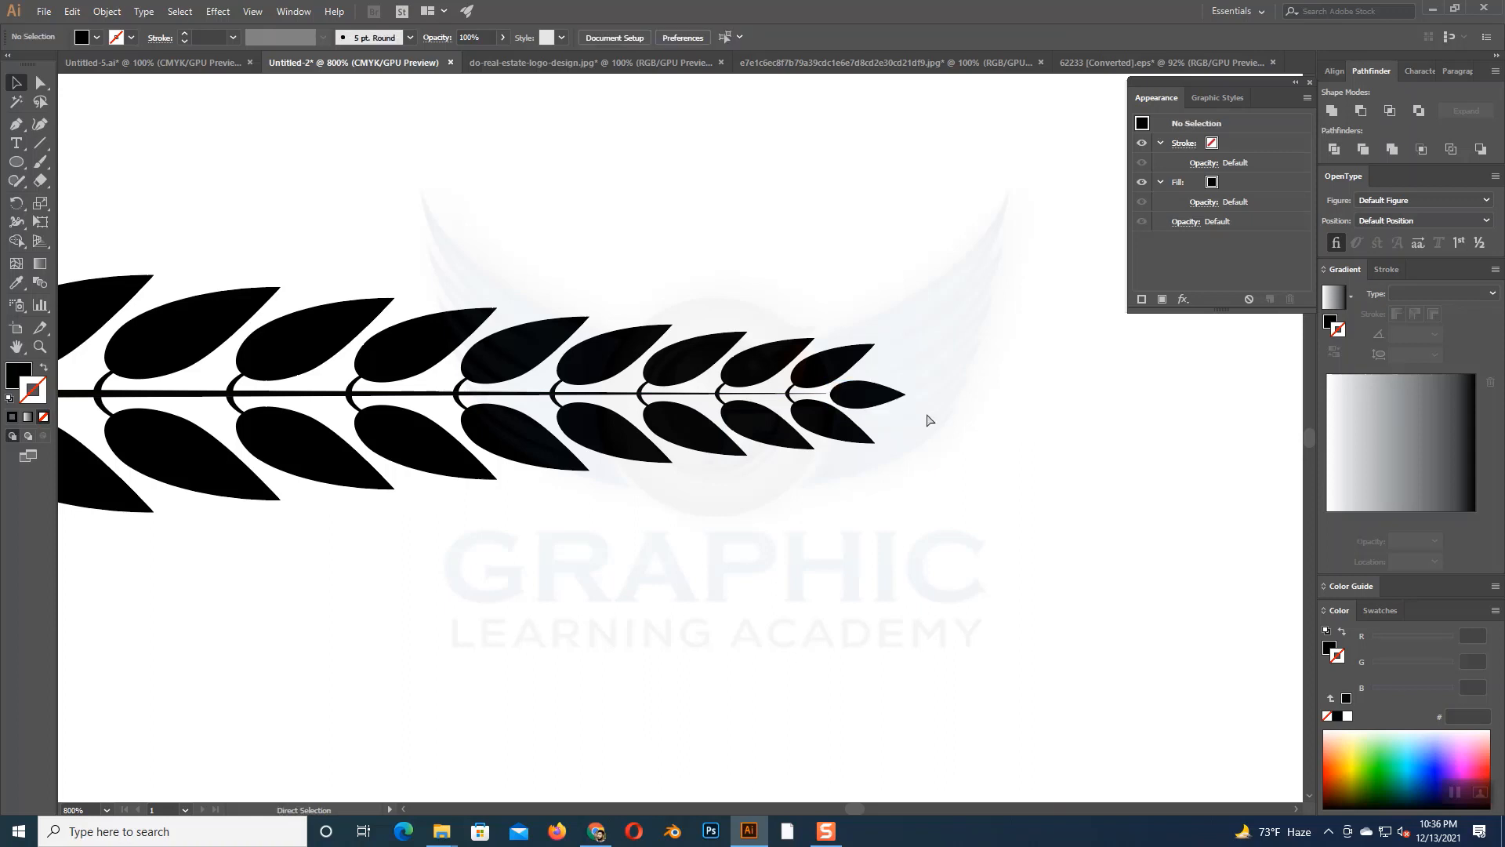
- Group the branch line, both leaf rows and the tip leaf into one object
key("ctrl+minus")
key("ctrl+minus")
key("ctrl+minus")
key("ctrl+minus")
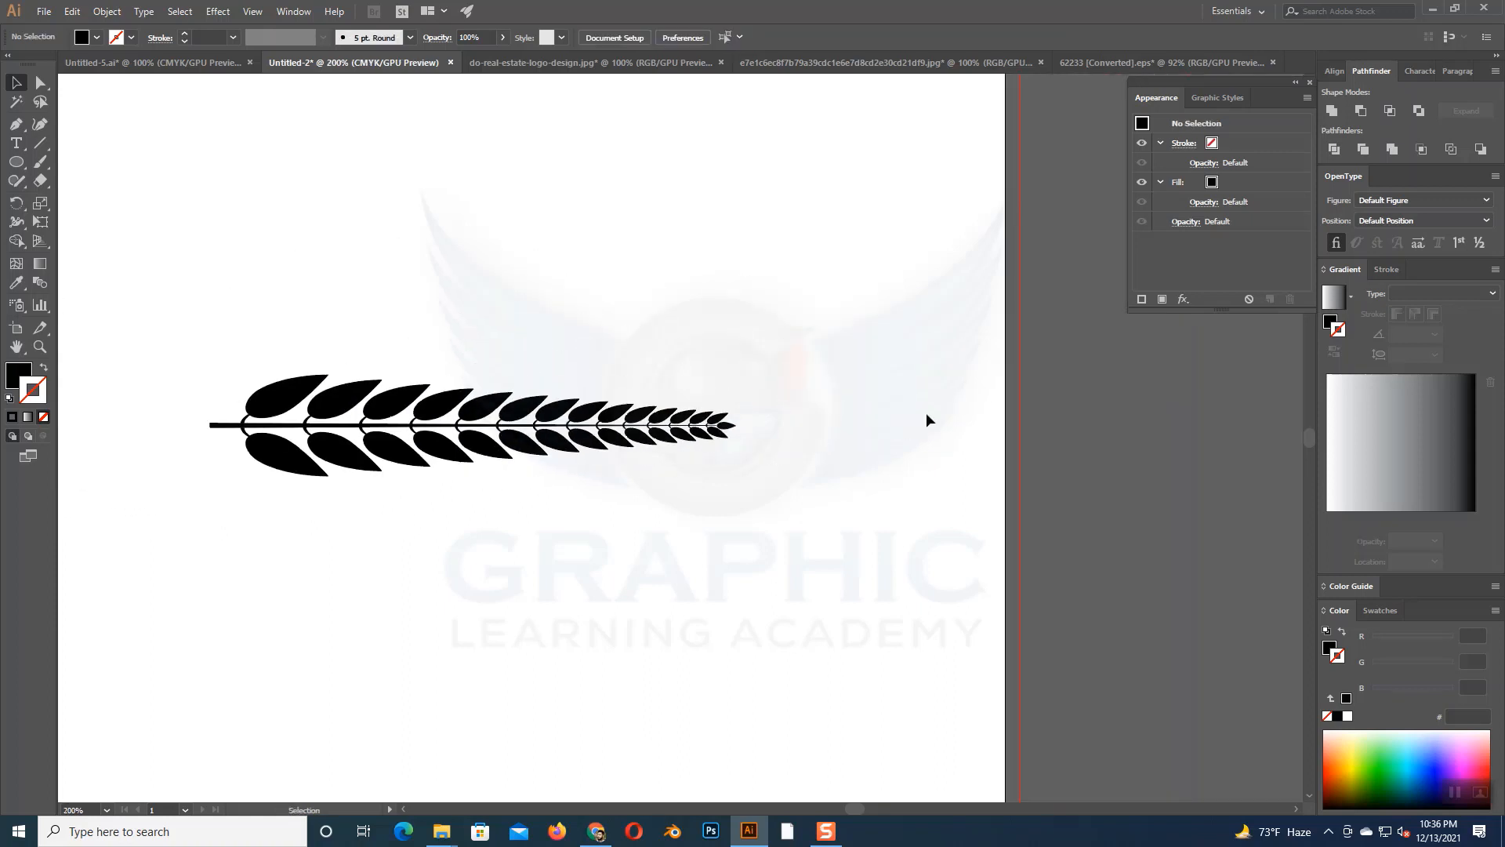
left_click_drag(797, 555, 939, 506)
left_click_drag(299, 271, 962, 489)
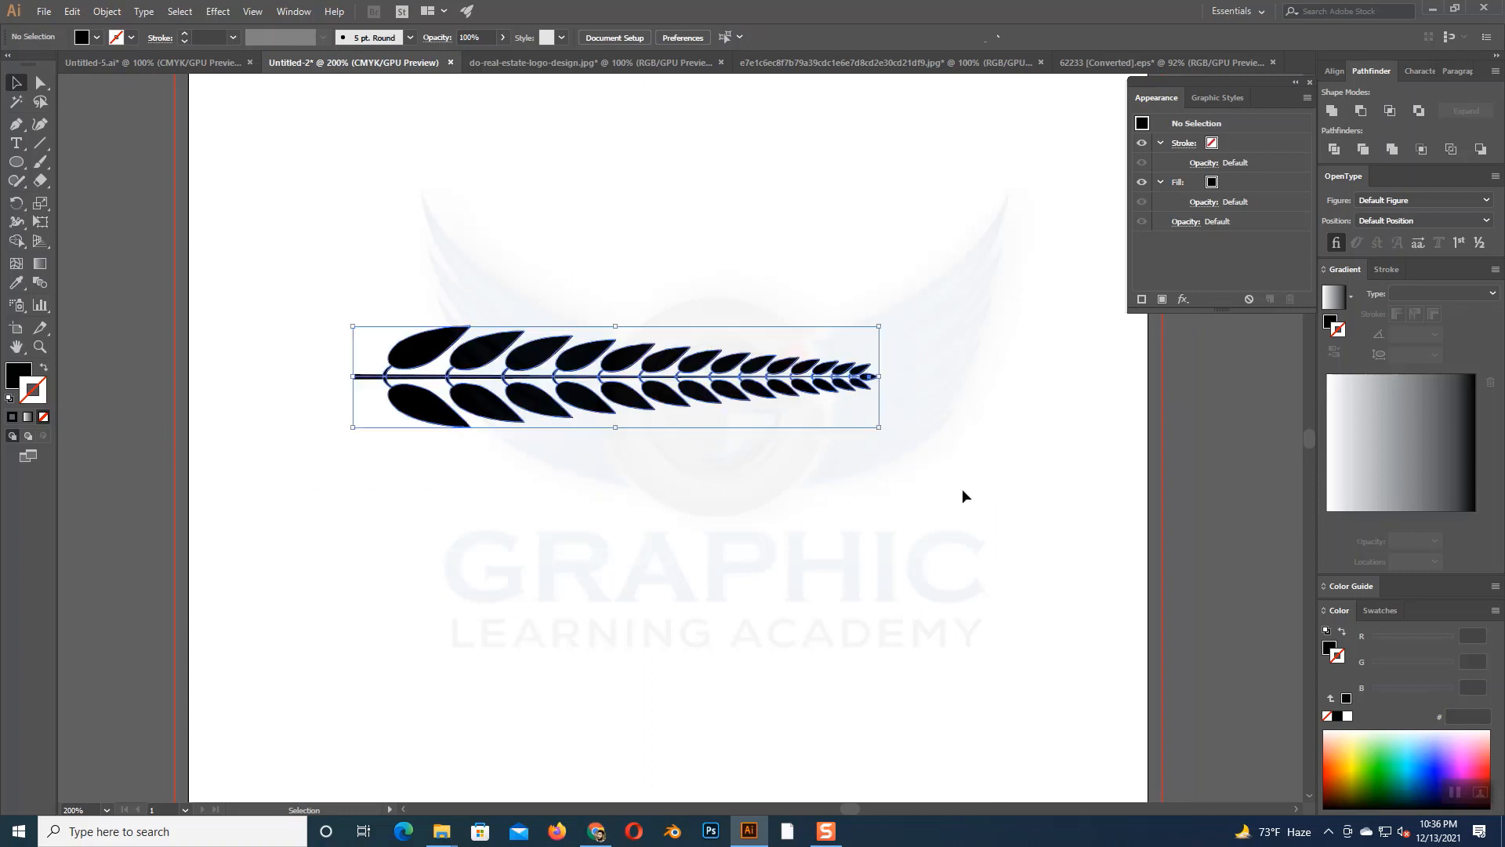
key("a")
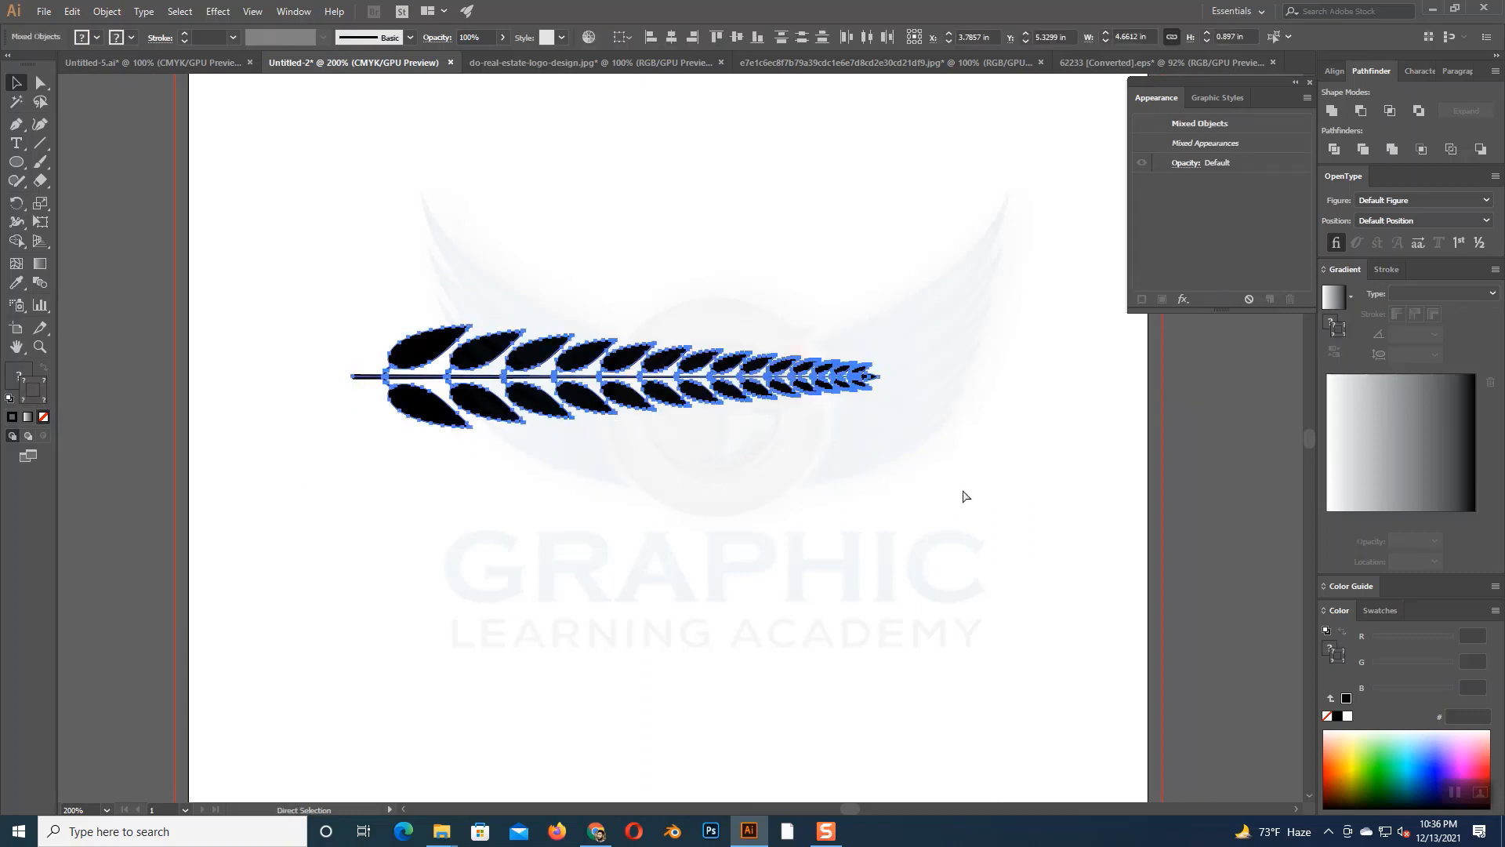
key("v")
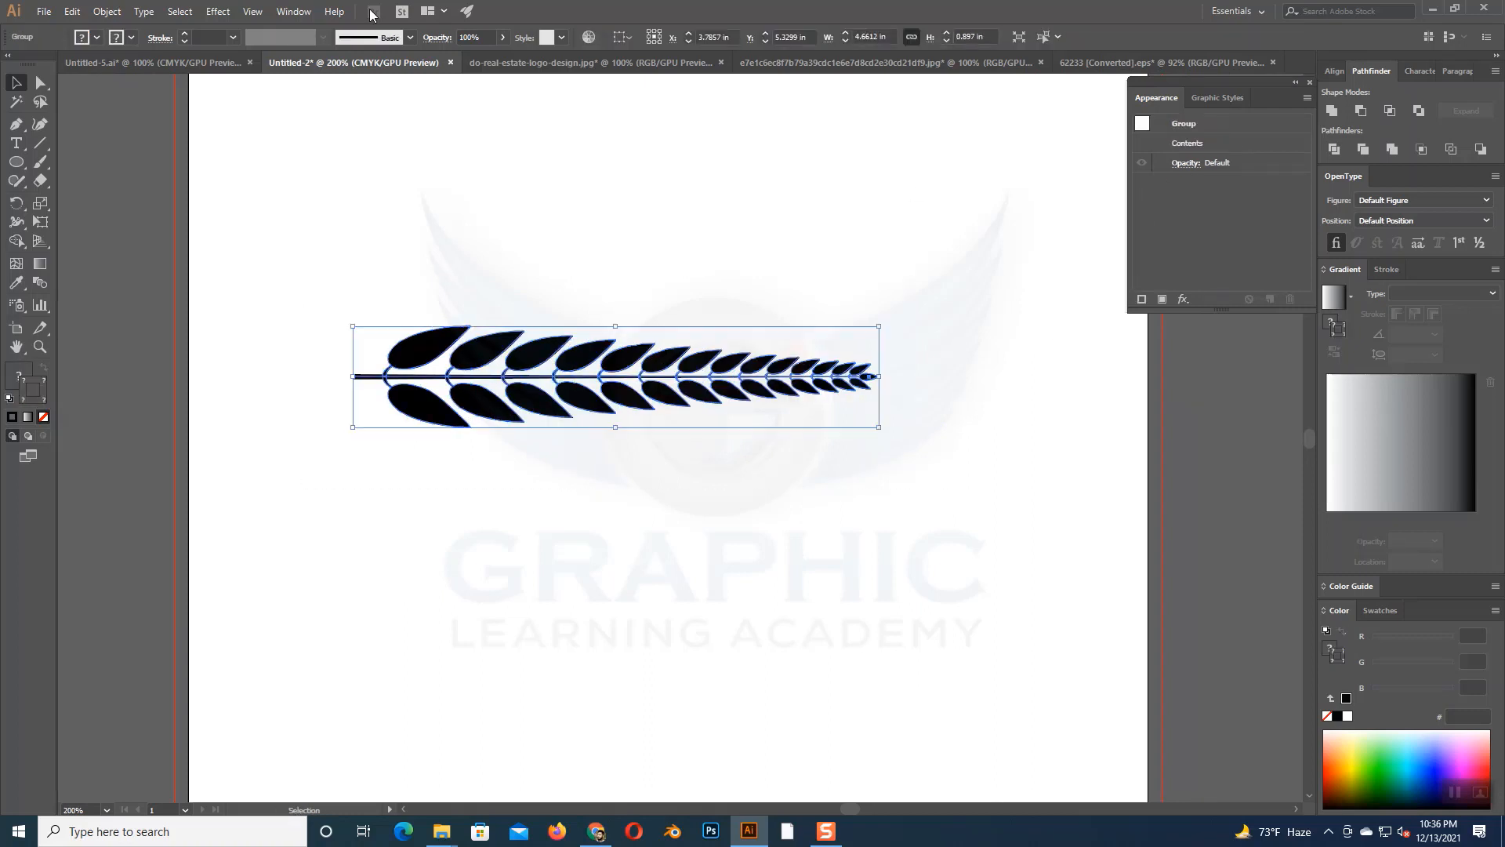
- Create a new Art Brush from the grouped branch, keeping the default brush options
left_click(289, 17)
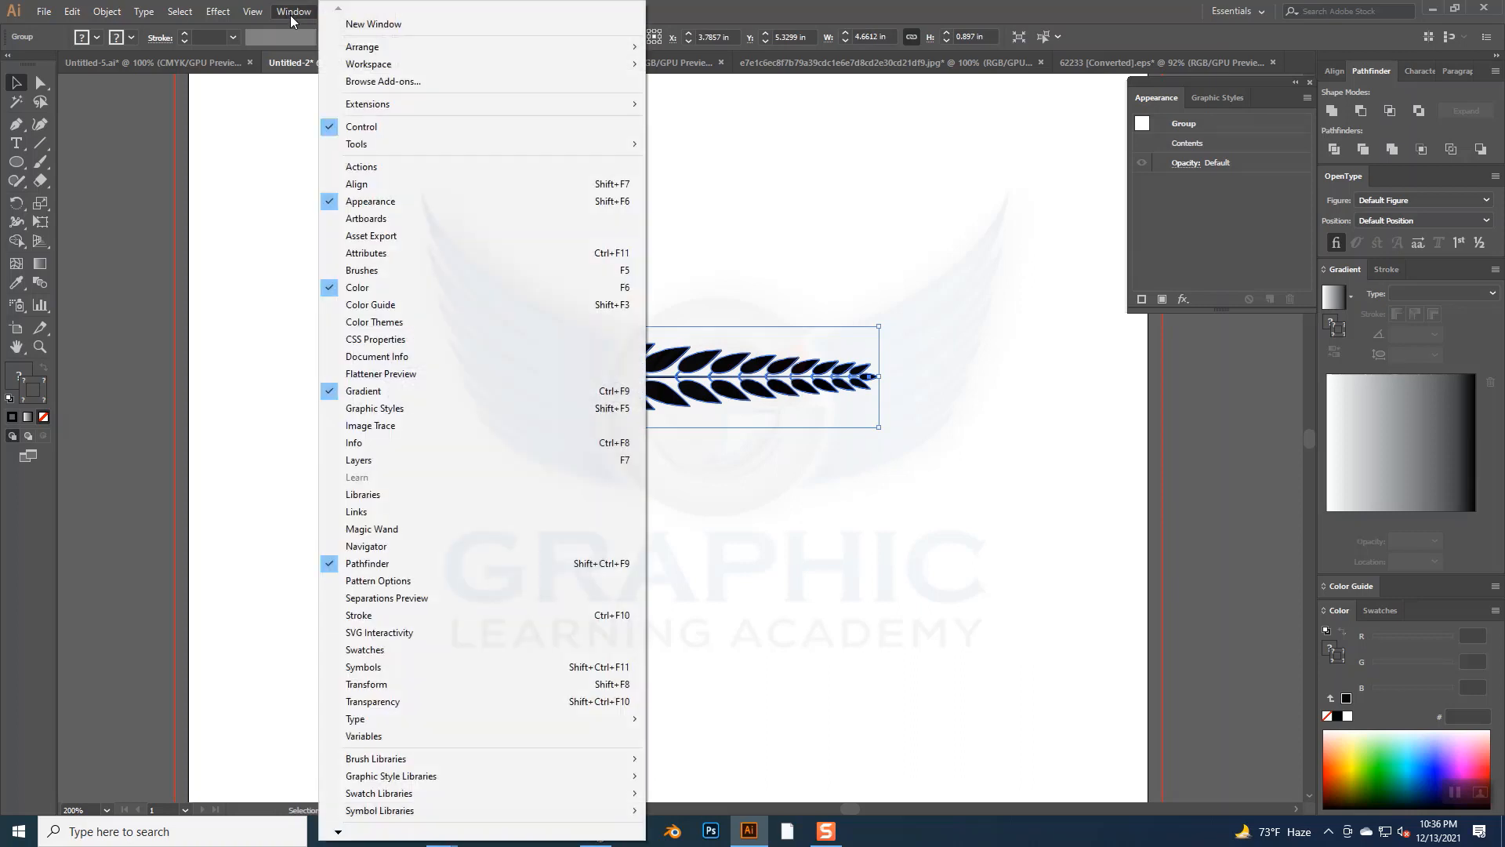
left_click(363, 271)
left_click_drag(958, 239, 1047, 174)
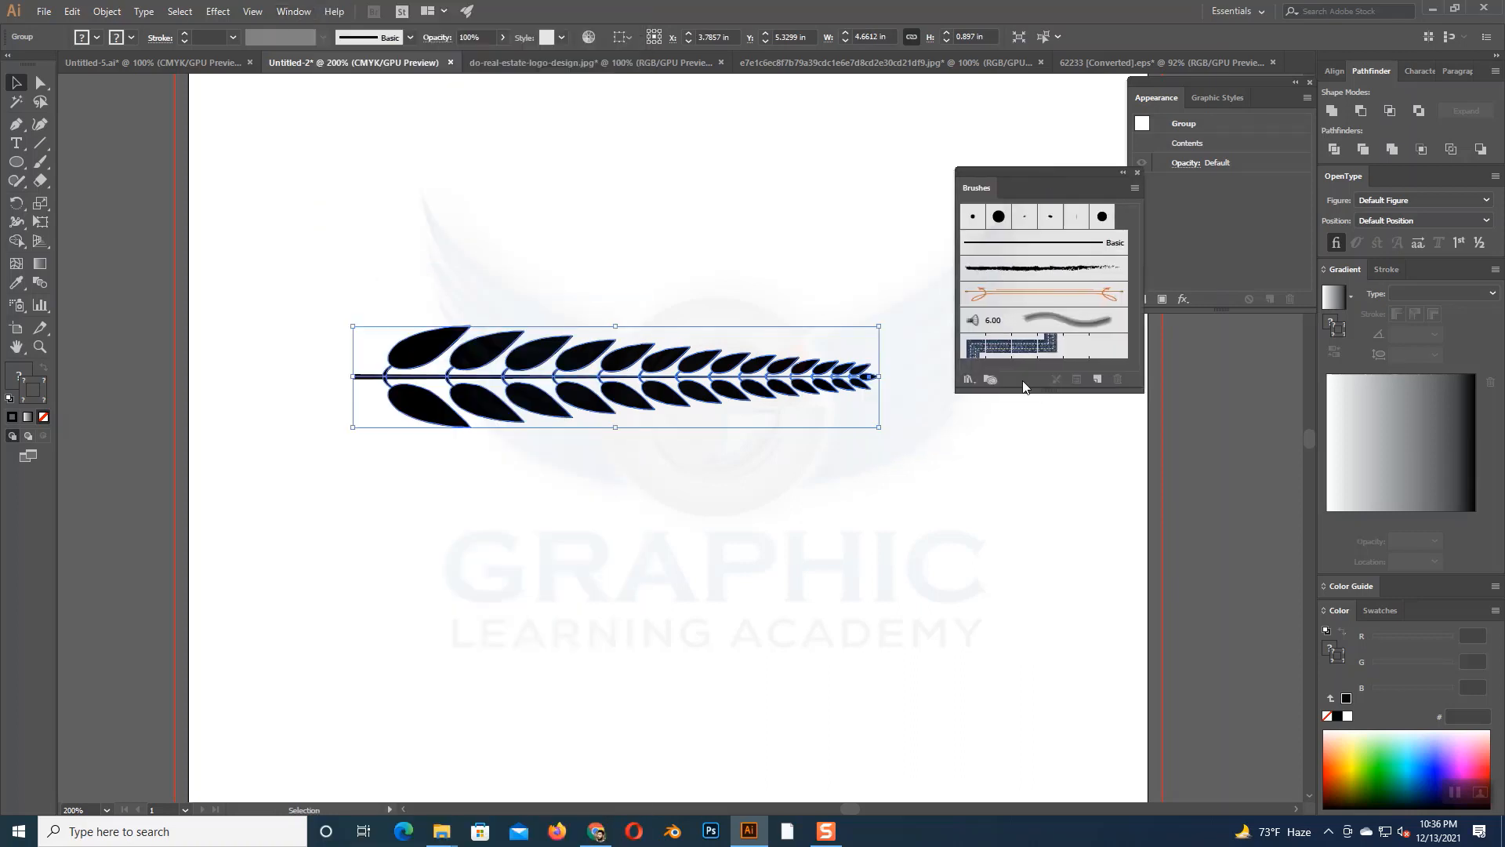
left_click_drag(1024, 395, 1002, 497)
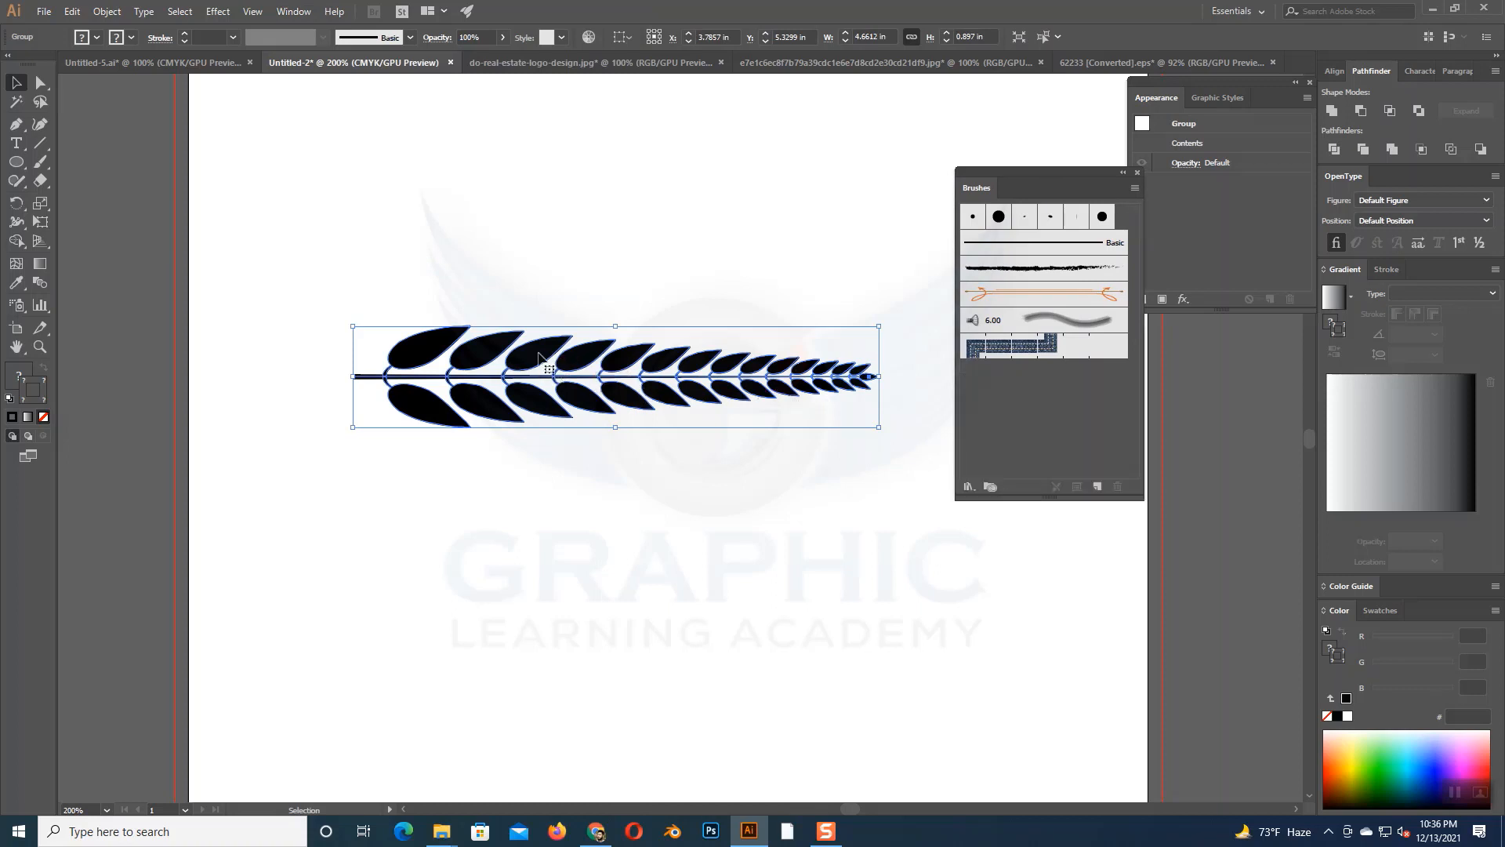
left_click_drag(581, 349, 986, 402)
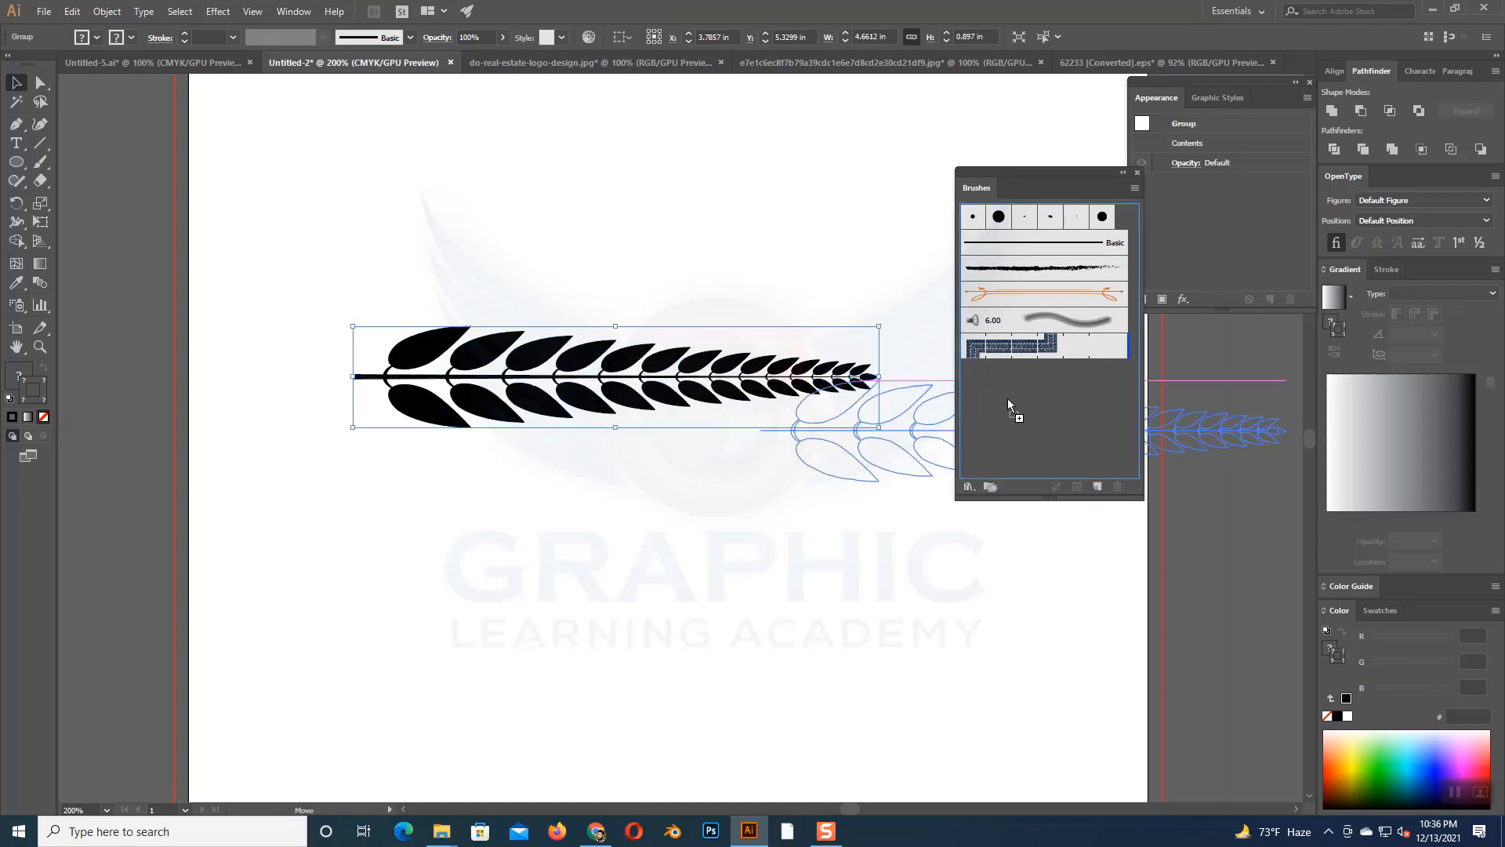
left_click_drag(1008, 398, 1008, 399)
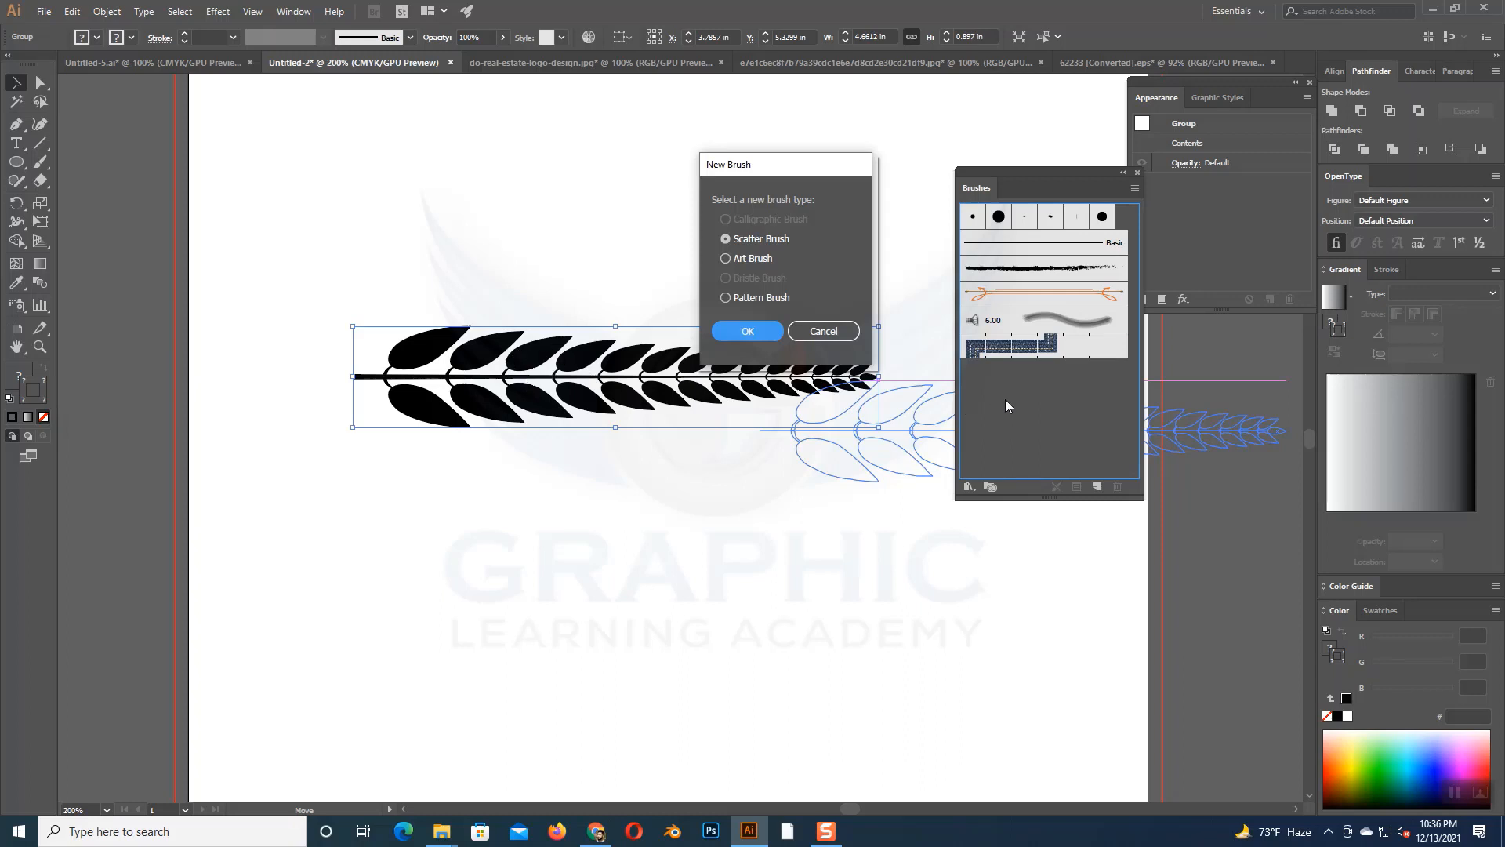
left_click(729, 260)
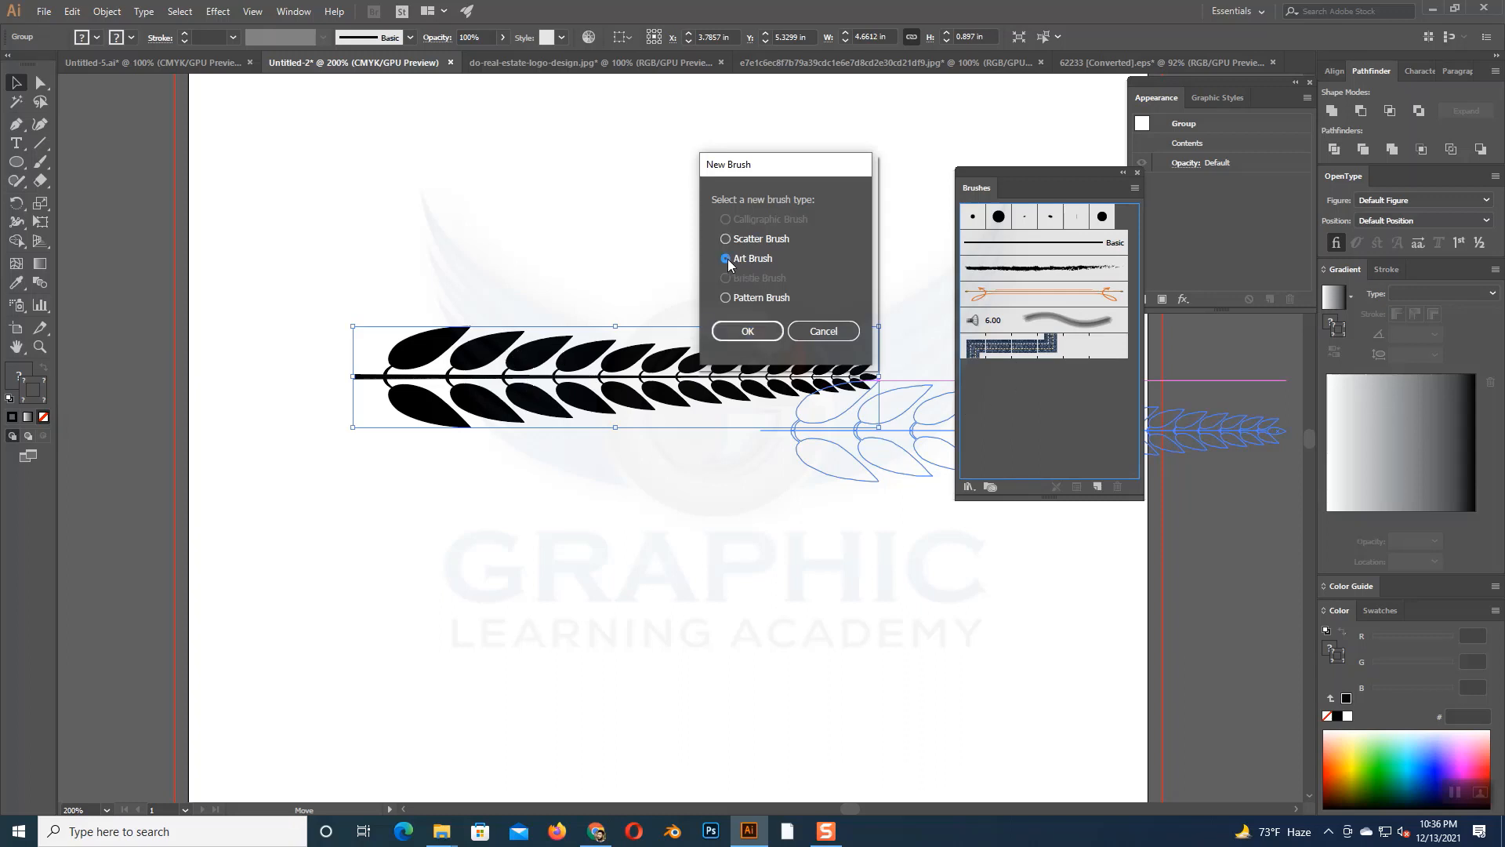
left_click(751, 331)
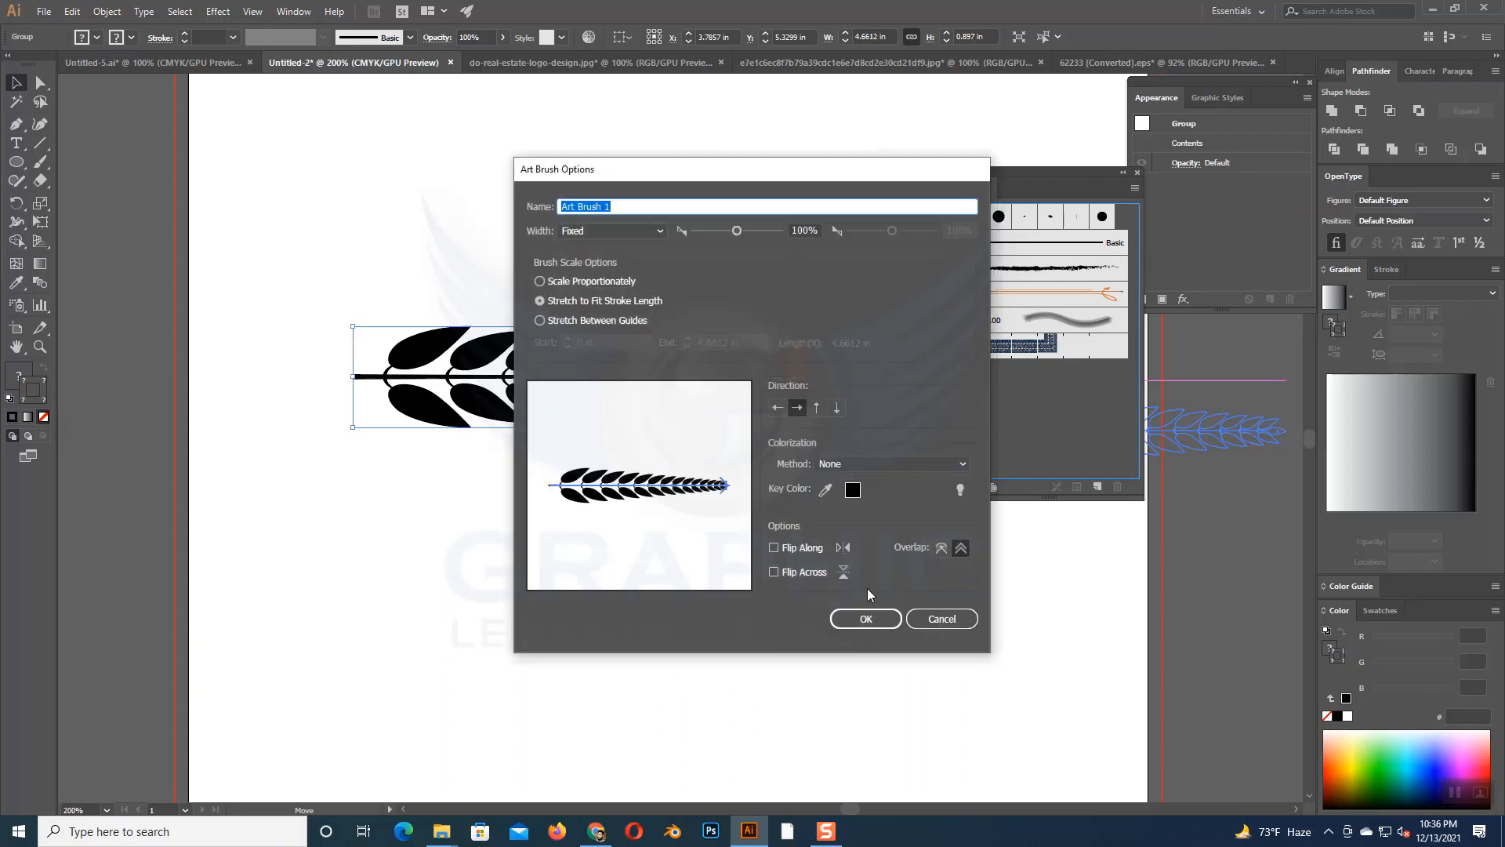
left_click(858, 616)
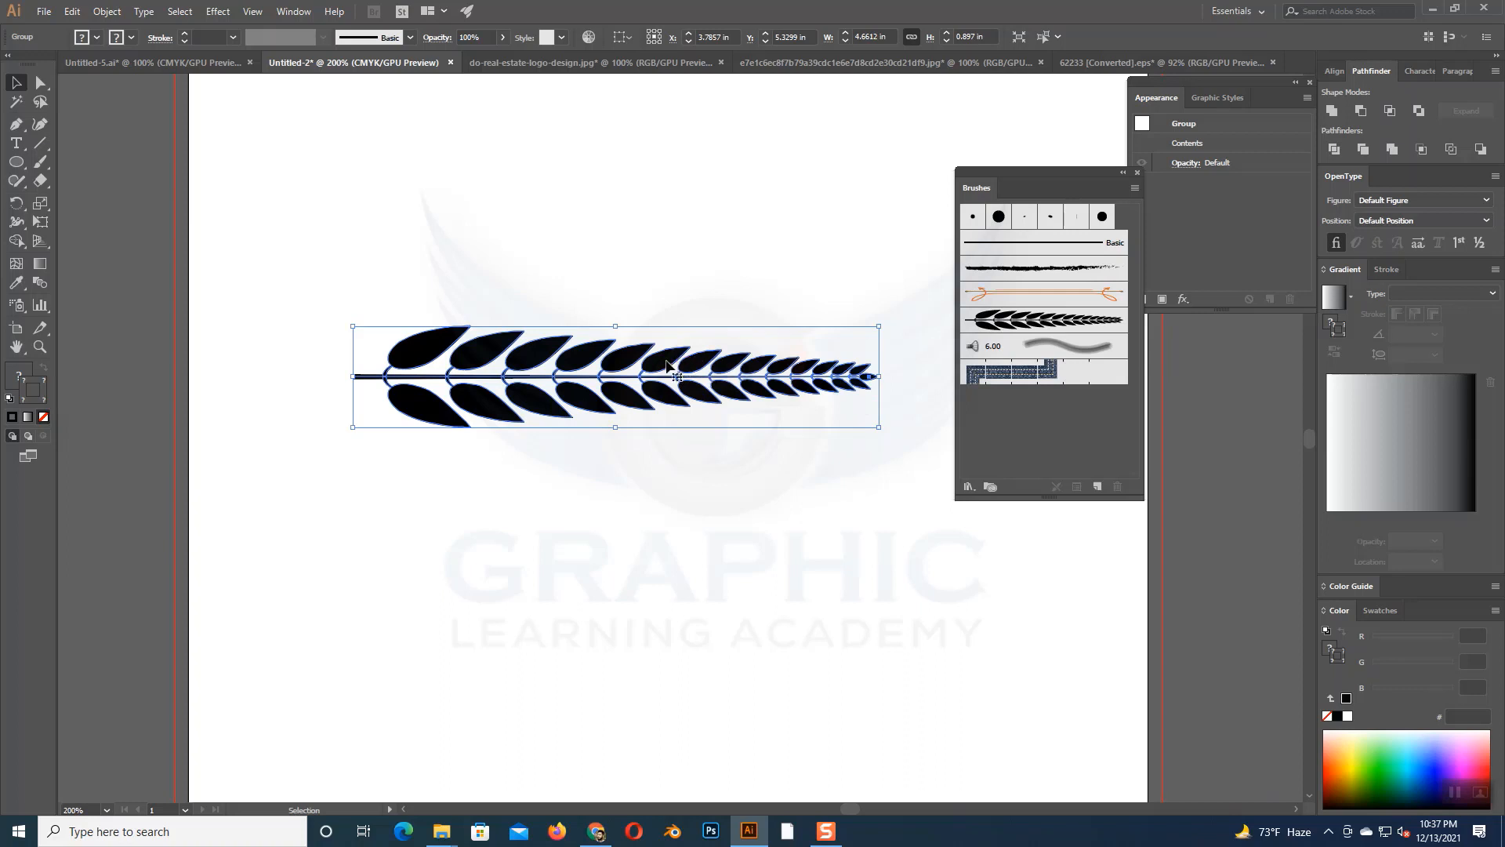
- Move the original branch group off the artboard, into the empty area on its left
key("ctrl+minus")
key("ctrl+minus")
key("ctrl+minus")
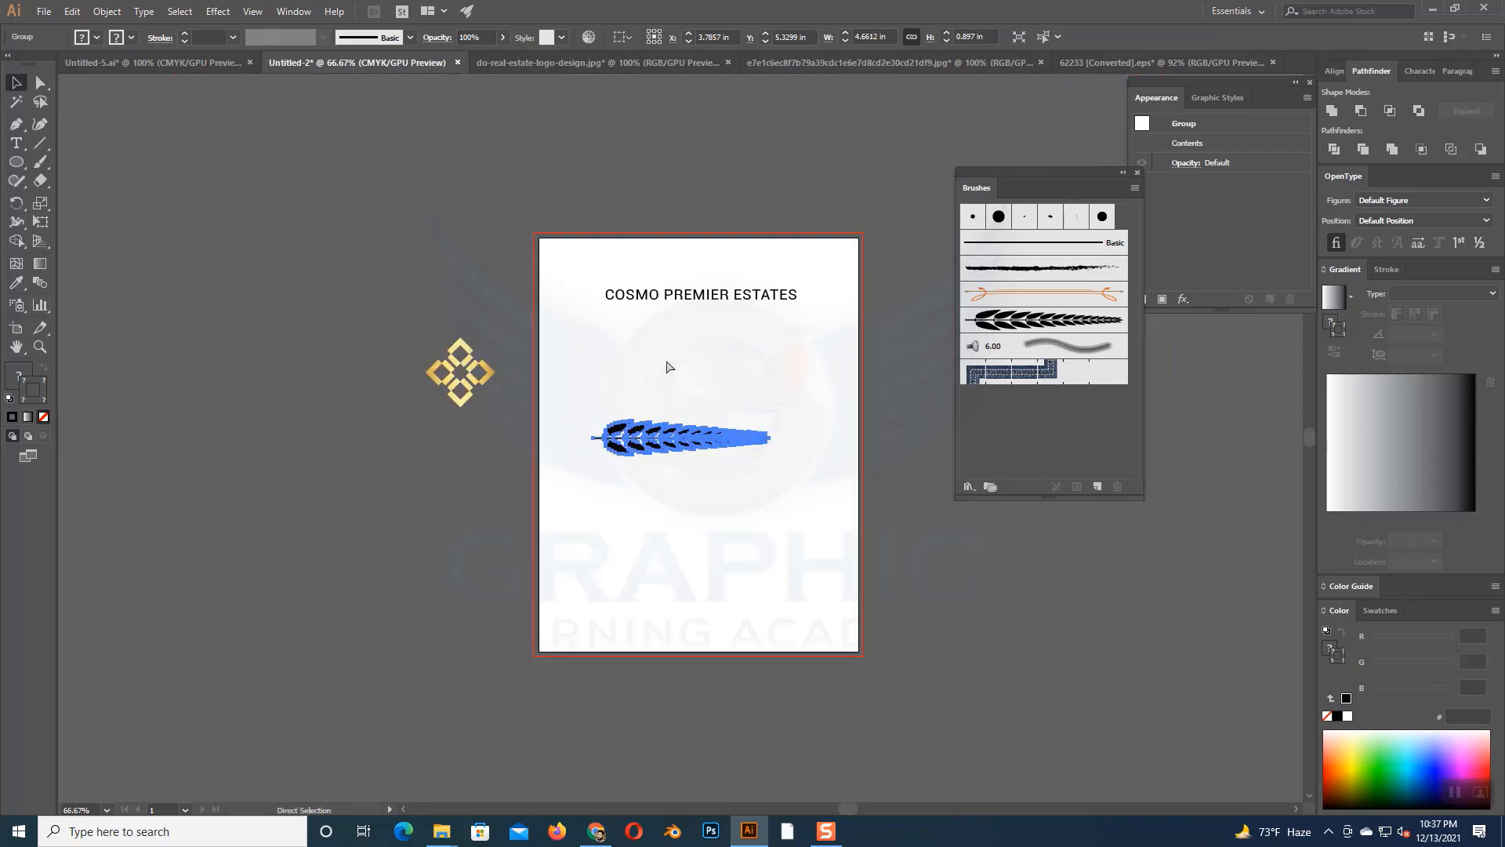
left_click_drag(684, 433, 279, 440)
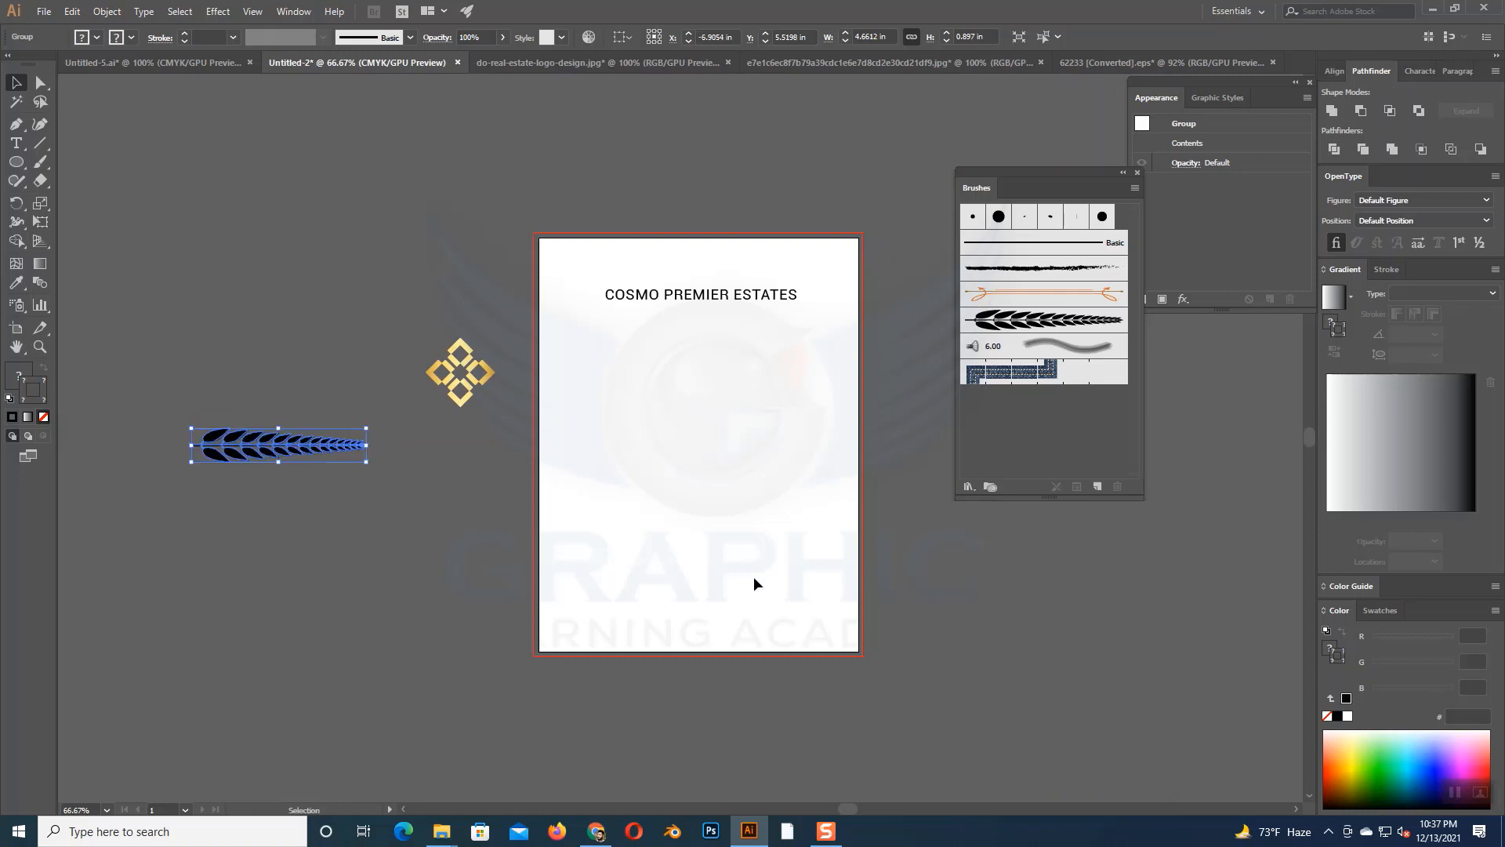
- Draw a circle about 4.32 in across on the artboard and swap its fill and stroke, leaving a 1 pt black outline
key("ctrl+plus")
key("ctrl+plus")
key("ctrl+plus")
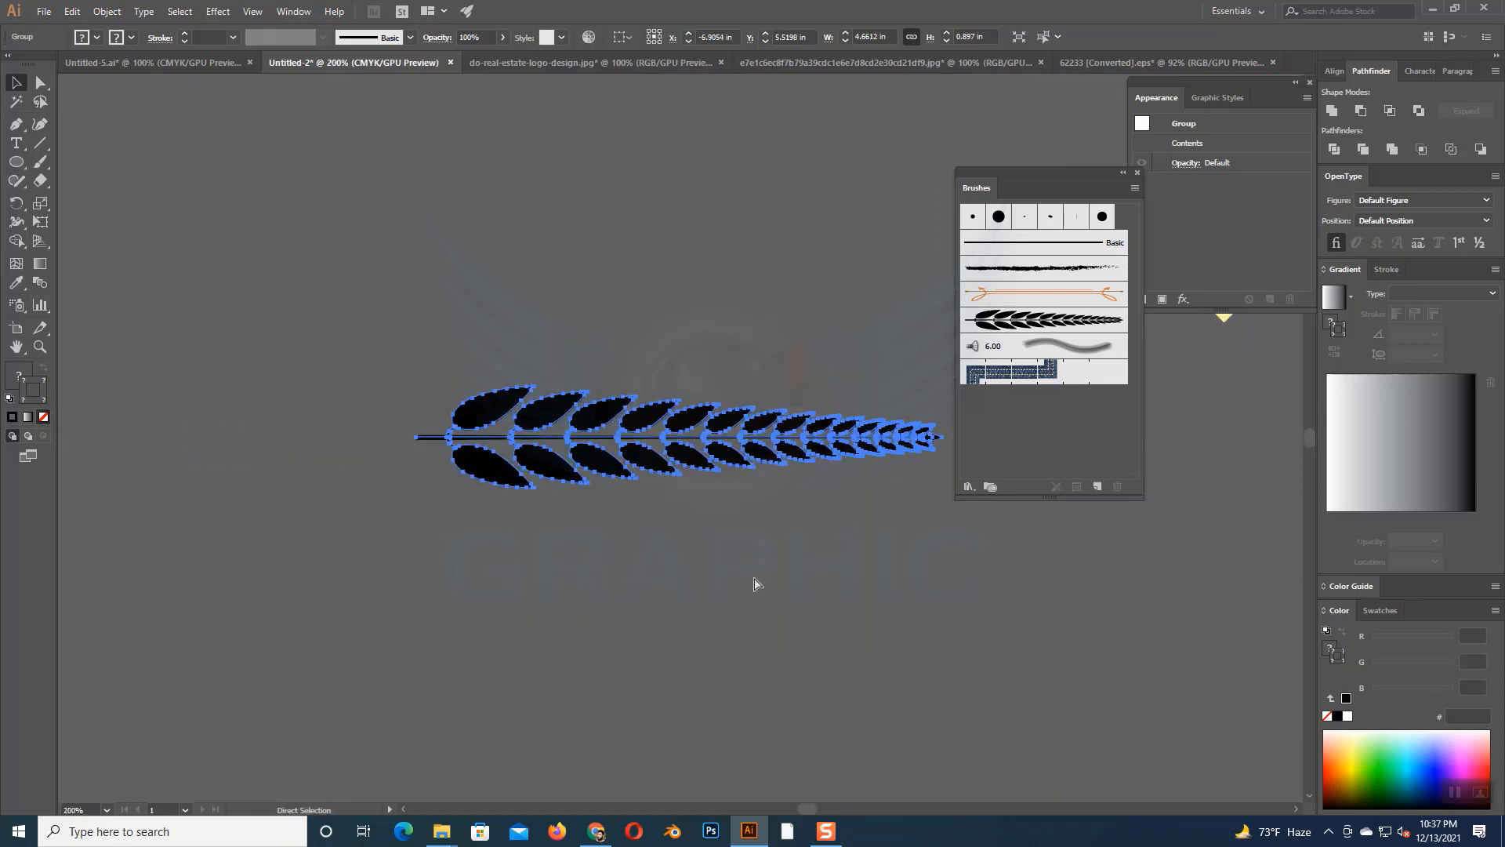
key("space")
left_click_drag(754, 577, 228, 548)
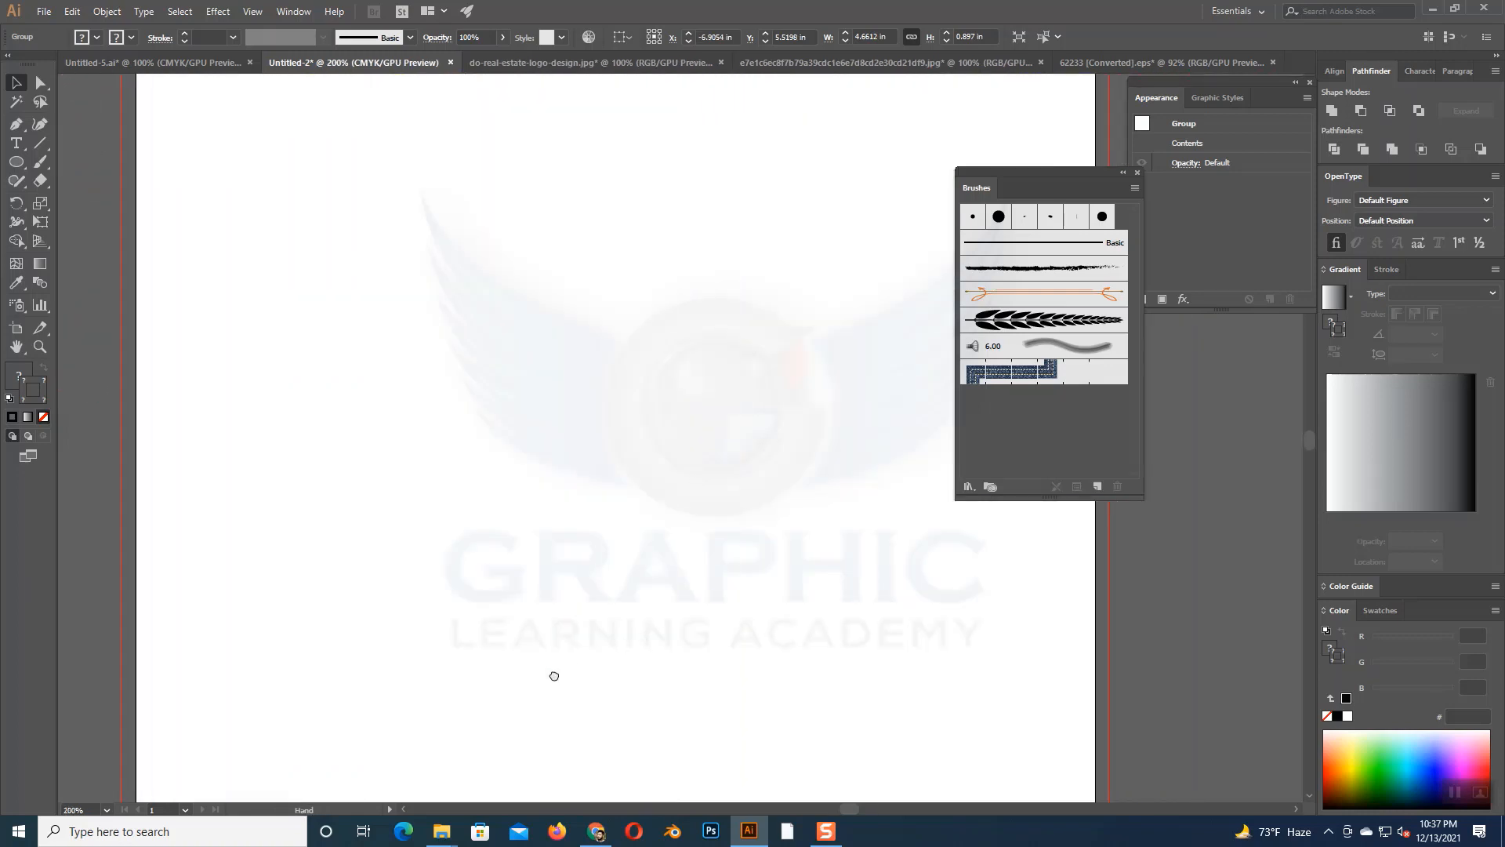
left_click_drag(16, 162, 88, 200)
left_click_drag(605, 405, 850, 648)
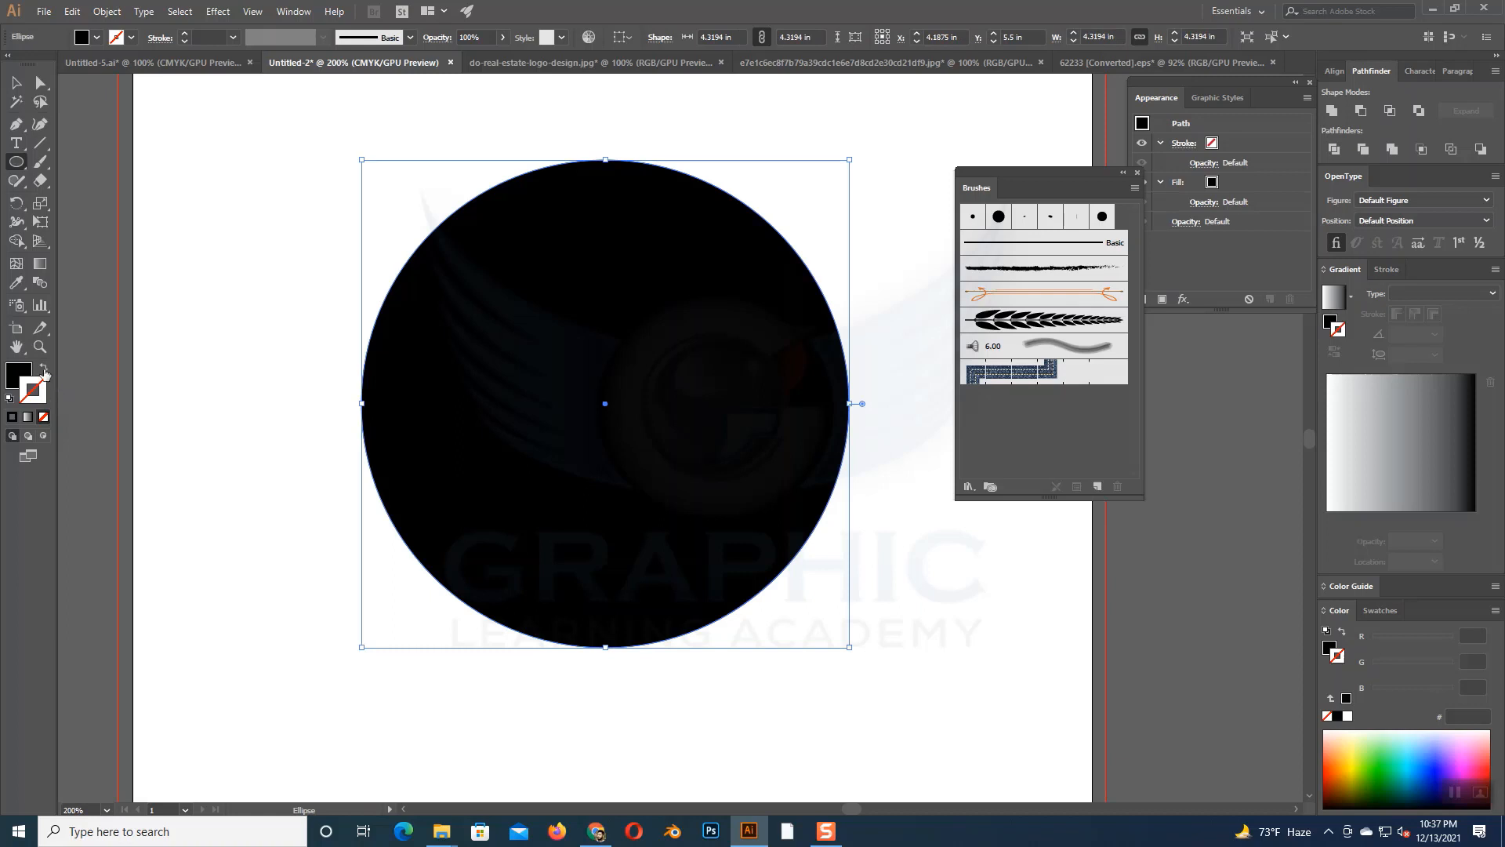
left_click(43, 367)
key("ctrl")
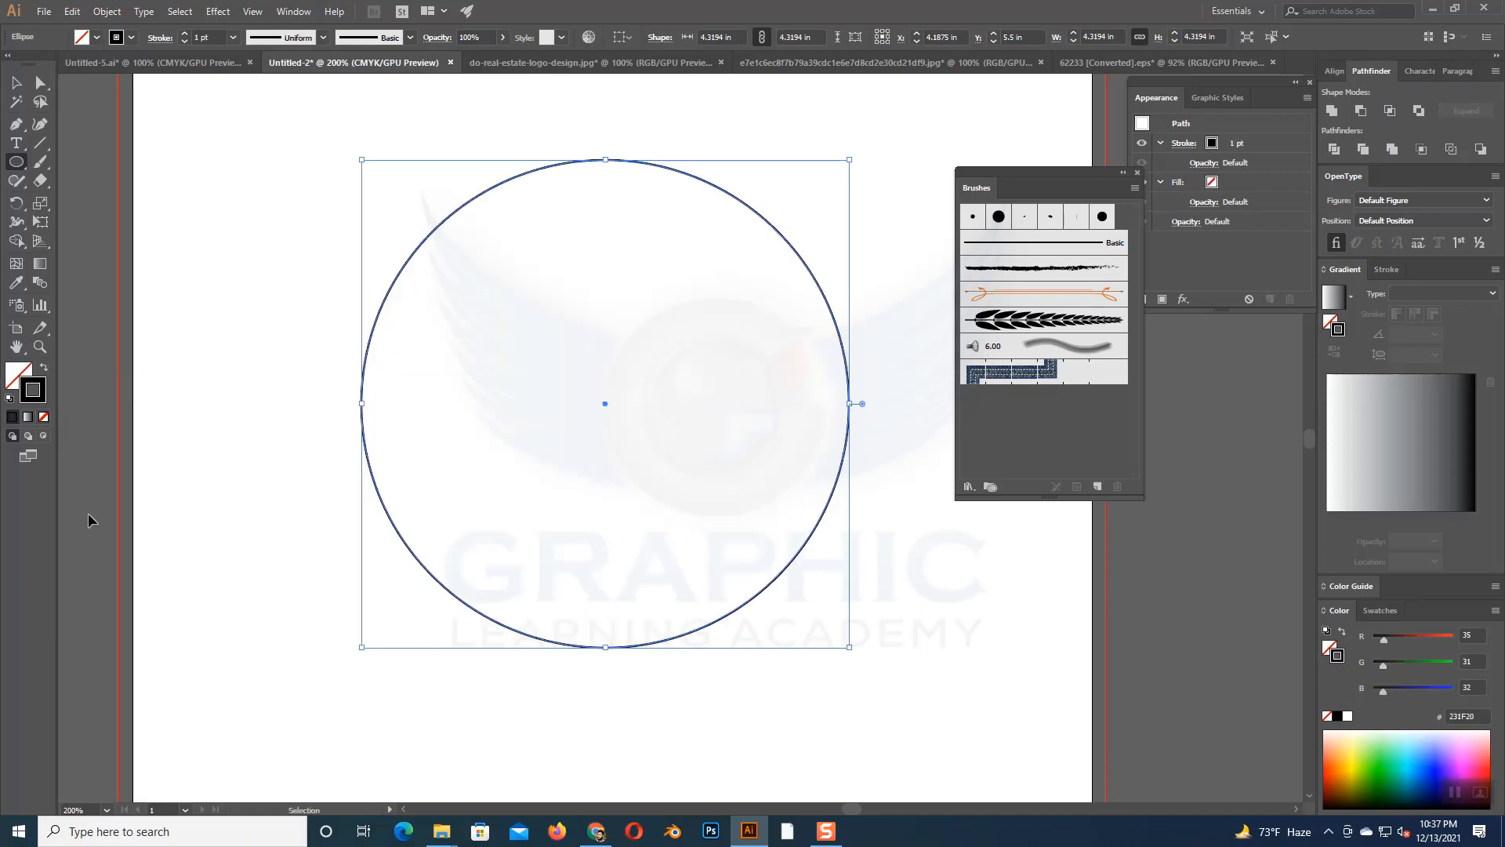
- Show the rulers and place one vertical and one horizontal guide crossing at the circle's center
key("ctrl+r")
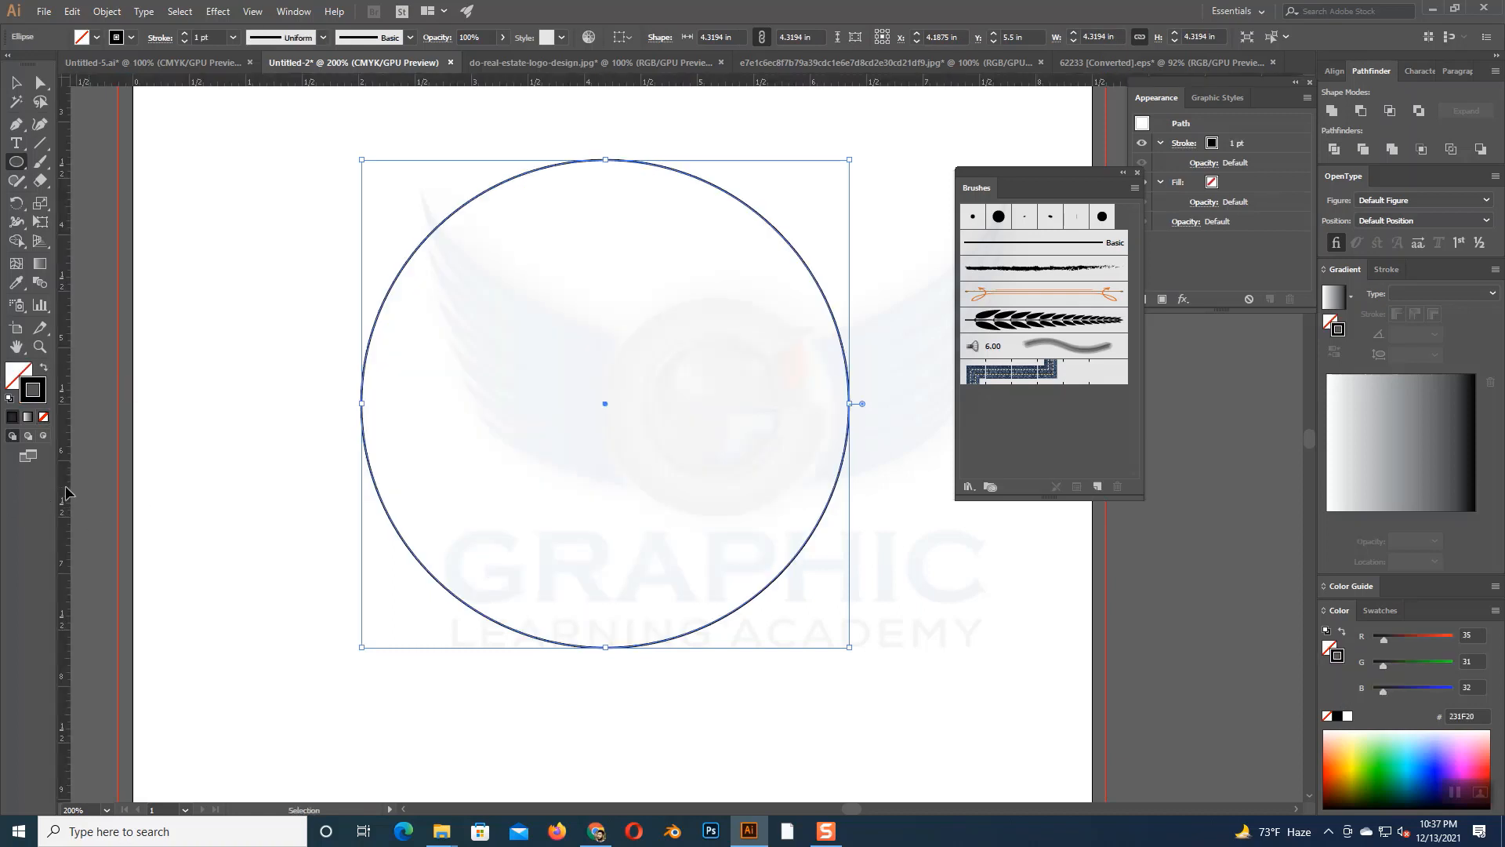
left_click_drag(67, 494, 606, 162)
left_click_drag(683, 81, 377, 408)
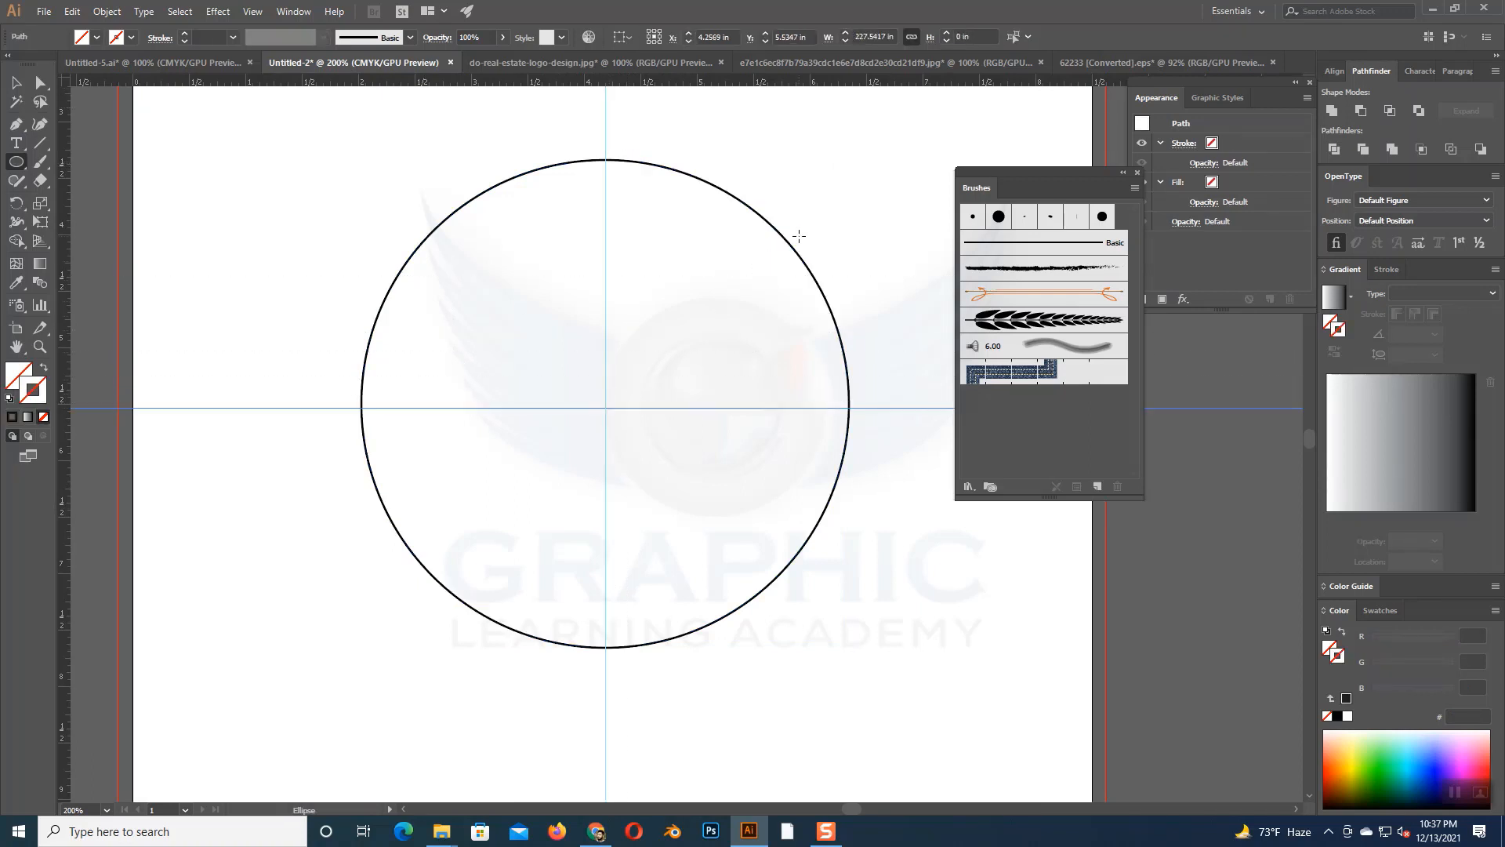
key("v")
left_click(784, 232)
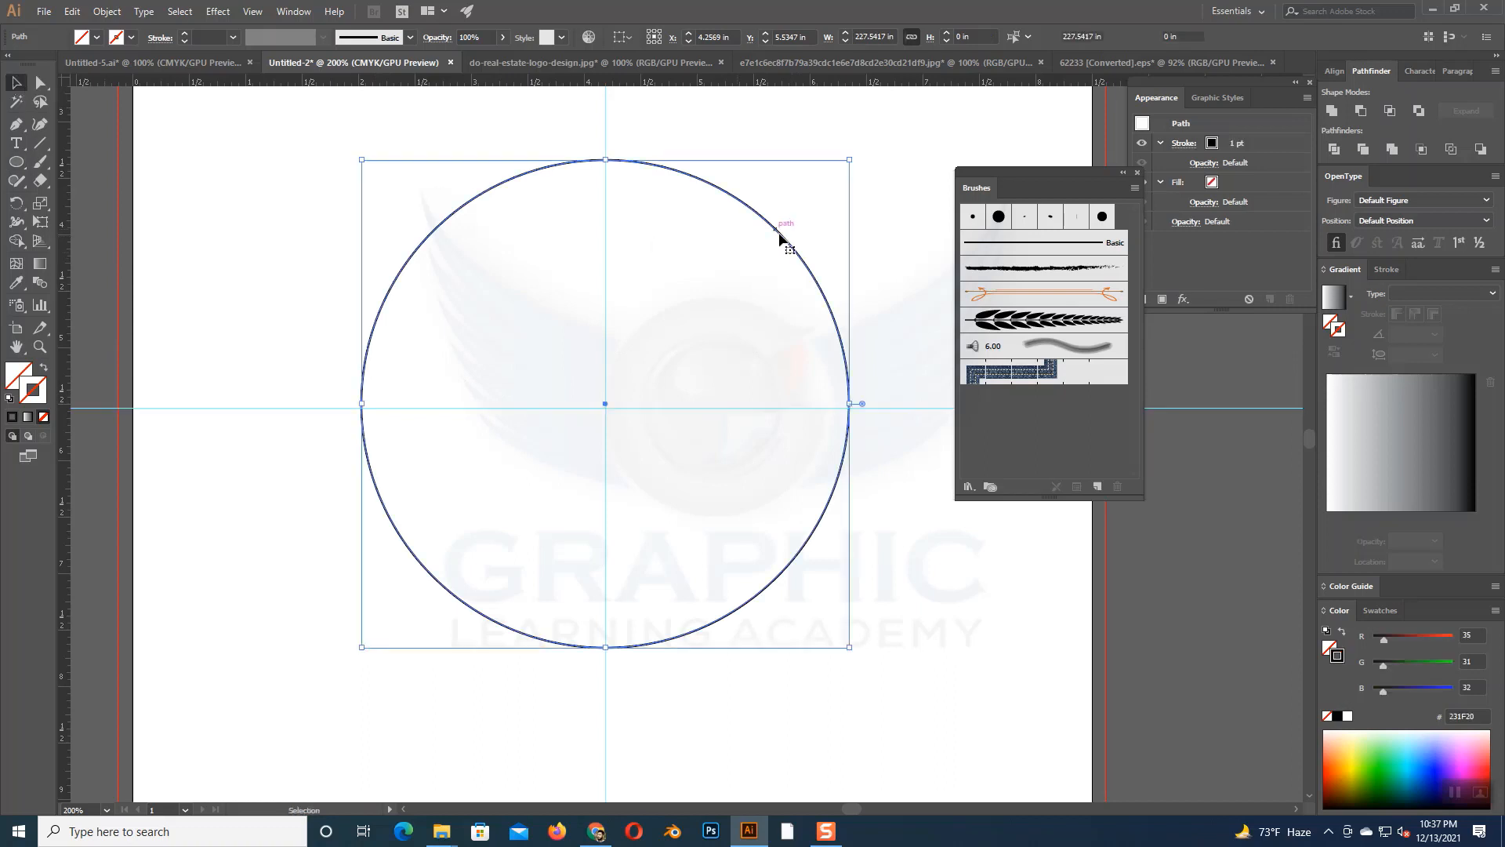
left_click_drag(670, 408, 642, 401)
left_click(844, 494)
- Lock the guides and add another vertical guide a little left of the circle's center
right_click(893, 217)
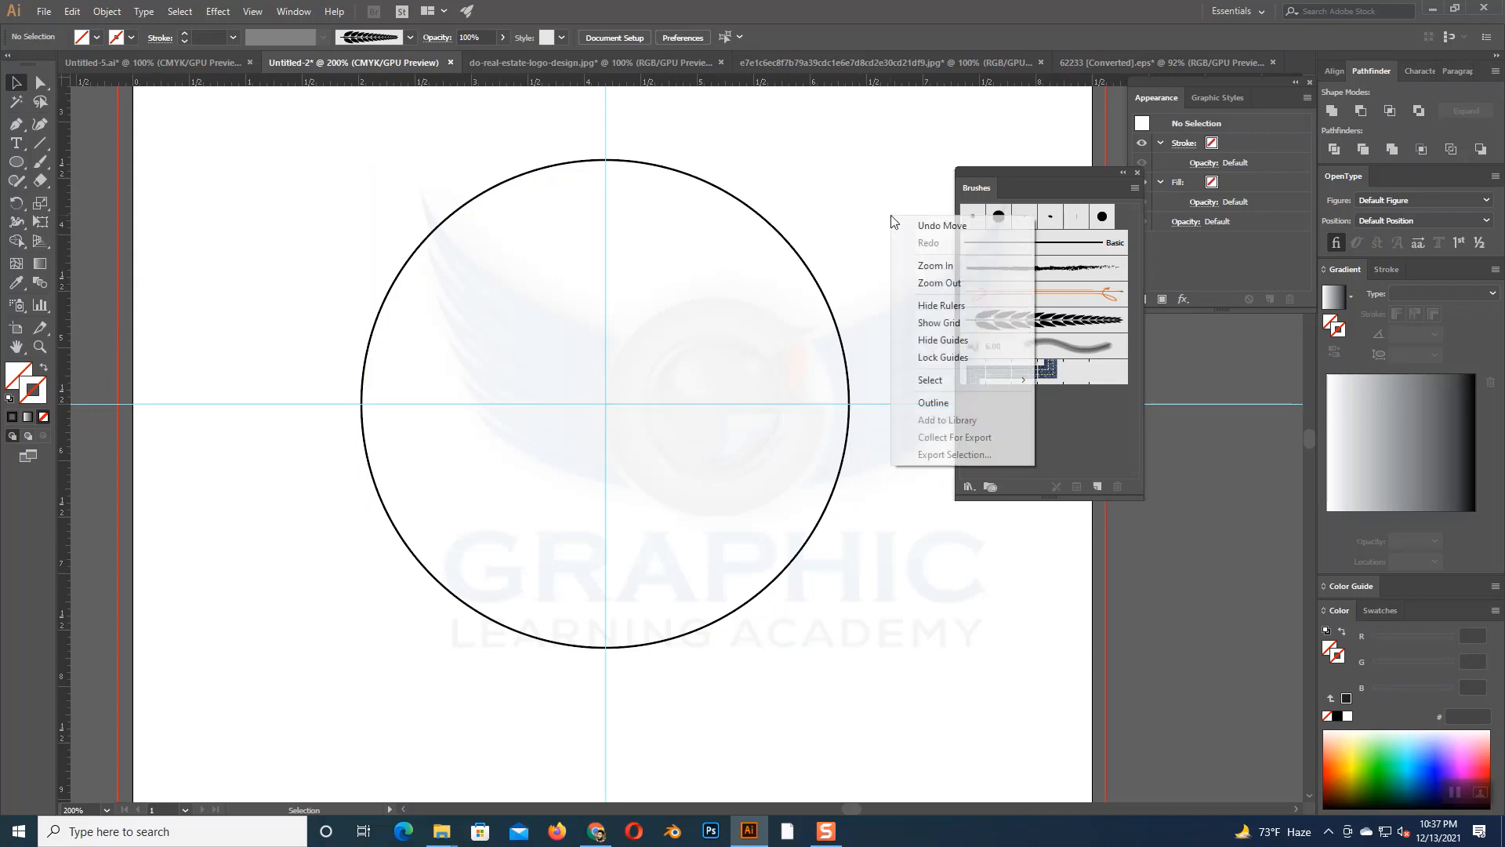
left_click(933, 357)
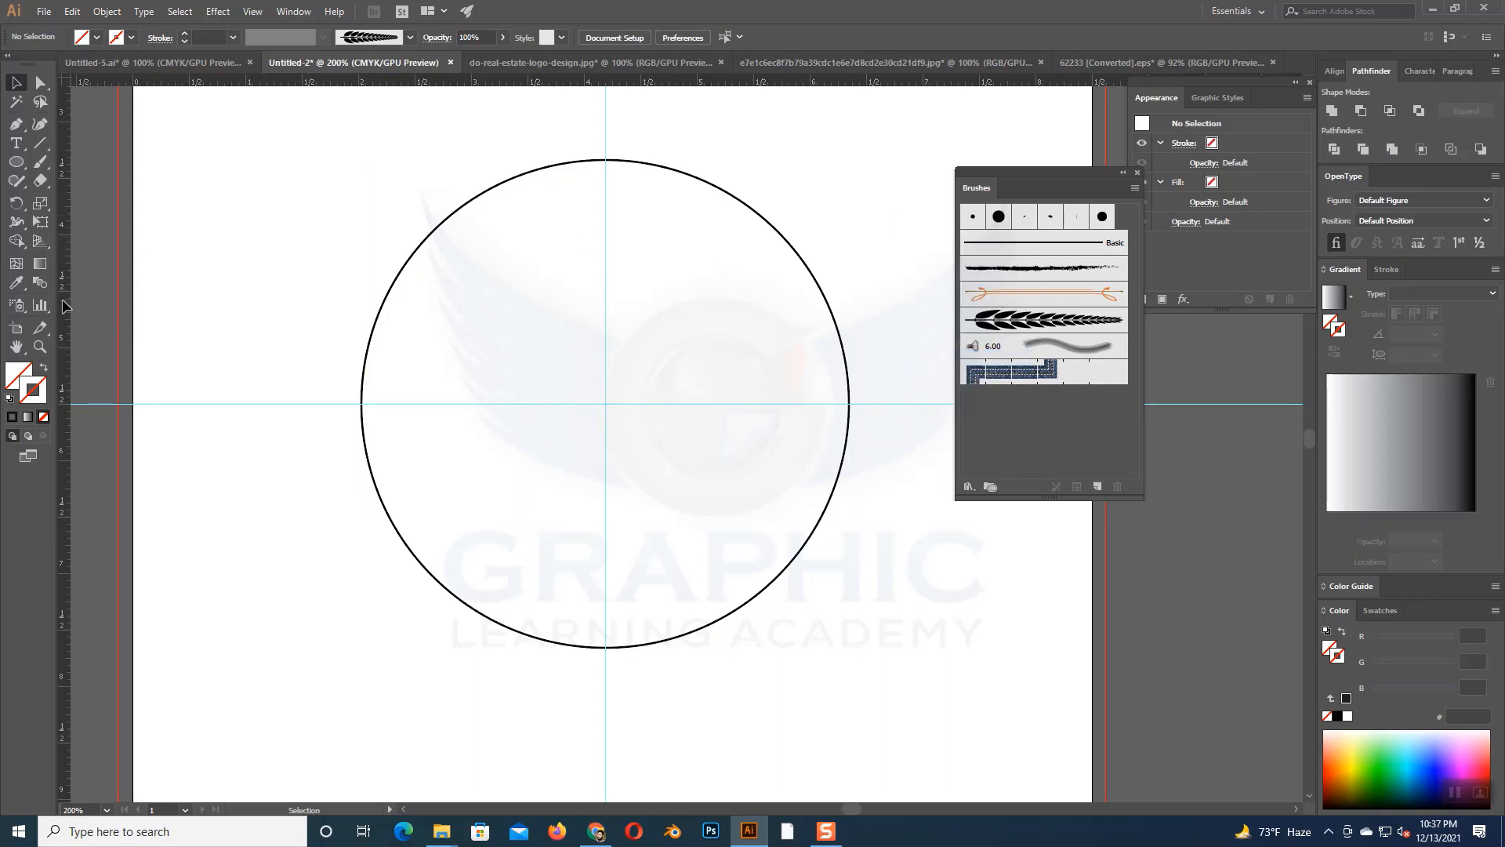
left_click_drag(68, 306, 538, 191)
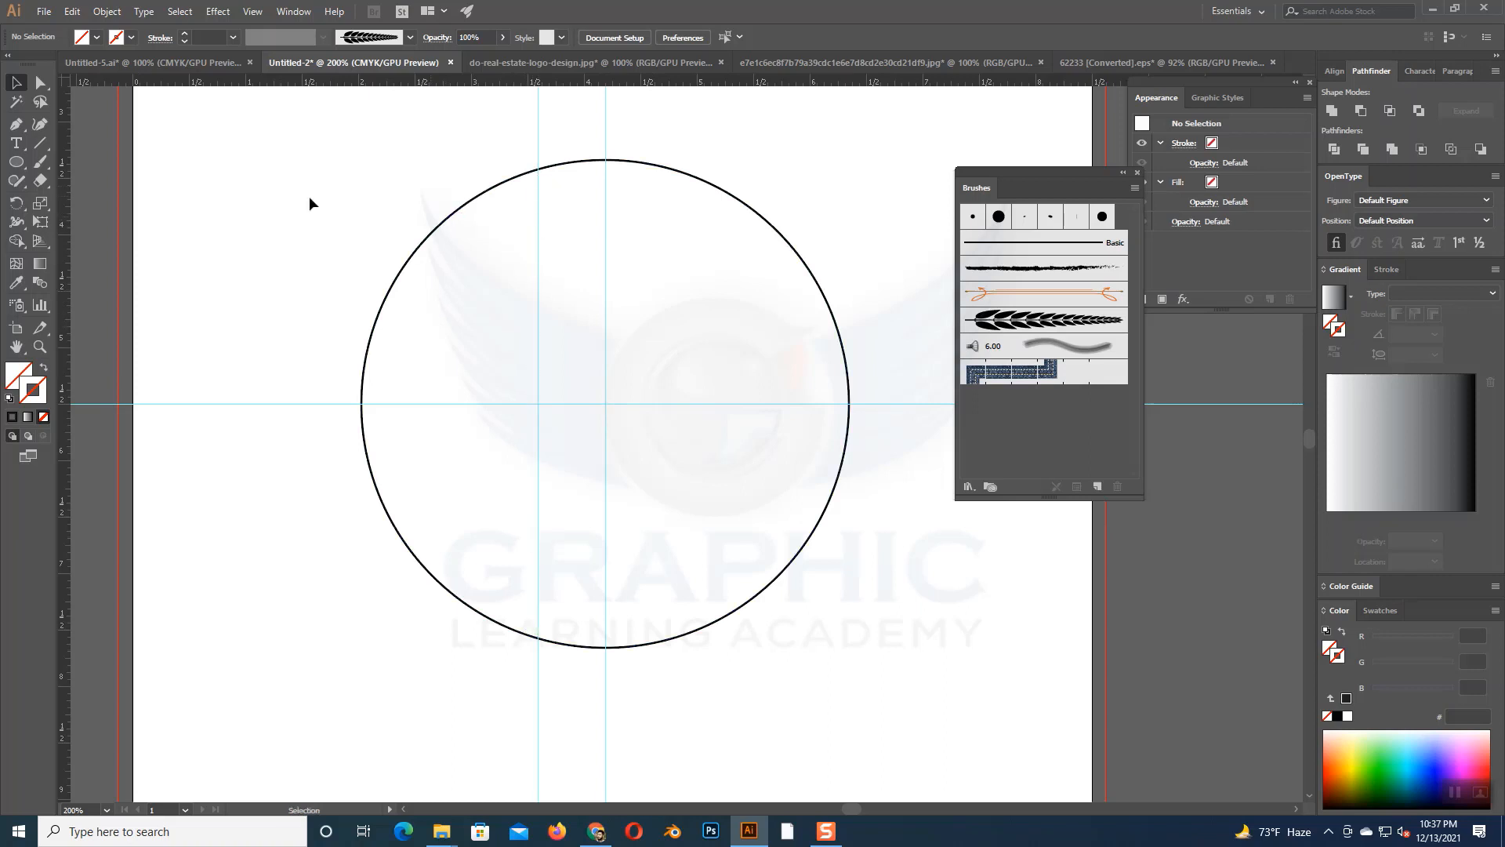
- Add anchor points to the circle at the two places where the vertical guide left of center crosses it
left_click(16, 124)
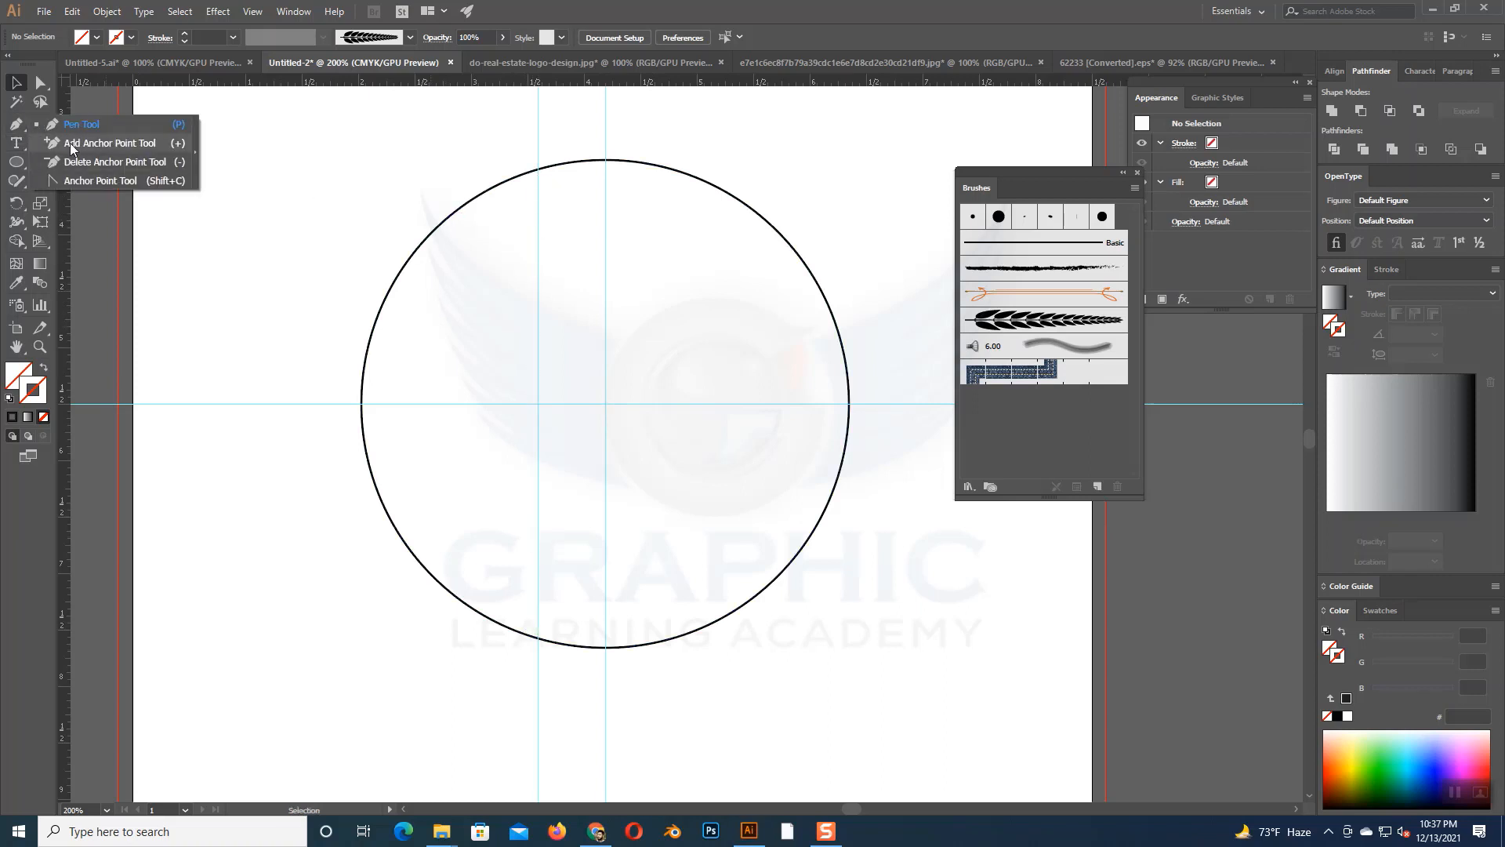
left_click(69, 142)
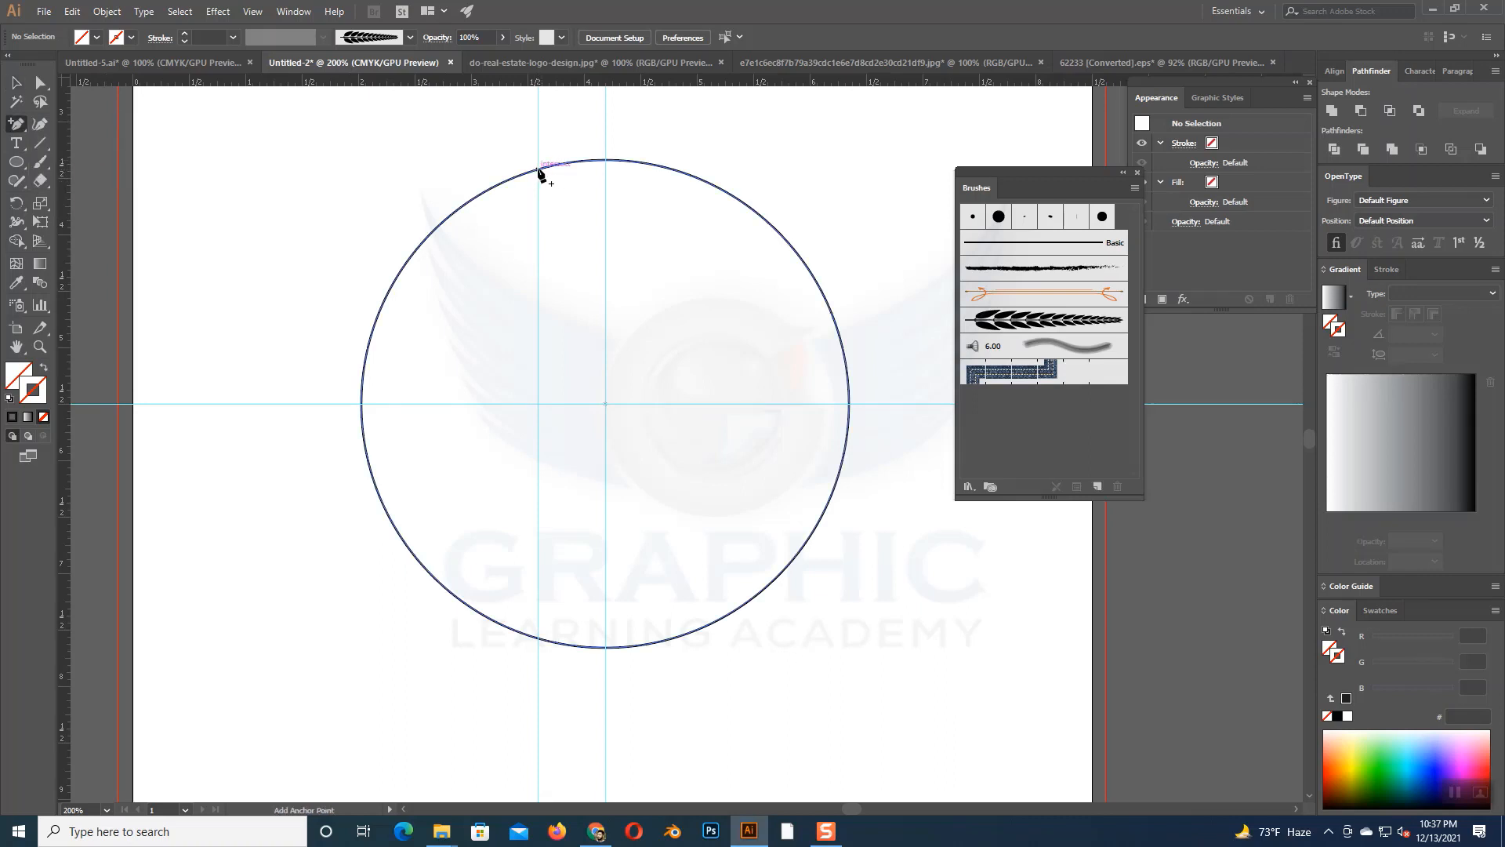
left_click(538, 169)
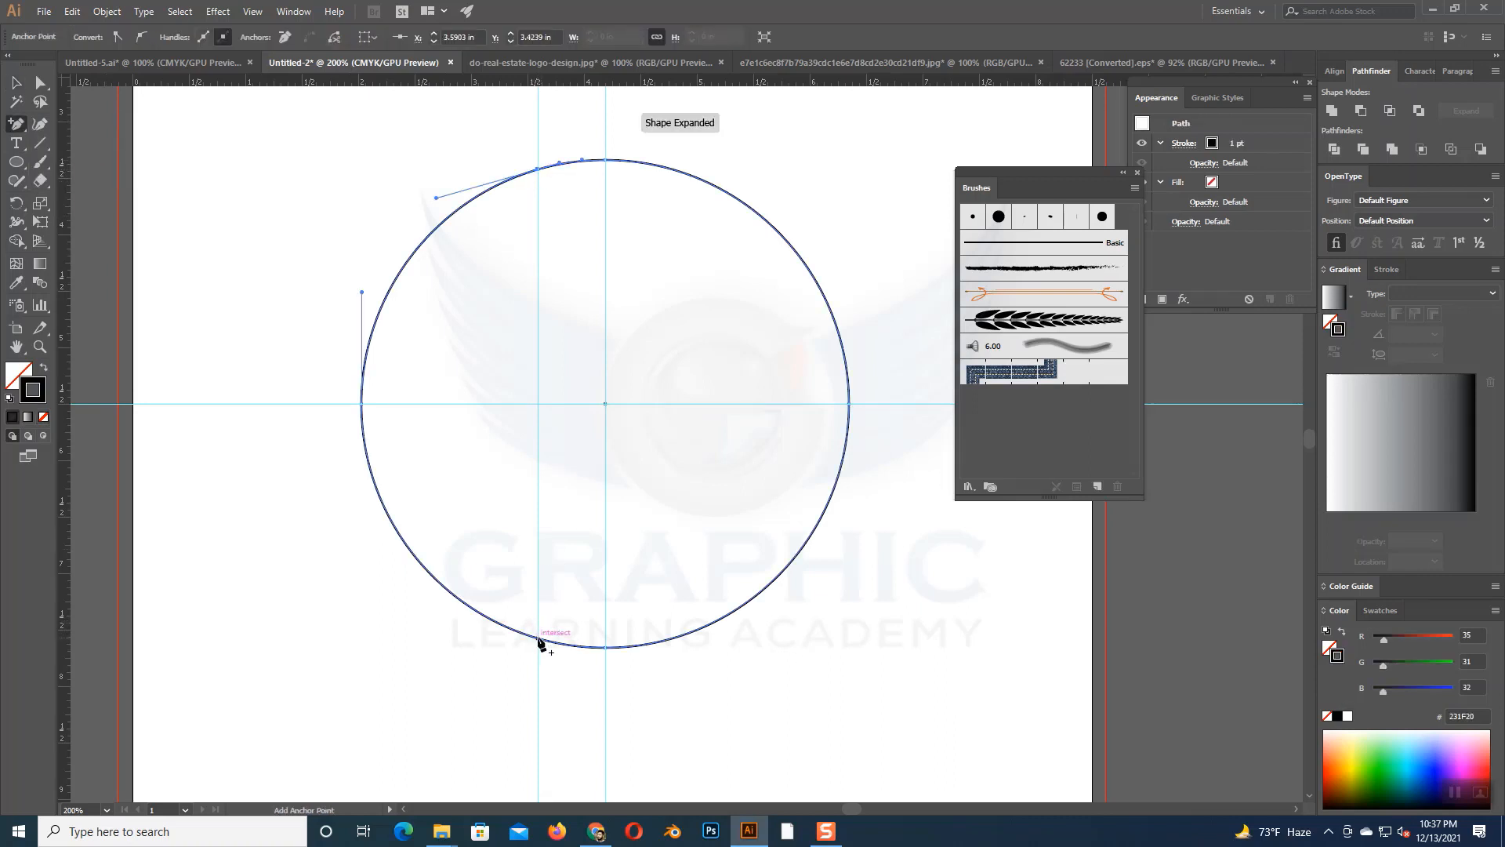
left_click(539, 640)
- Delete the part of the circle right of the off-center vertical guide, keeping only the left arc
left_click(581, 152)
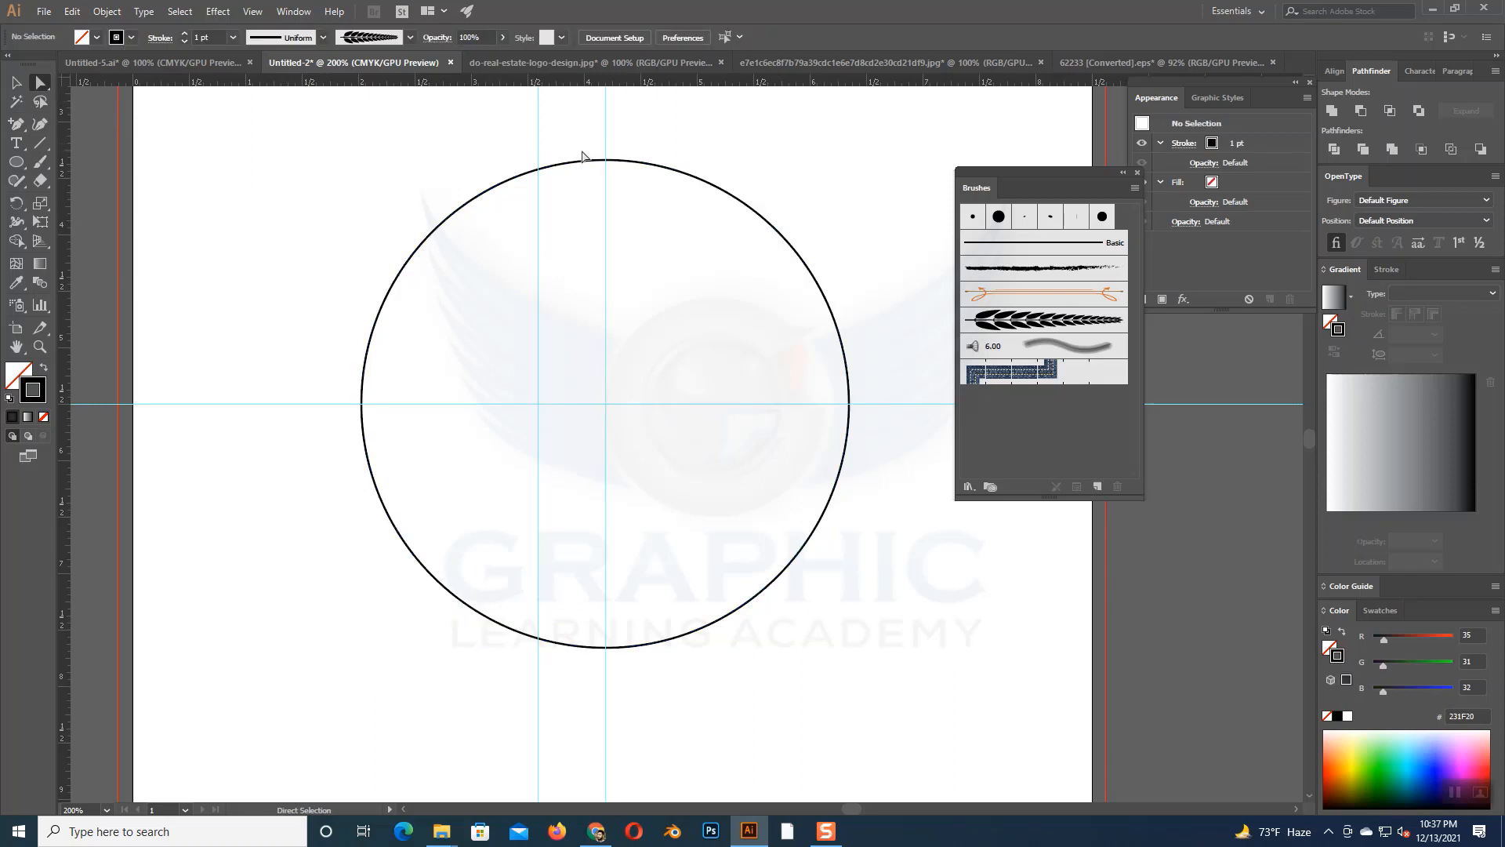
left_click_drag(562, 129, 866, 717)
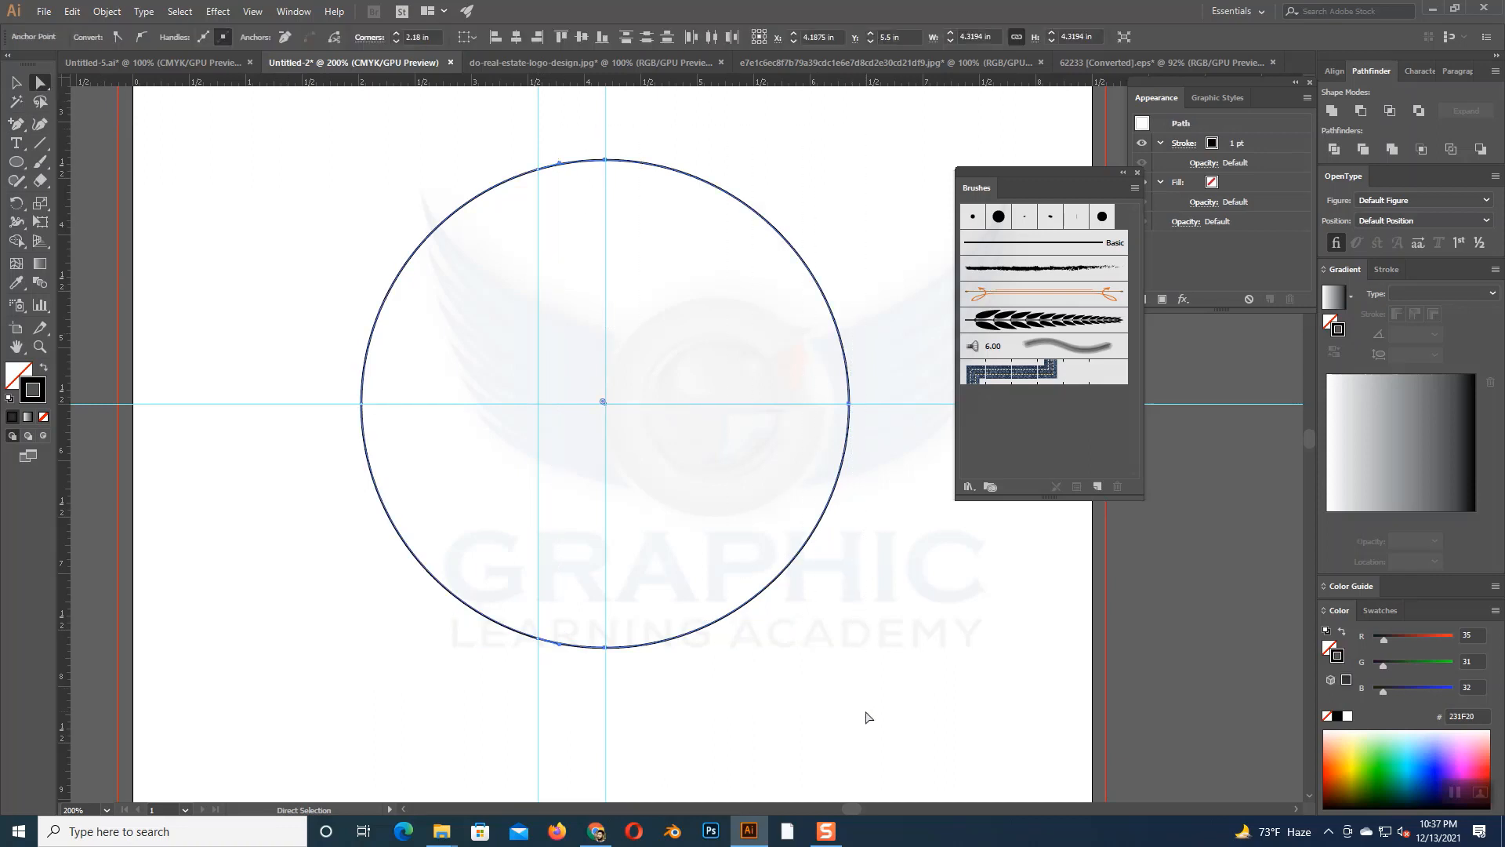
key("Delete")
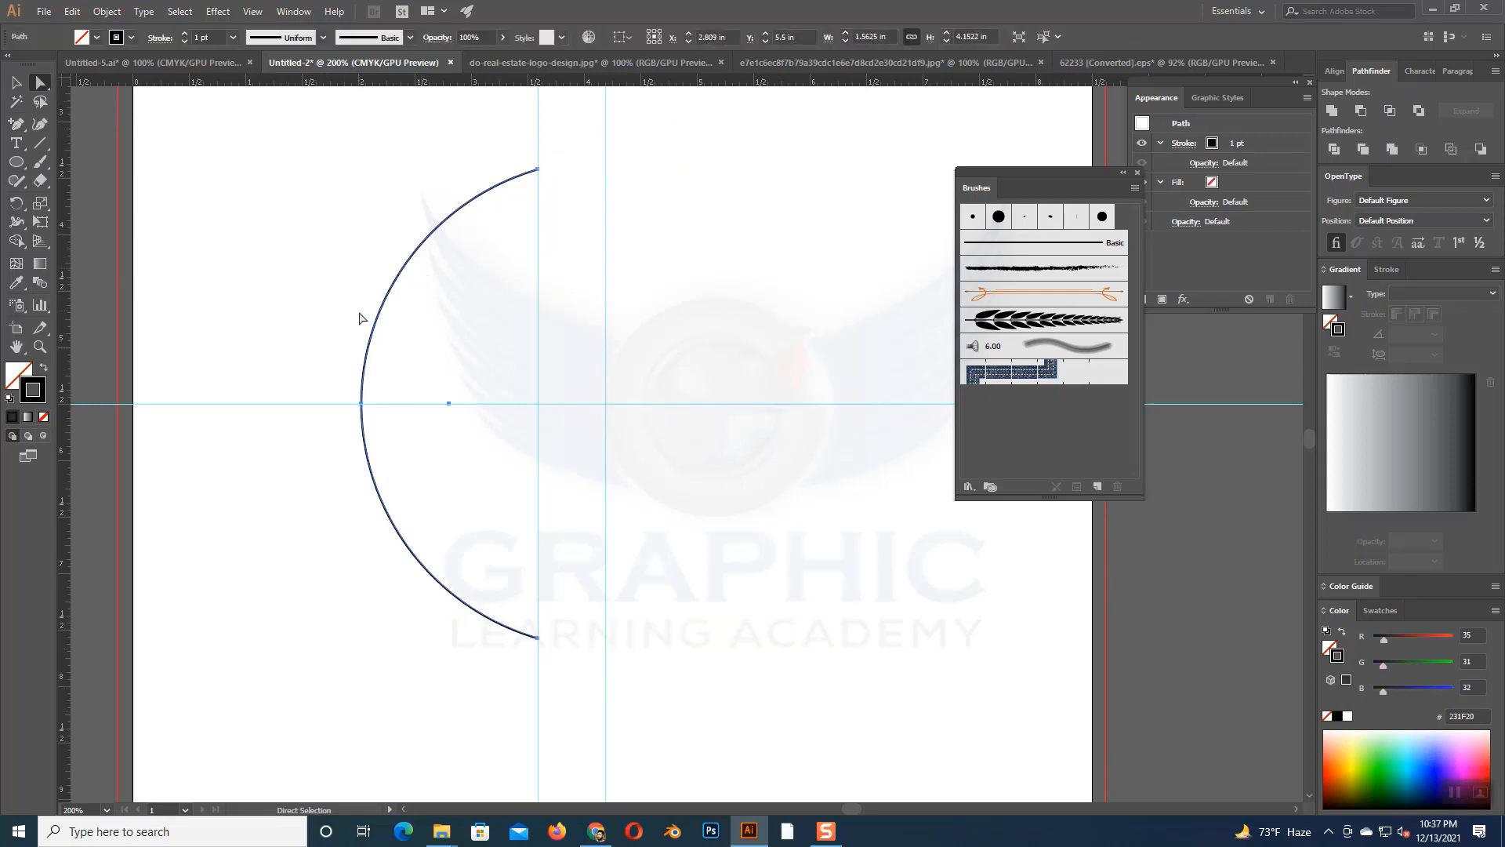
- Apply the leafy branch art brush to the left arc
left_click(18, 82)
key("ctrl+minus")
key("ctrl+minus")
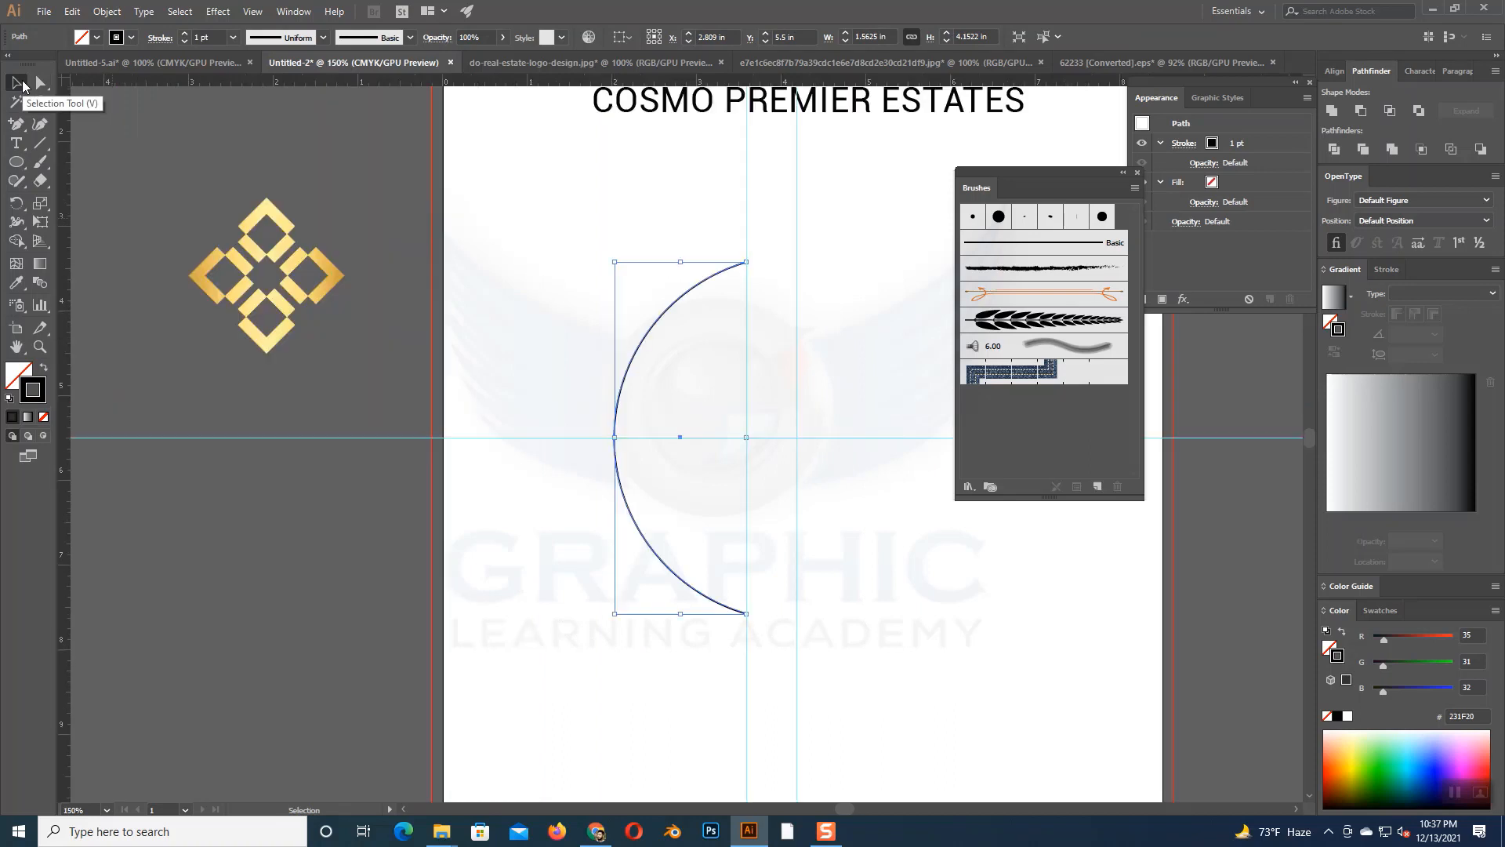
key("space")
left_click_drag(652, 433, 526, 405)
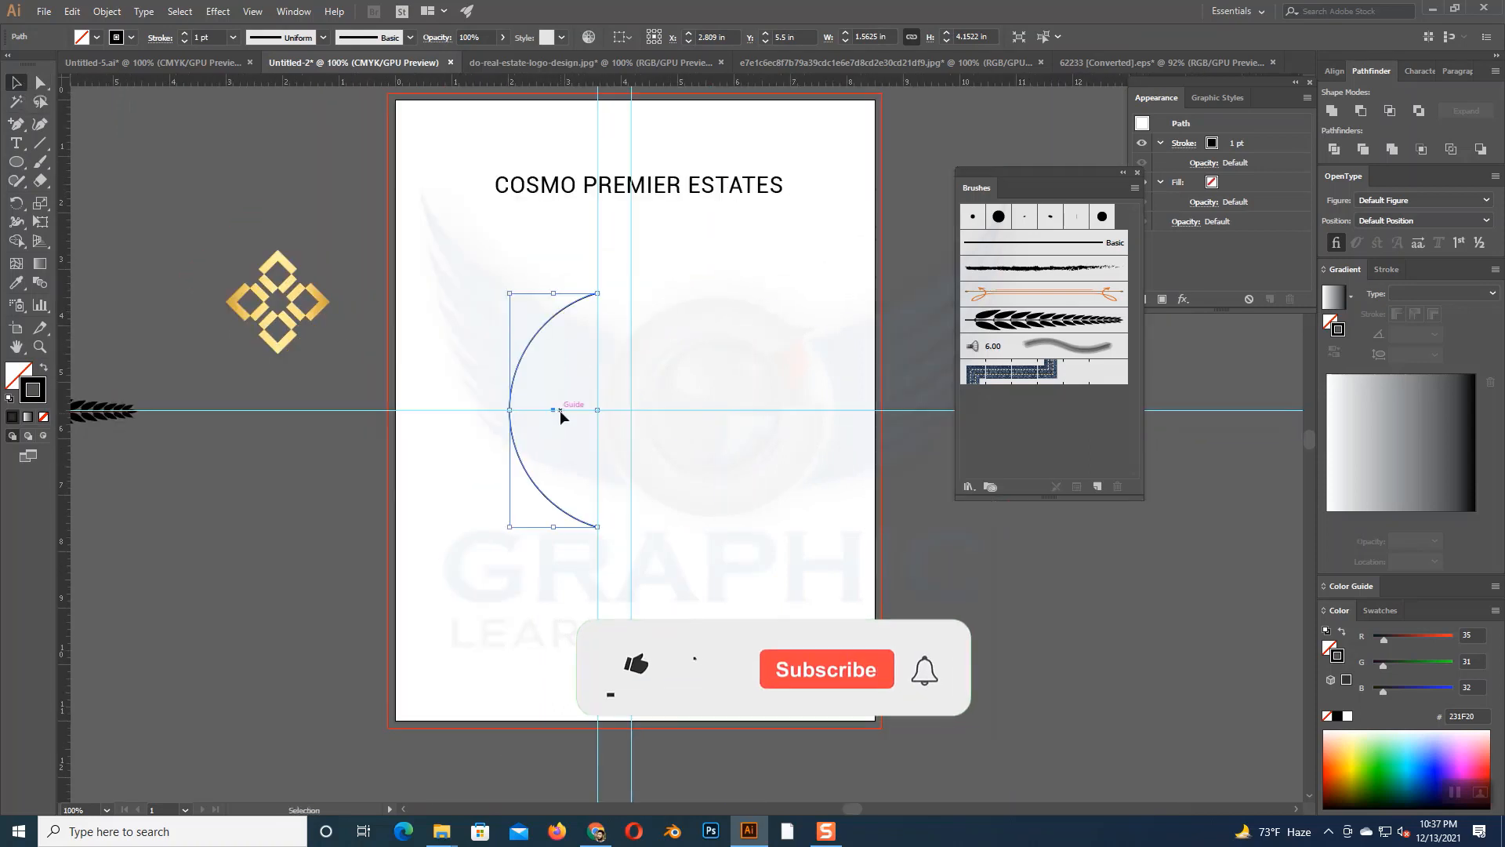
left_click(1051, 321)
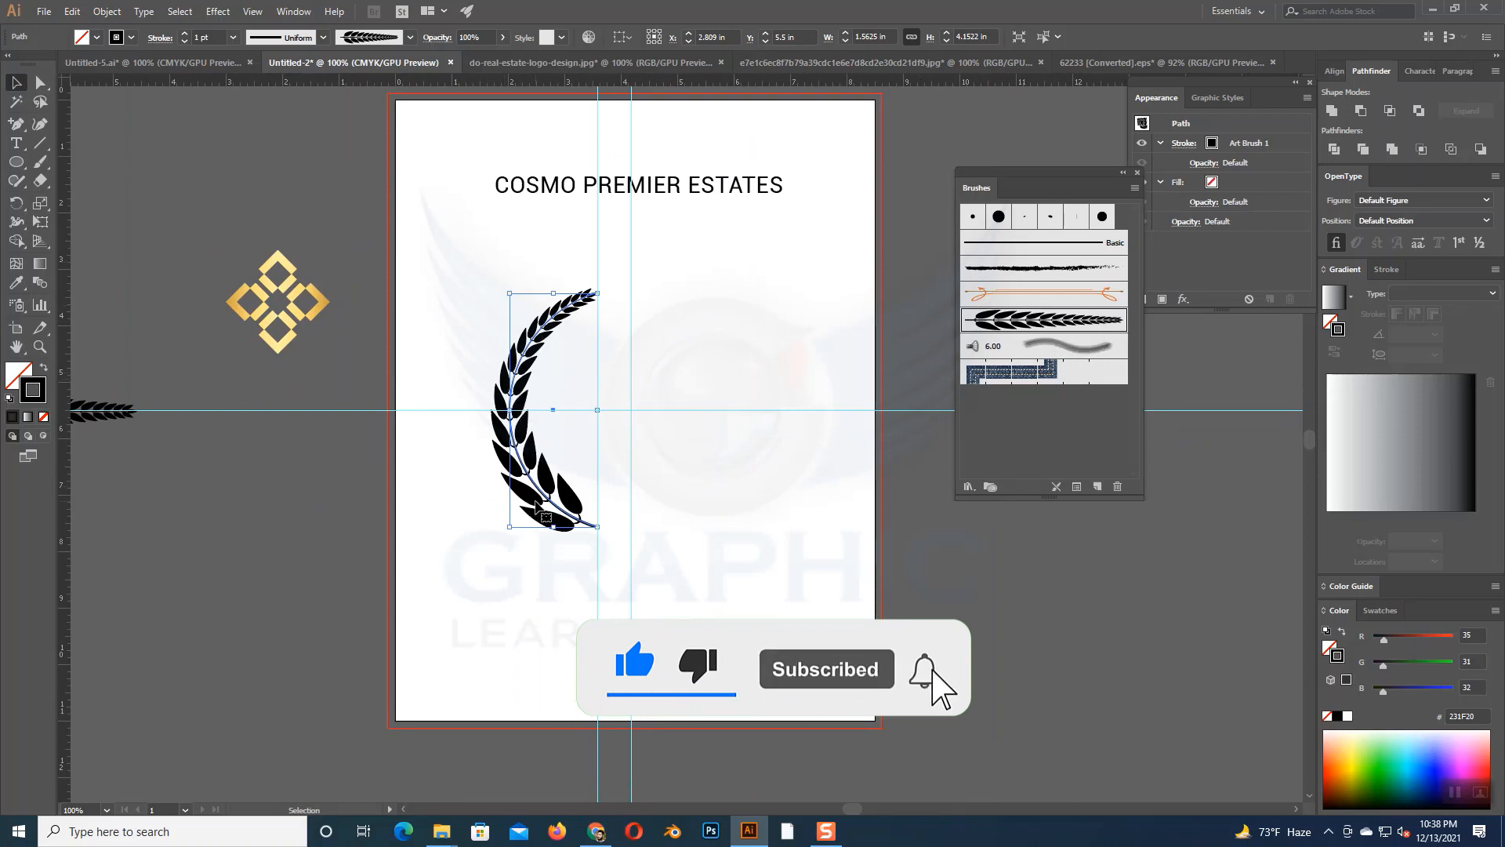
- Create a reflected copy of the leafy arc across the vertical axis
right_click(519, 397)
mouse_move(590, 618)
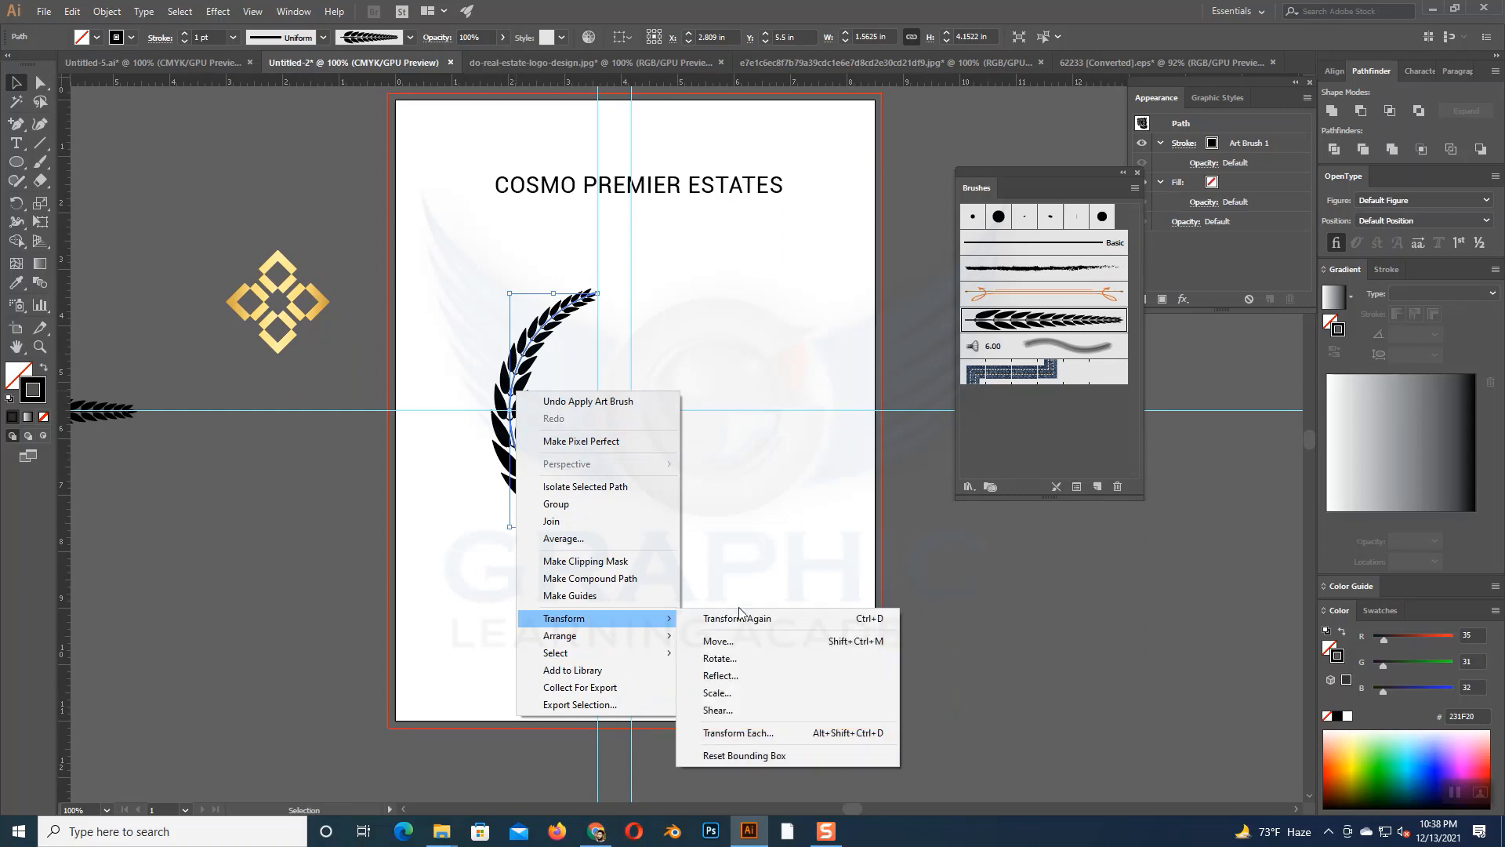
left_click(729, 678)
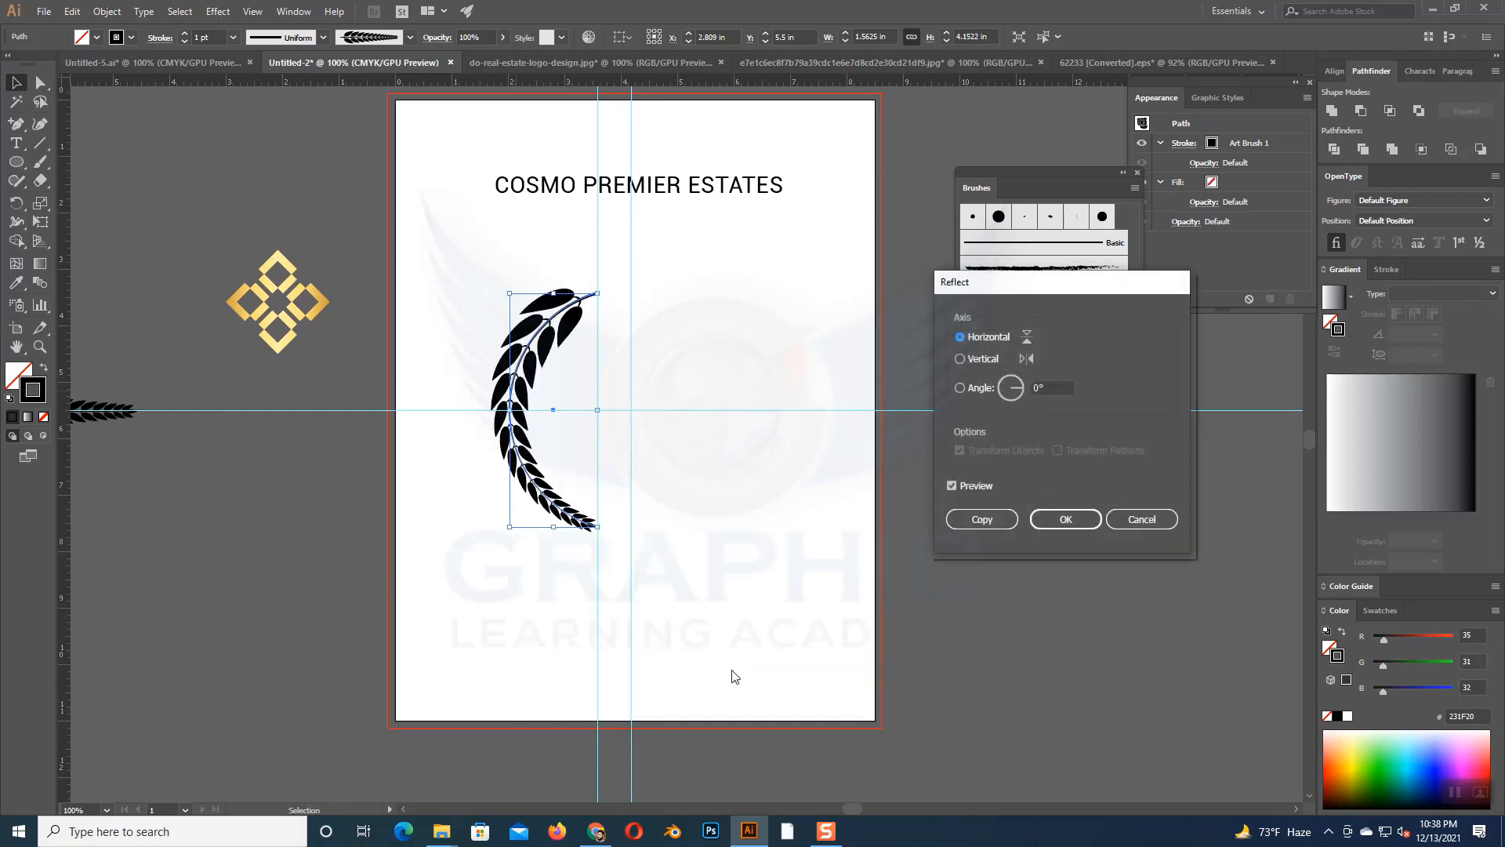
left_click(961, 358)
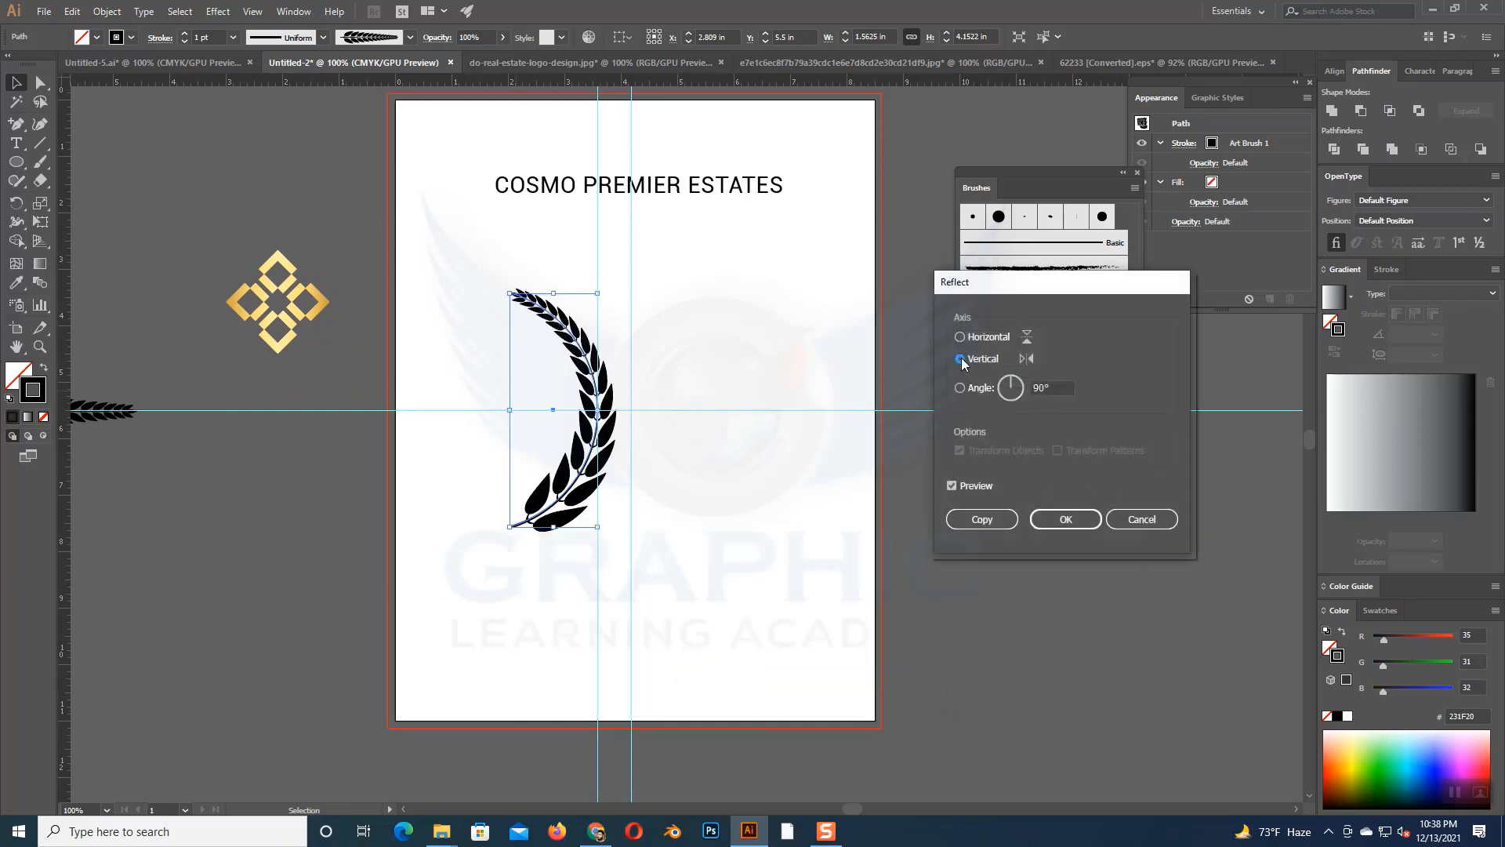
left_click(966, 520)
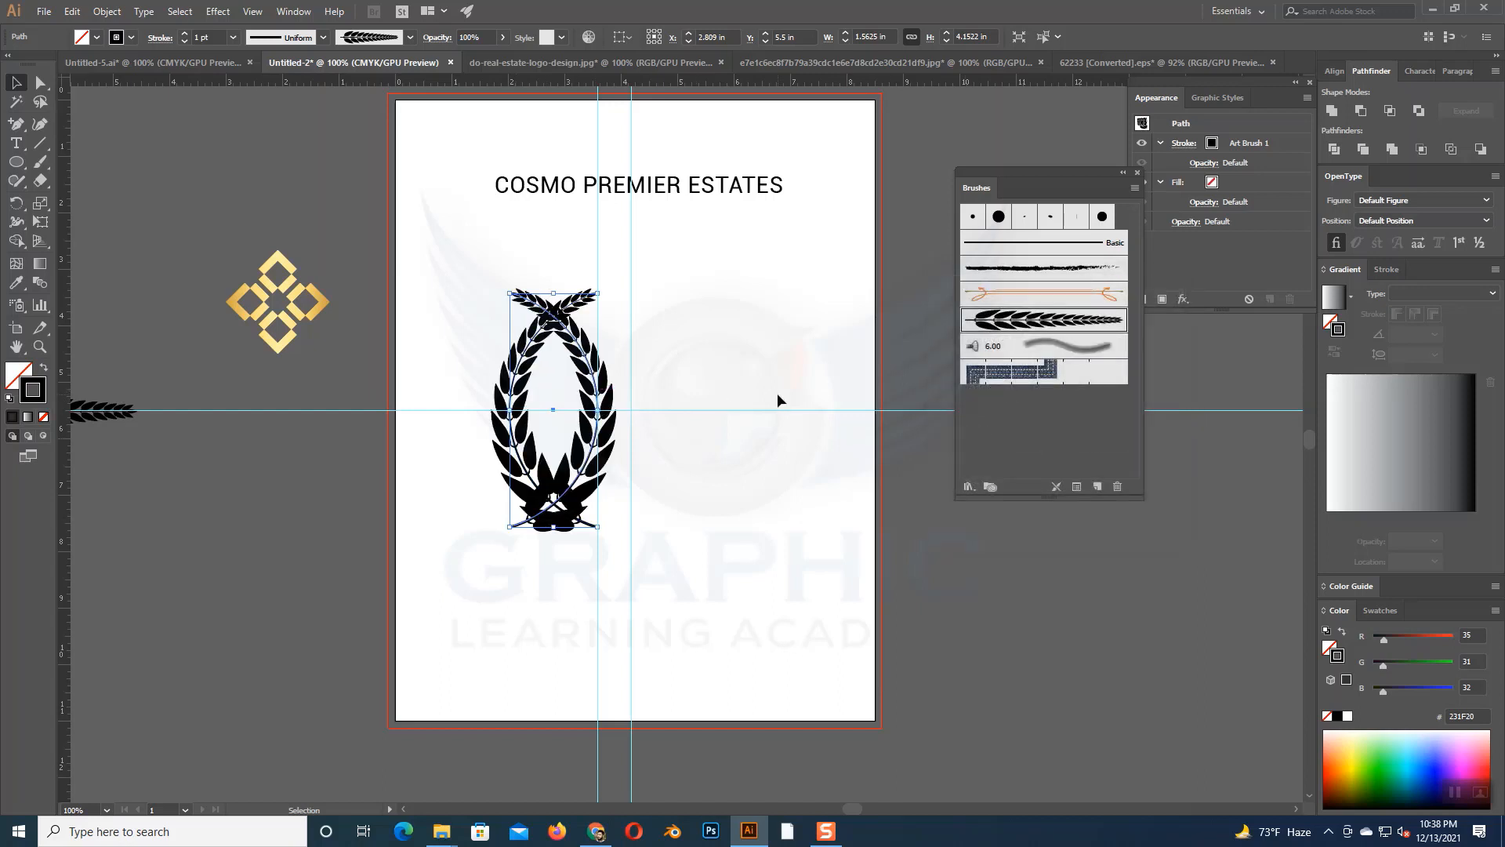
- Move the mirrored branch horizontally to the right, to about X 5.92 in, opposite the original branch
key("Right")
key("Right")
key("Right")
key("Right")
key("Right")
key("Right")
key("Right")
key("Right")
key("Right")
key("Right")
key("Right")
key("Right")
key("Right")
key("Right")
key("Right")
key("Right")
key("Right")
key("Right")
key("Right")
key("Right")
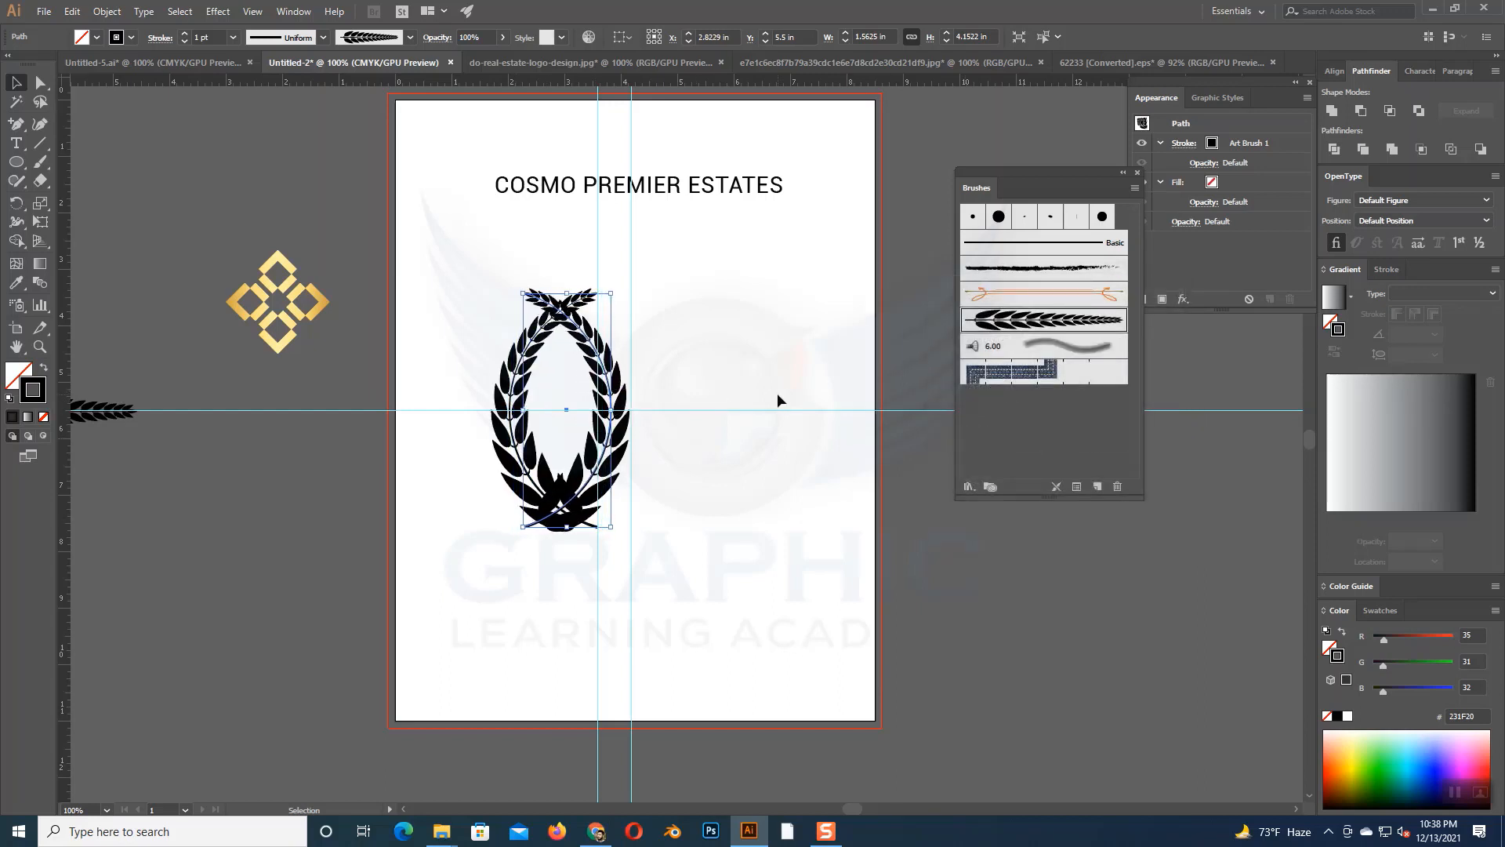
key("Right")
key("Right")
key("Right")
key("Right")
key("Right")
key("Right")
key("Right")
key("Right")
key("Right")
key("Right")
key("Right")
key("Right")
key("Right")
key("Right")
key("Right")
key("Right")
key("Right")
key("Right")
key("Right")
key("Right")
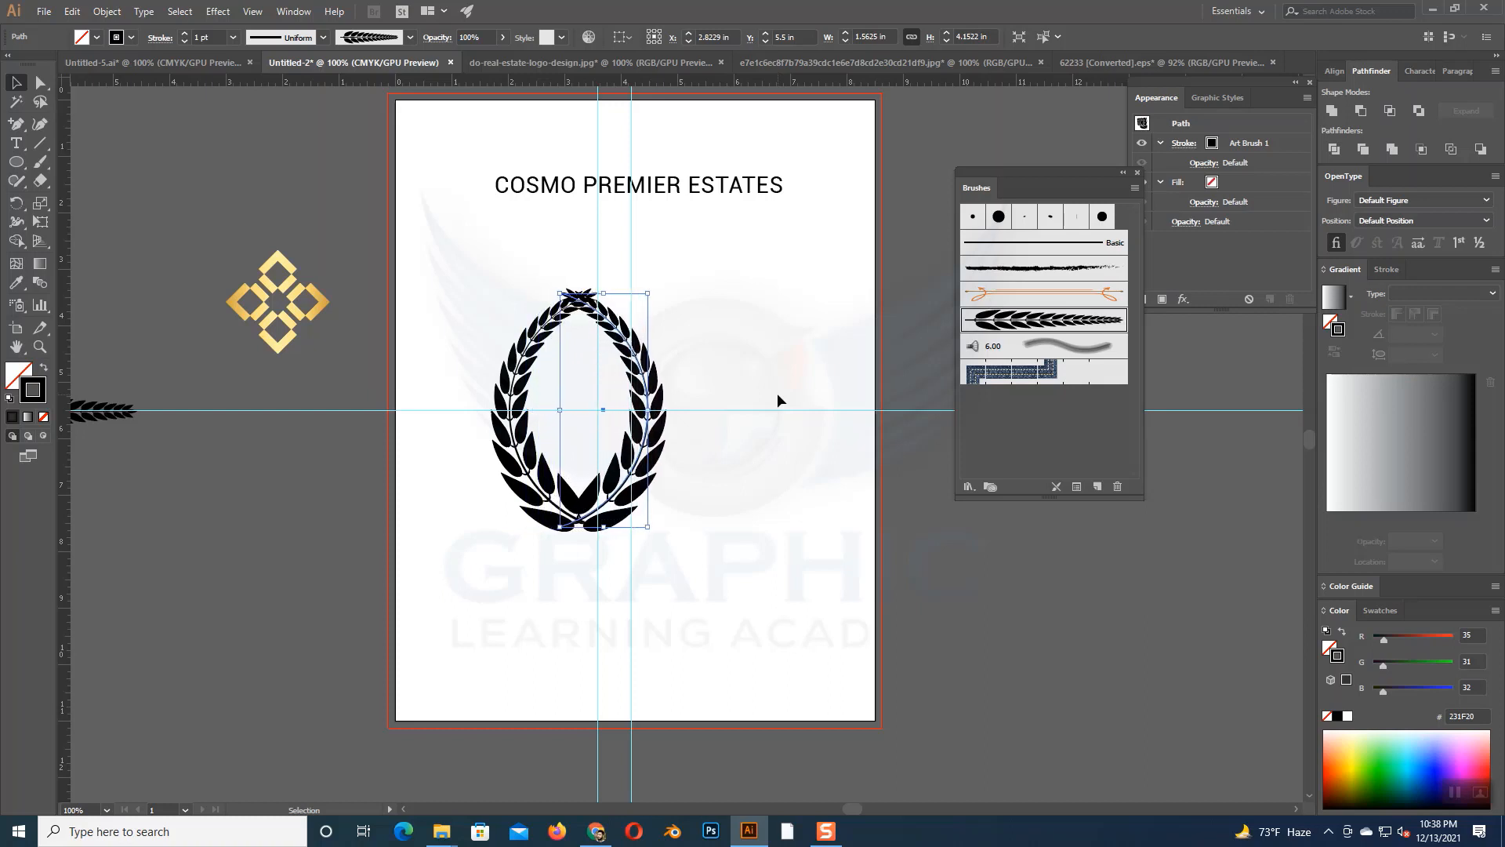
key("Right")
key("Right")
key("Right")
key("Right")
key("Right")
key("Right")
key("Right")
key("Right")
key("Right")
key("Right")
key("Right")
key("Right")
key("Right")
key("Right")
key("Right")
key("Right")
key("Right")
key("Right")
key("Right")
key("Right")
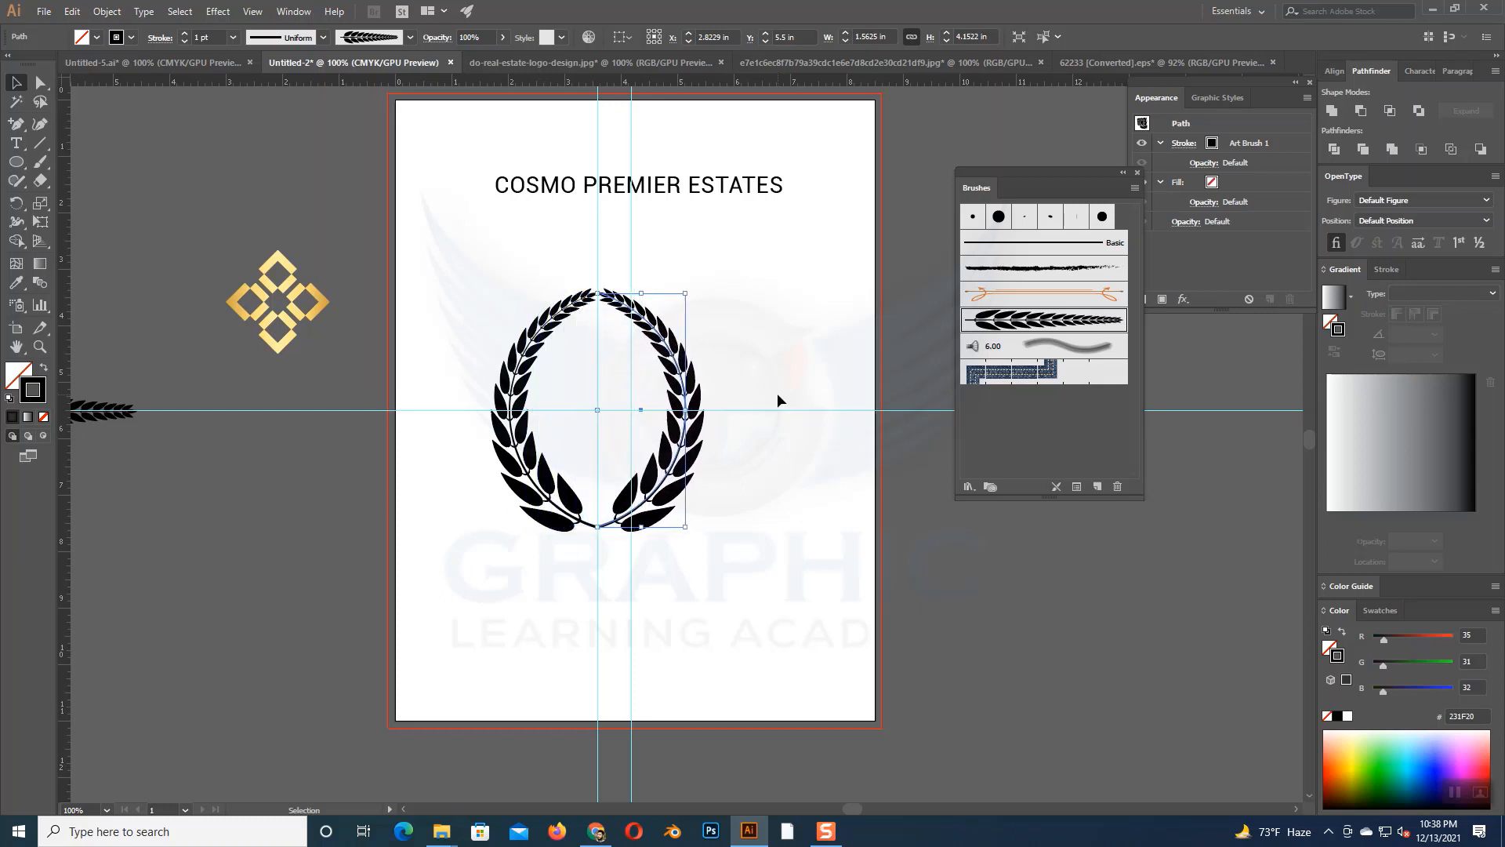
key("Right")
key("Right")
key("Right")
key("Right")
key("Right")
key("Right")
key("Right")
key("Right")
key("Right")
key("Right")
key("Right")
key("Right")
key("Right")
key("Right")
key("Right")
key("Right")
key("Right")
key("Right")
key("Right")
key("Right")
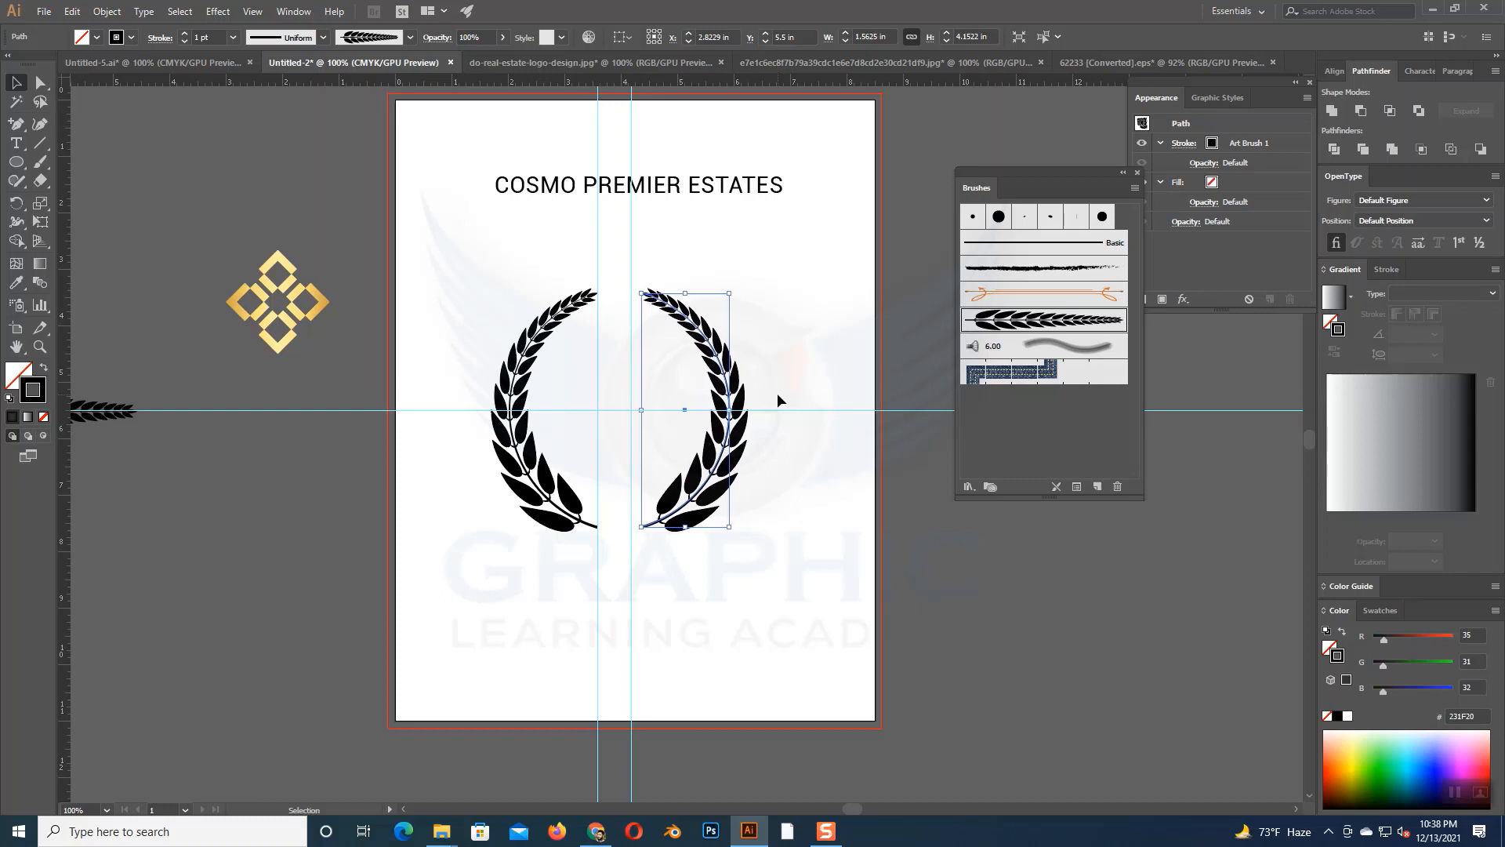
key("Right")
key("Right")
key("Right")
key("Right")
key("Right")
key("Right")
key("Right")
key("Right")
key("Right")
key("Right")
key("Right")
key("Right")
key("Right")
key("Right")
key("Right")
key("Right")
key("Right")
key("Right")
key("Right")
key("Right")
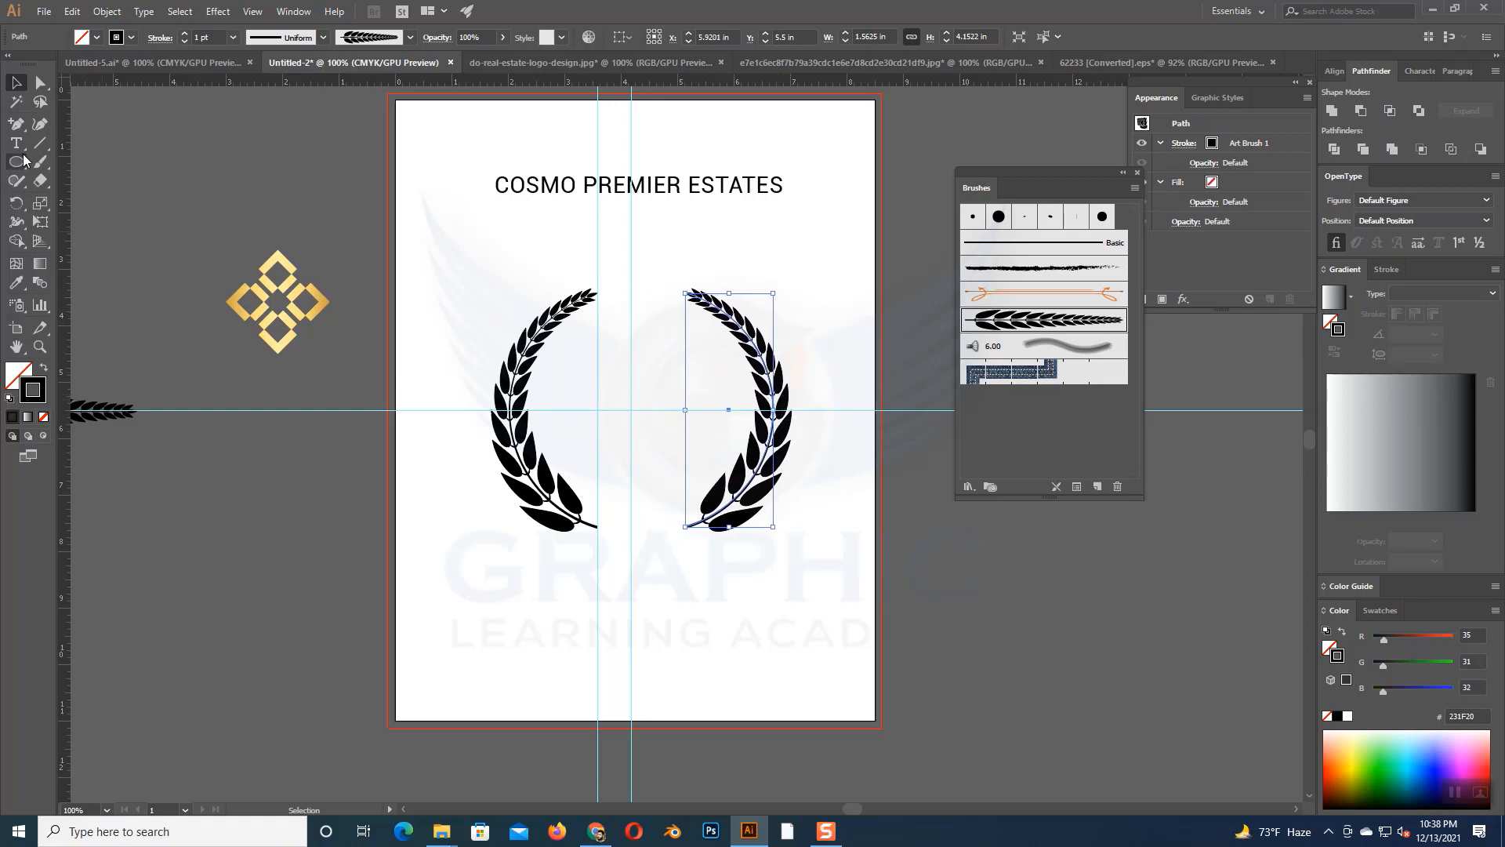
- Use a spacer rectangle about 0.6 by 0.93 in, spanning the two vertical guides, to place a third guide equally far right of the center guide
left_click_drag(23, 161, 74, 167)
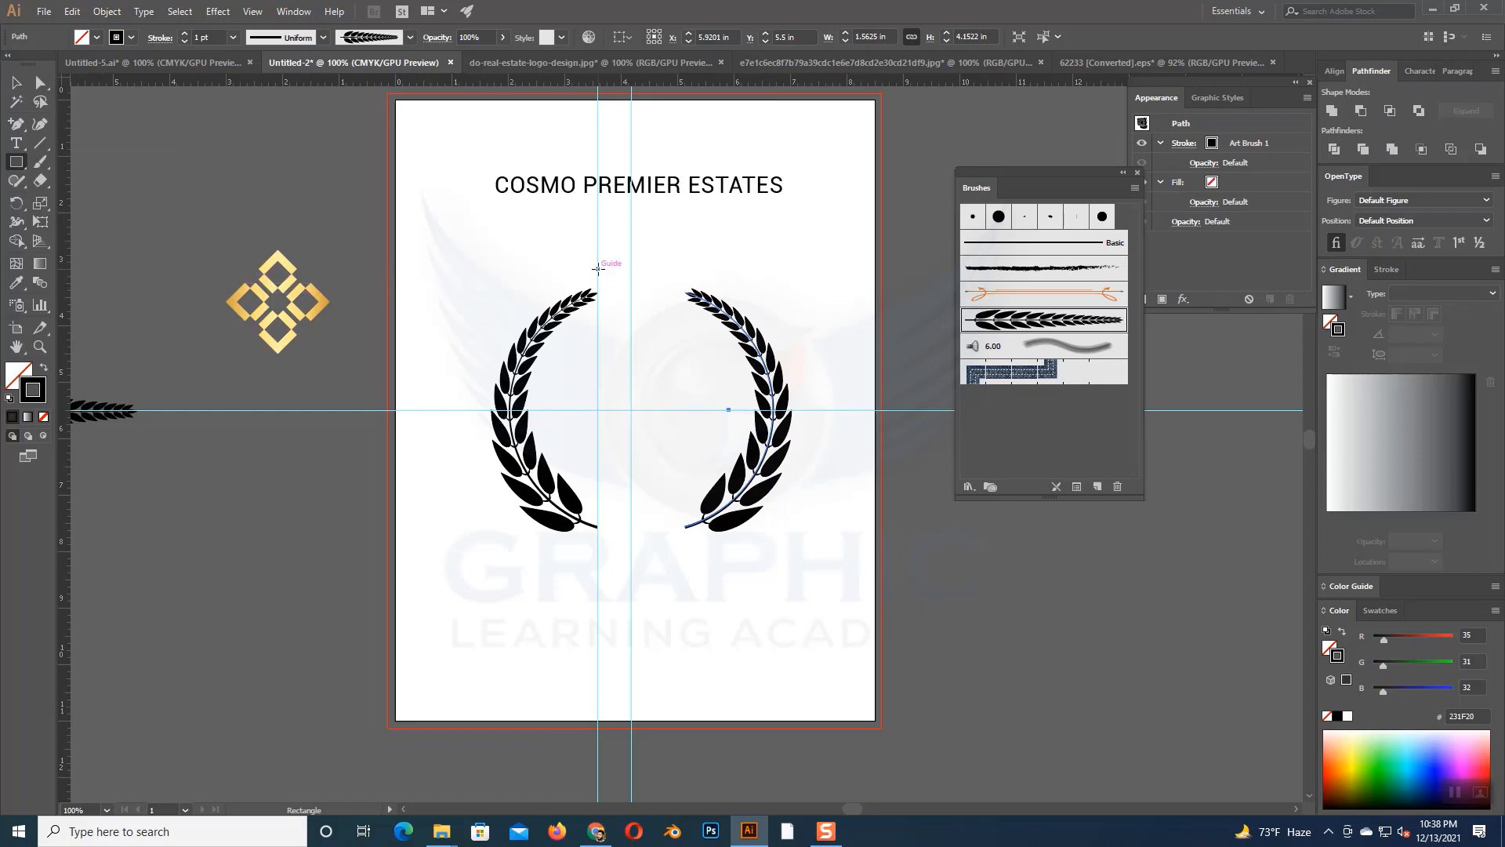
mouse_move(597, 269)
left_mouse_down()
mouse_move(625, 280)
mouse_move(632, 320)
left_mouse_up()
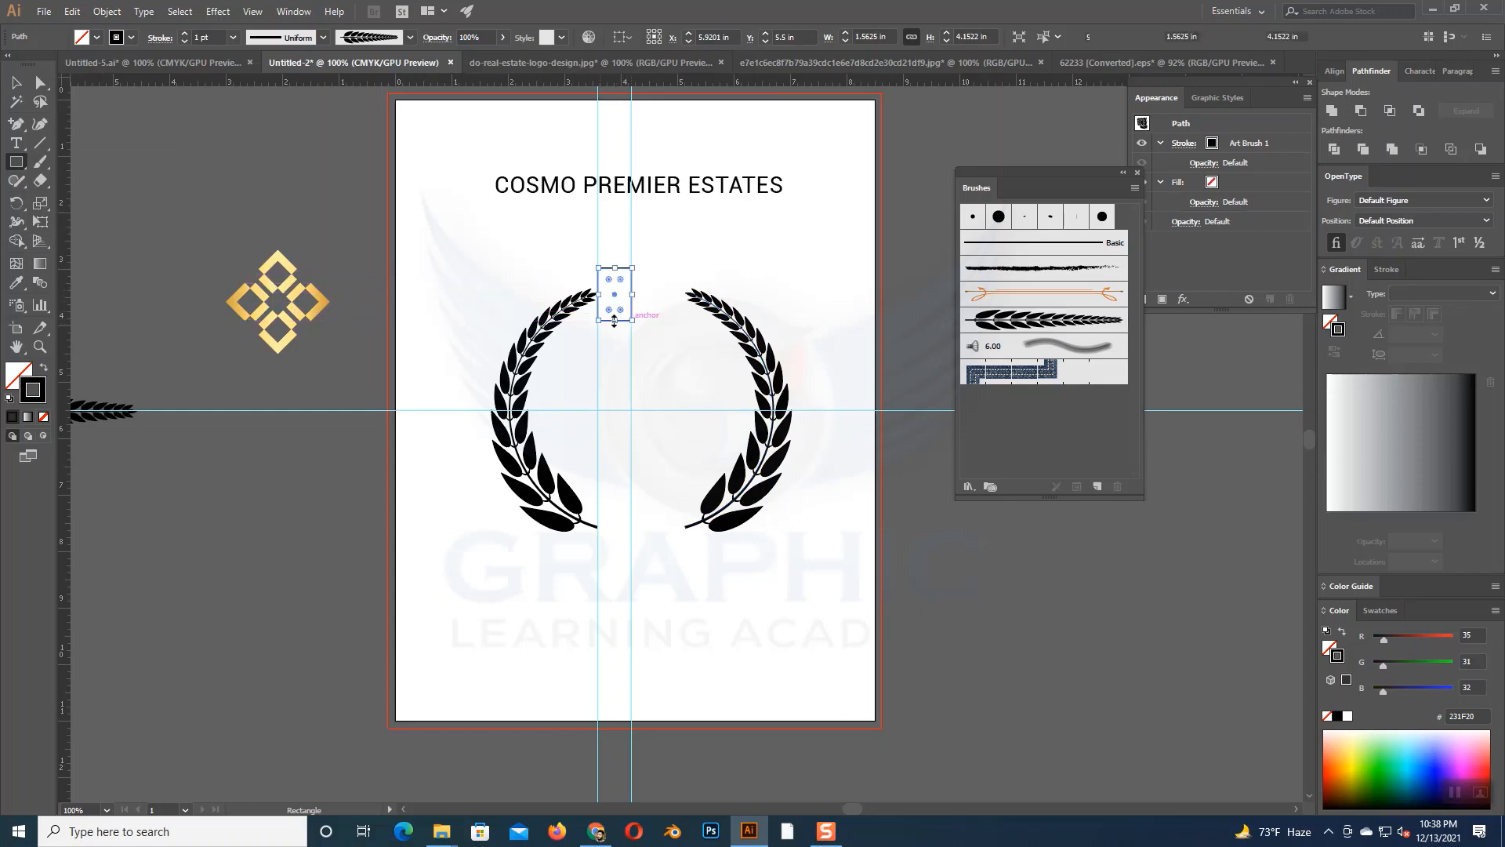
left_click(18, 88)
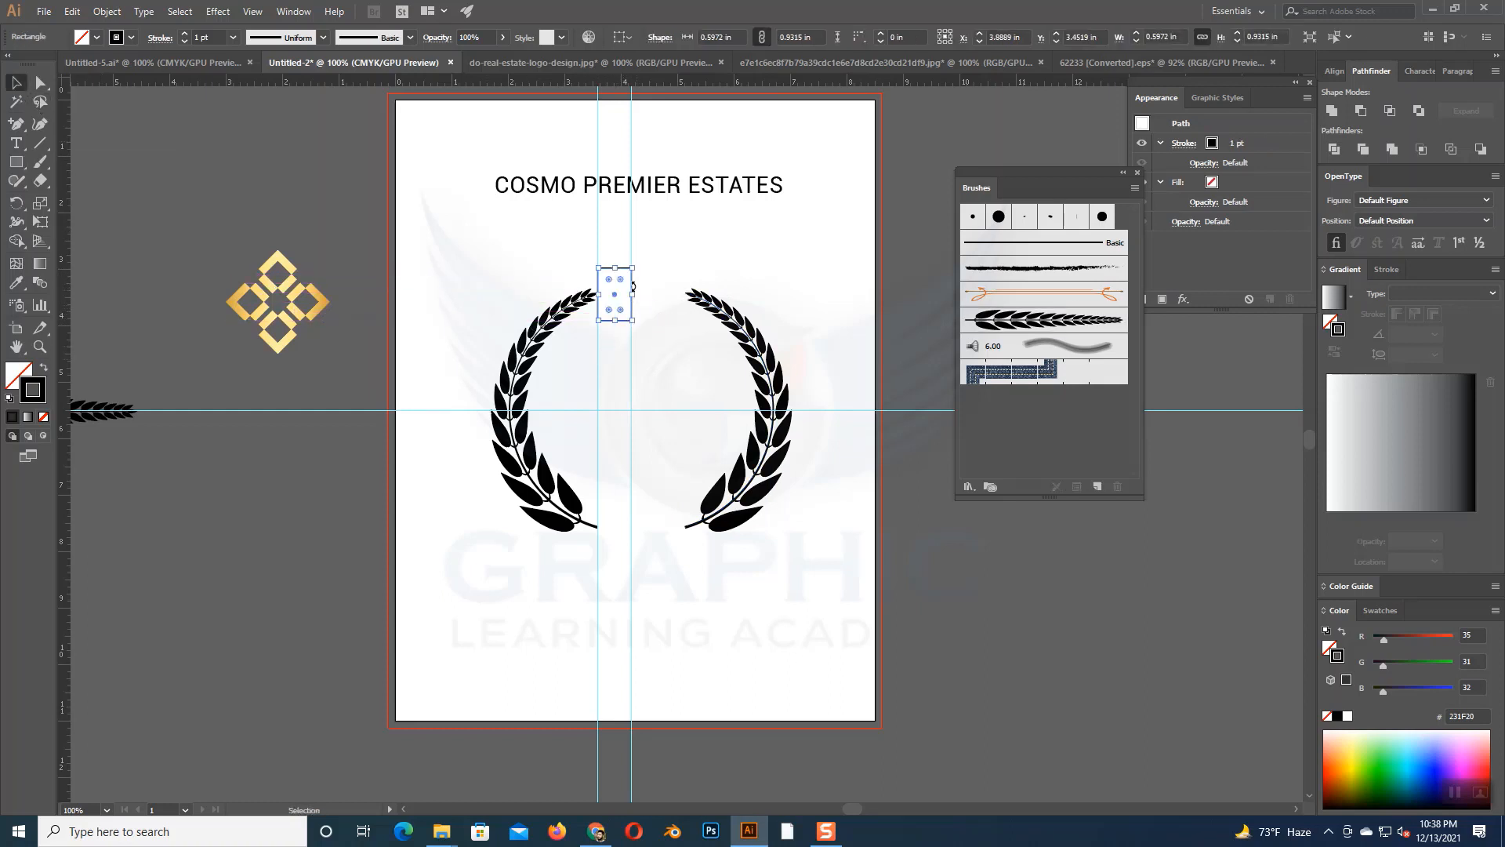
left_click_drag(634, 290, 671, 303)
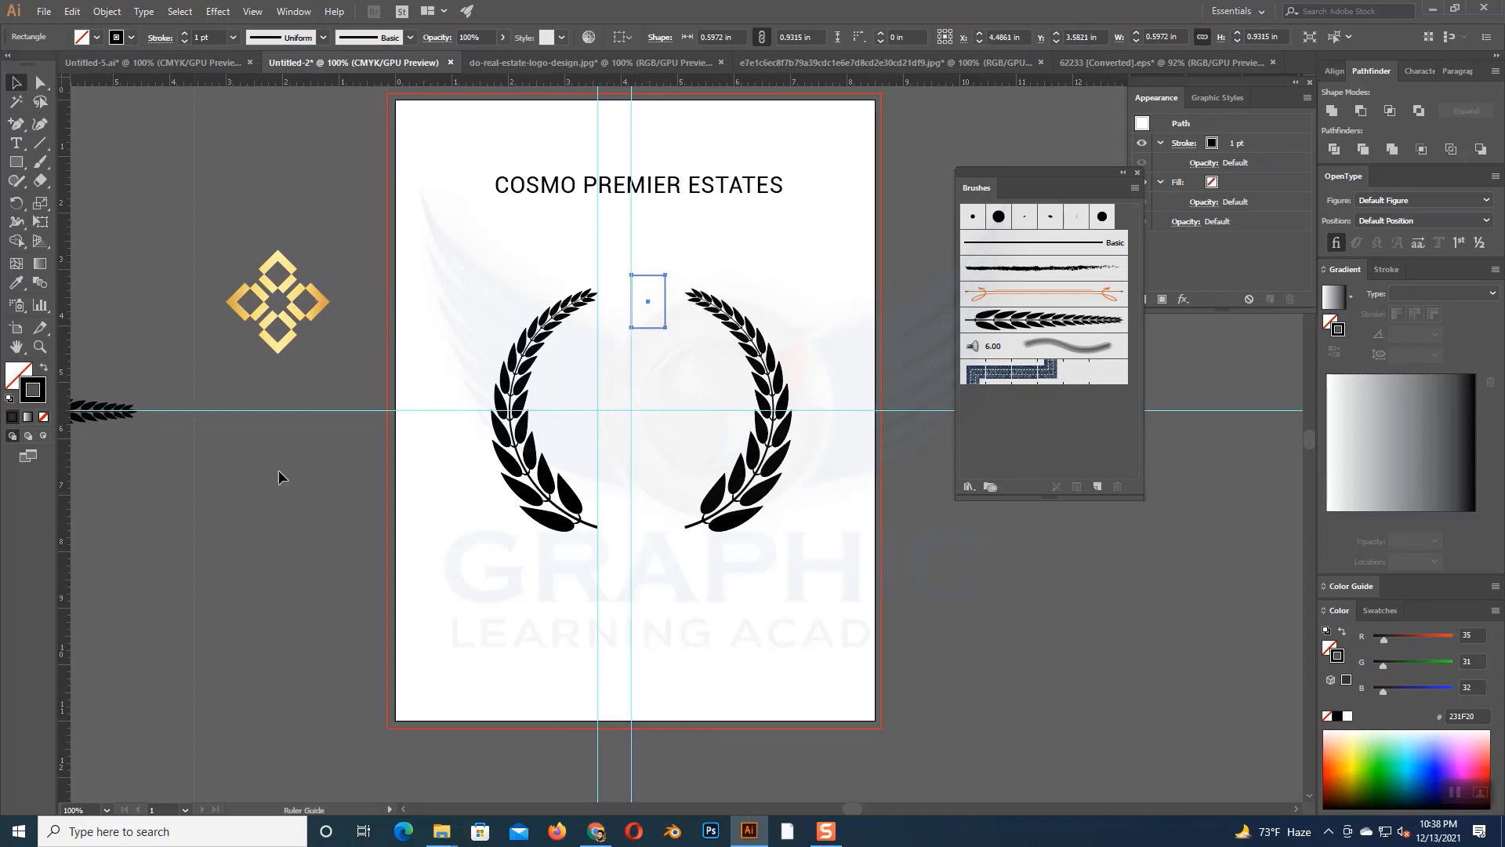
left_click(789, 292)
- Move the mirrored branch left to about X 5.56 in so that its ends meet the third vertical guide
left_click(745, 342)
key("Left")
key("Left")
key("Left")
key("Left")
key("Left")
key("Left")
key("Left")
key("Left")
key("Left")
key("Left")
key("Left")
key("Left")
key("Left")
key("Left")
key("Left")
key("Left")
key("Left")
key("Left")
key("Left")
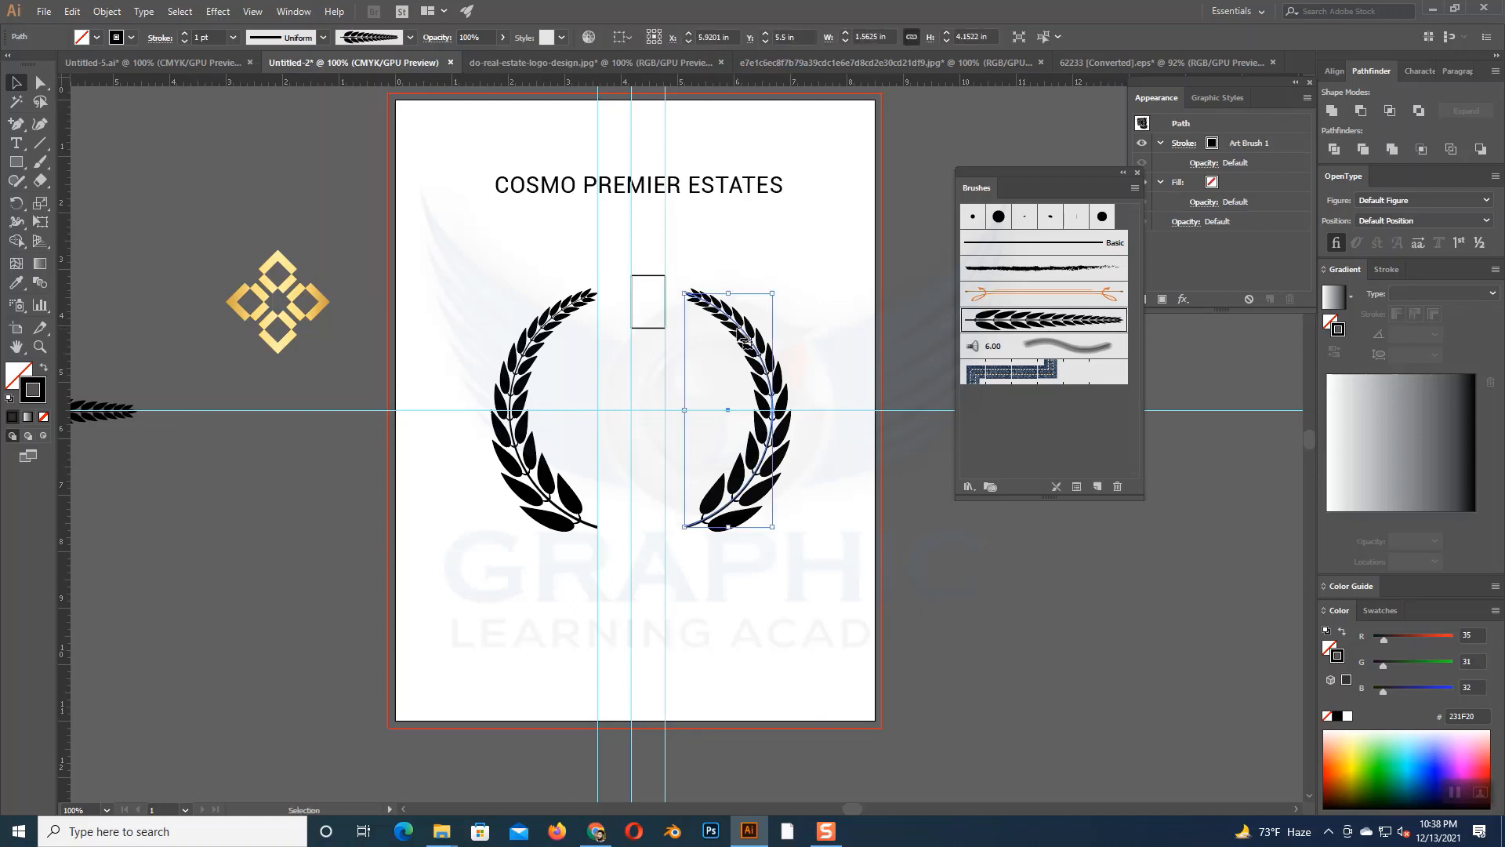
key("Left")
key("Left")
key("Left")
key("Left")
key("Left")
key("Left")
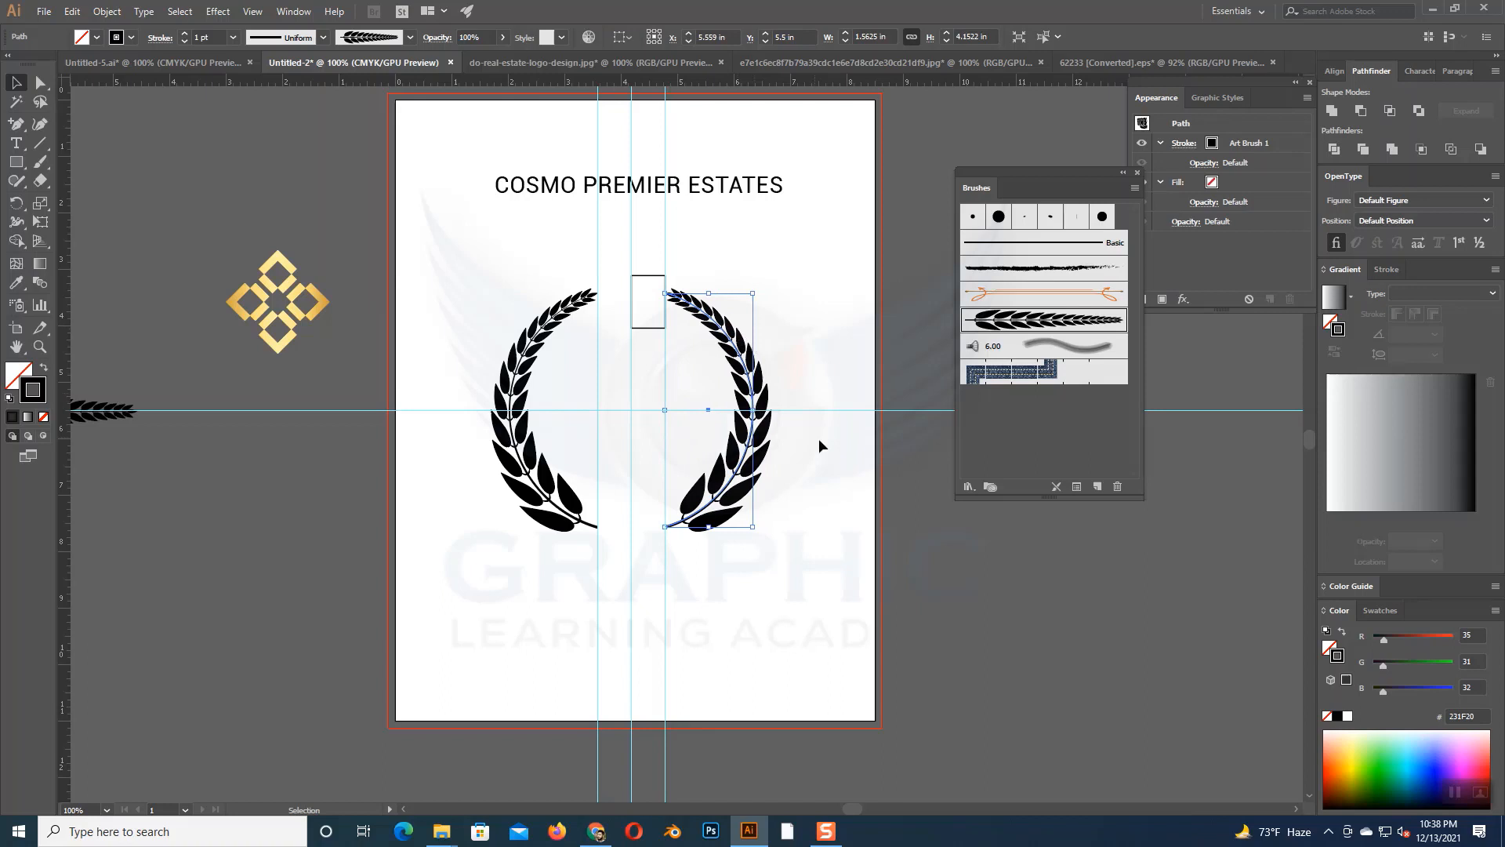
- Delete the spacer rectangle between the two branches
left_click(789, 397)
left_click_drag(636, 233, 661, 311)
key("Delete")
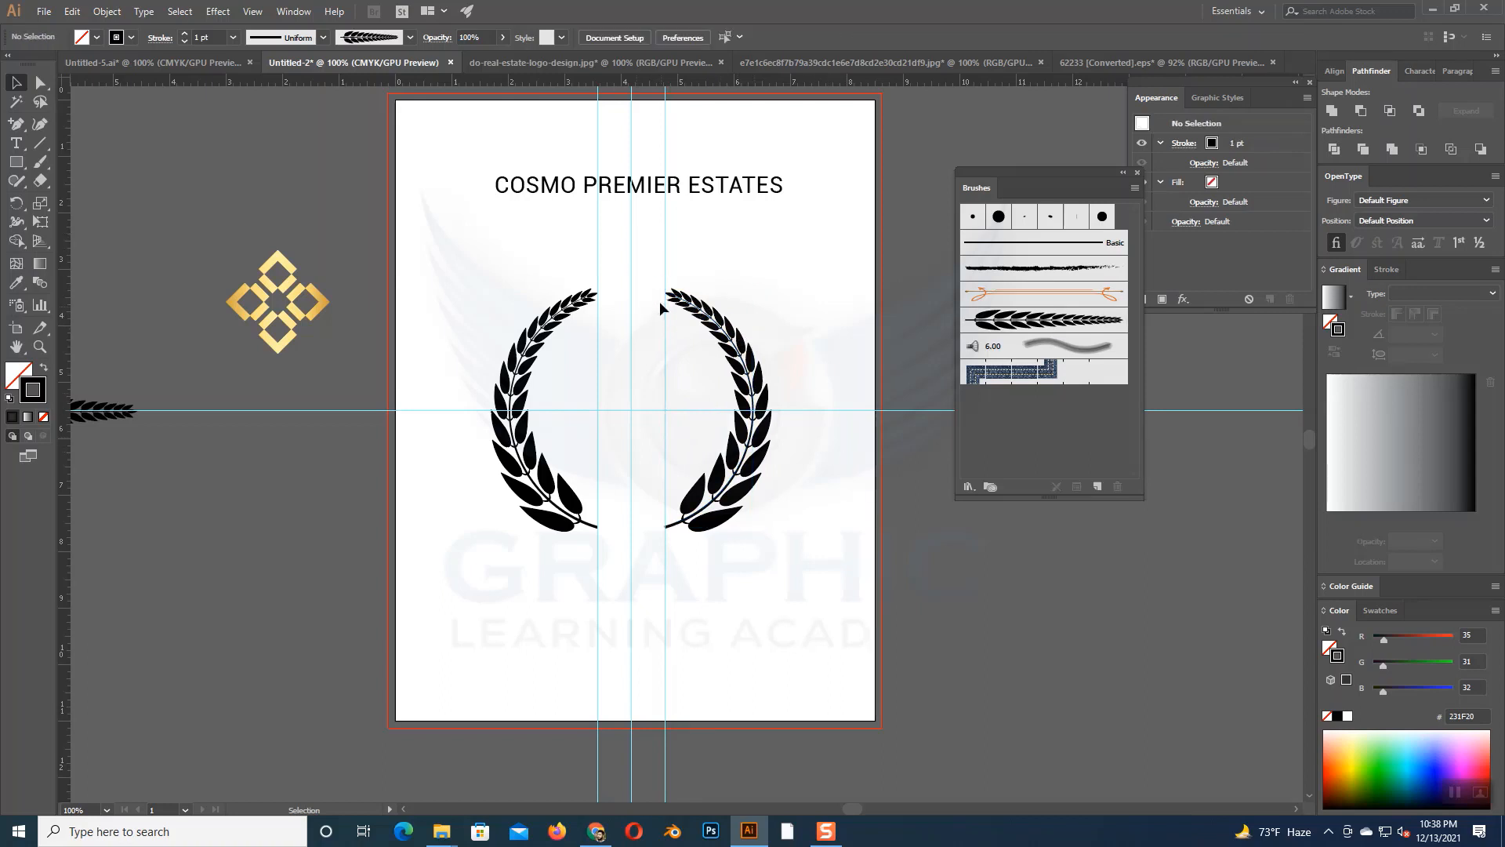
right_click(782, 251)
left_click(809, 217)
- Select both branches and convert their brush strokes to filled shapes with Outline Stroke
left_click(508, 382)
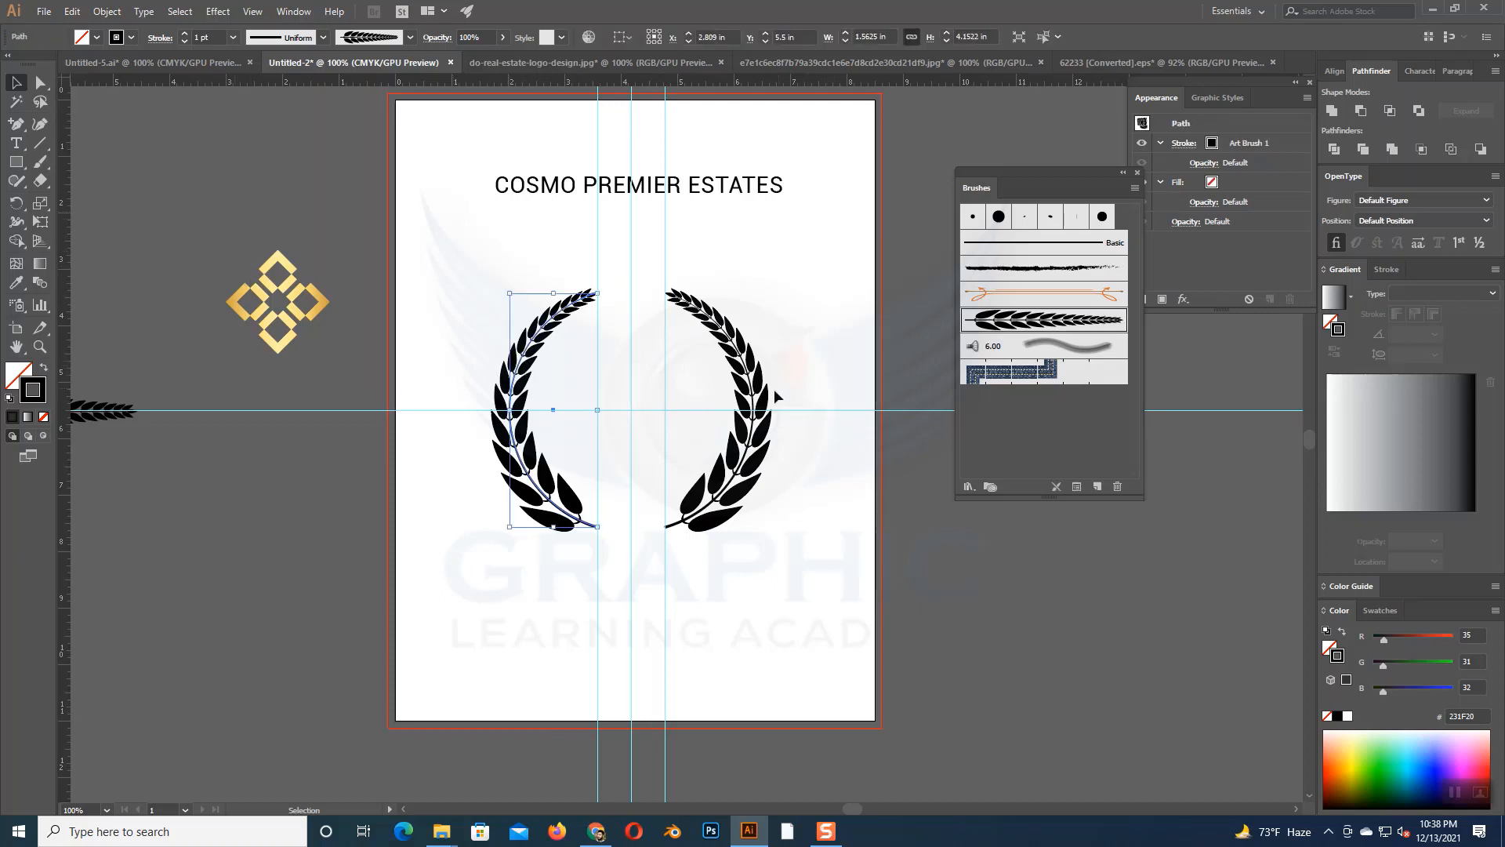
left_click(754, 384, "shift")
left_click(107, 11)
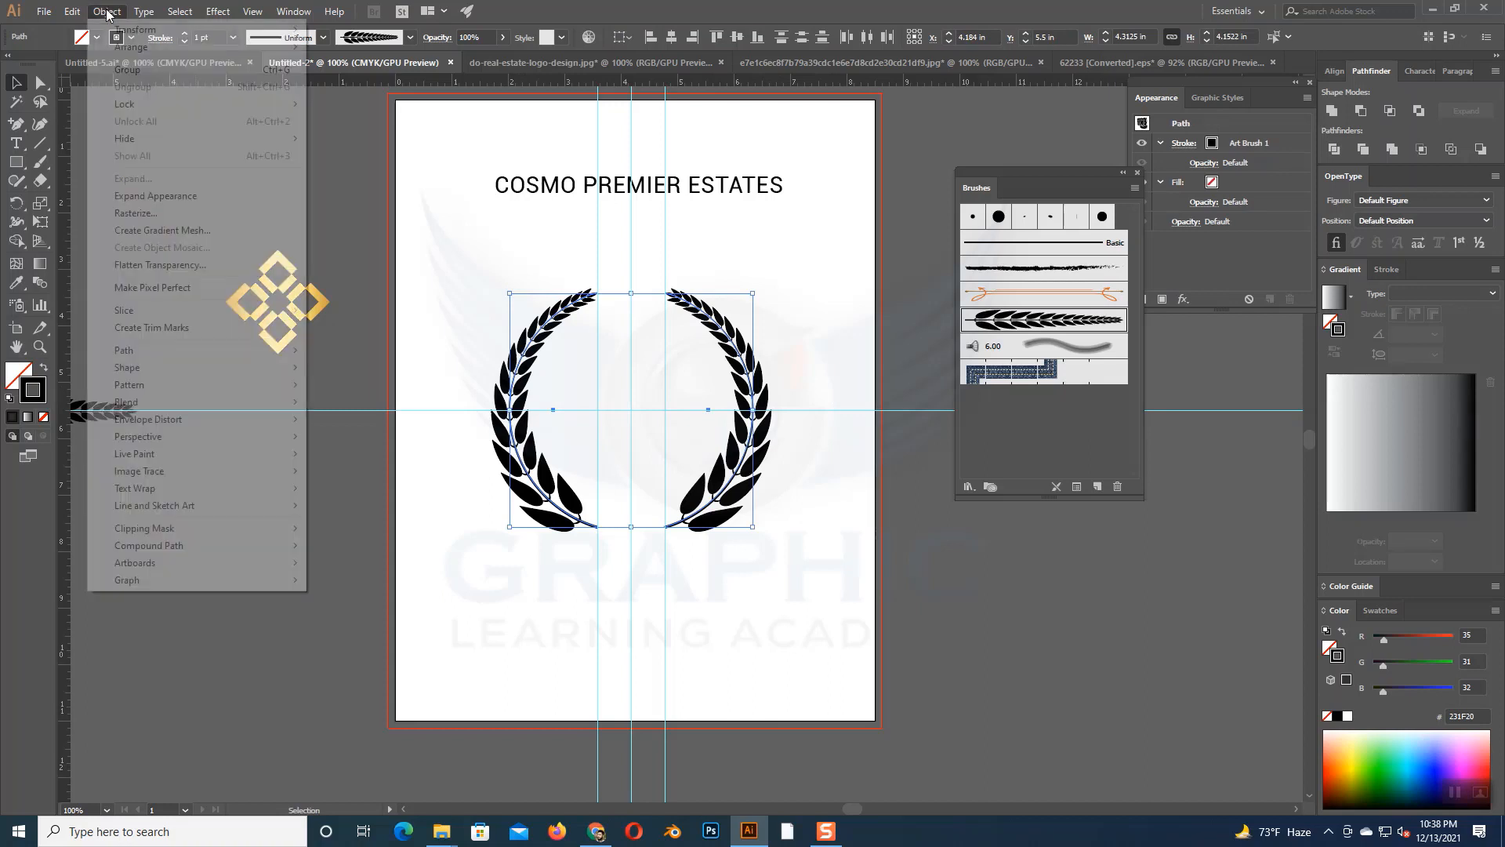
mouse_move(173, 351)
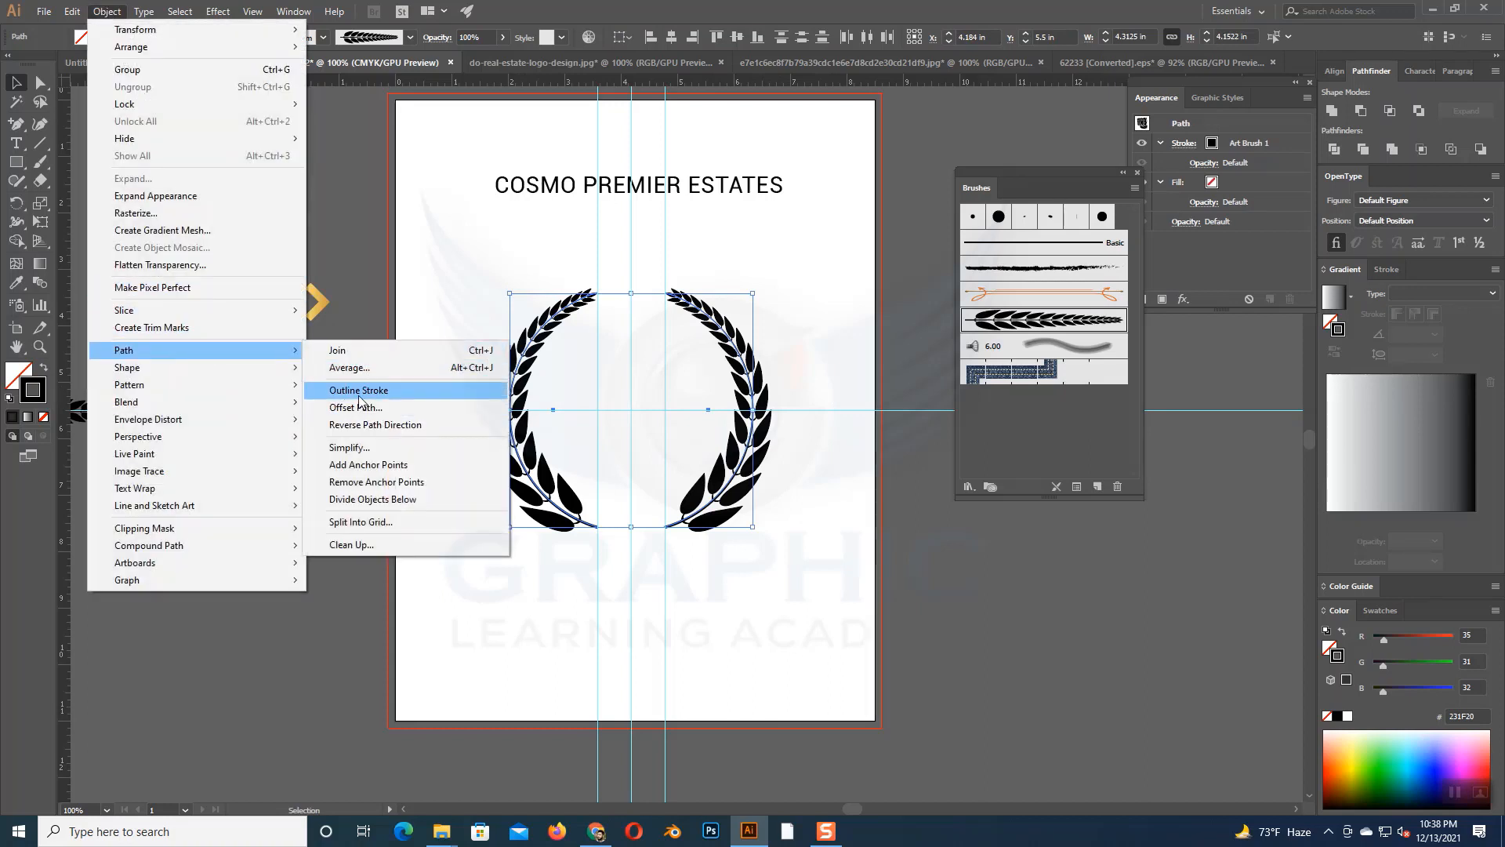
left_click(359, 392)
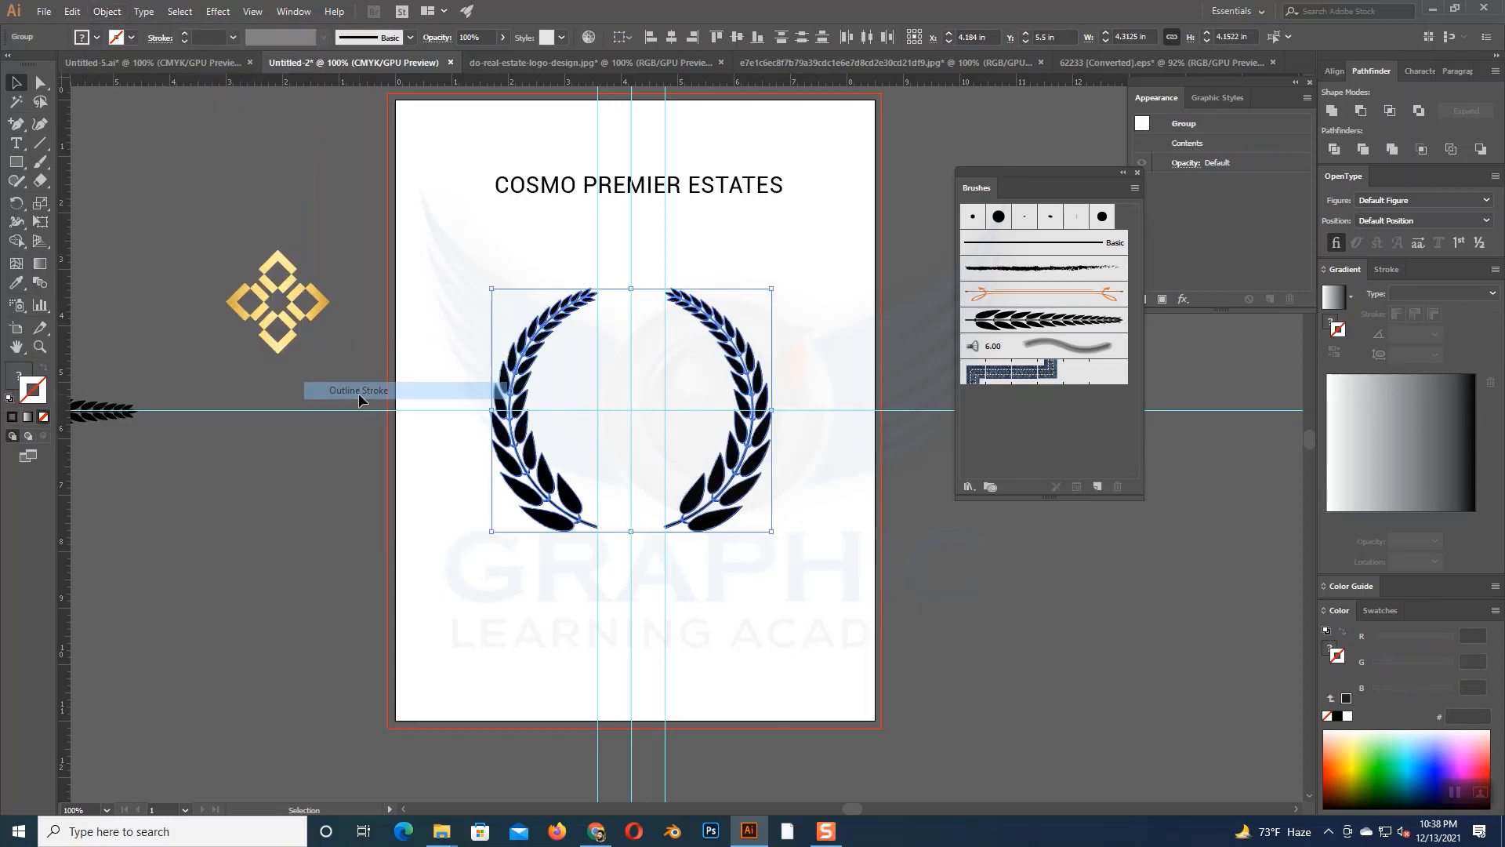
left_click(806, 454)
- Fill the left branch with the gold gradient sampled from the diamond ornament beside the artboard
left_click(525, 441)
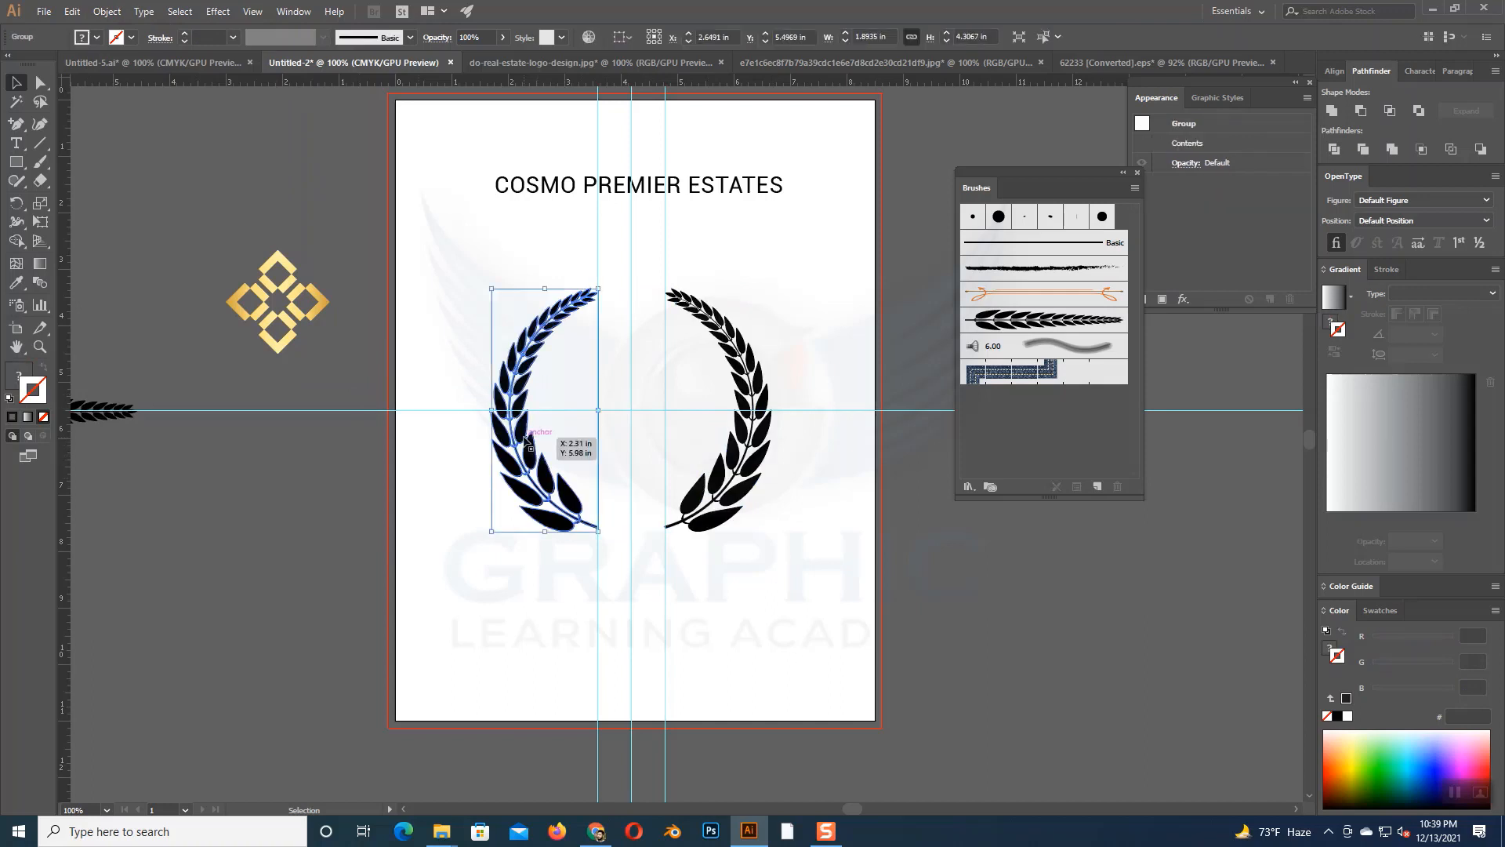
left_click(15, 376)
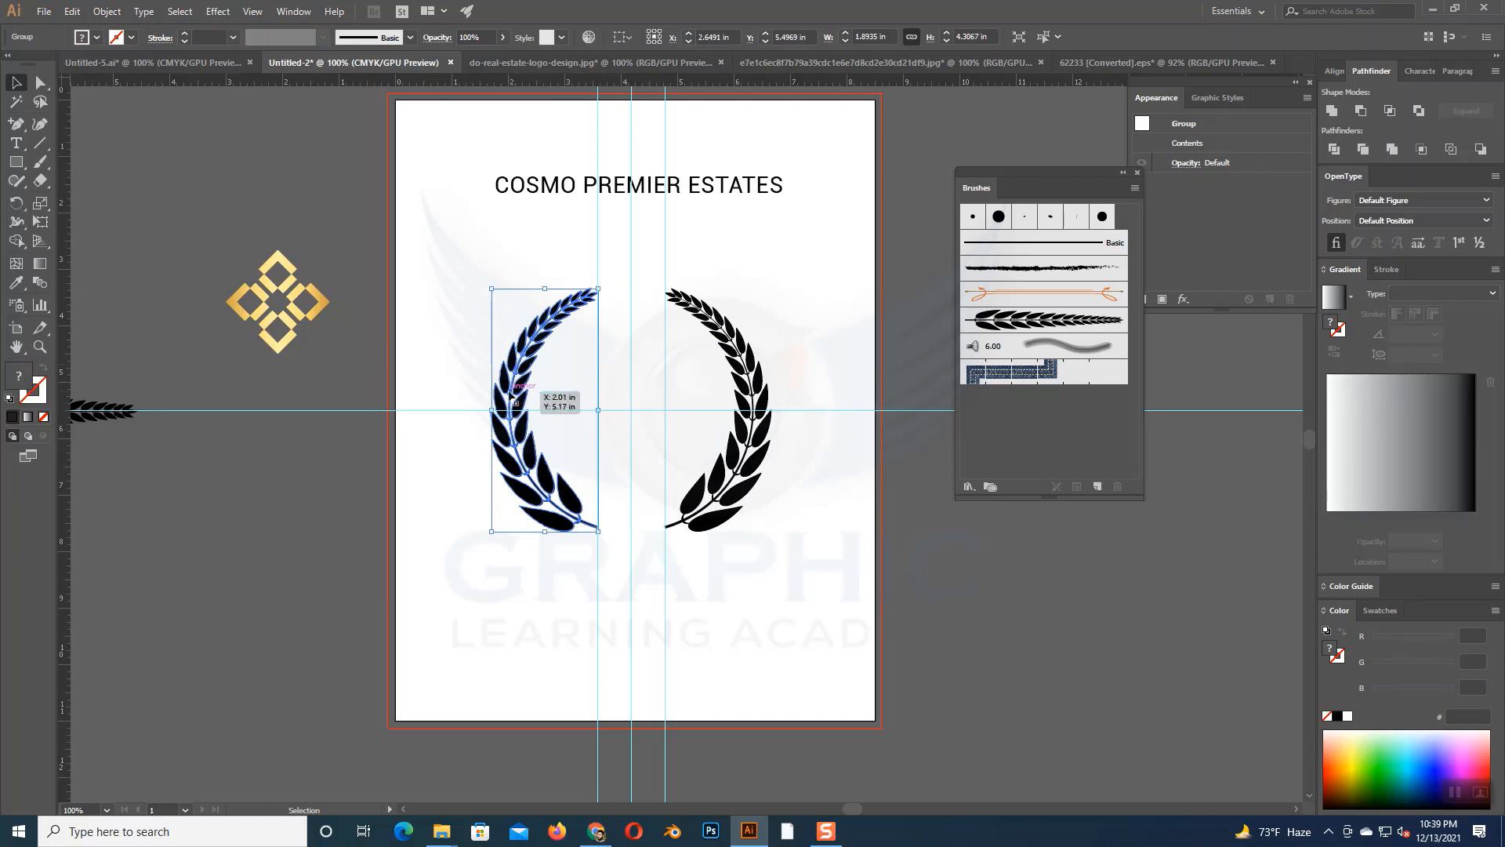
key("i")
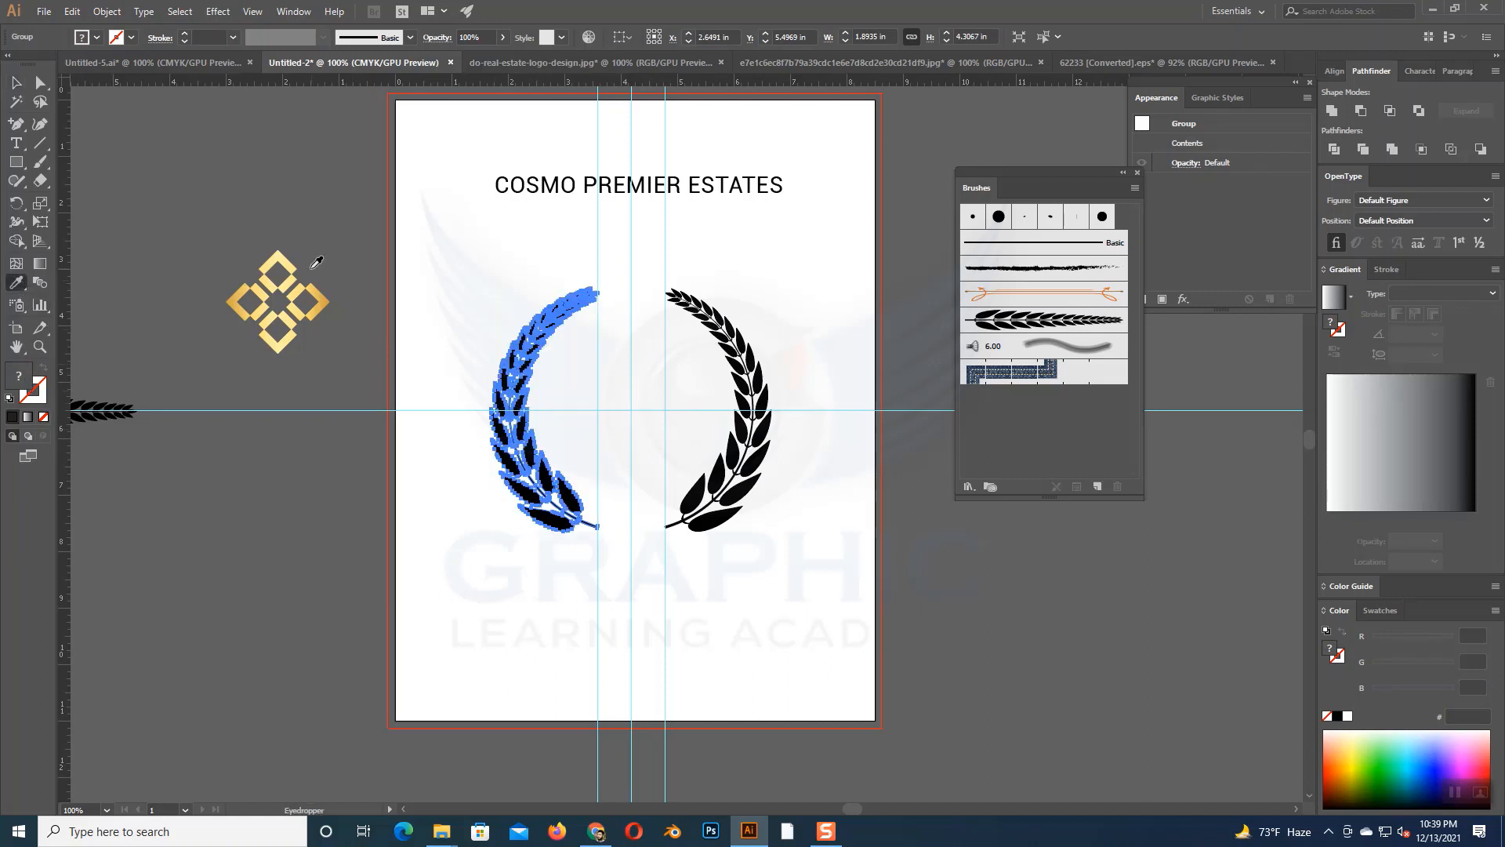
left_click(290, 266)
- Redirect the left branch's gold gradient so it runs from its bottom to its top, at about 95.2°
key("g")
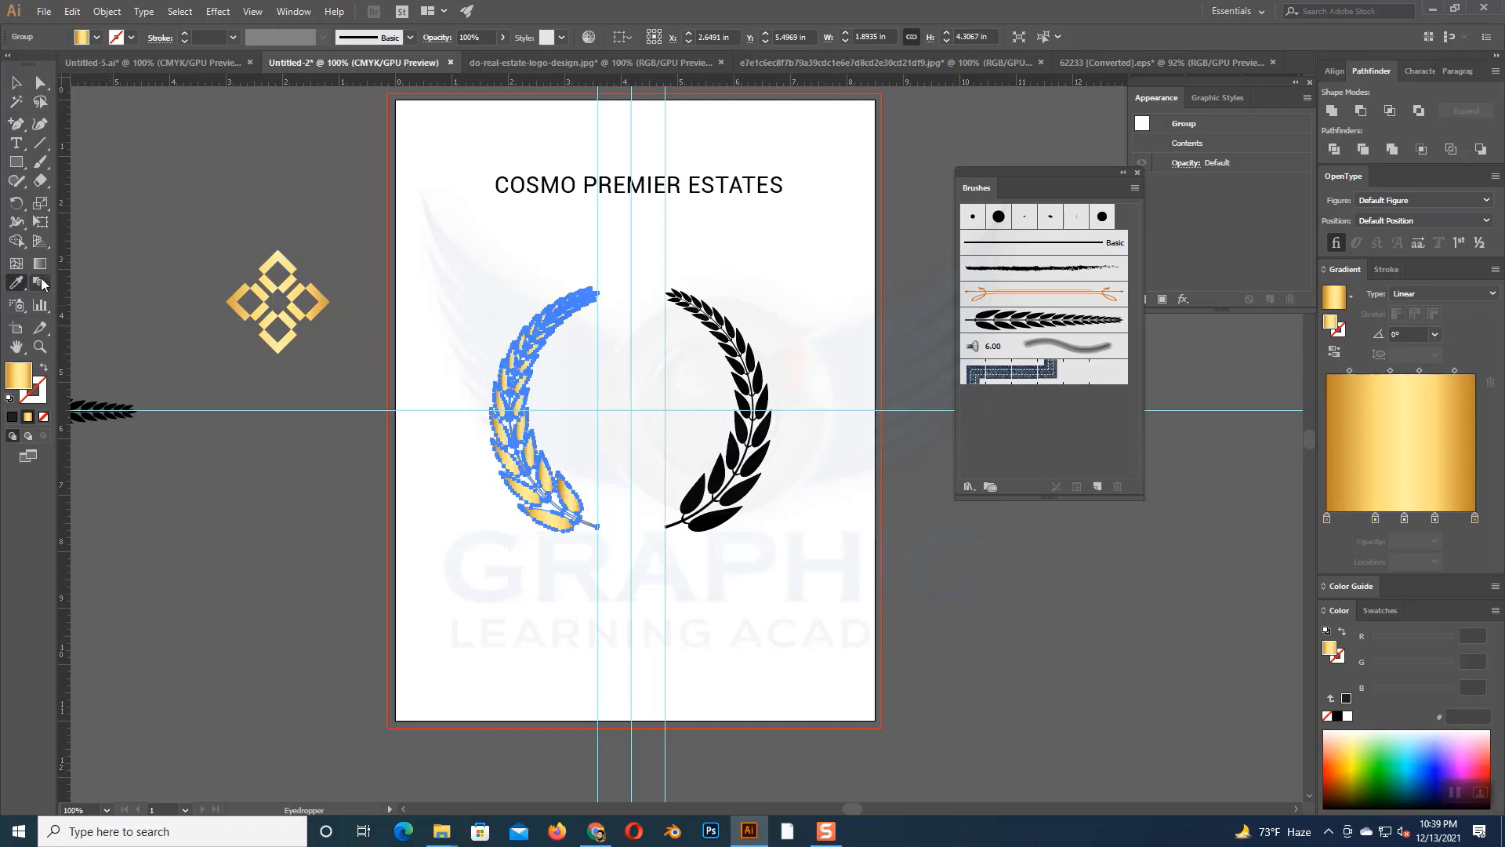
left_click_drag(571, 553, 551, 257)
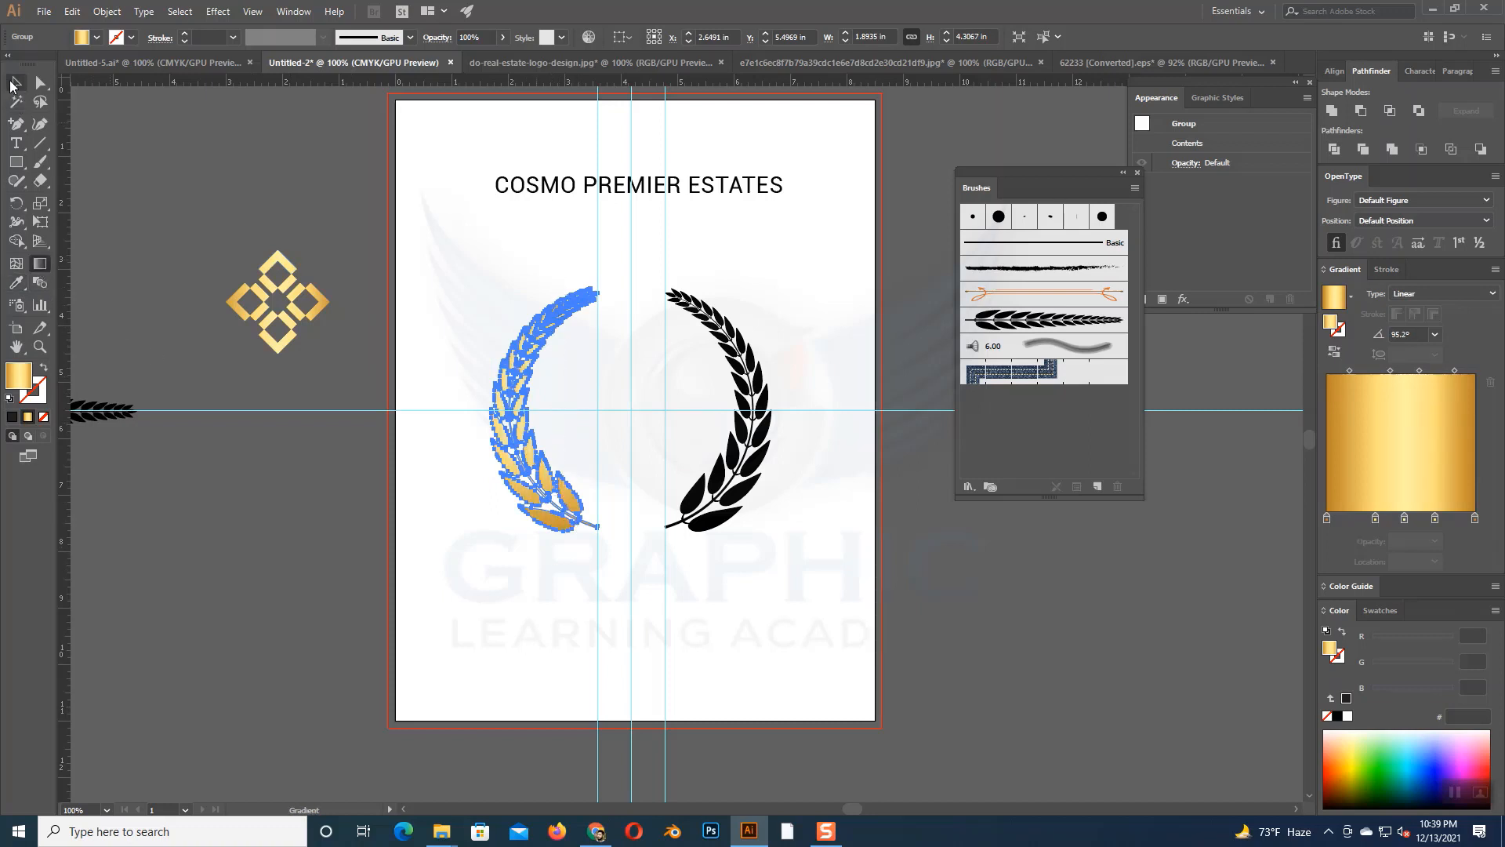
key("v")
left_click(317, 247)
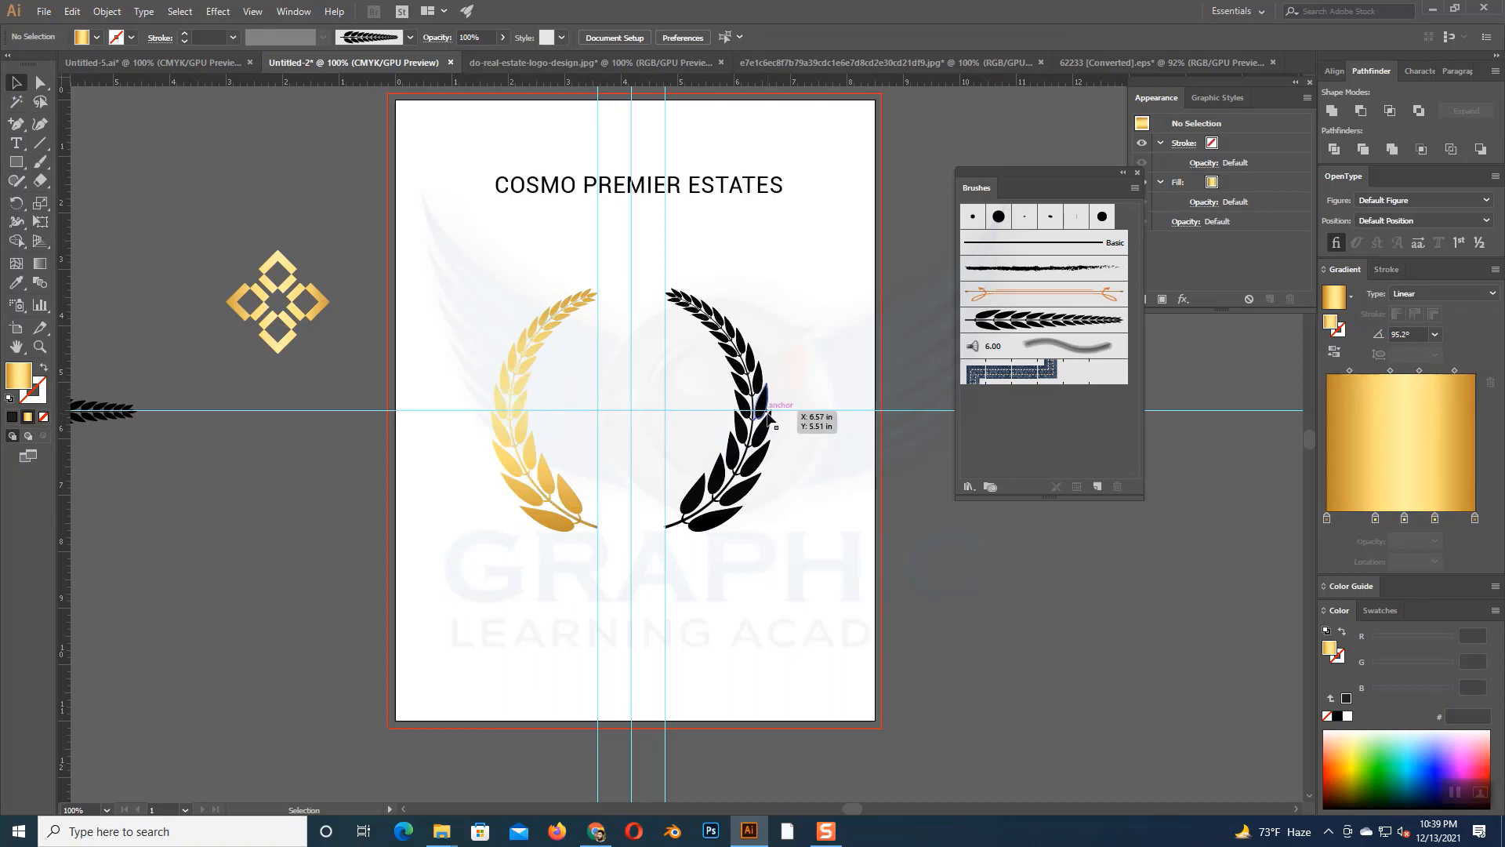
- Delete the black right branch, keeping only the gold left branch on the artboard
left_click(765, 415)
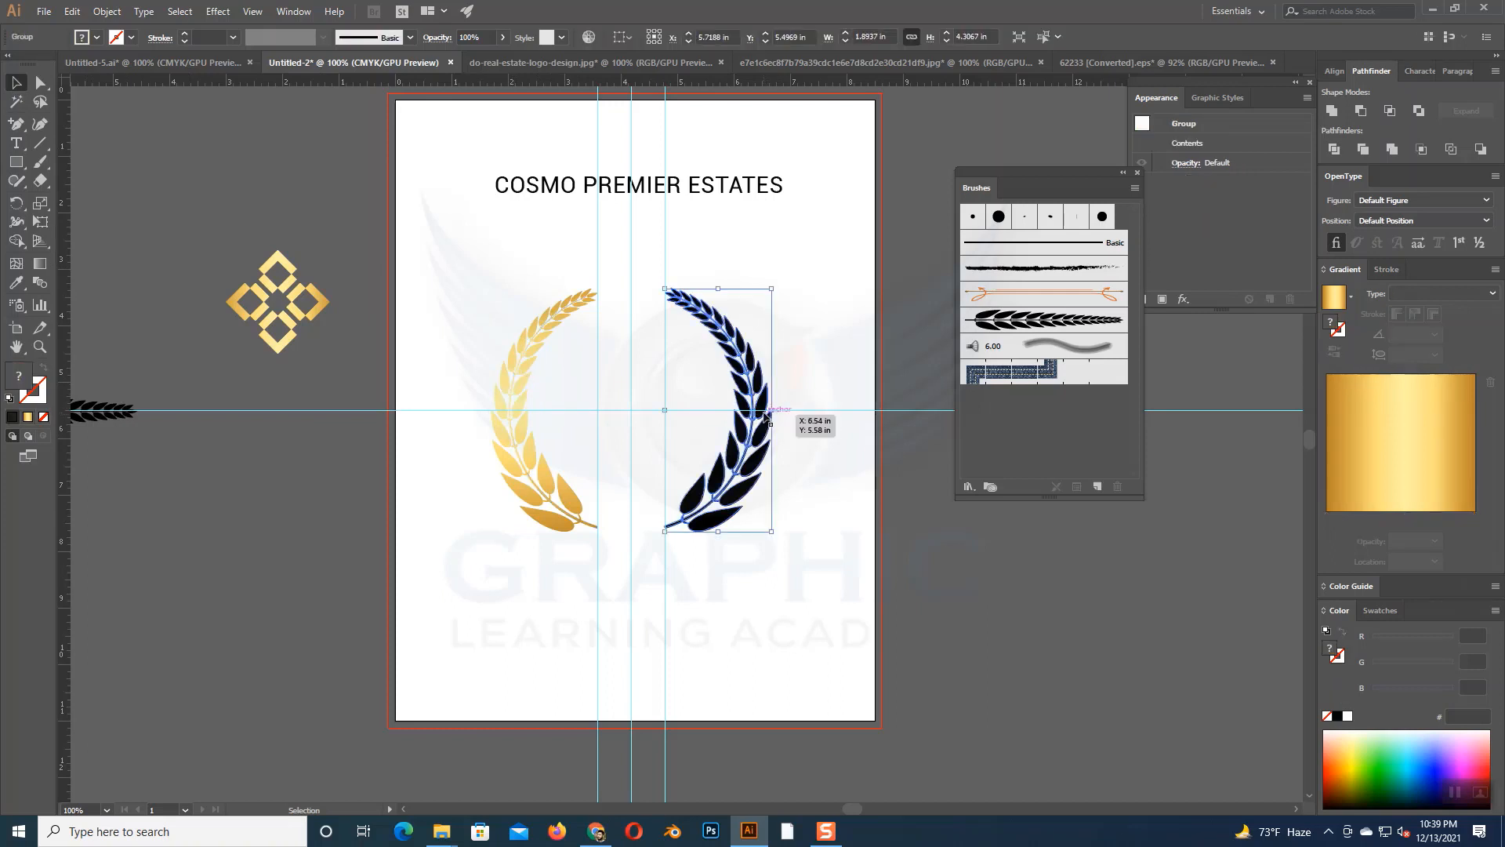
left_click(825, 463)
left_click(737, 530)
key("Delete")
- Create a mirrored copy of the gold left branch by reflecting it across the vertical axis
left_click(566, 490)
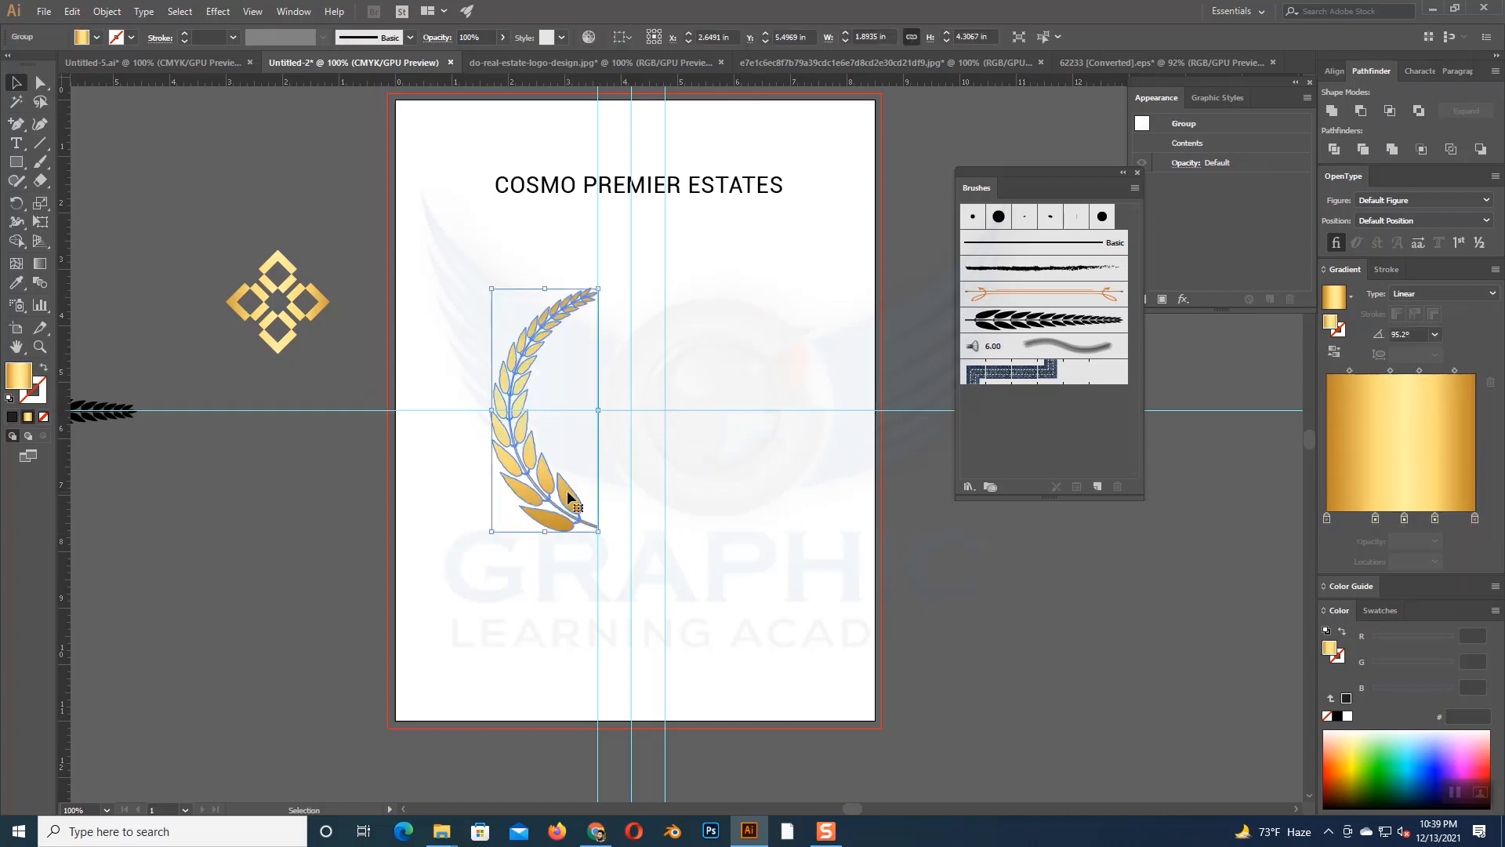
right_click(567, 491)
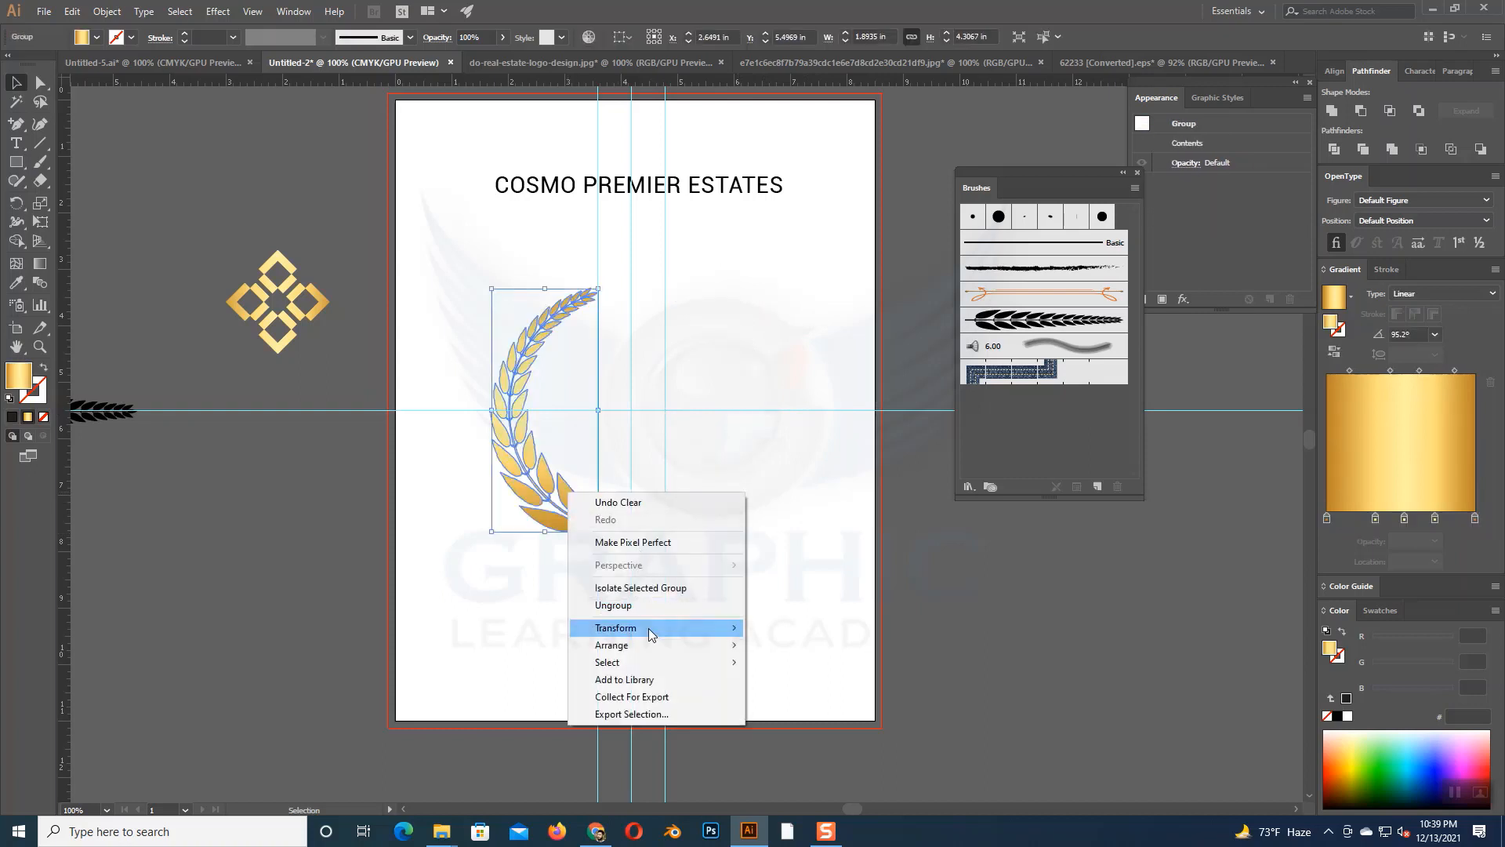
mouse_move(648, 625)
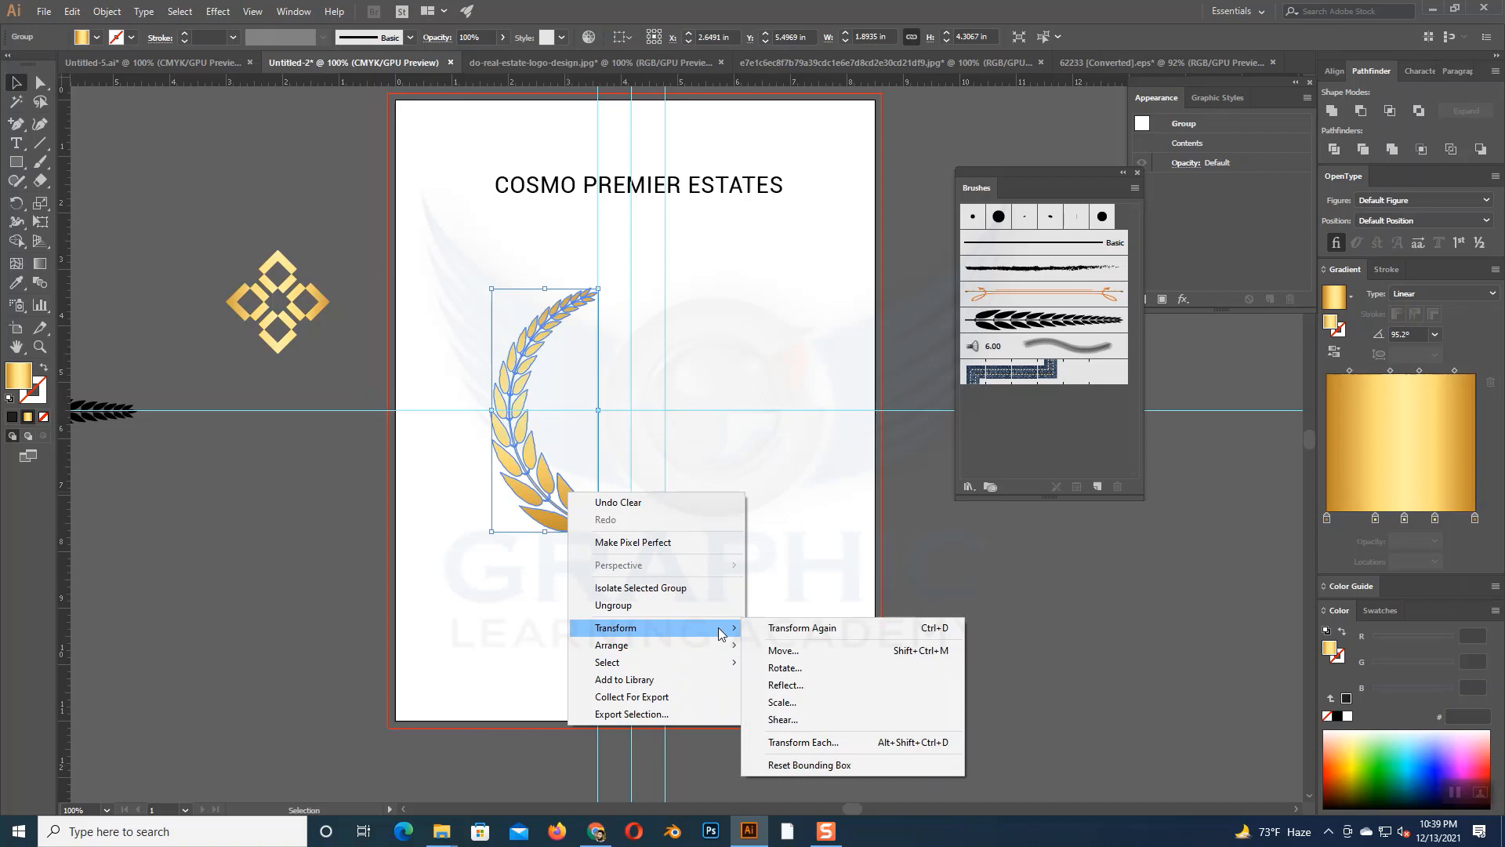
left_click(792, 685)
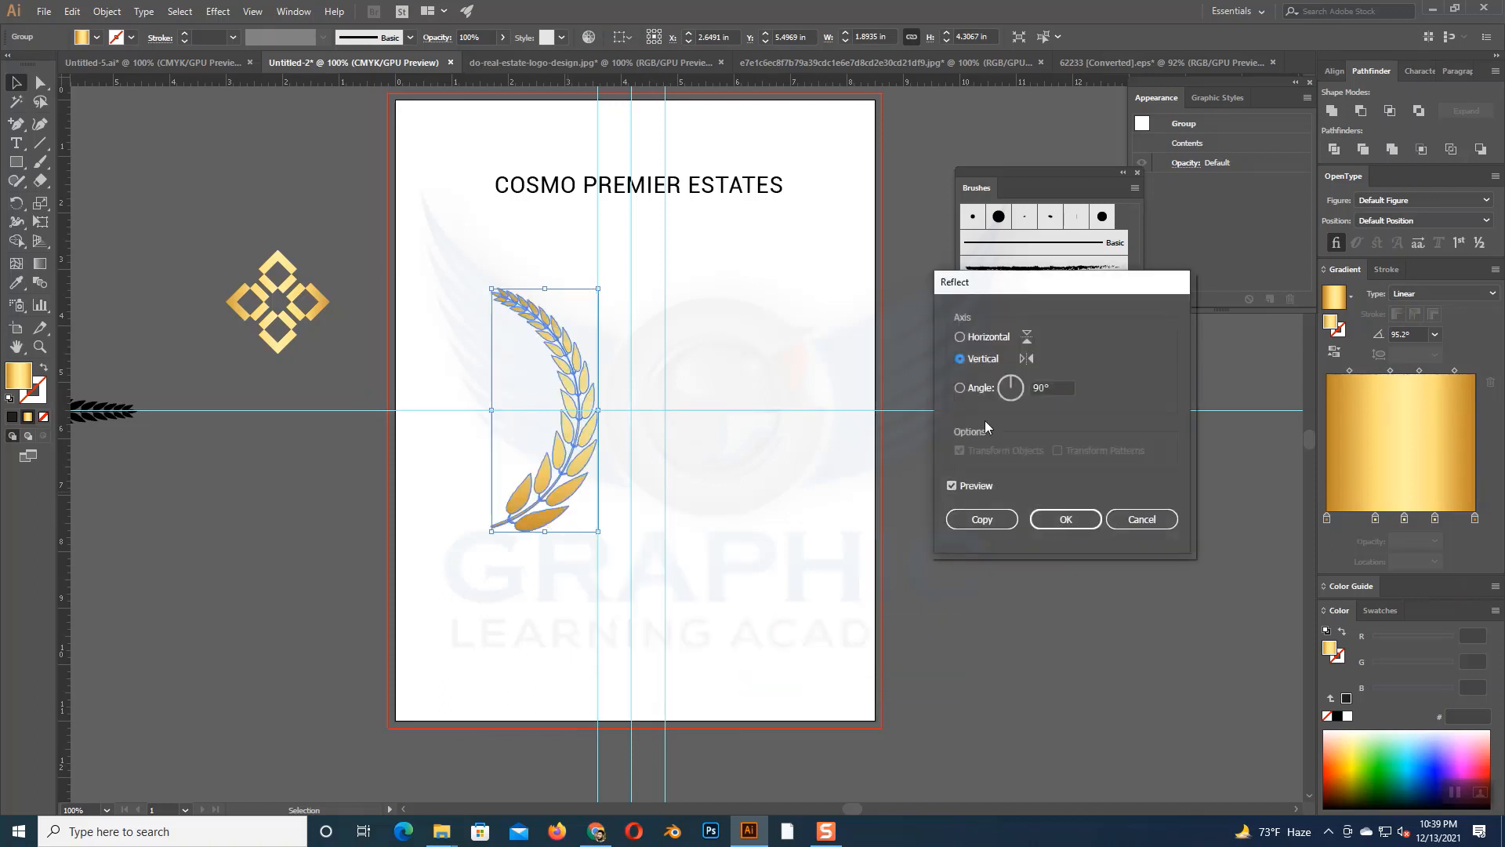
left_click(984, 520)
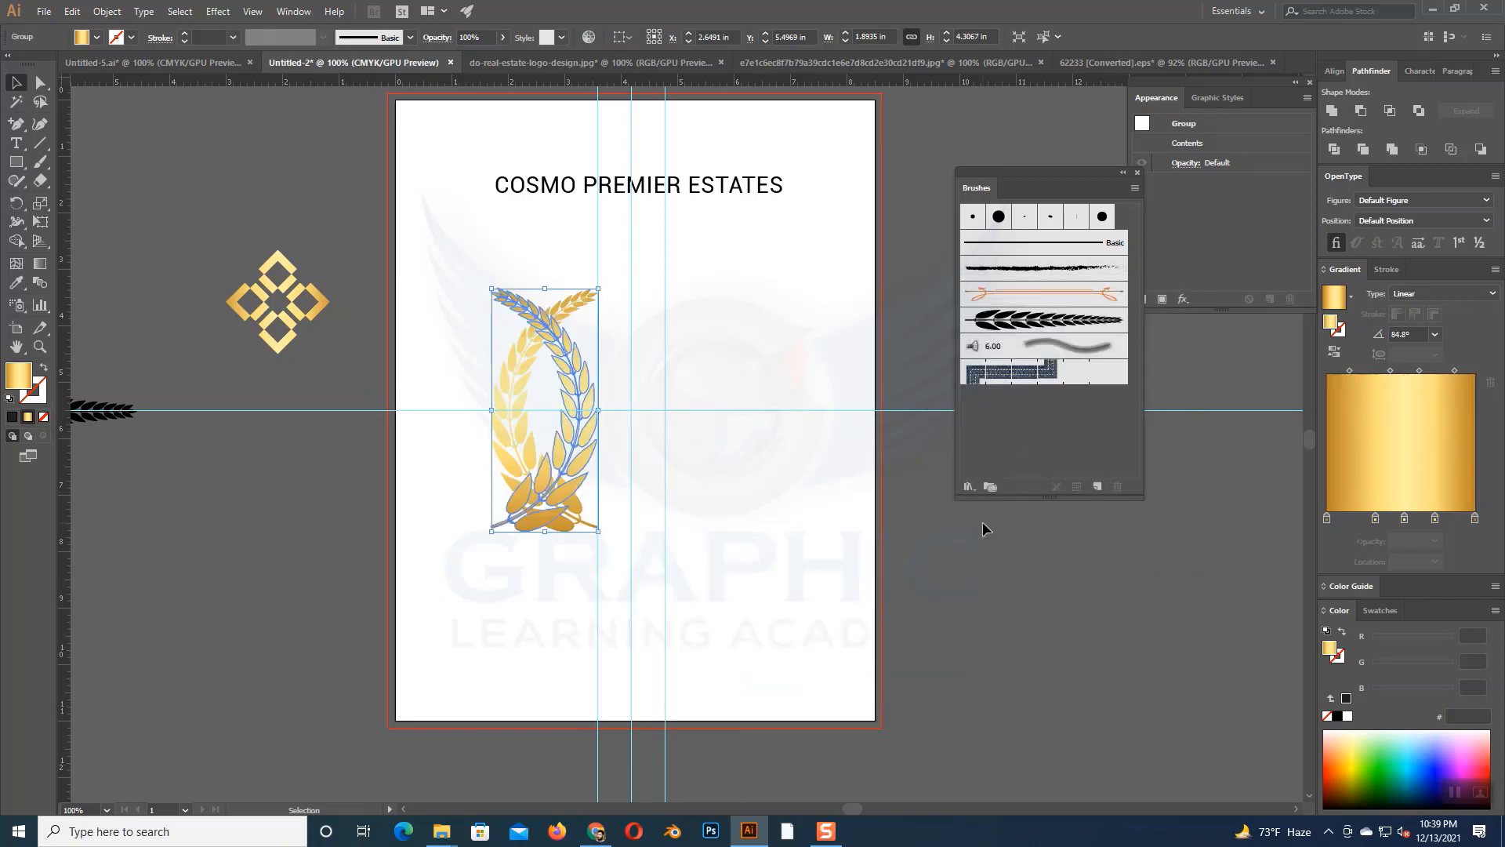
- Move the mirrored gold branch horizontally to the right until its inner edge meets the right vertical guide
key("Right")
key("Right")
key("Right")
key("Right")
key("Right")
key("Right")
key("Right")
key("Right")
key("Right")
key("Right")
key("Right")
key("Right")
key("Right")
key("Right")
key("Right")
key("Right")
key("Right")
key("Right")
key("Right")
key("Right")
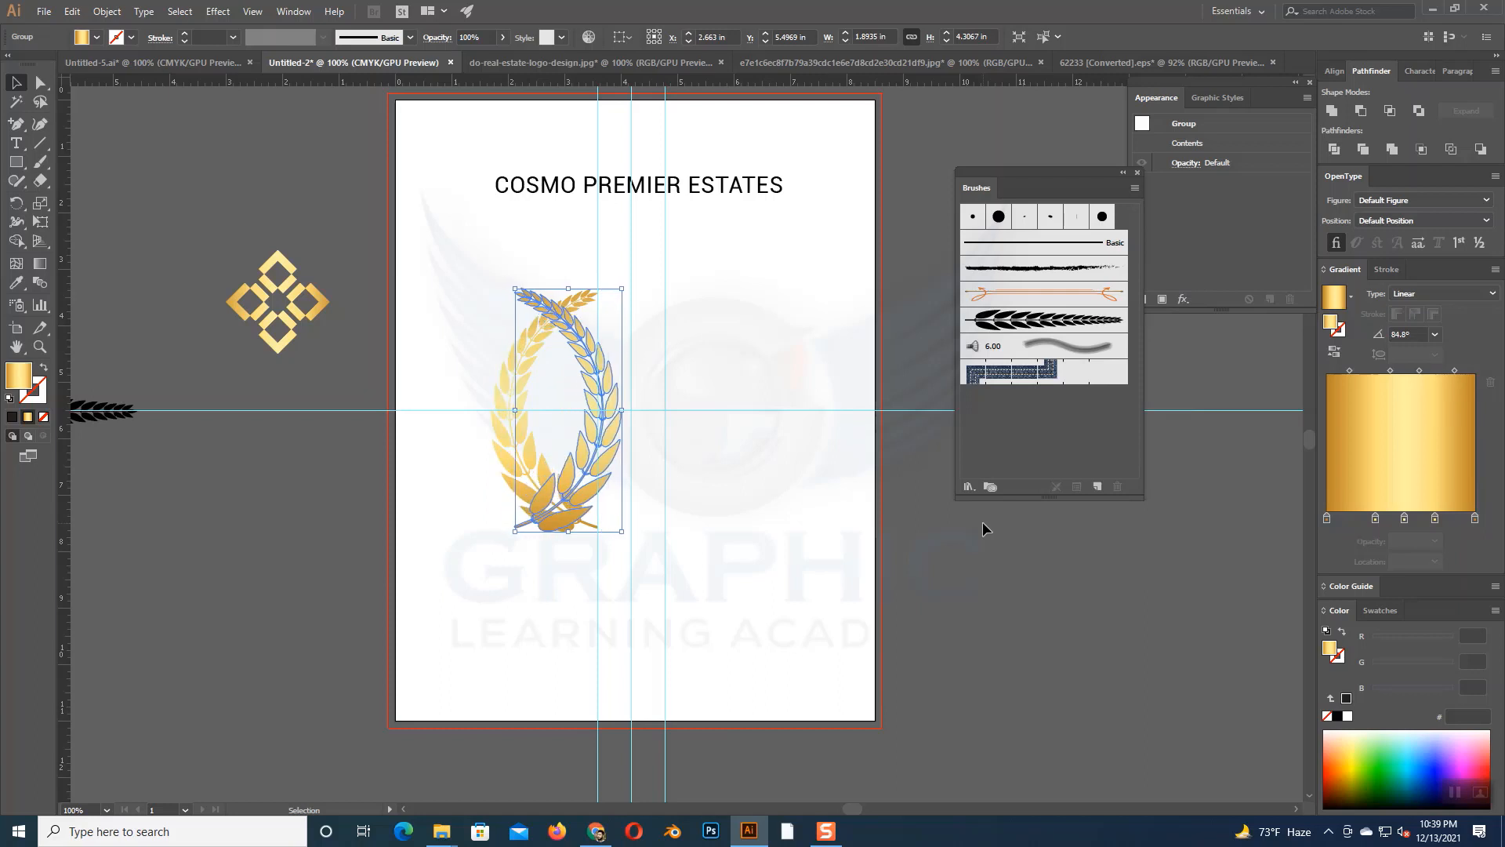
key("Right")
key("Right")
key("Right")
key("Right")
key("Right")
key("Right")
key("Right")
key("Right")
key("Right")
key("Right")
key("Right")
key("Right")
key("Right")
key("Right")
key("Right")
key("Right")
key("Right")
key("Right")
key("Right")
key("Right")
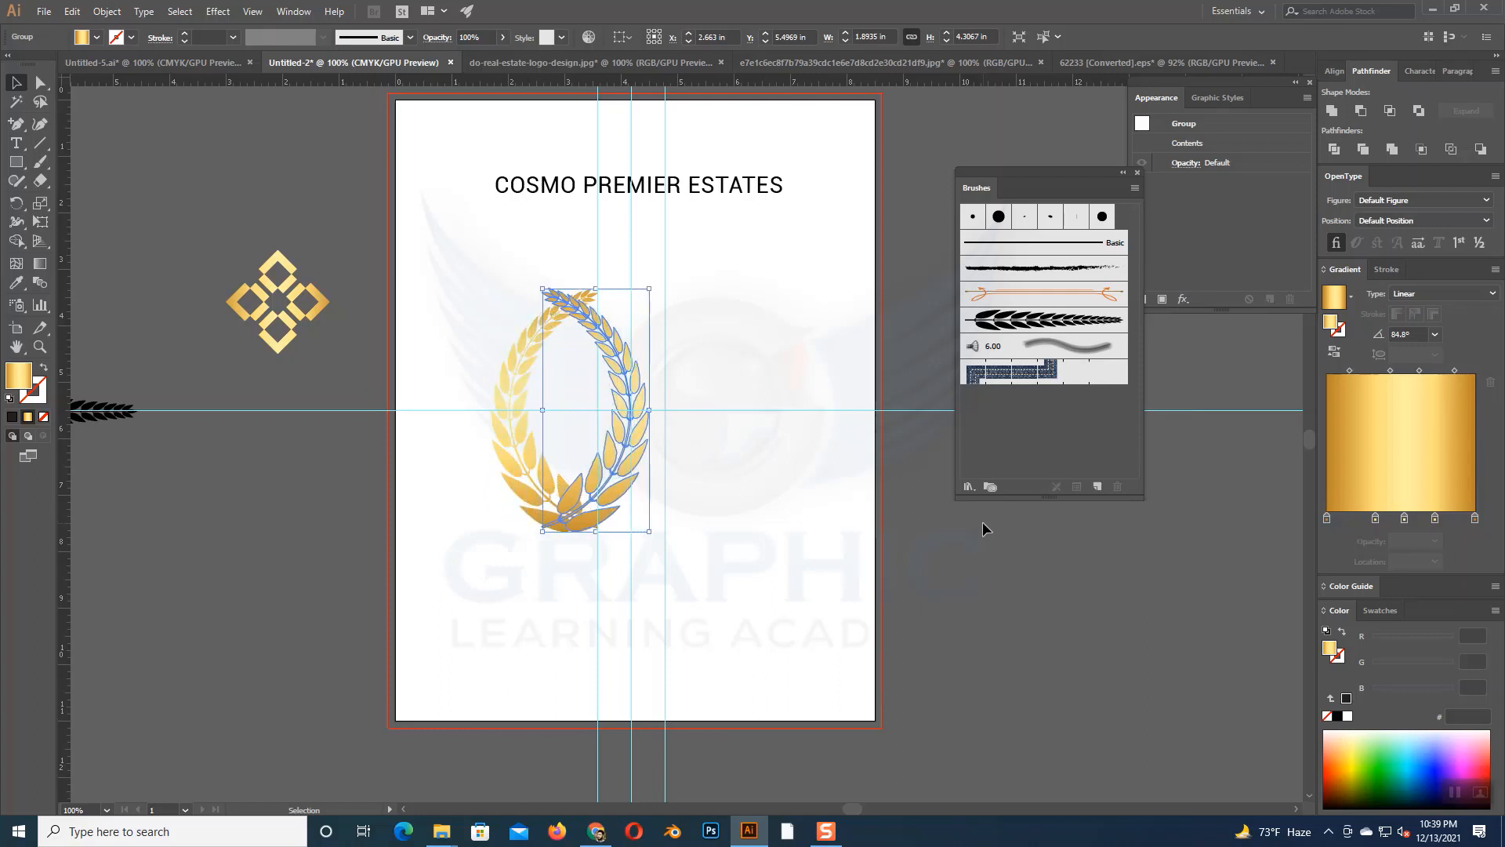
key("Right")
key("Right")
key("Right")
key("Right")
key("Right")
key("Right")
key("Right")
key("Right")
key("Right")
key("Right")
key("Right")
key("Right")
key("Right")
key("Right")
key("Right")
key("Right")
key("Right")
key("Right")
key("Right")
key("Right")
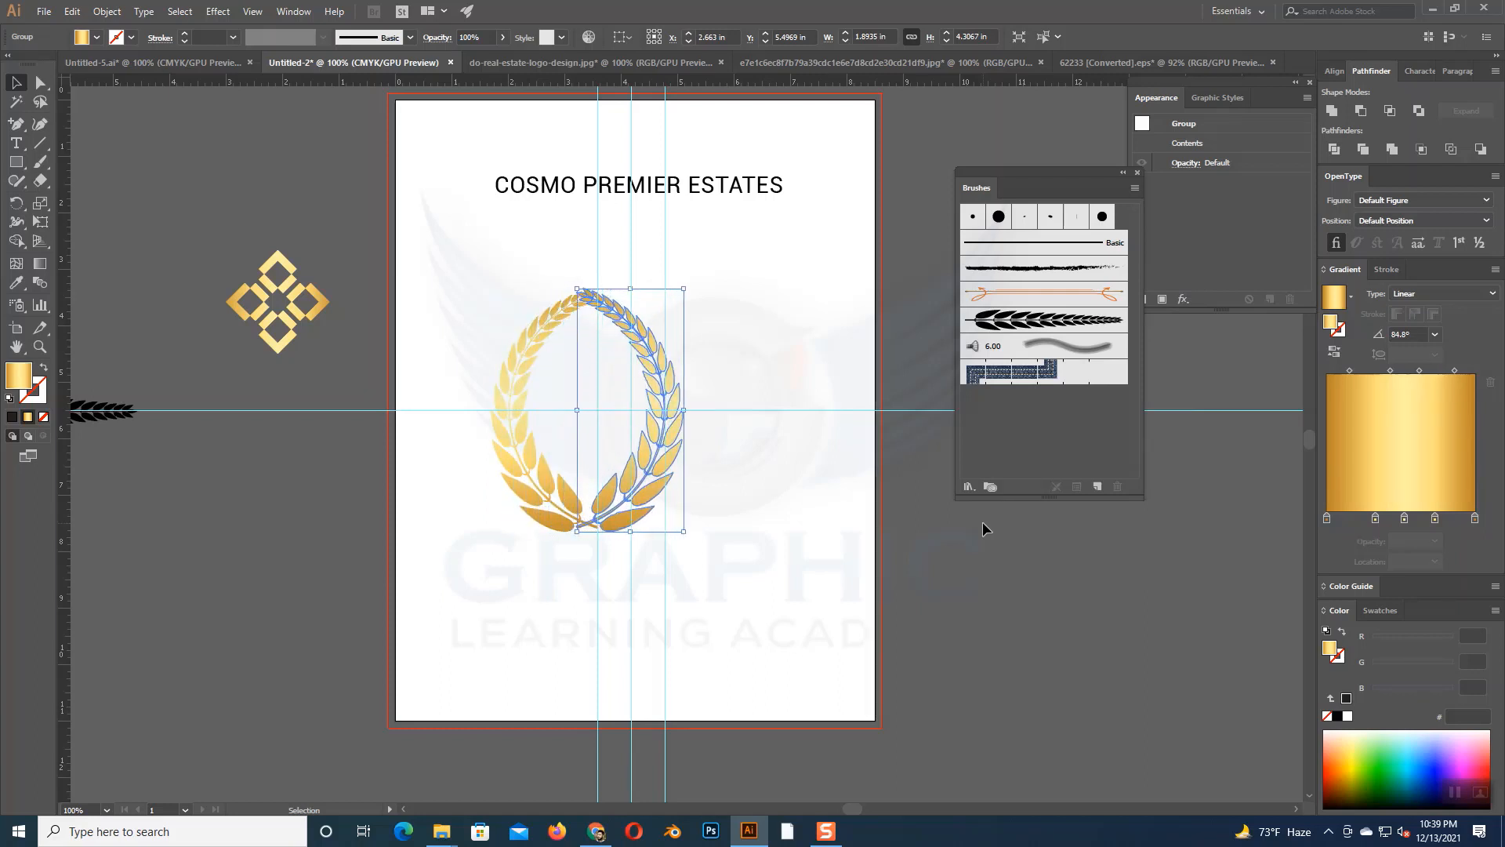
key("Right")
key("Right")
key("Right")
key("Right")
key("Right")
key("Right")
key("Right")
key("Right")
key("Right")
key("Right")
key("Right")
key("Right")
key("Right")
key("Right")
key("Right")
key("Right")
key("Right")
key("Right")
key("Right")
key("Right")
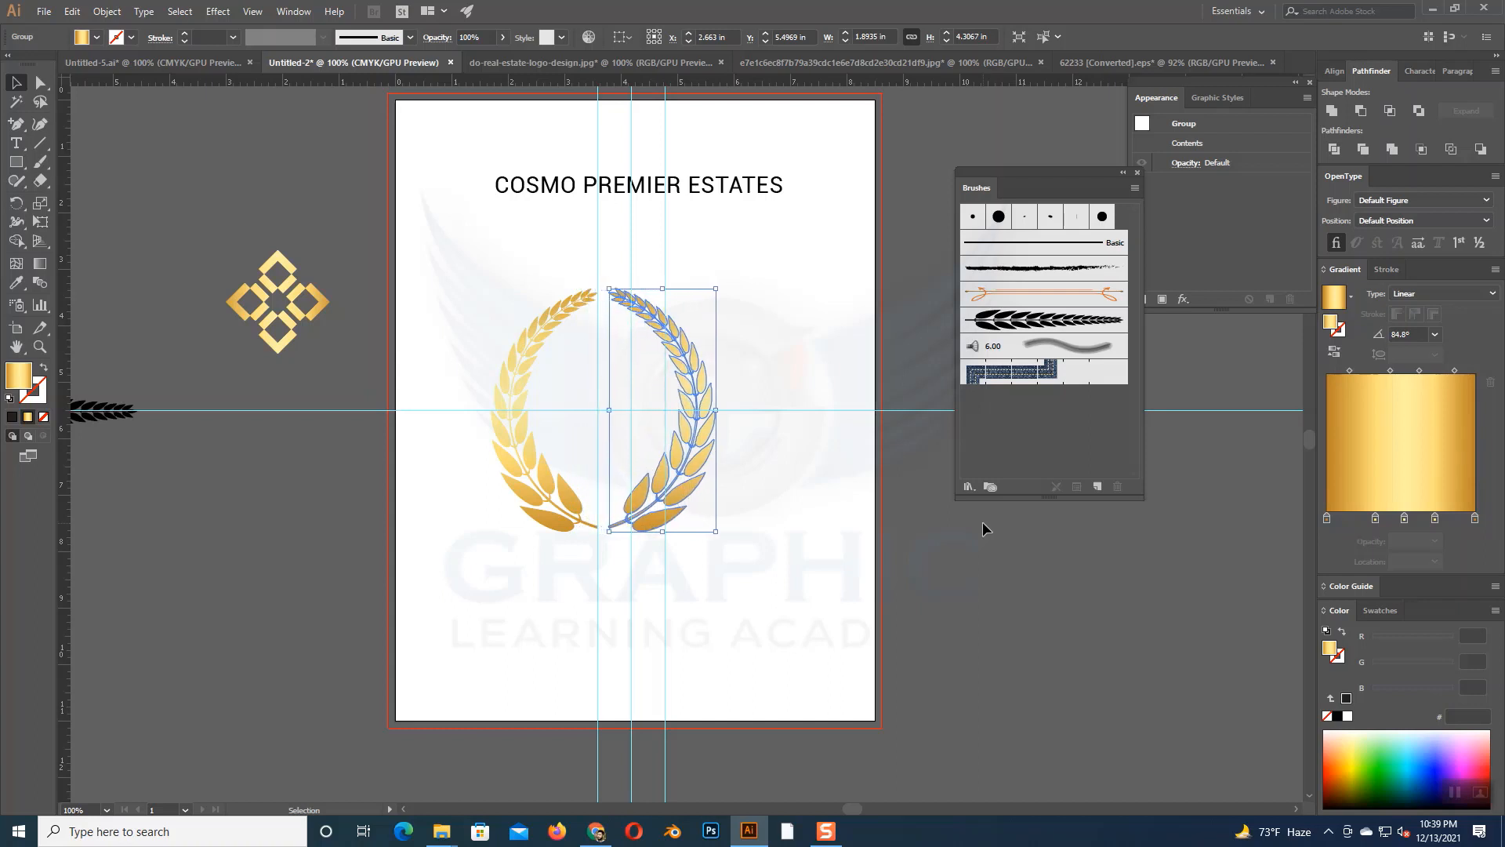
key("Right")
key("Right")
key("Right")
key("Right")
key("Right")
key("Right")
key("Right")
key("Right")
key("Right")
key("Right")
key("Right")
key("Right")
key("Right")
key("Right")
key("Right")
key("Right")
key("Right")
key("Right")
key("Right")
key("Right")
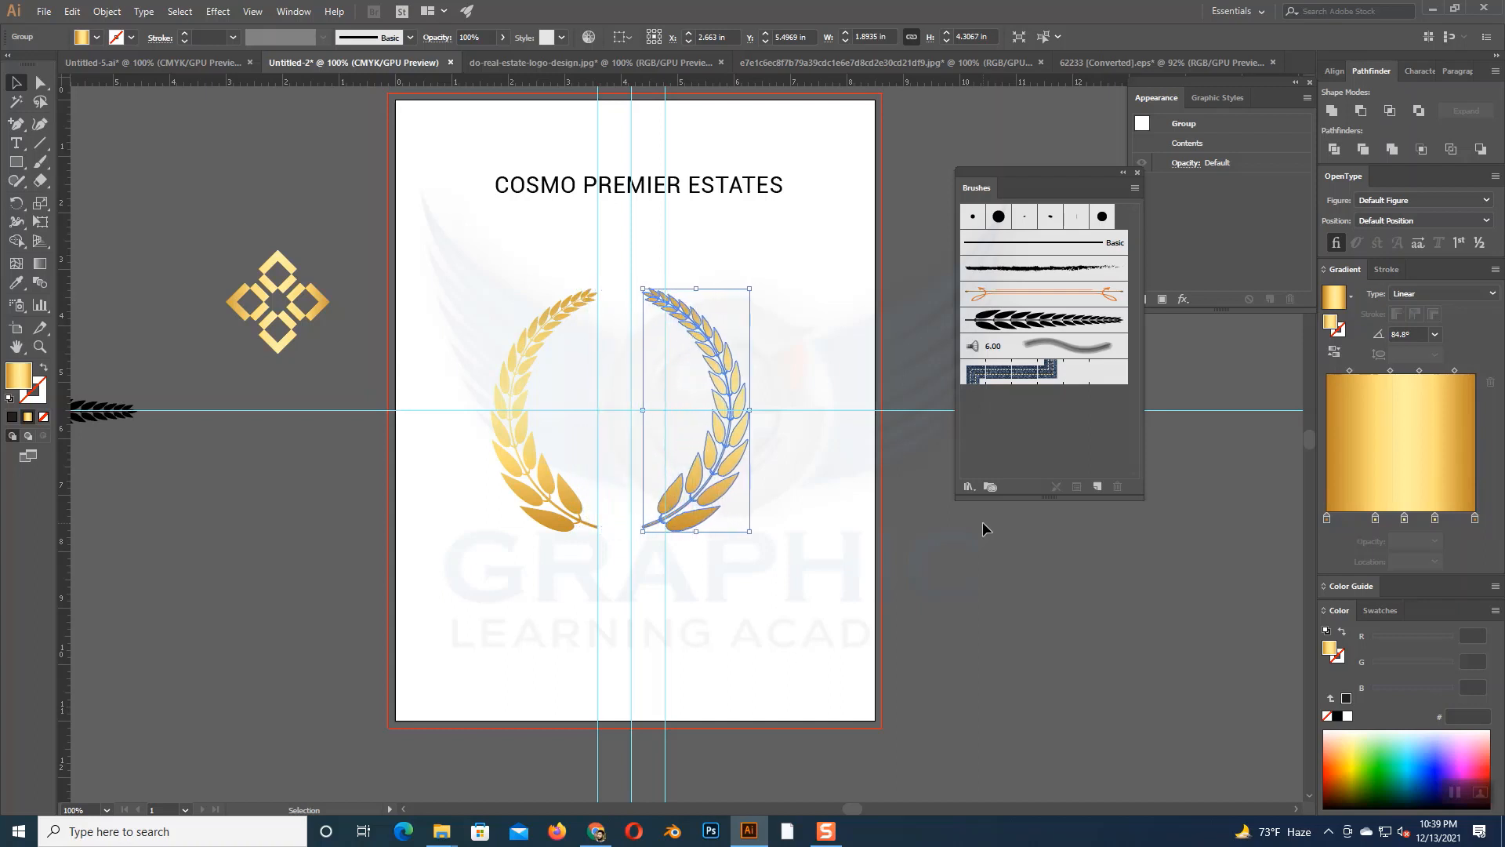
key("Right")
key("Right")
key("Right")
key("Right")
key("Right")
key("Right")
key("Right")
key("Right")
key("Right")
key("Right")
key("Right")
key("Right")
key("Right")
key("Right")
key("Right")
key("Right")
key("Right")
key("Right")
key("Right")
key("Right")
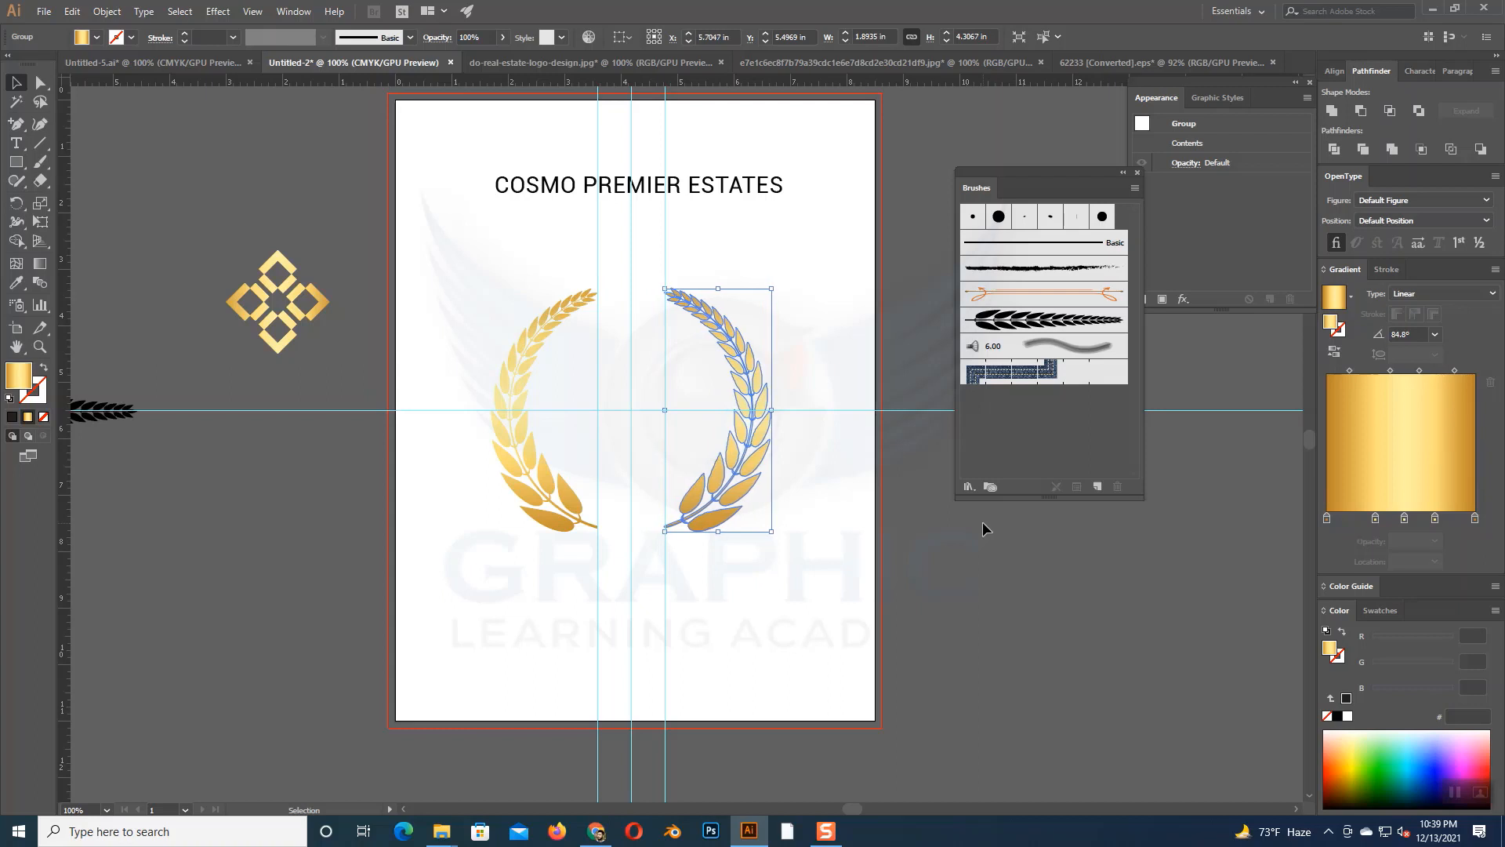
left_click(900, 632)
- Place the gold diamond ornament at the crossing of the center guides inside the wreath and enlarge it proportionally
left_click(302, 330)
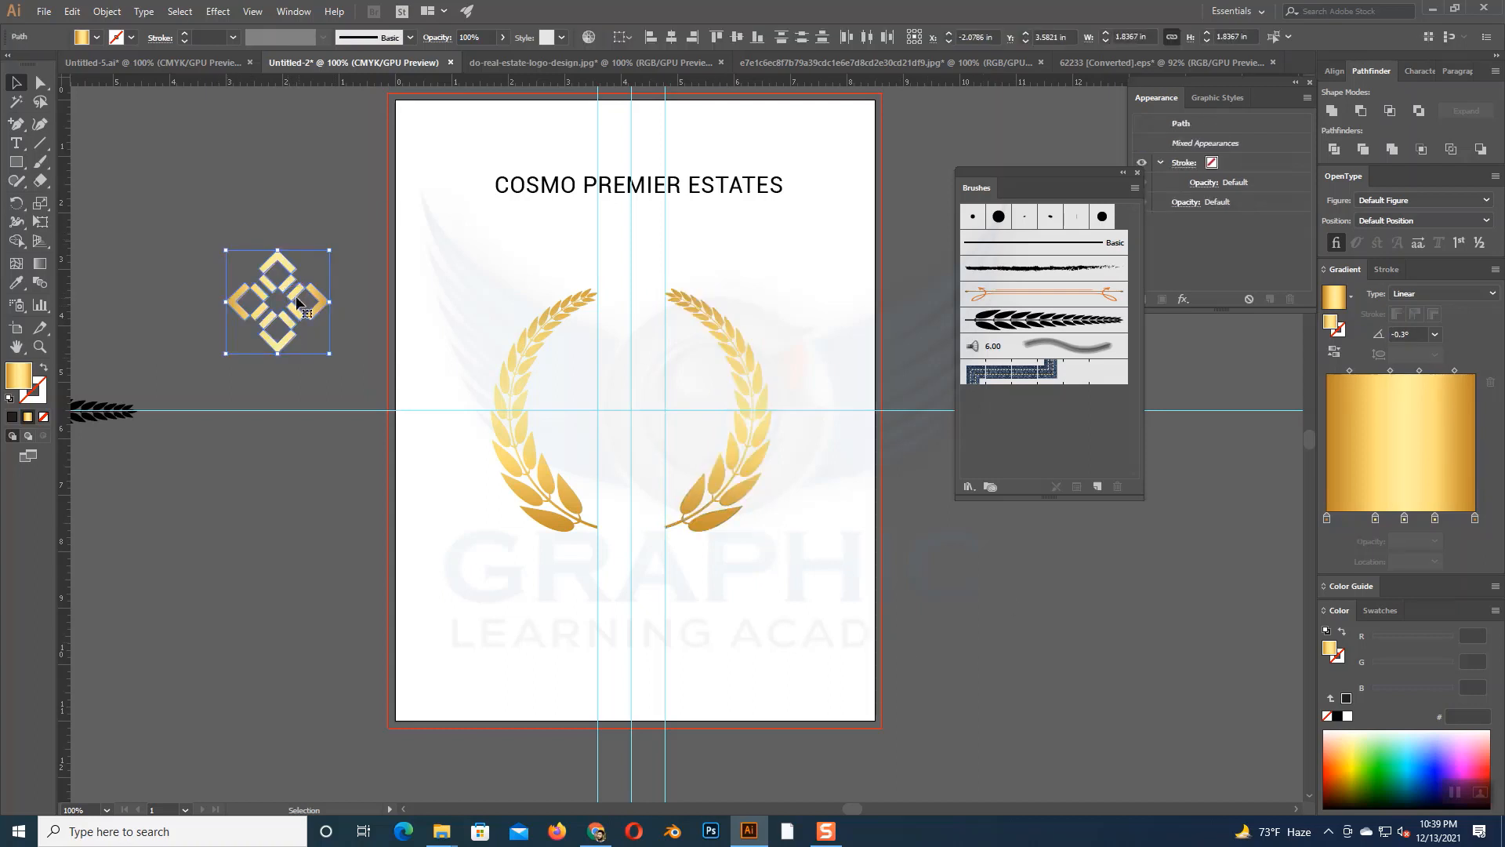
left_click_drag(303, 304, 652, 411)
left_click_drag(682, 463, 722, 500)
left_click(832, 553)
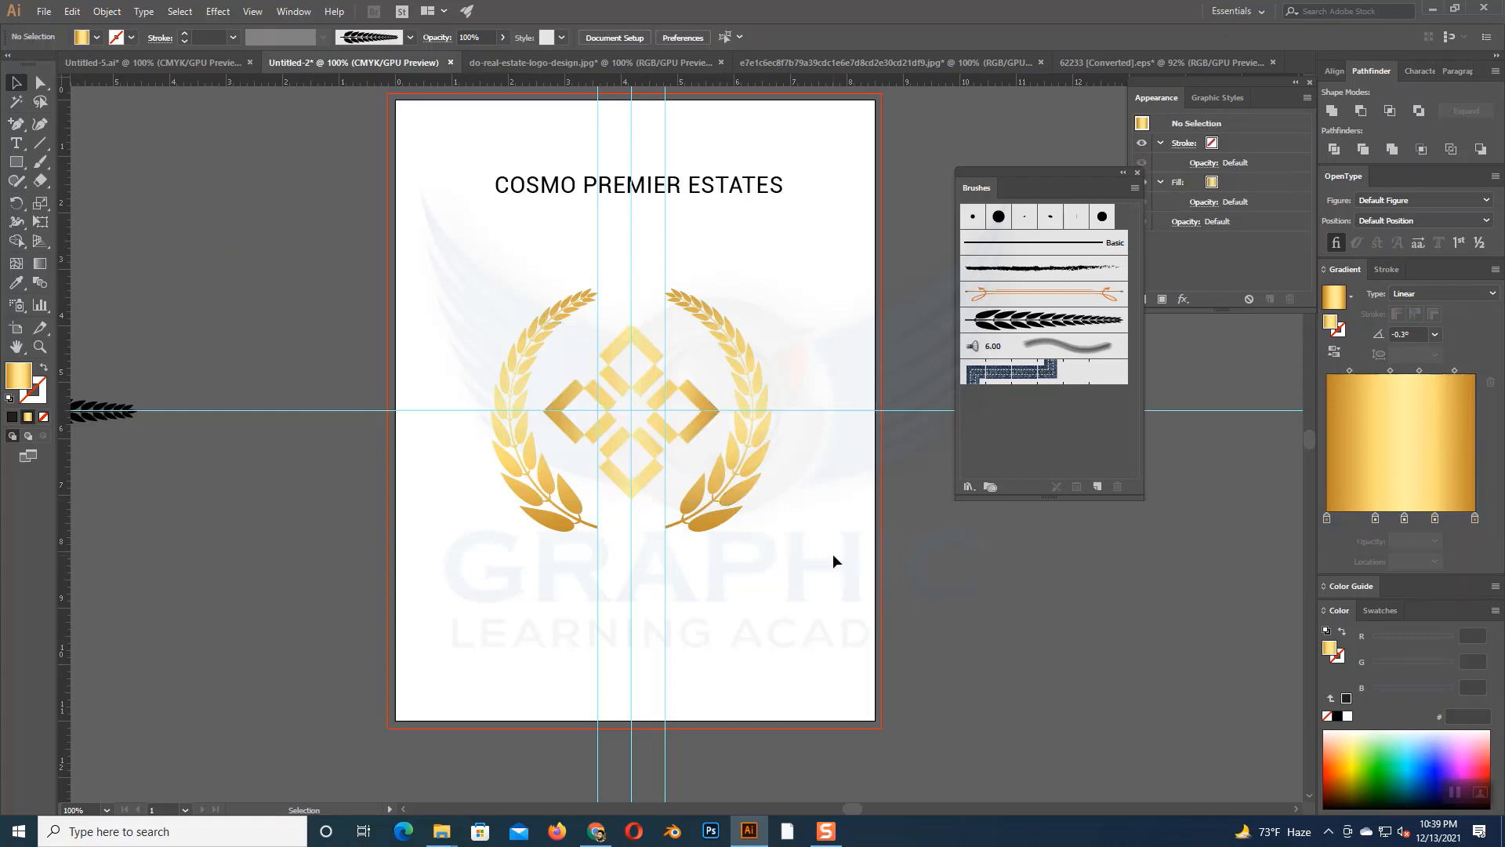
- Move the COSMO PREMIER ESTATES text below the wreath and break it so ESTATES starts a second line
left_click_drag(563, 198, 584, 579)
left_click(16, 143)
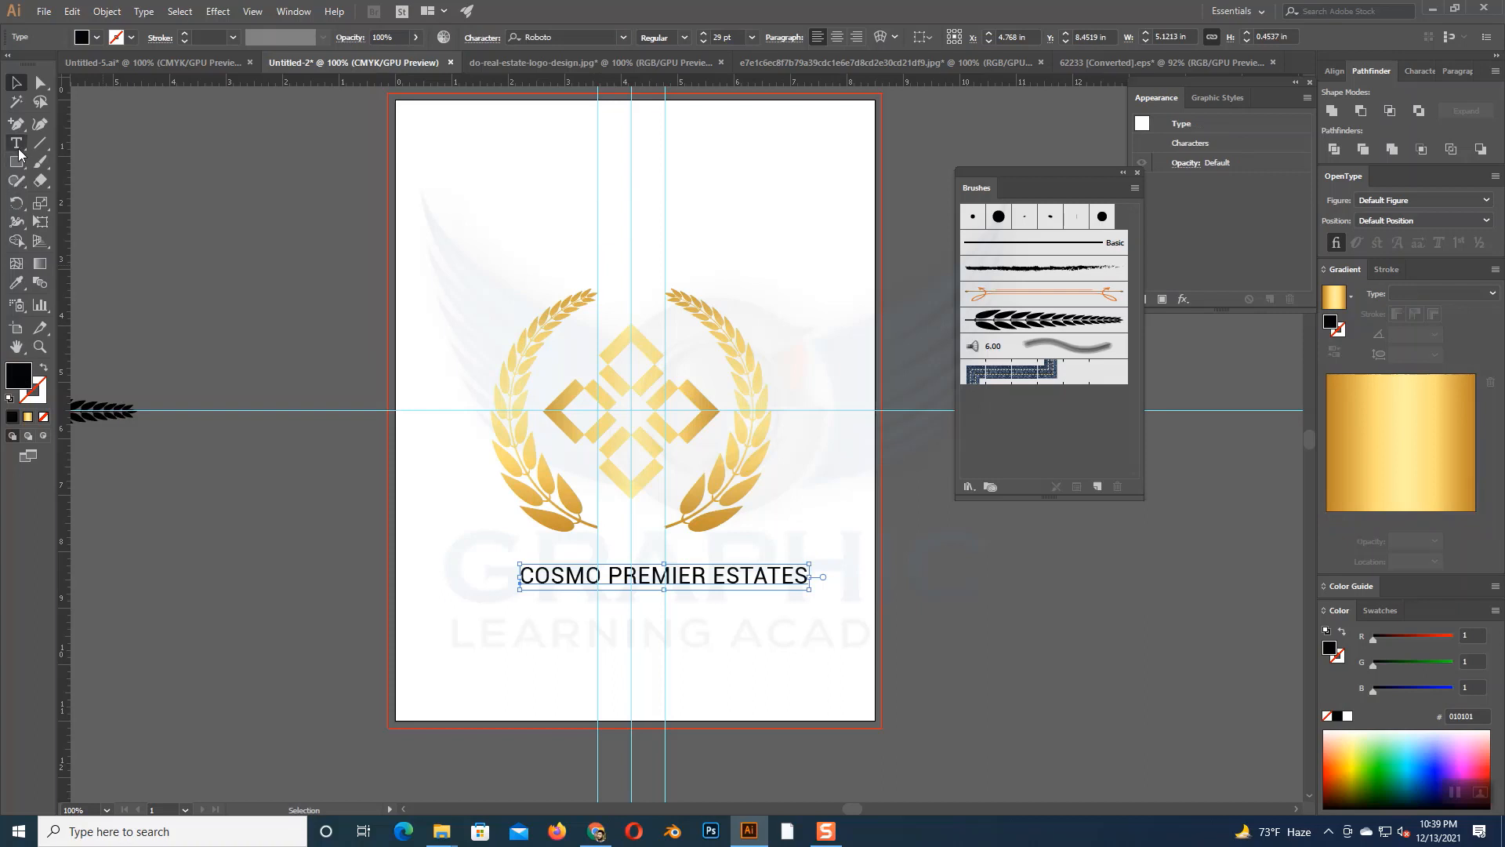
left_click(714, 575)
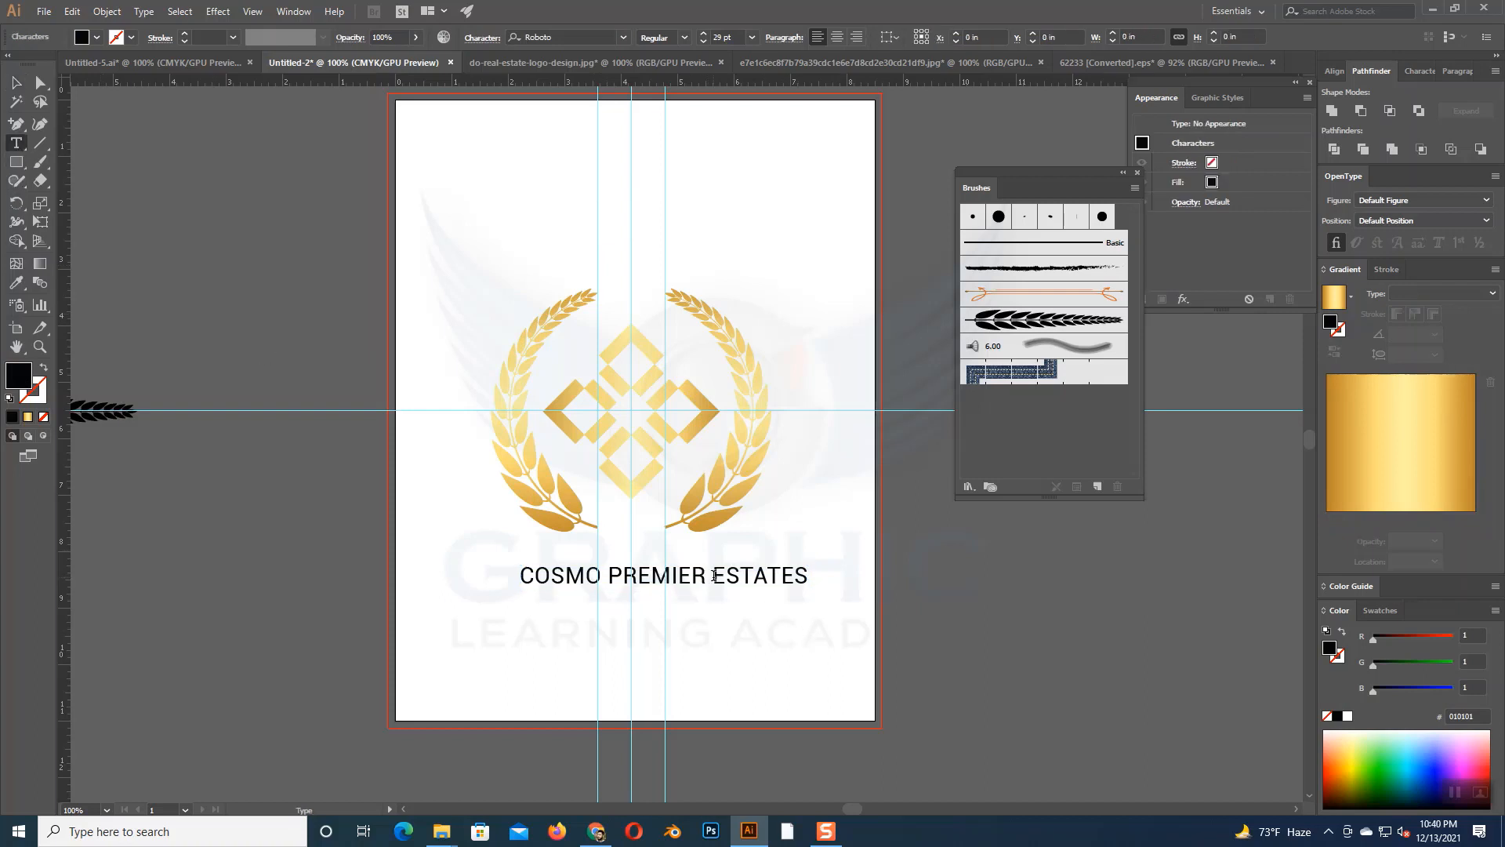
key("BackSpace")
key("Return")
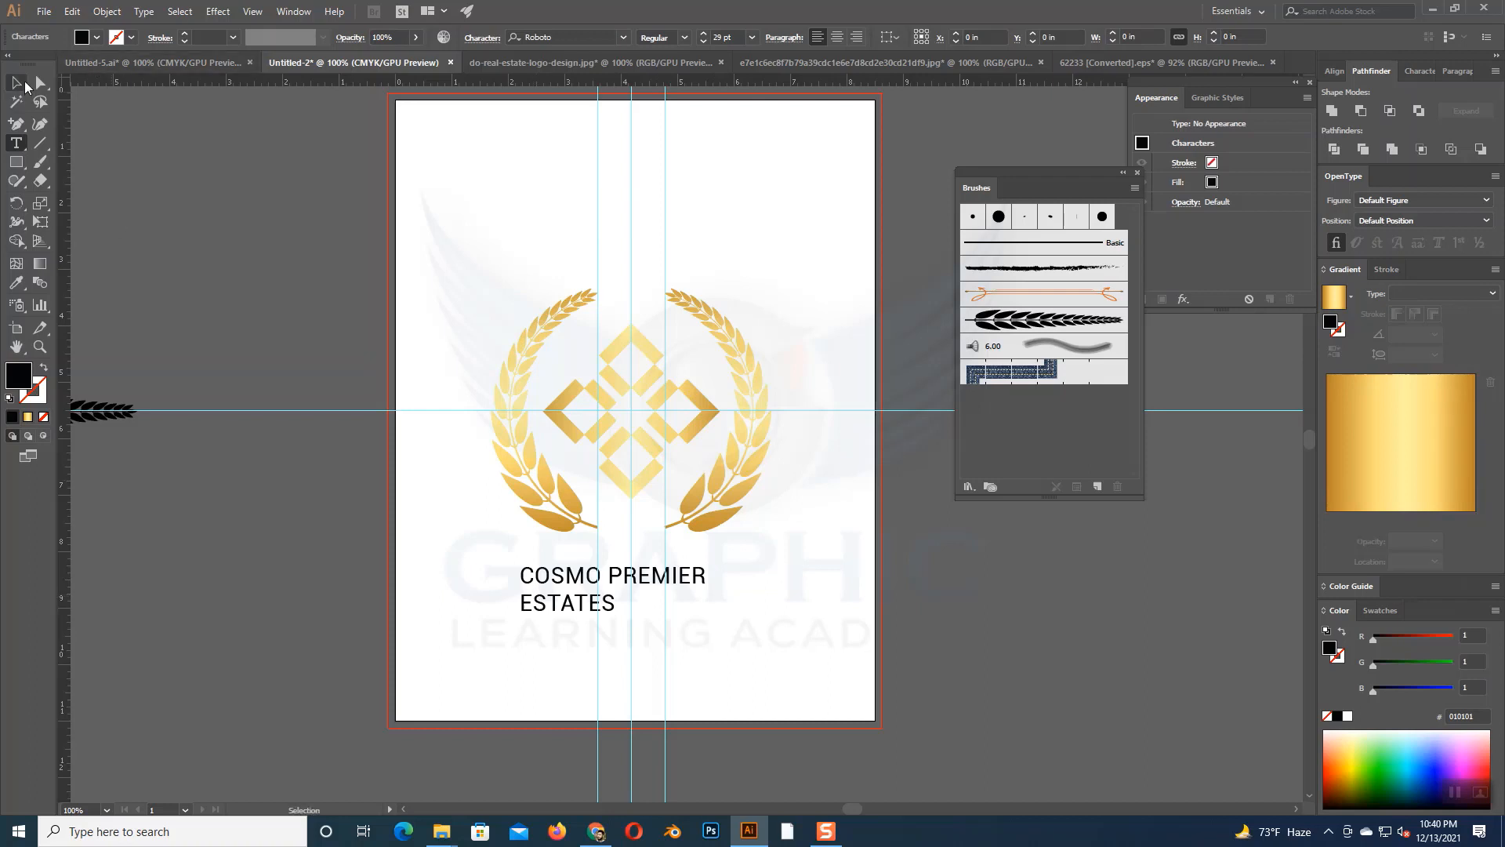
- Center-align the two-line company name and position it on the central vertical guide beneath the wreath
key("Escape")
left_click(838, 37)
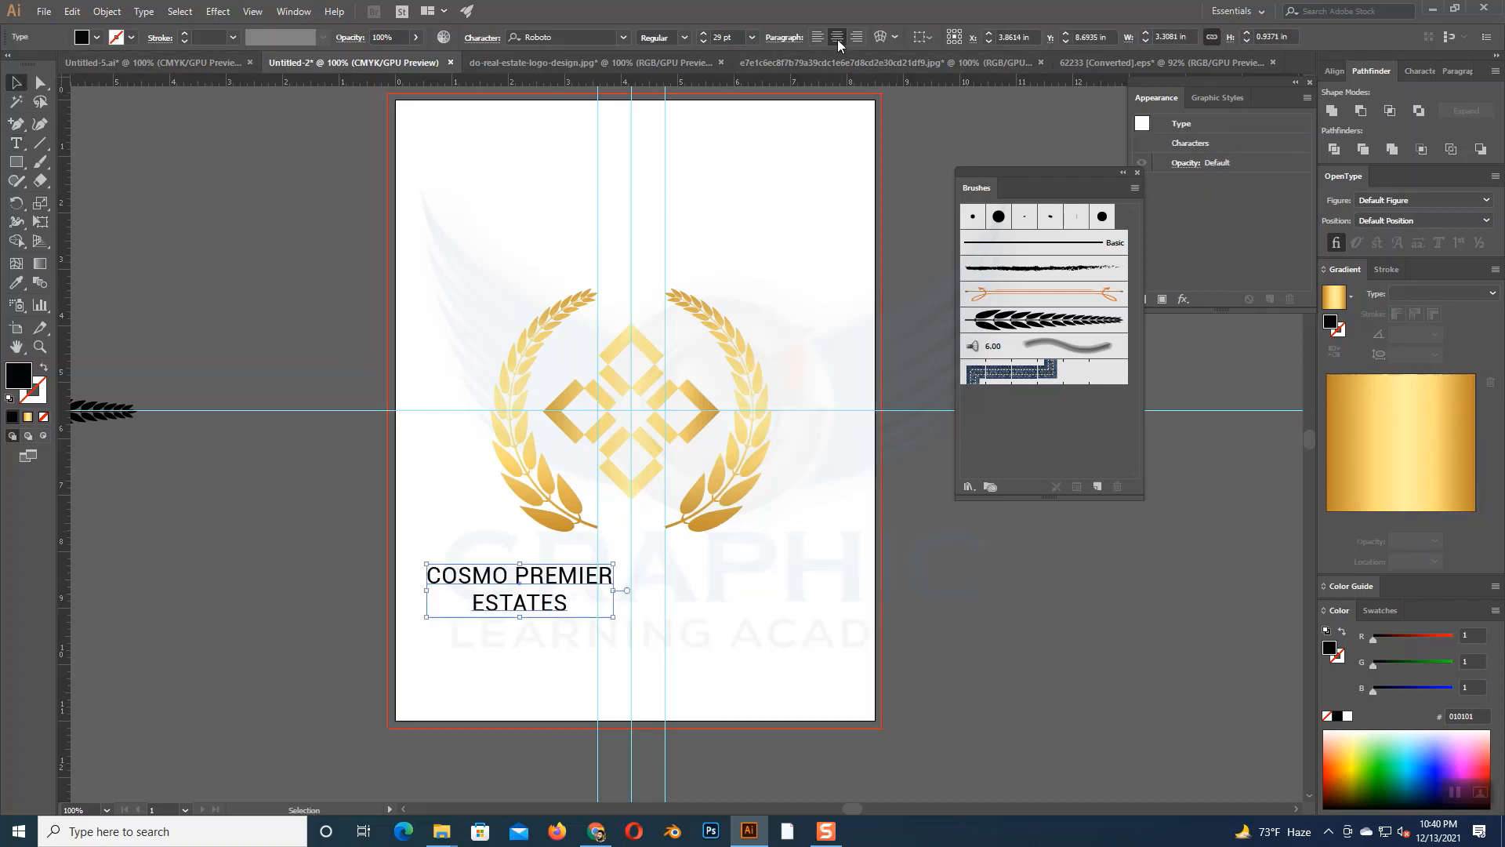
left_click_drag(587, 584, 692, 590)
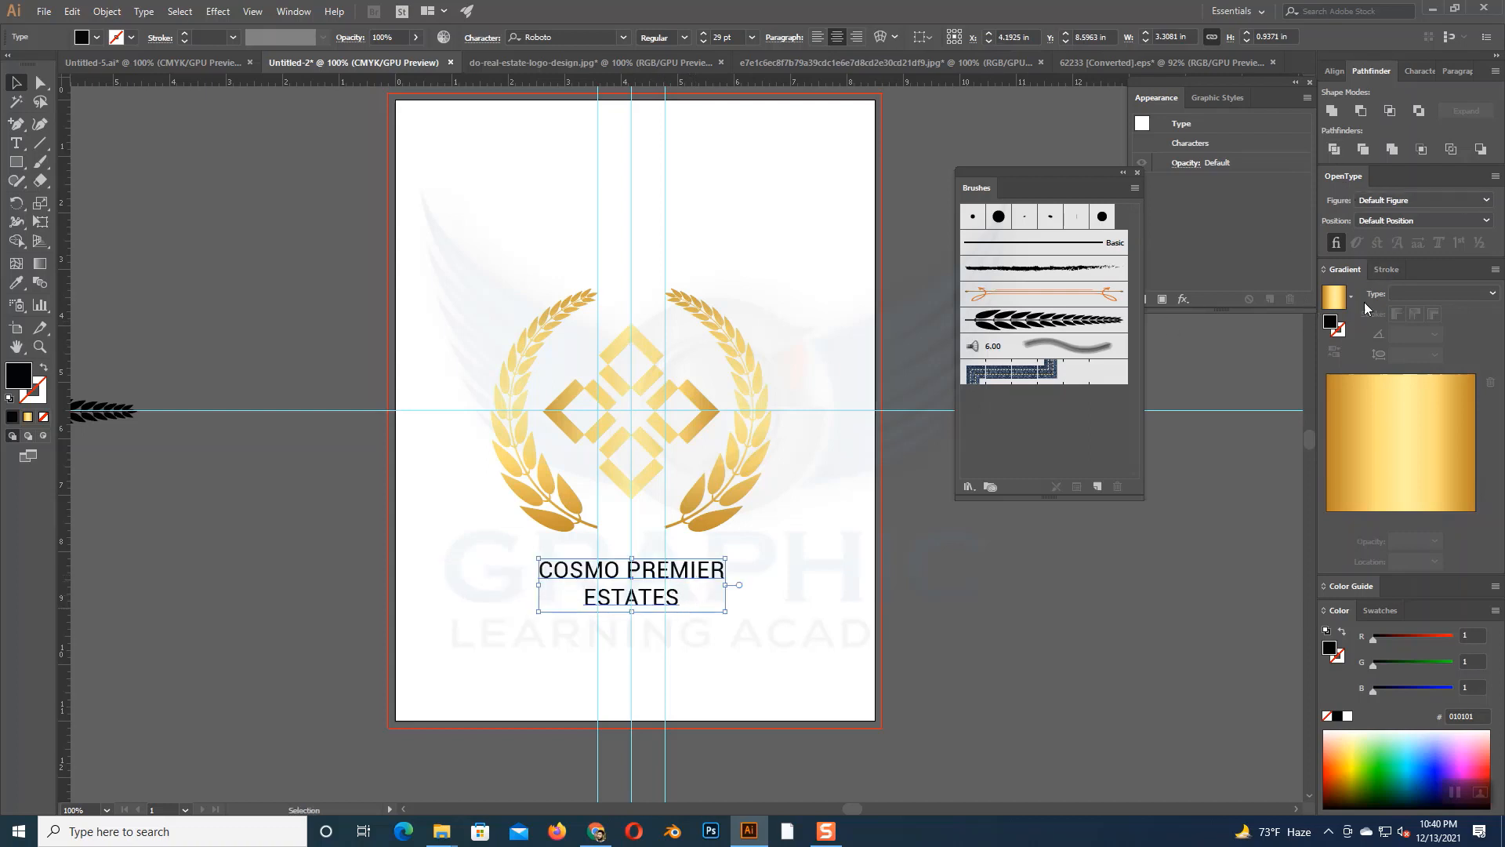
- Set the company name's font size to 50 pt
key("a")
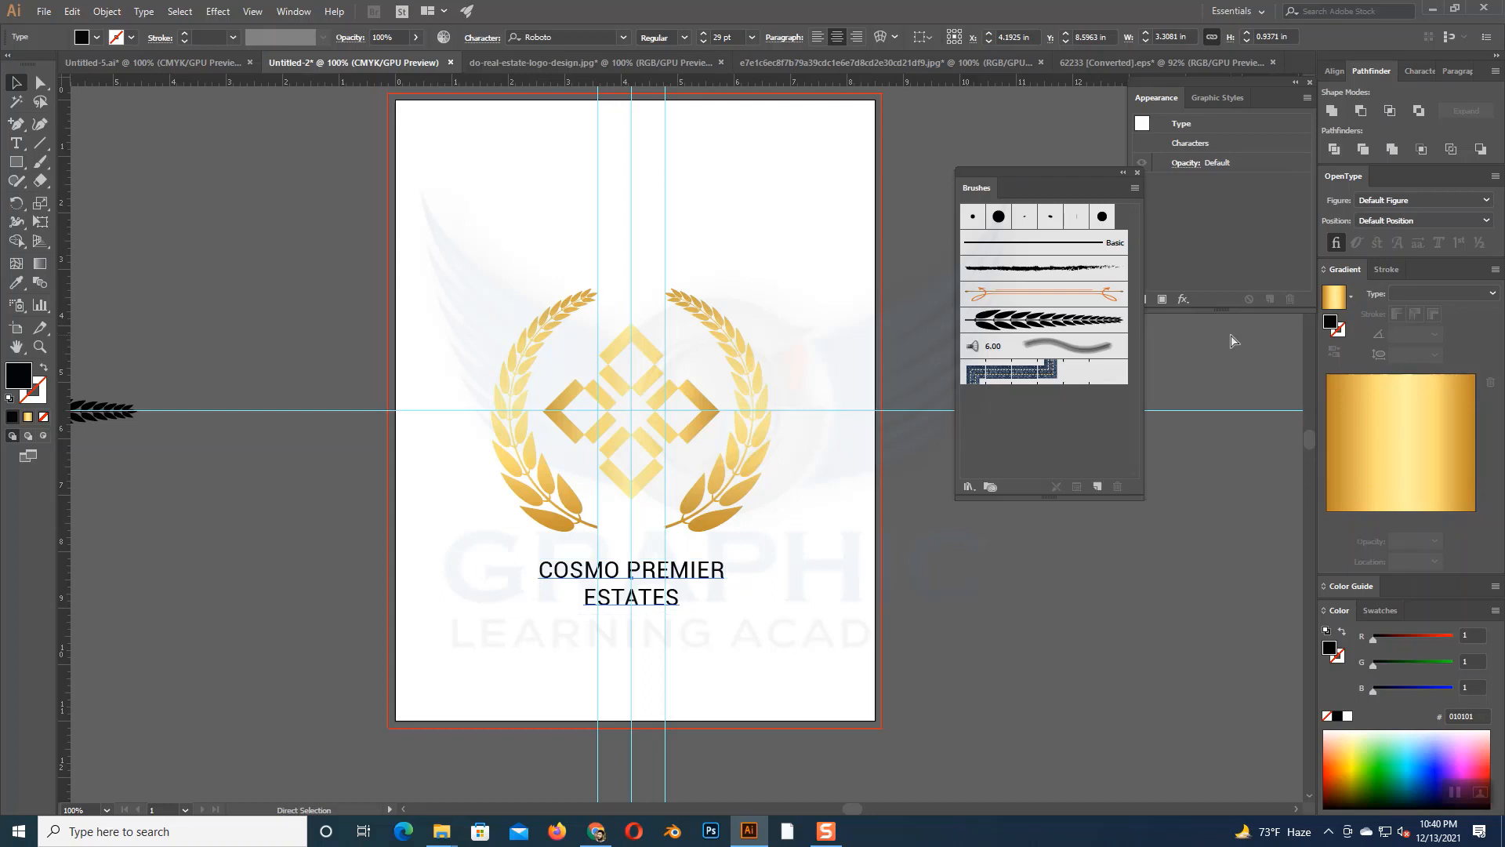
key("ctrl+t")
key("v")
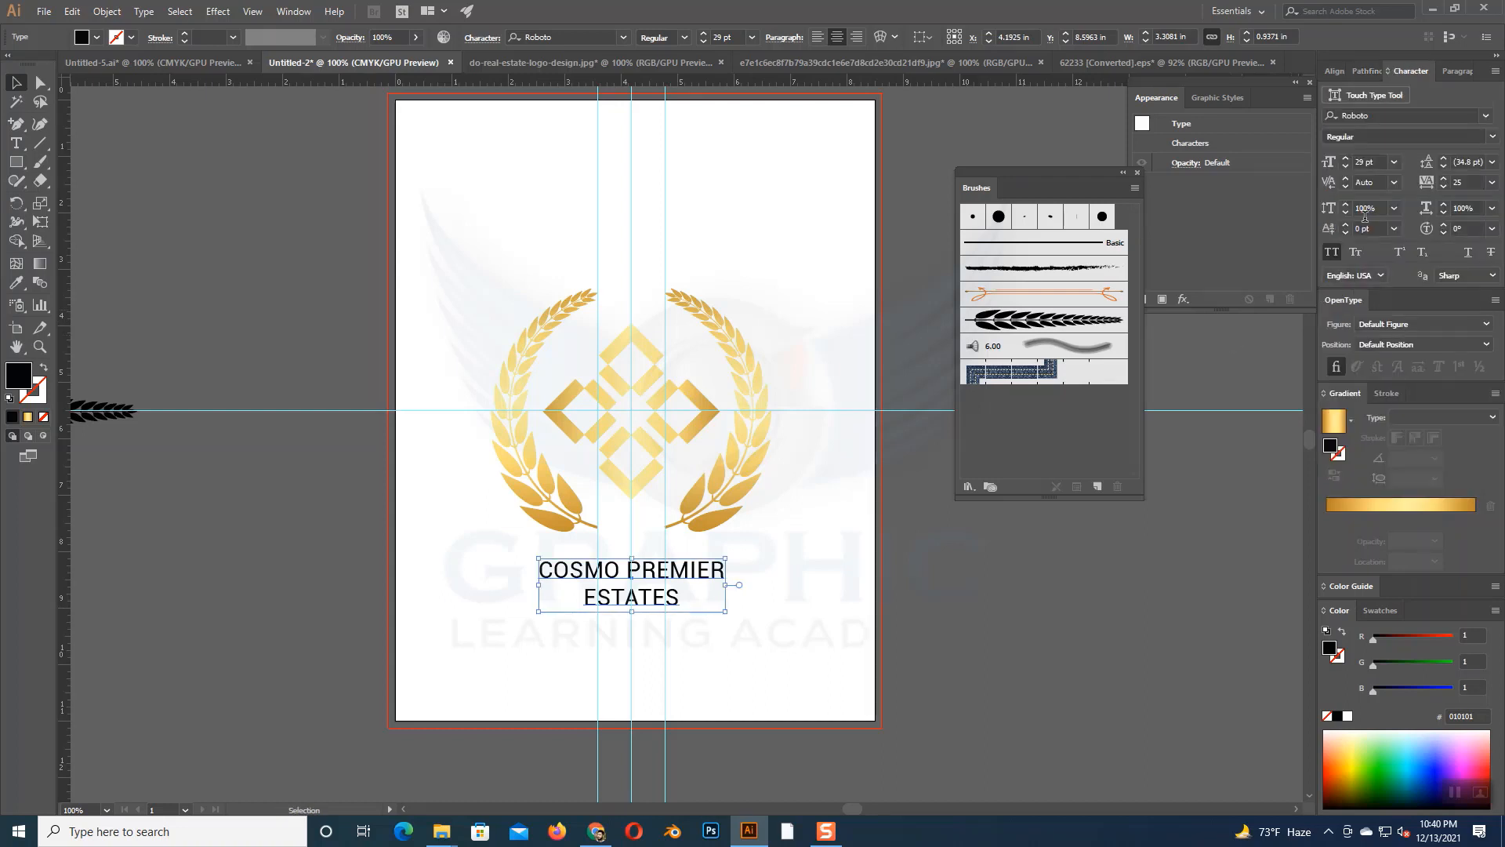
left_click_drag(1348, 161, 1348, 161)
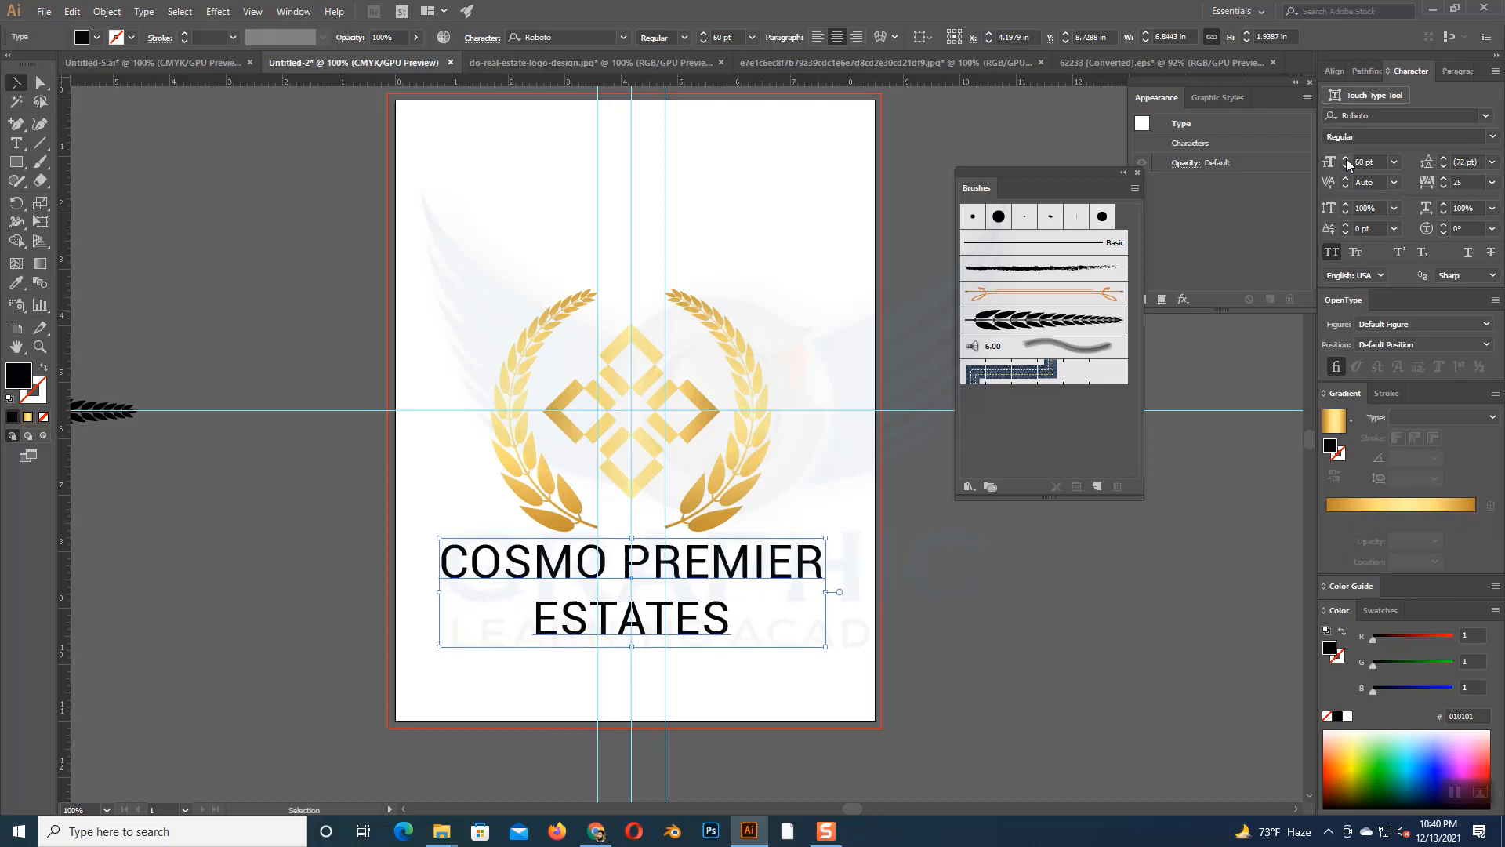
left_click(1346, 166)
left_click(1347, 167)
left_click(1346, 167)
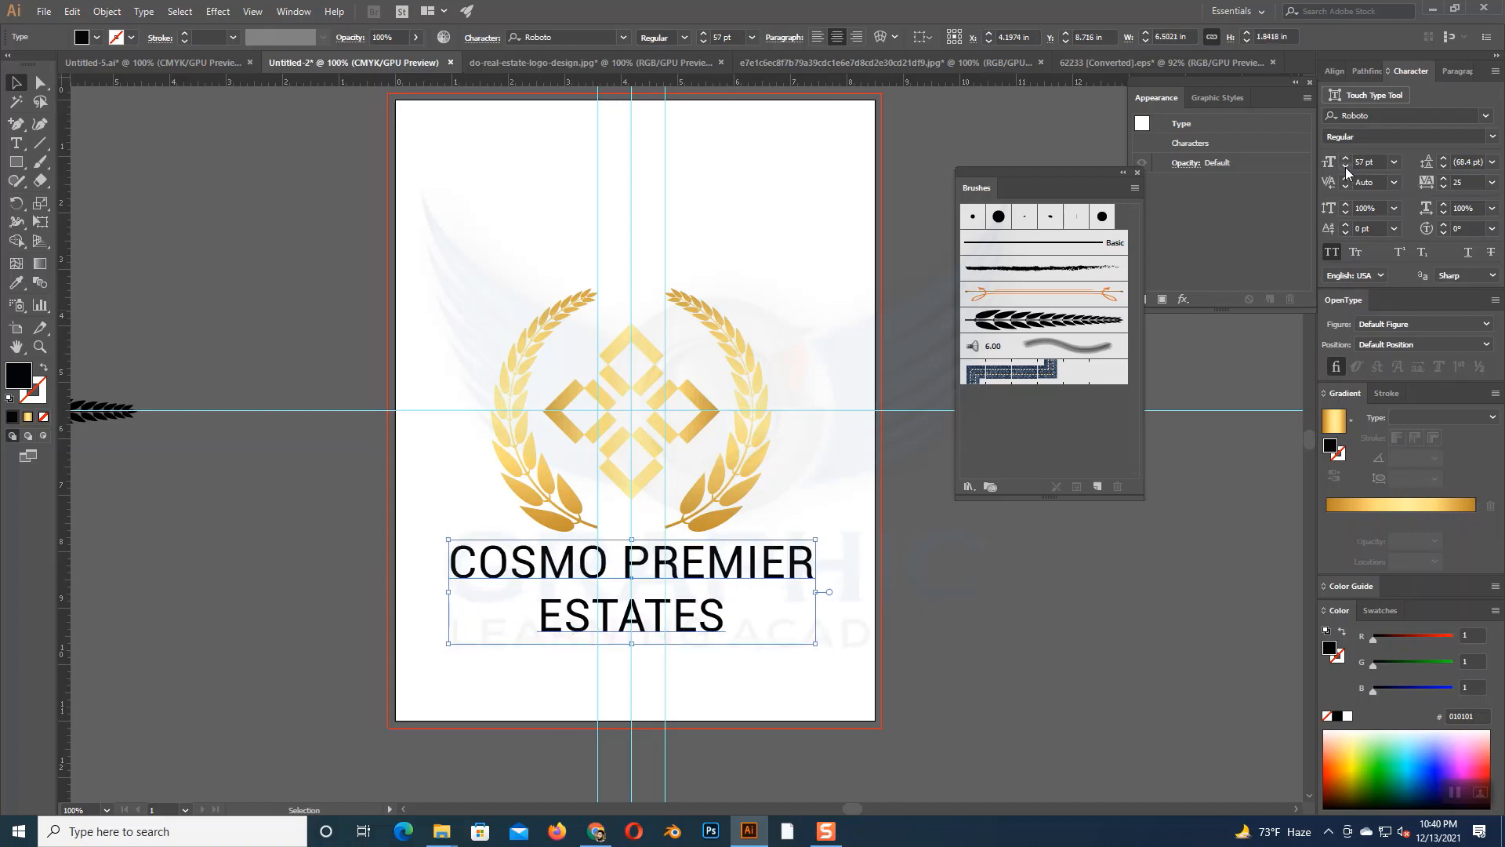
left_click(1346, 166)
left_click(1347, 166)
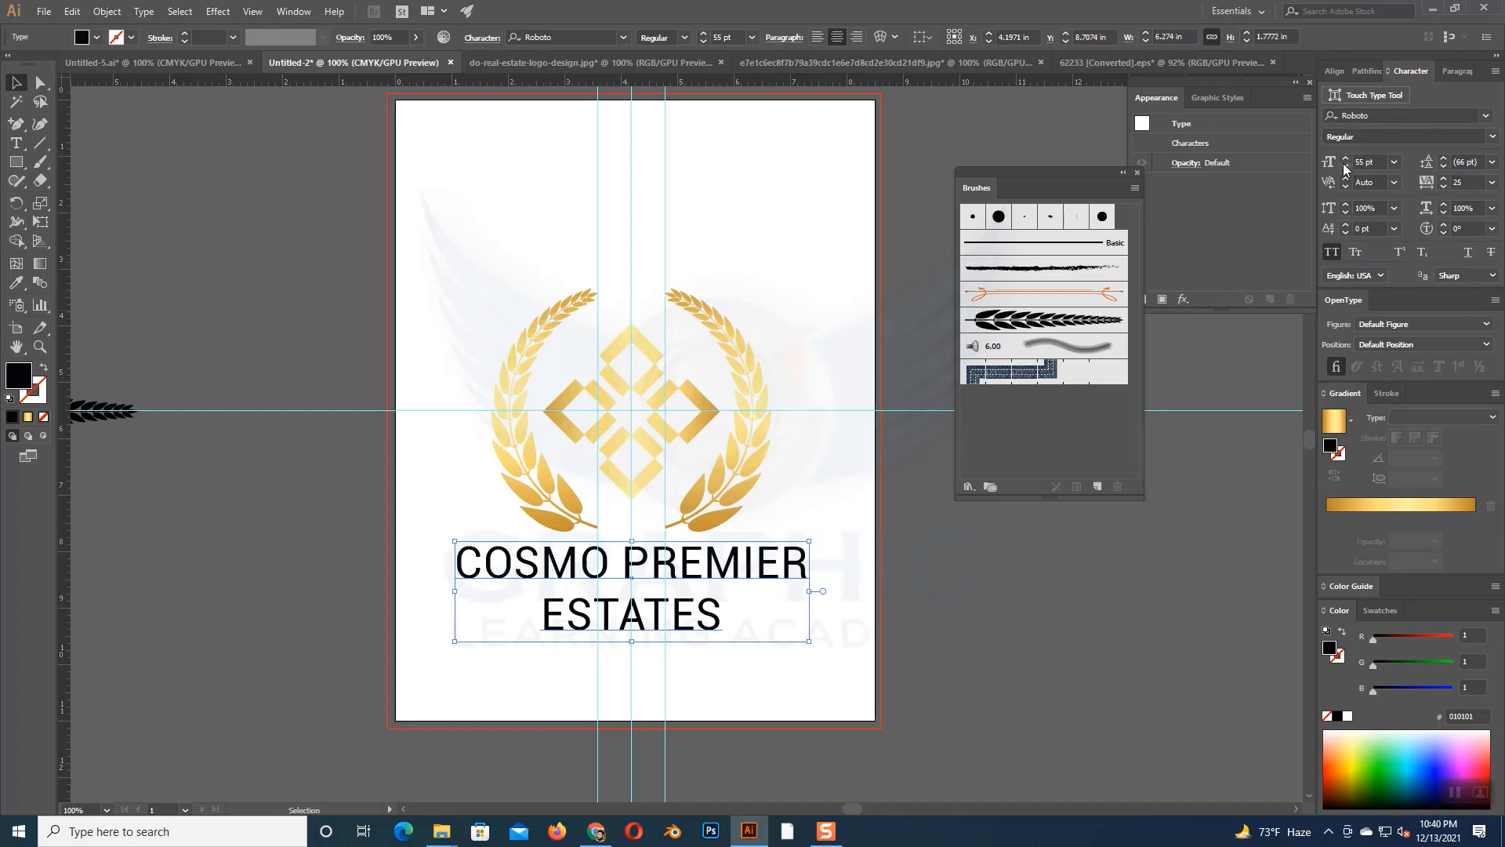
left_click(1346, 167)
left_click(1346, 166)
left_click(1346, 166)
left_click(1346, 166)
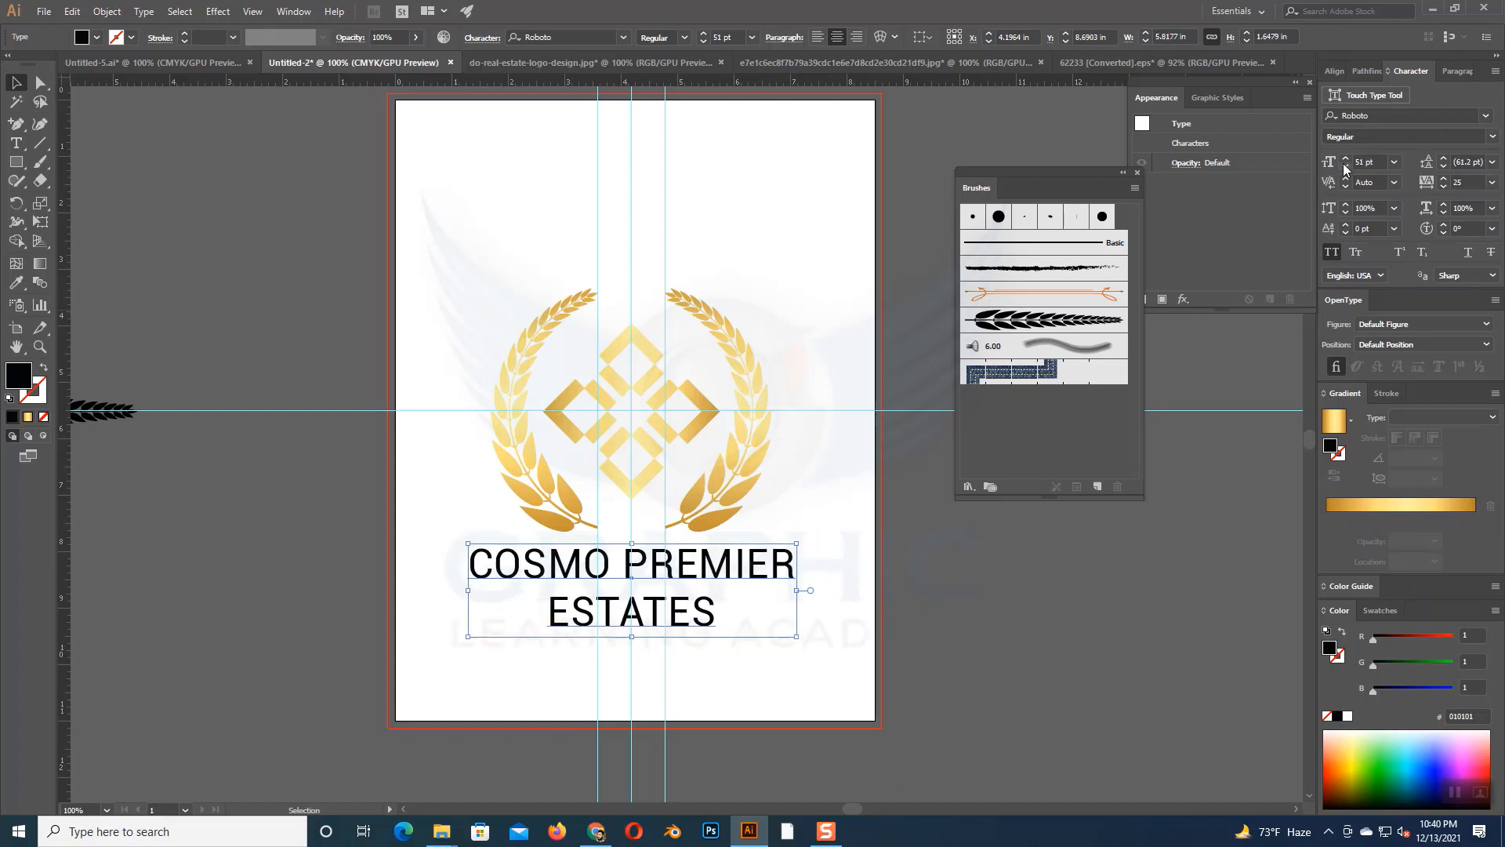
left_click(1347, 166)
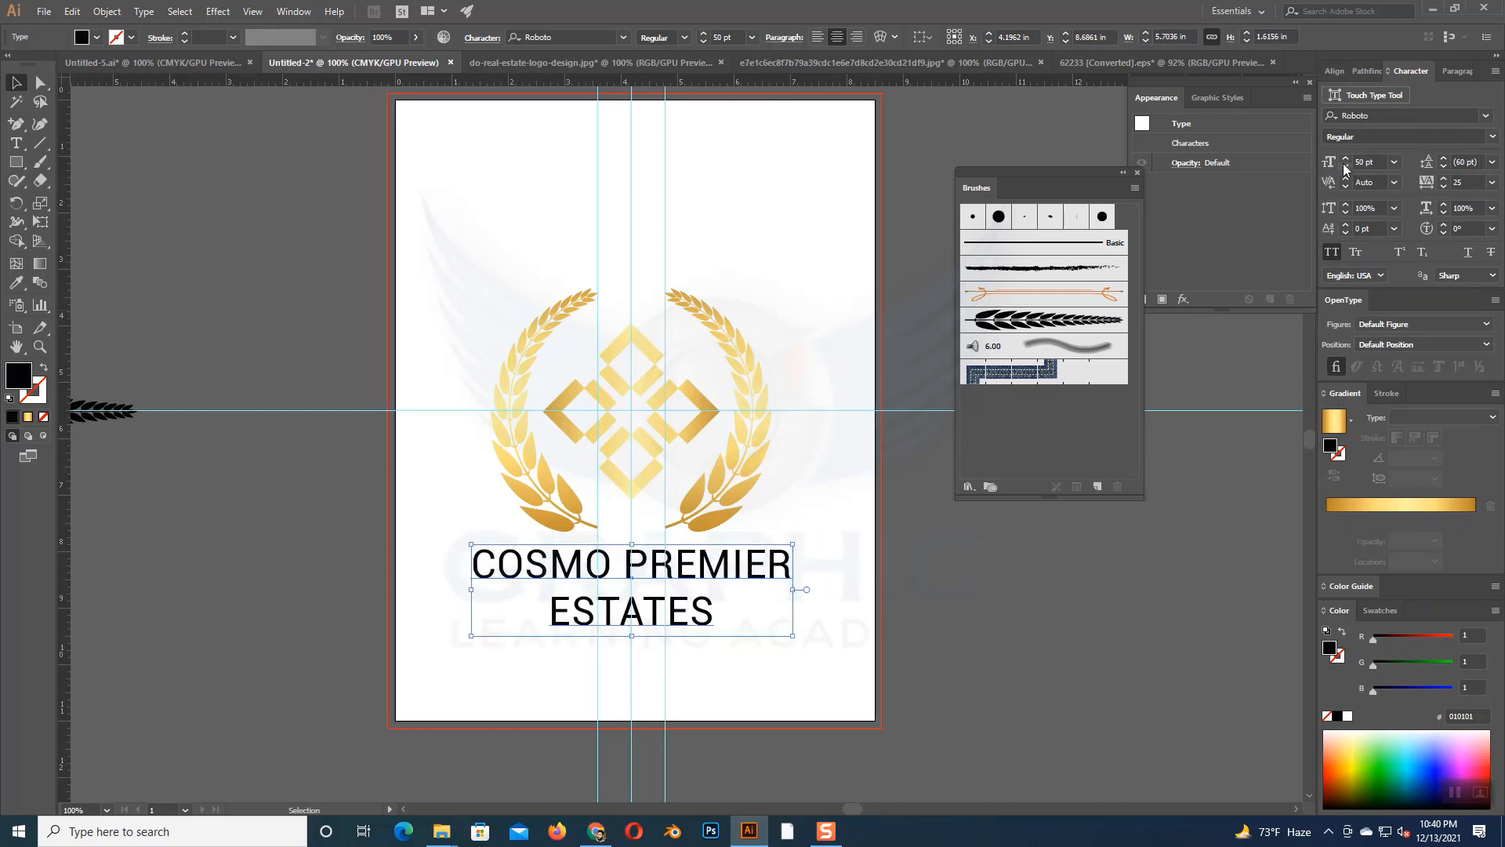
- Try the Provicali font on the company name and settle on Poppins
left_click(1488, 118)
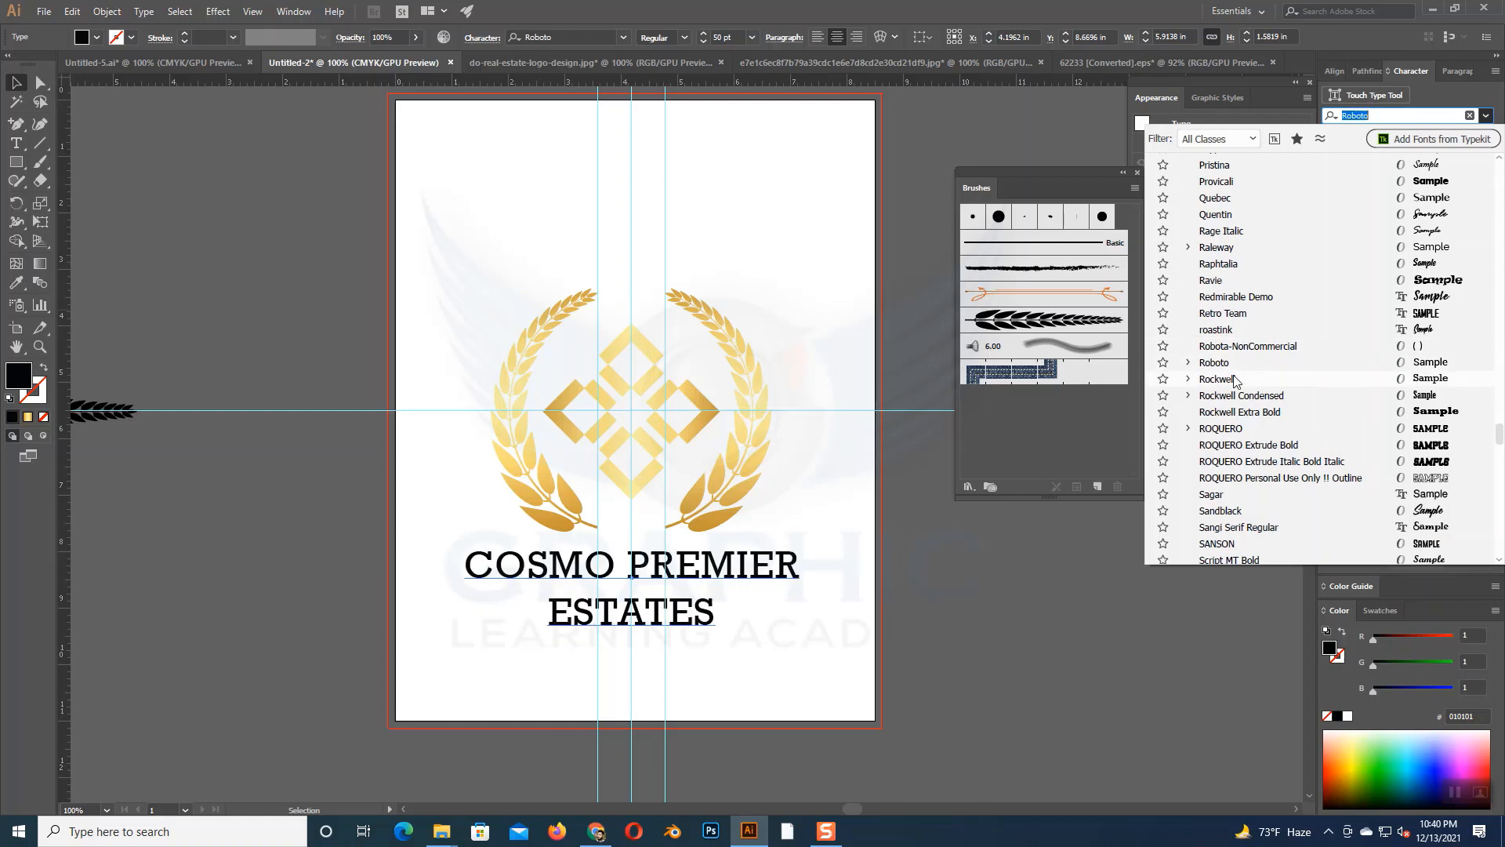
left_click(1220, 187)
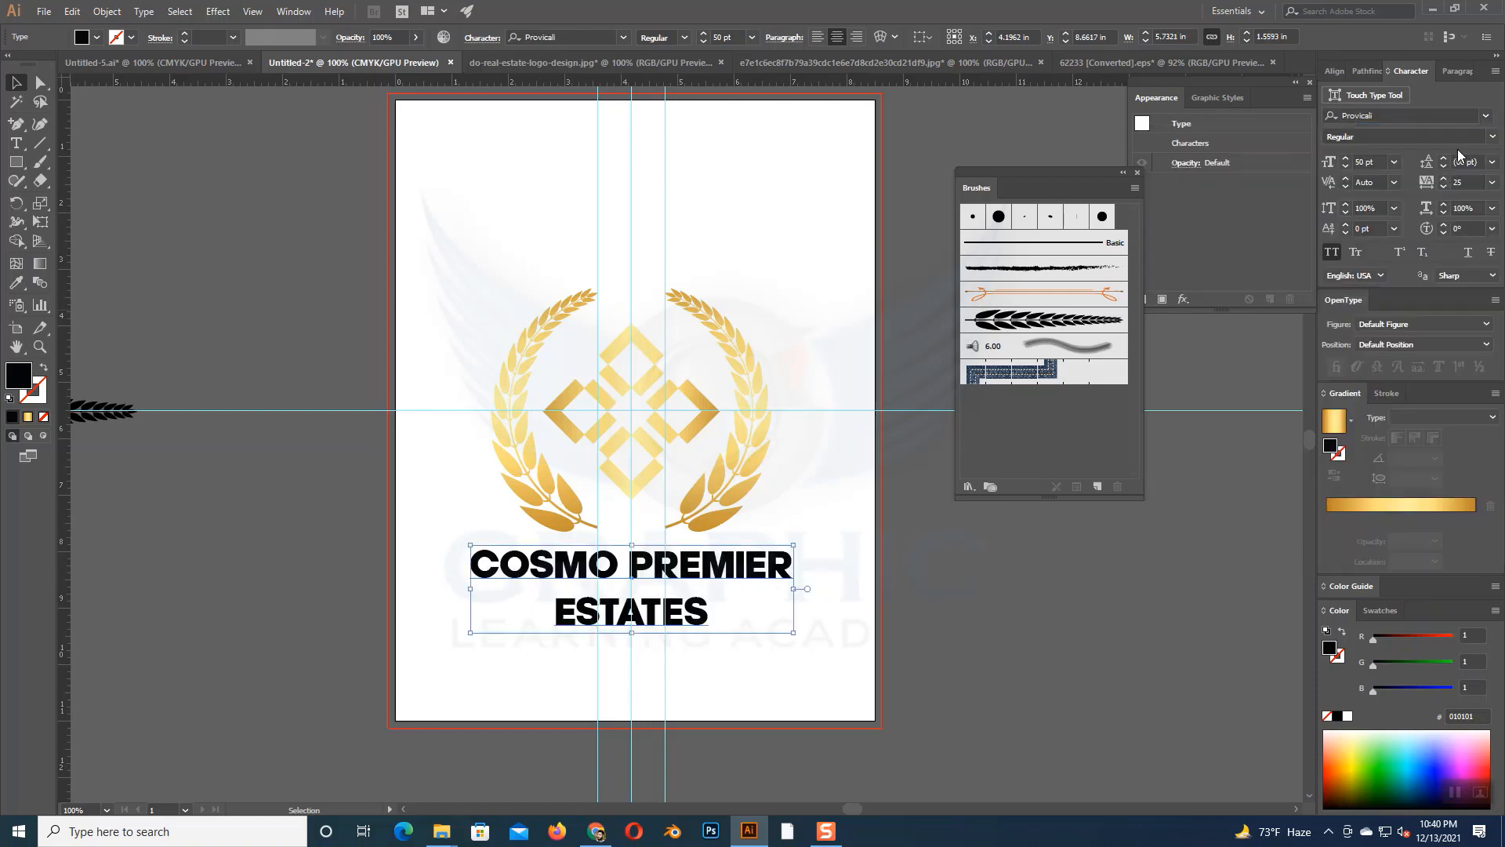
left_click(1486, 115)
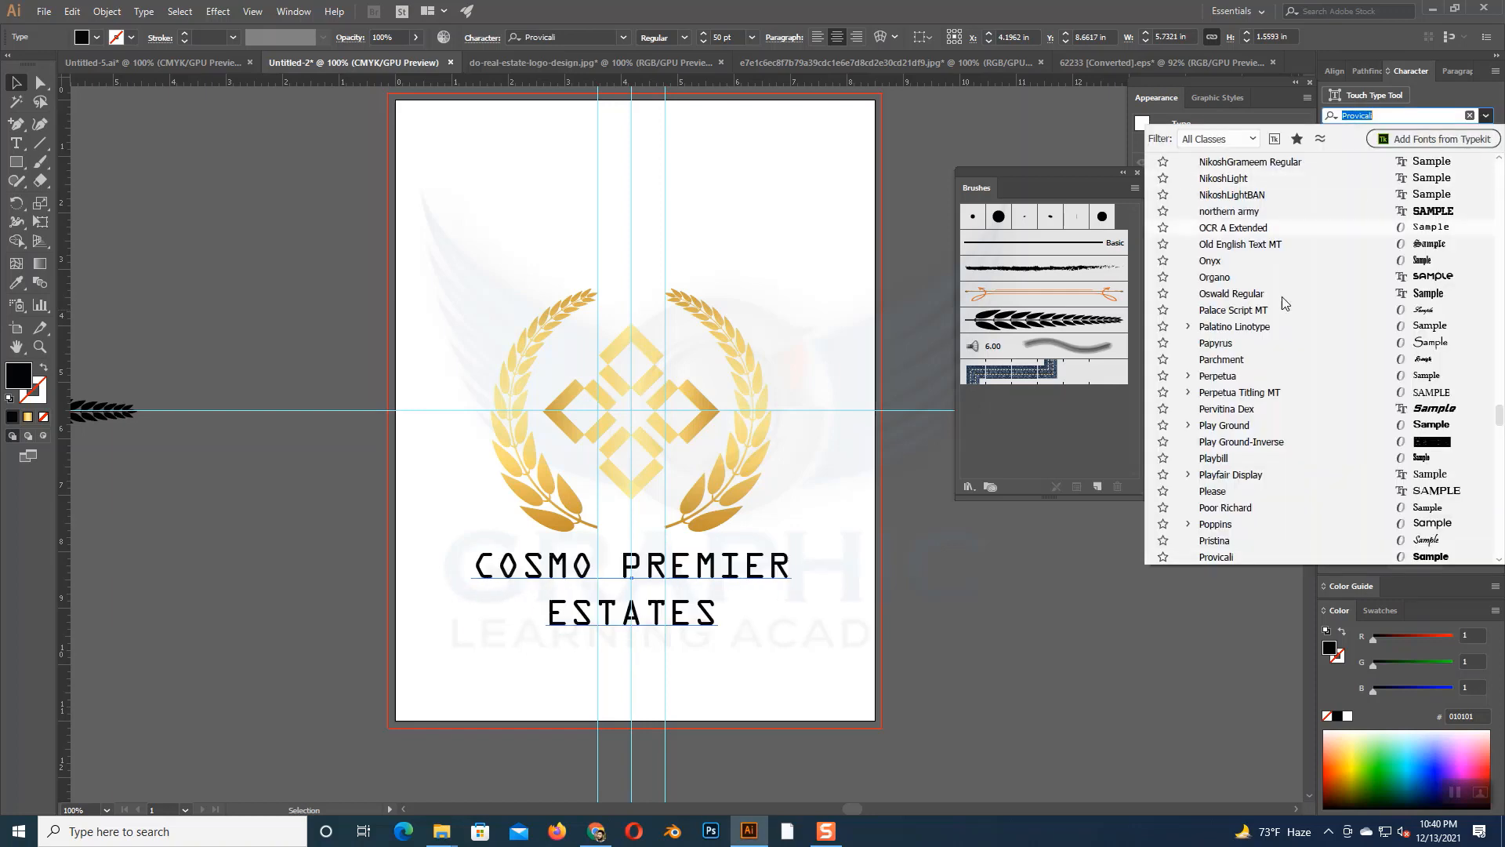
scroll(1274, 299, "down", 2)
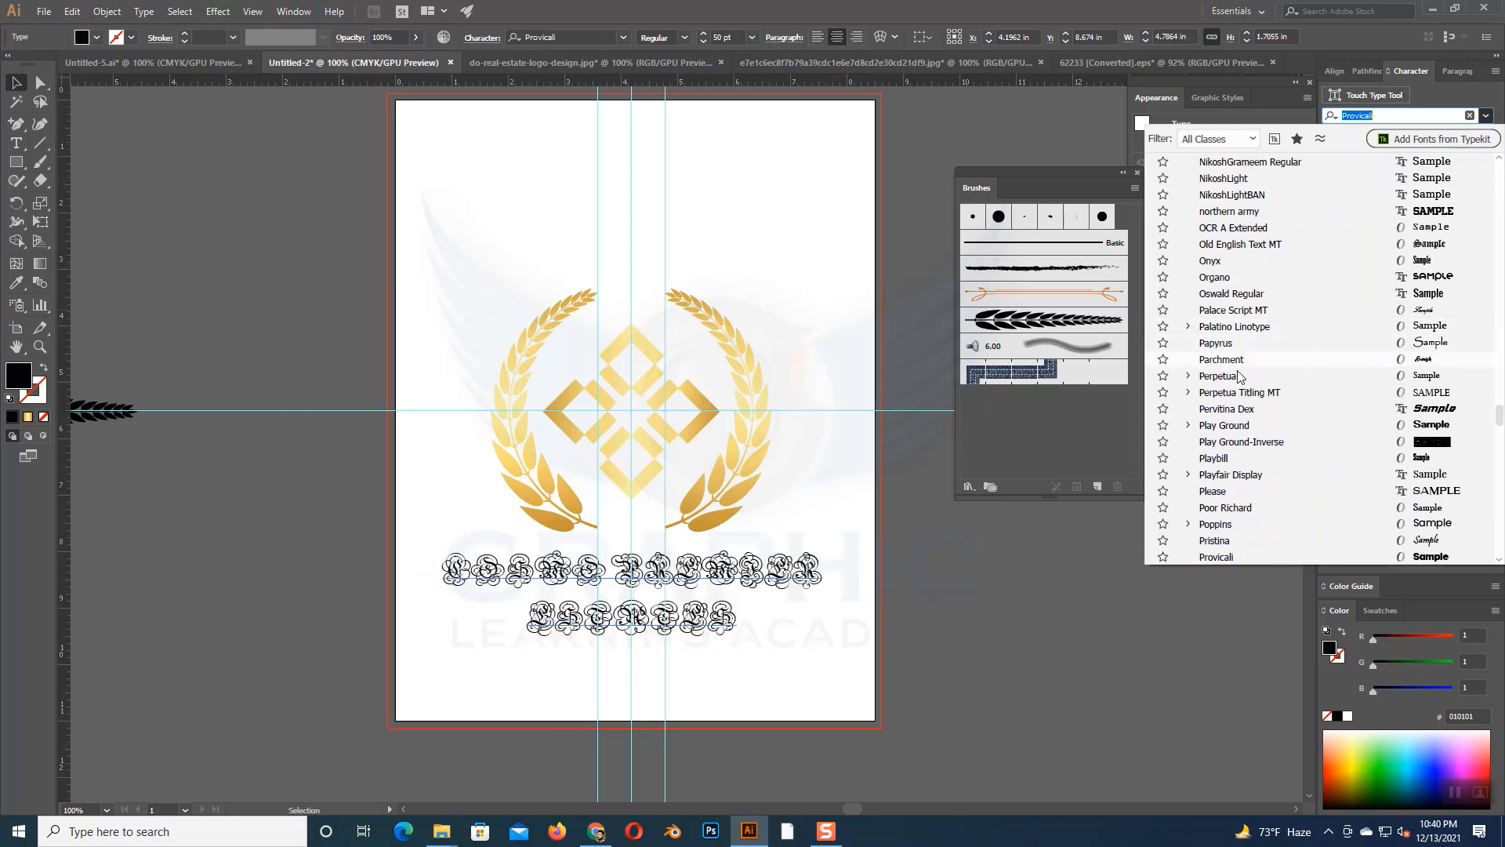
left_click(1216, 524)
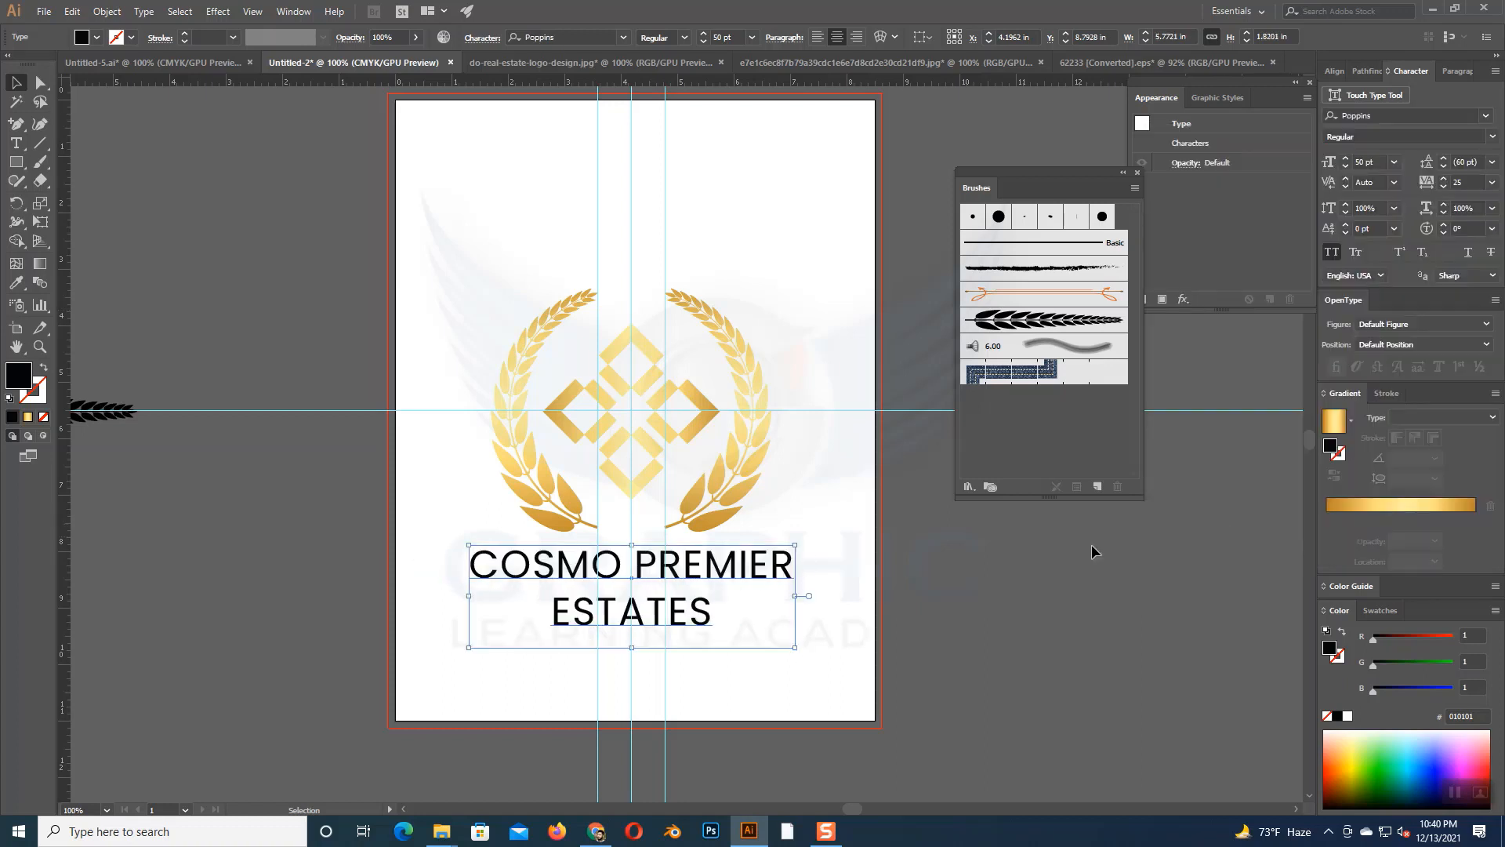
- Try the Bold style on the Poppins company name and switch it to Thin
left_click(1493, 138)
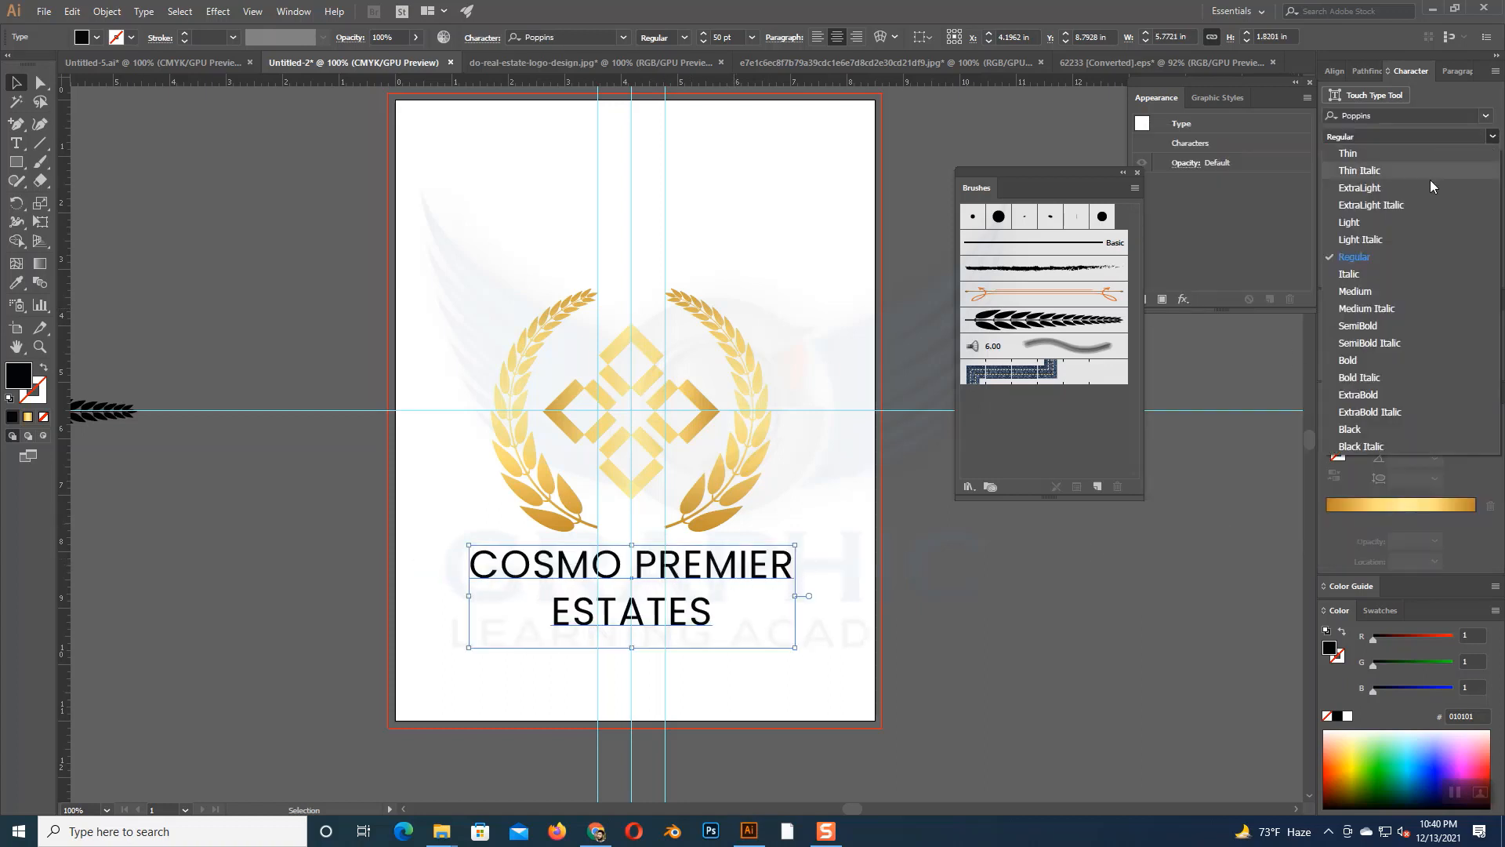
left_click(1359, 360)
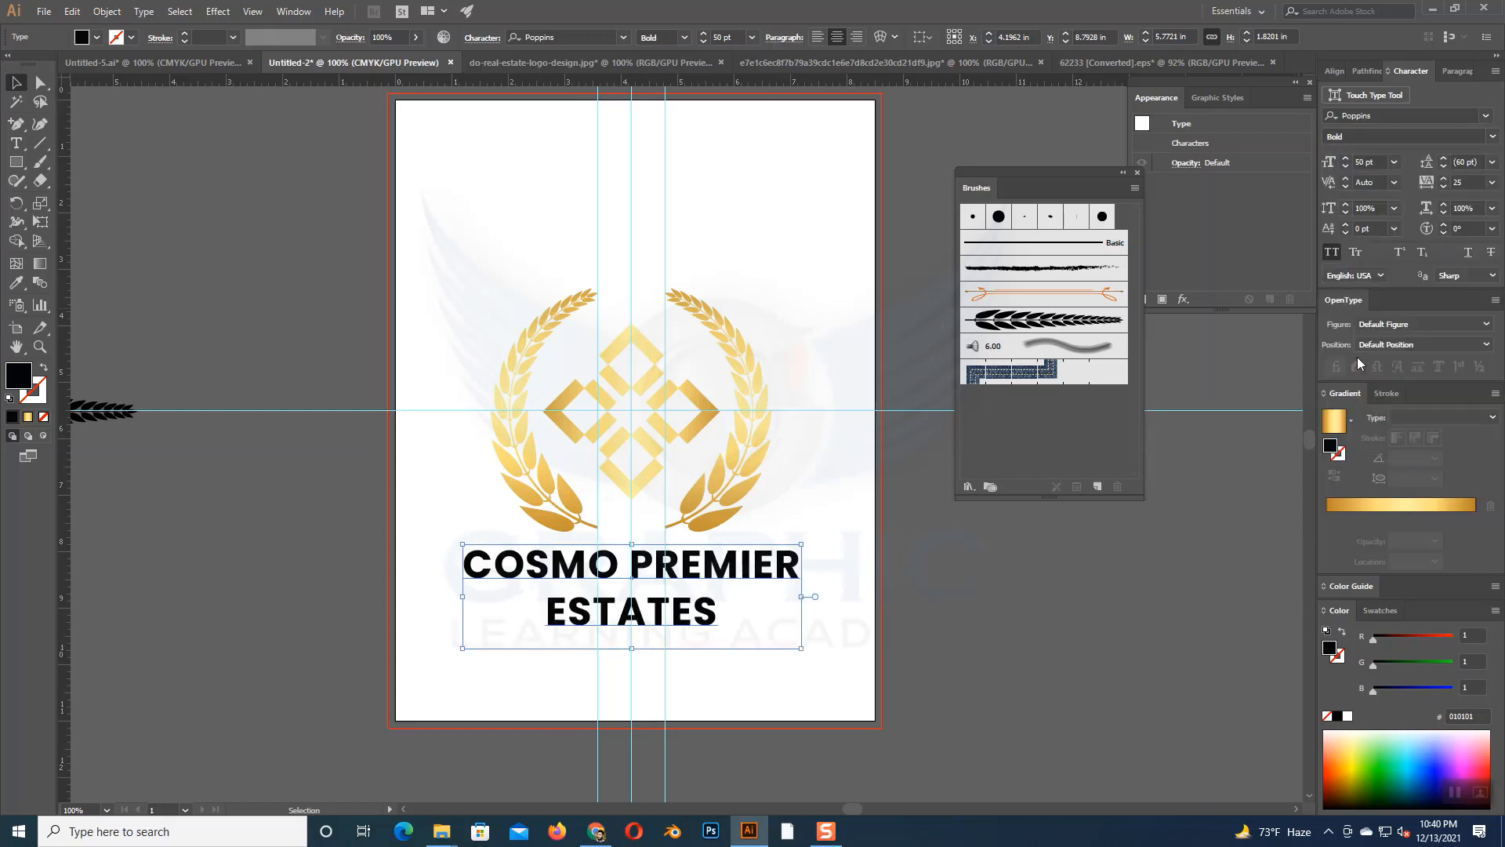
left_click(1490, 137)
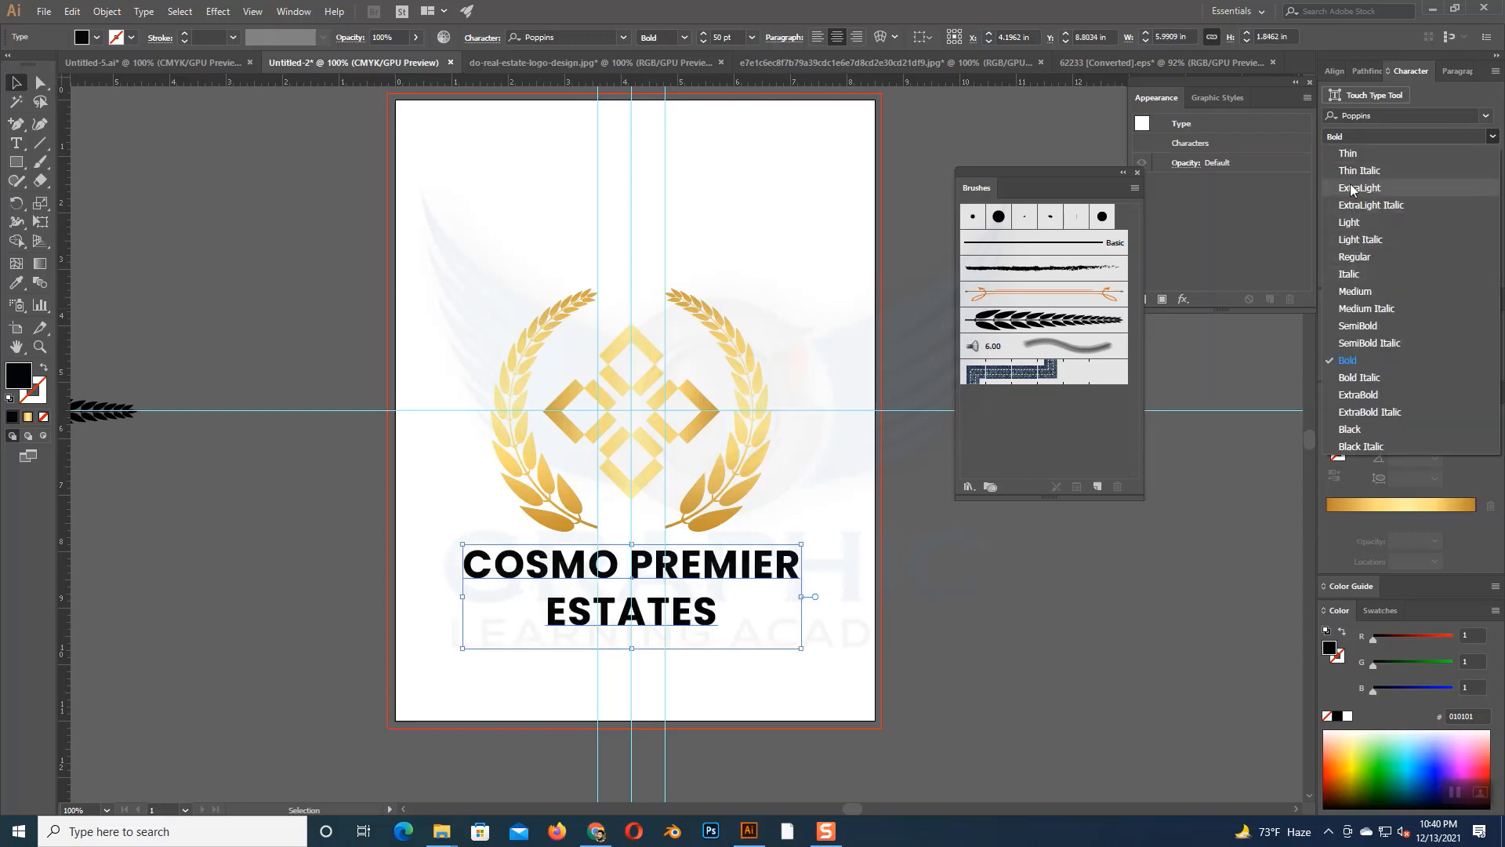
left_click(1348, 154)
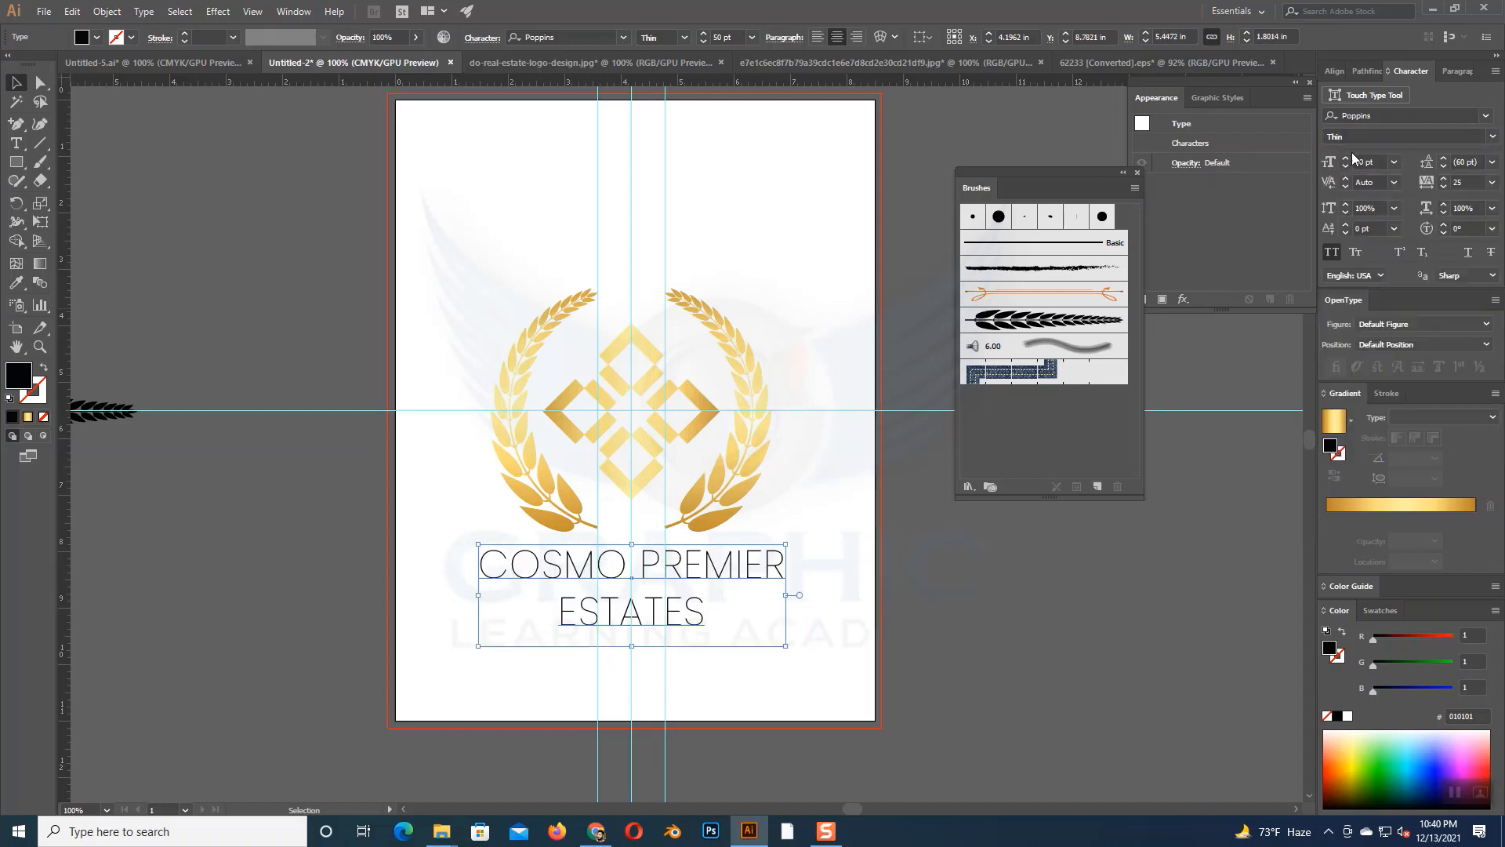
- Set the Poppins company name to the Regular font style
left_click(1491, 137)
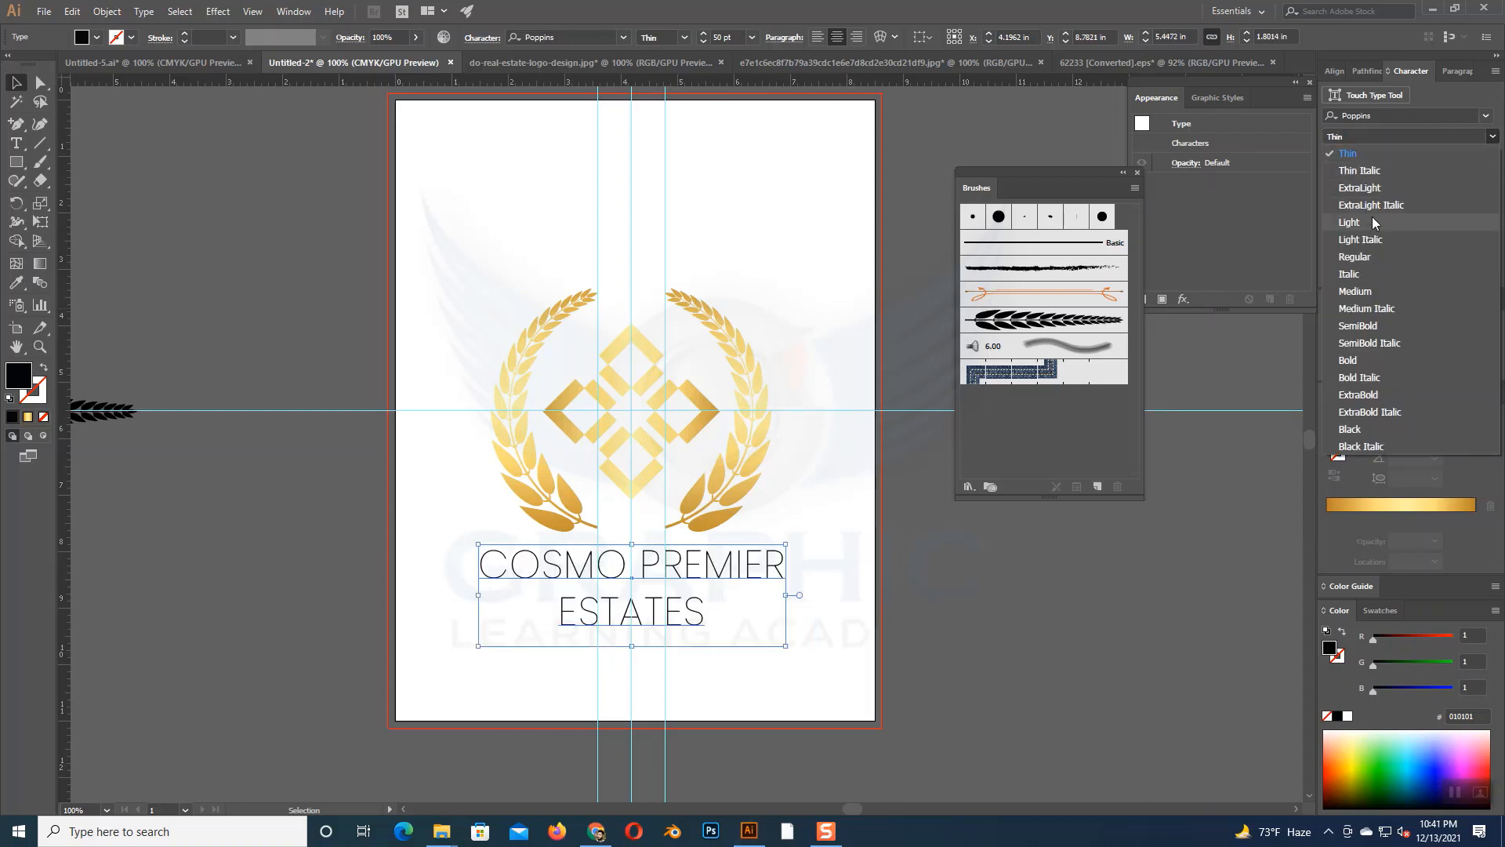
left_click(1355, 256)
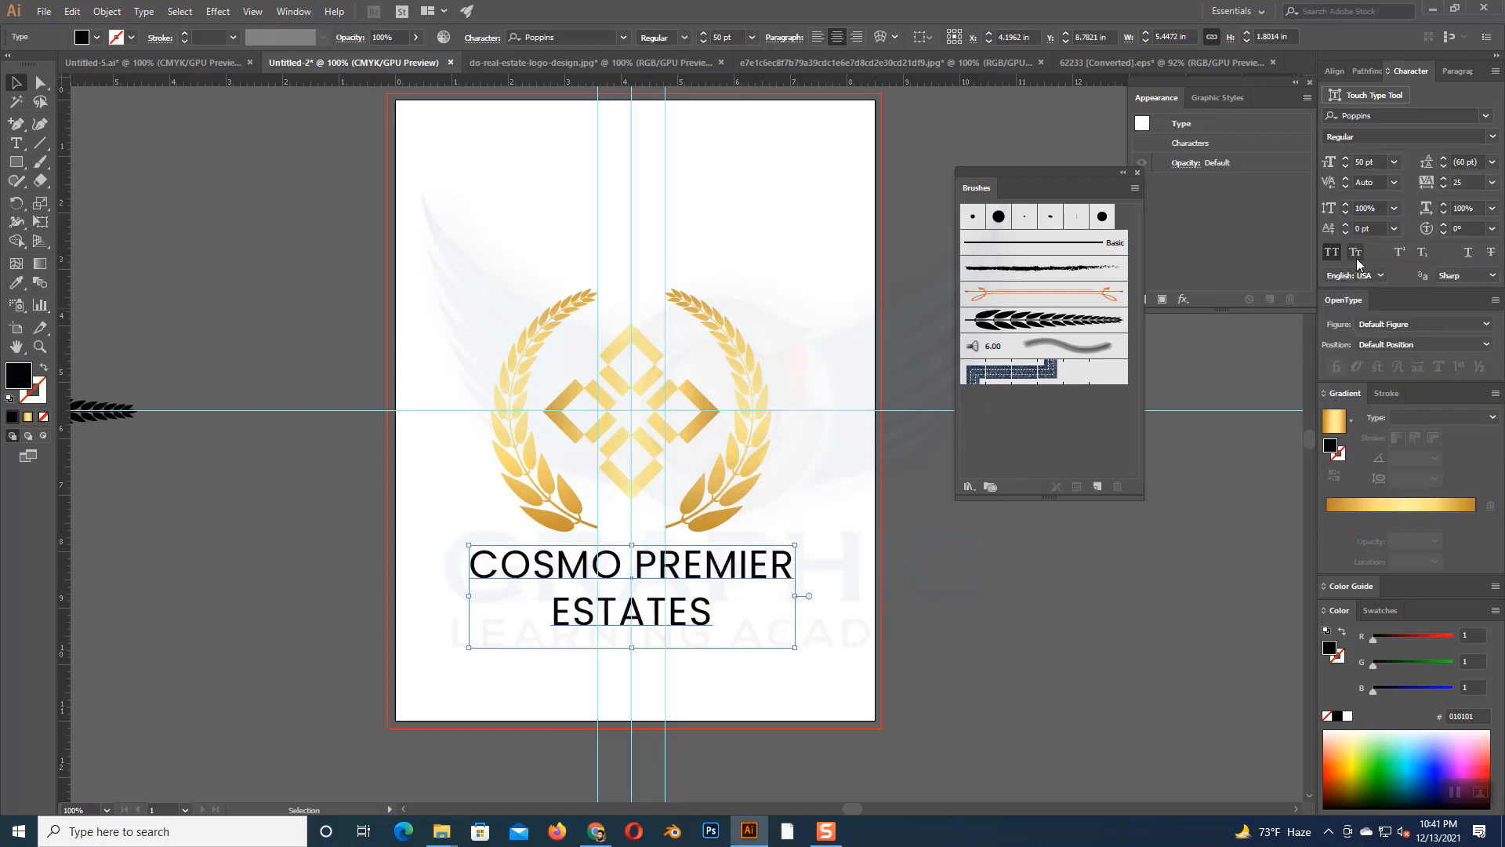
left_click(813, 558)
- Widen the letter tracking of the whole two-line company name to 130
left_click(696, 584)
left_click(1444, 179)
left_click(1445, 178)
left_click(1444, 179)
left_click(1445, 178)
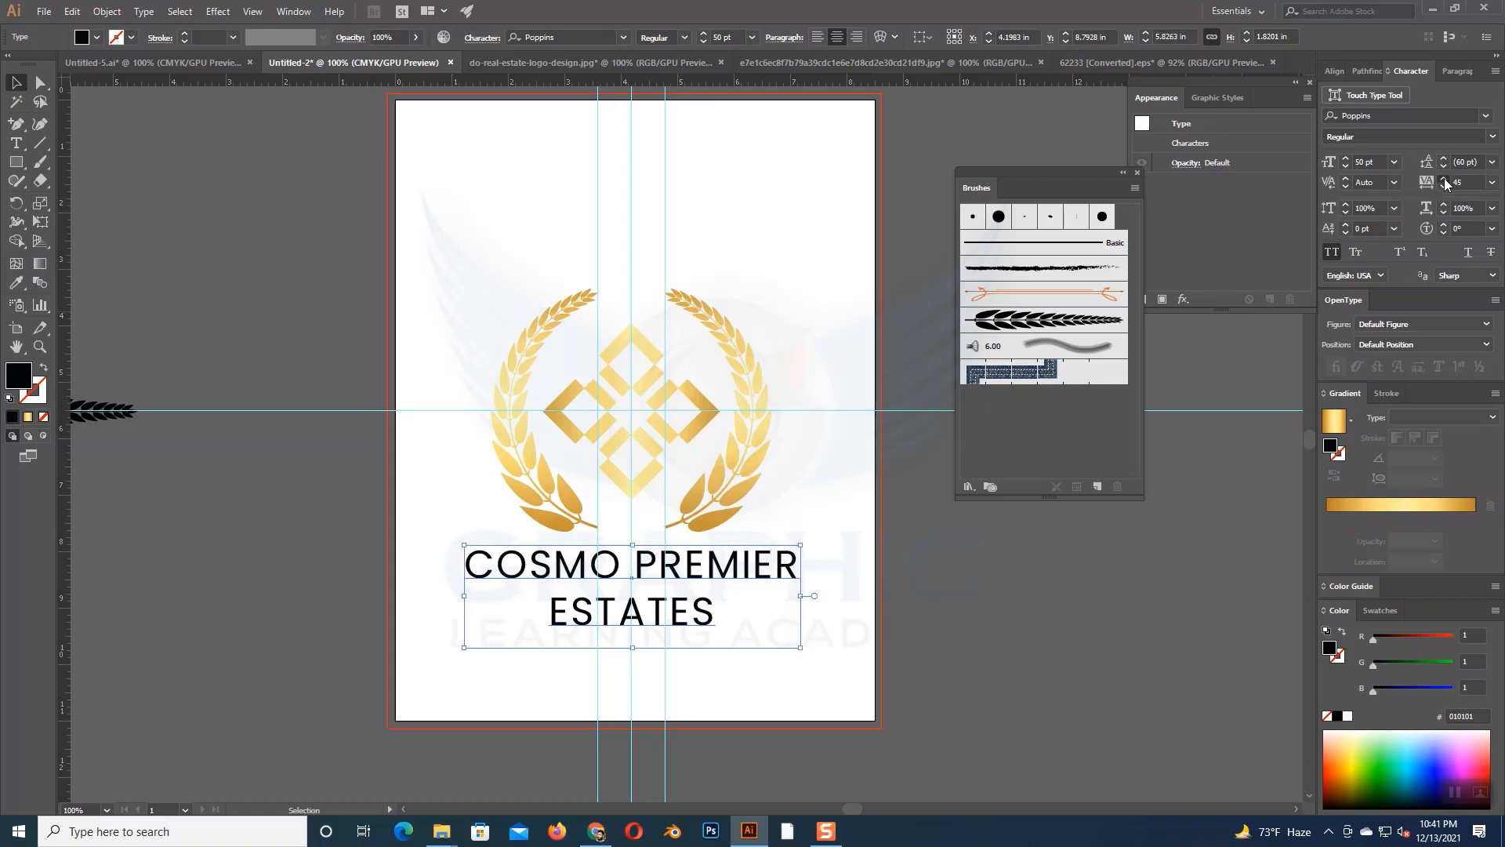
left_click(1445, 180)
left_click(1444, 179)
left_click(1444, 179)
left_click(1444, 180)
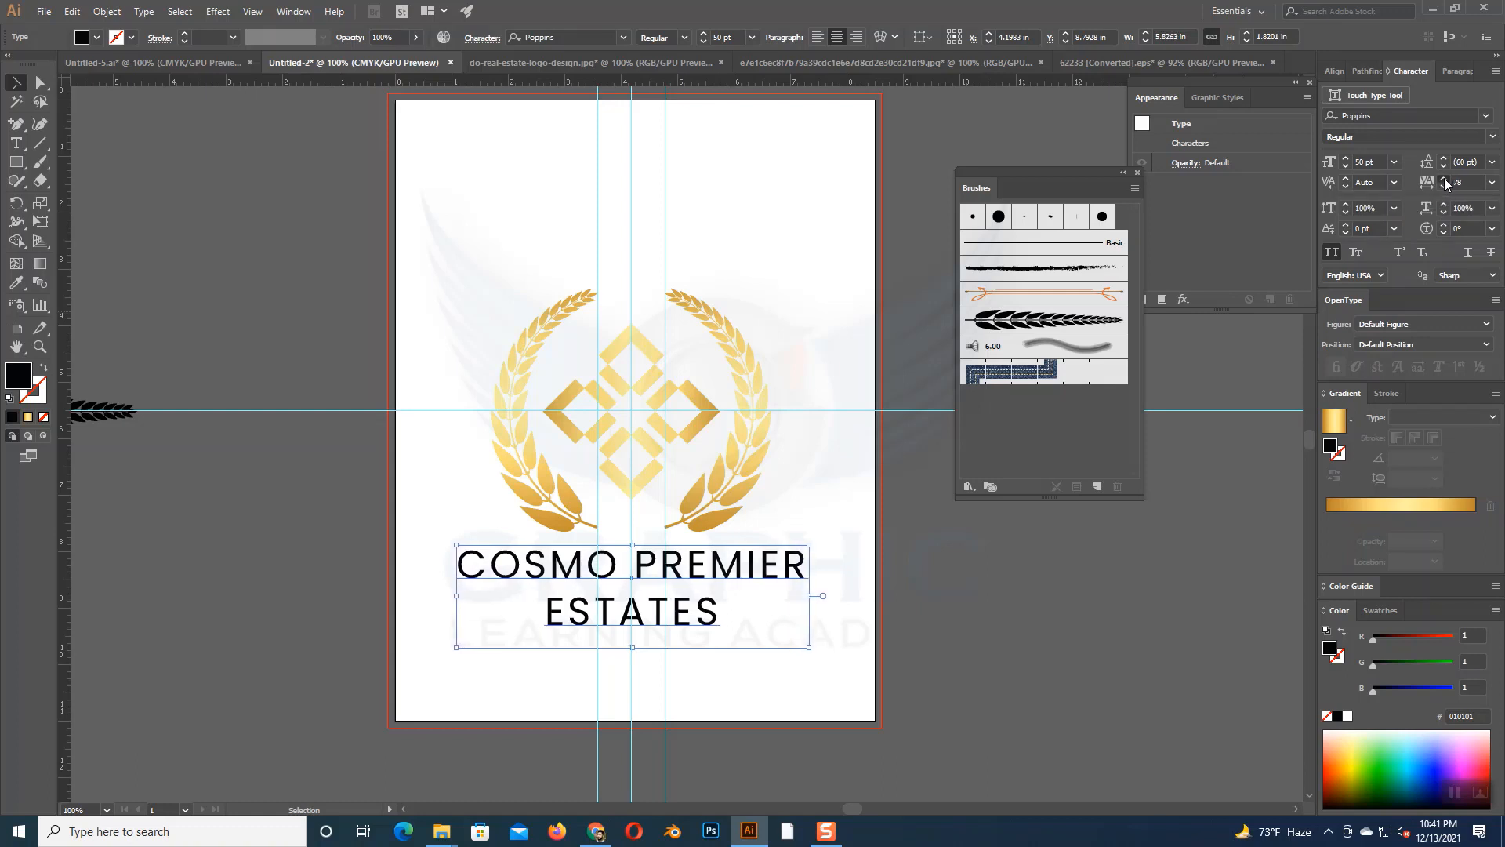
left_click(1445, 179)
left_click(1445, 179)
left_click(1445, 180)
left_click(1445, 180)
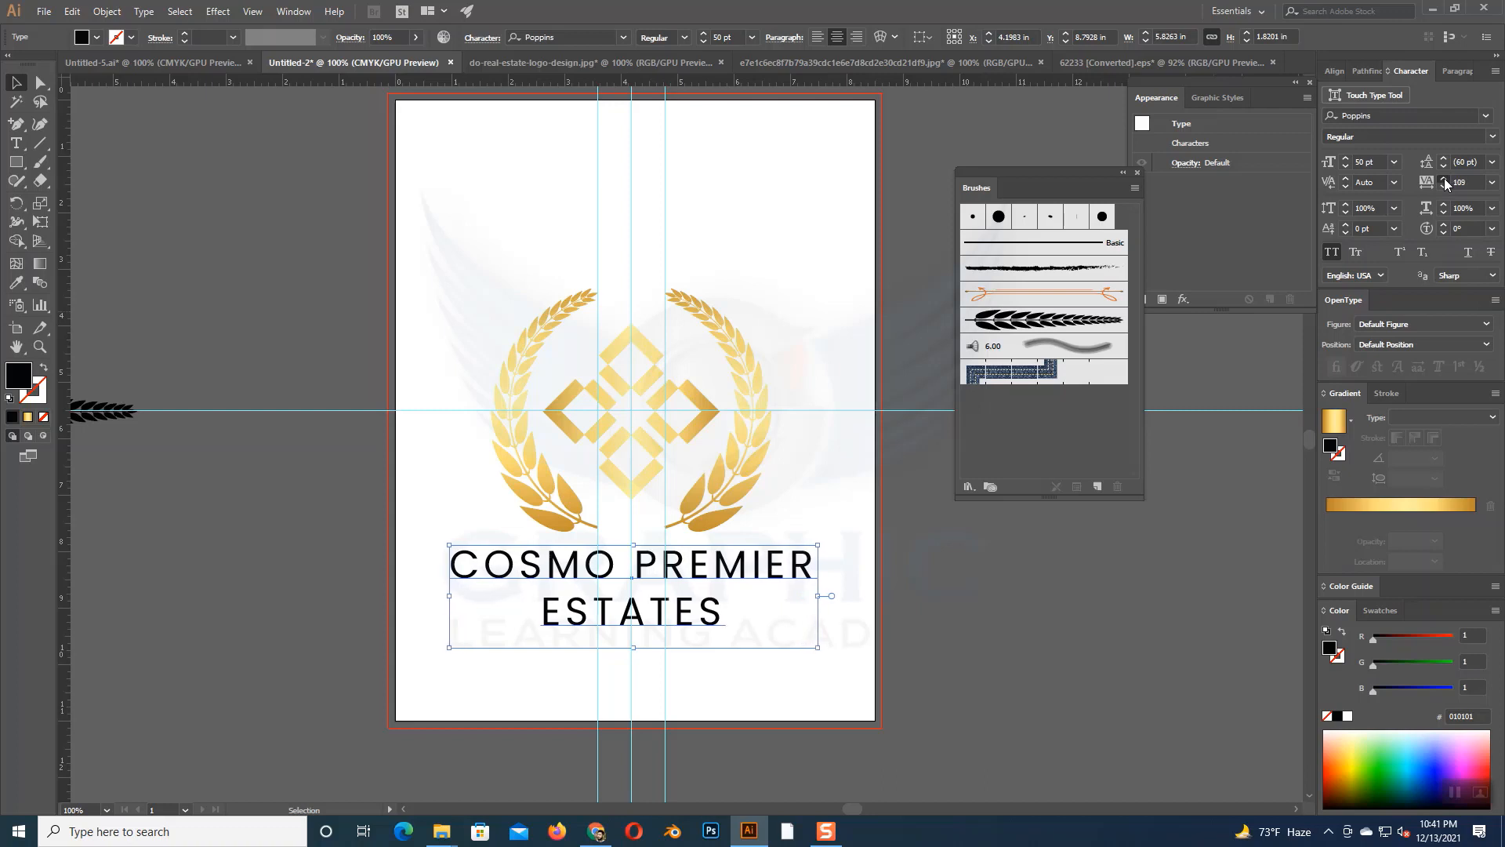
left_click(1446, 180)
left_click(1445, 180)
left_click(1445, 180)
left_click(1445, 180)
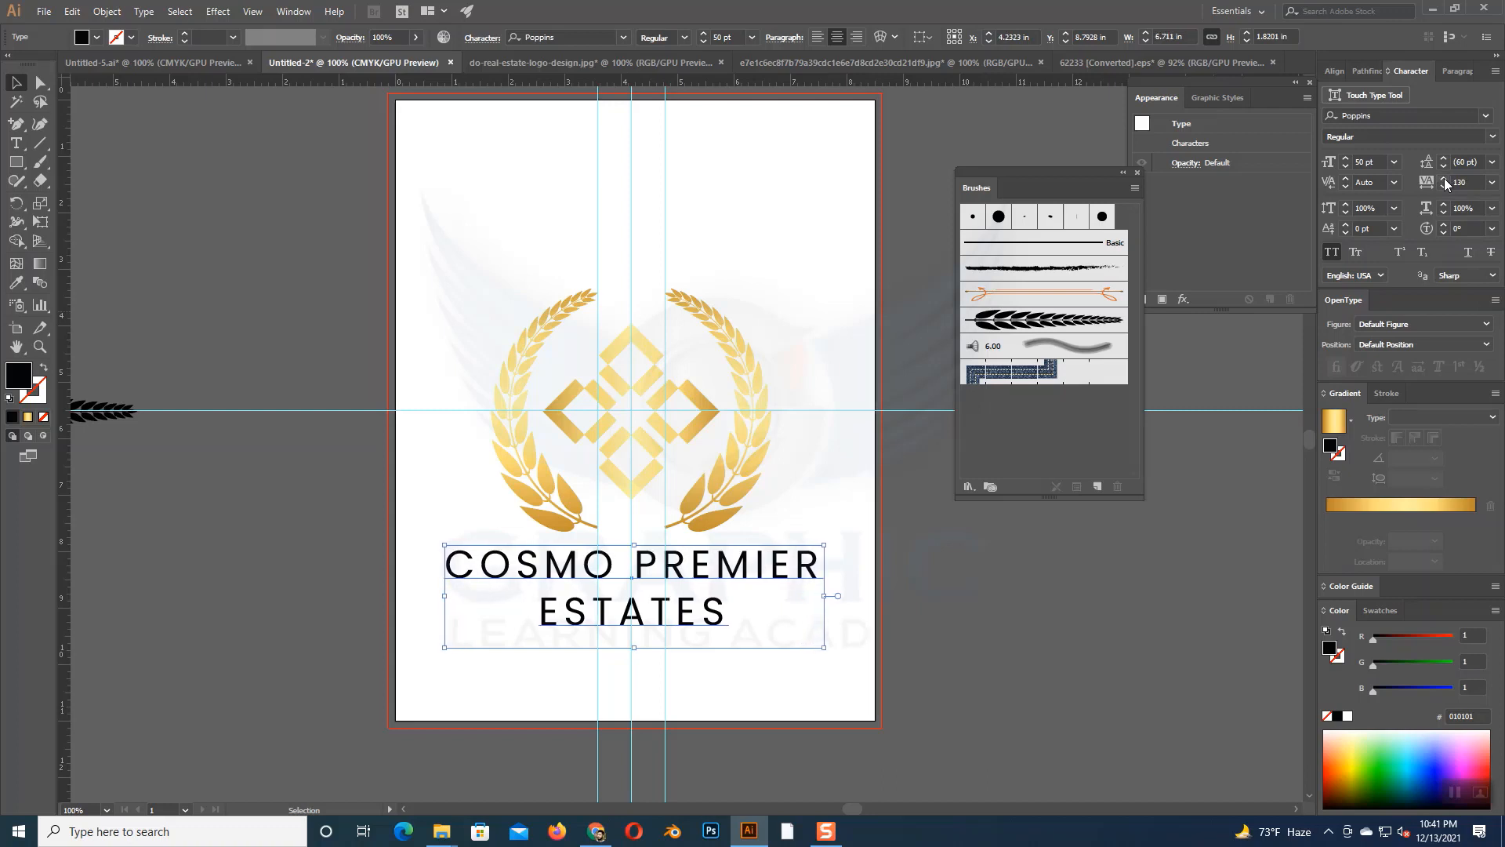
left_click(1445, 179)
left_click(1445, 187)
- Reduce the font size of only the word ESTATES to 35 pt
left_click(13, 141)
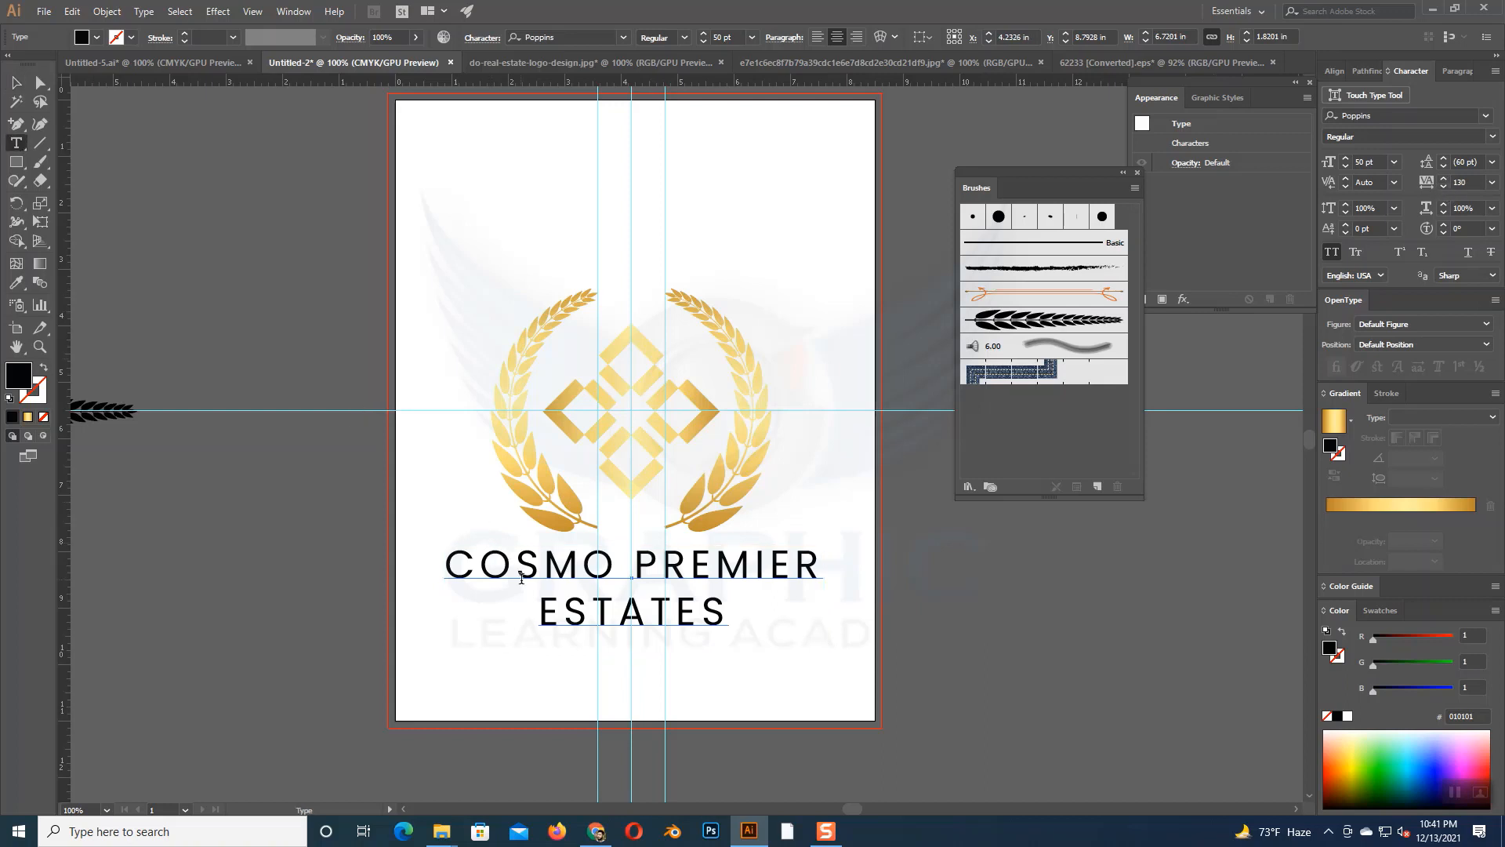
left_click_drag(540, 610, 727, 613)
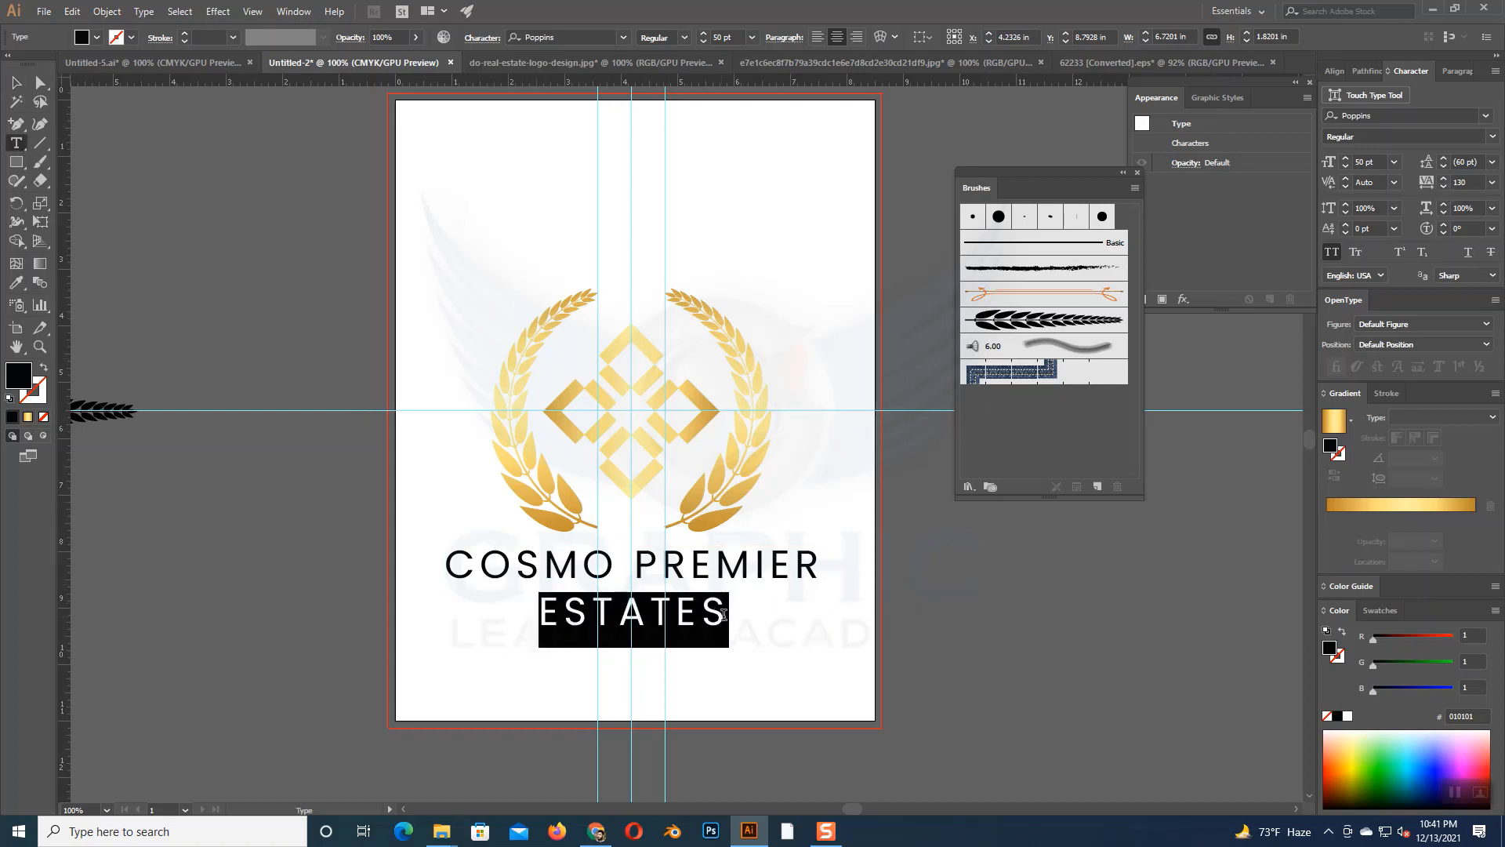
left_click(1346, 166)
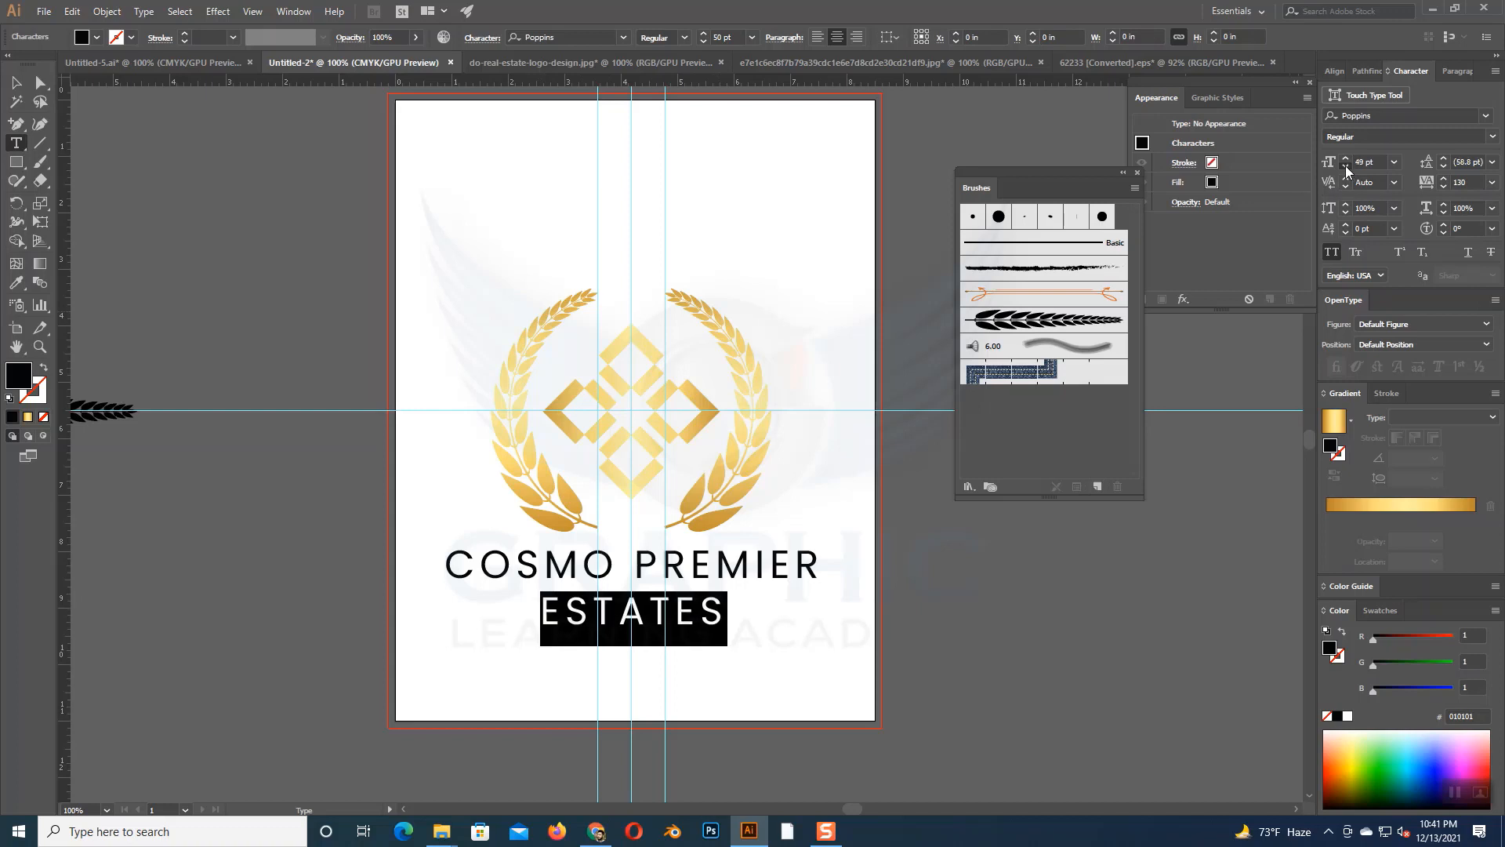
left_click(1347, 167)
left_click(1347, 166)
left_click(1346, 167)
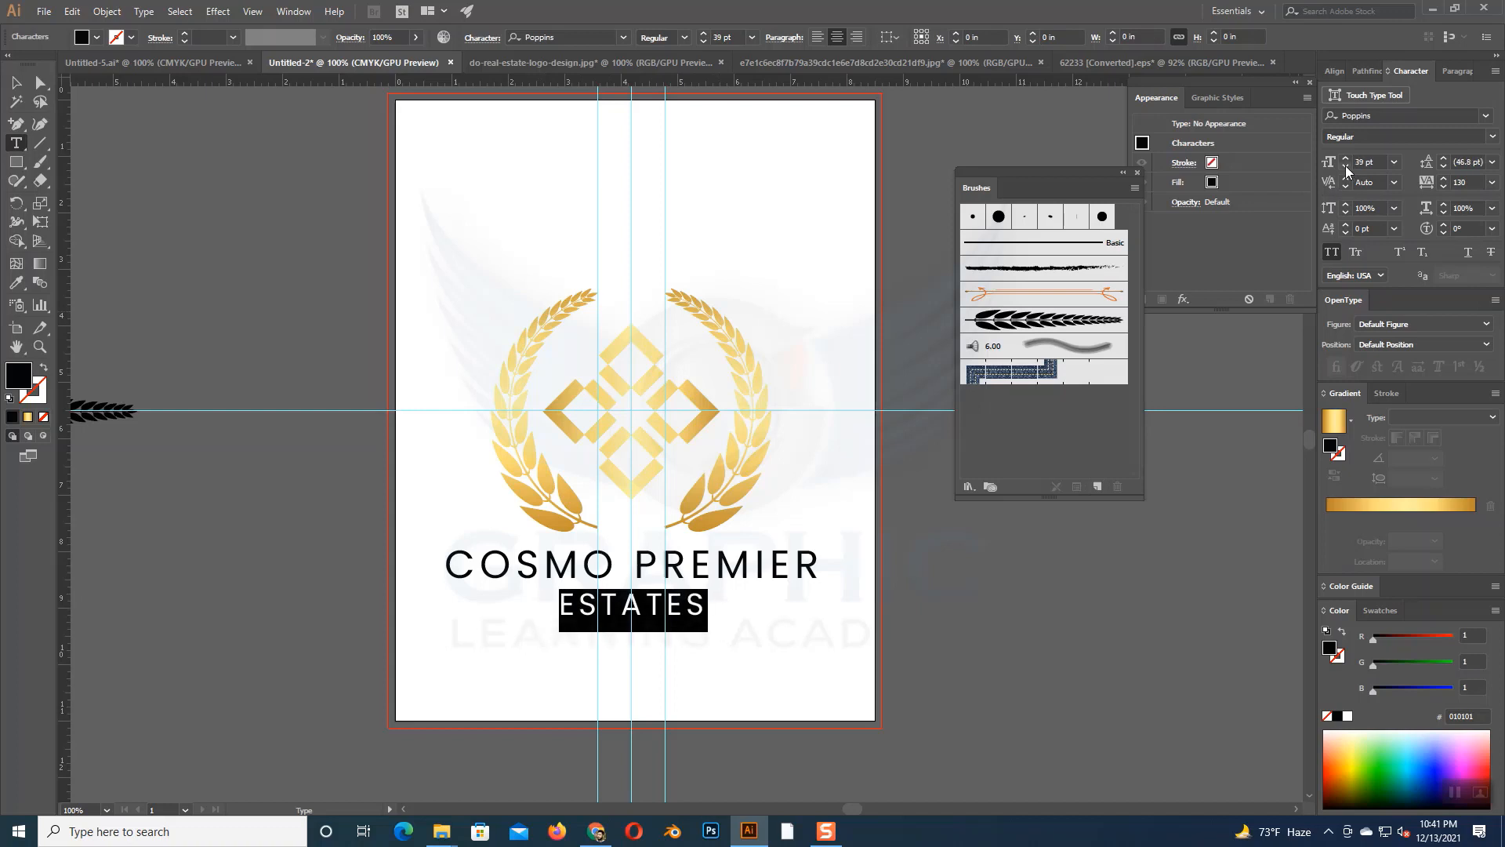
left_click(1347, 166)
left_click(1346, 167)
left_click(1347, 166)
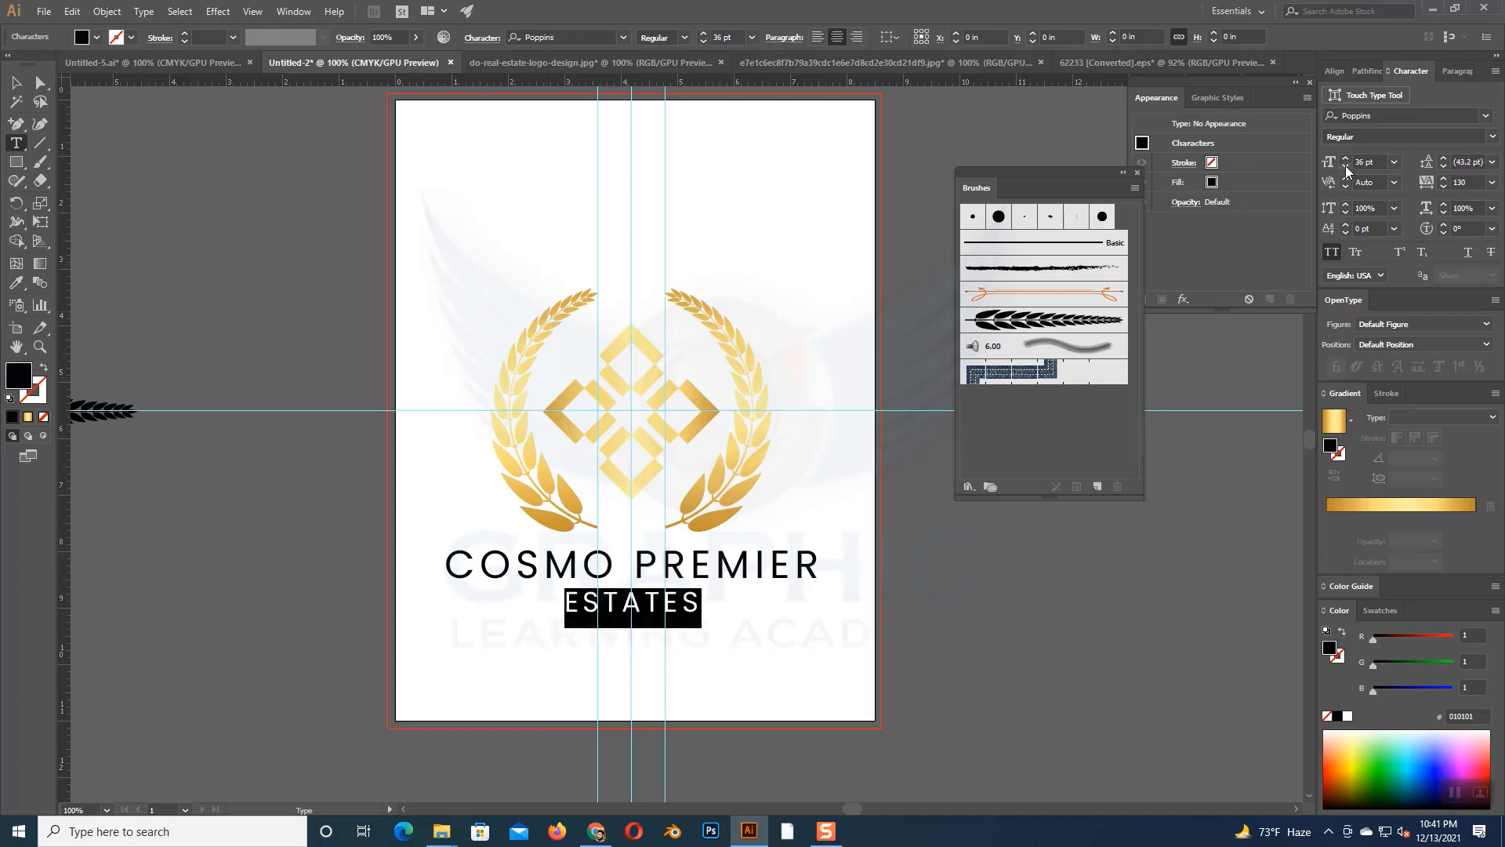
left_click(1346, 166)
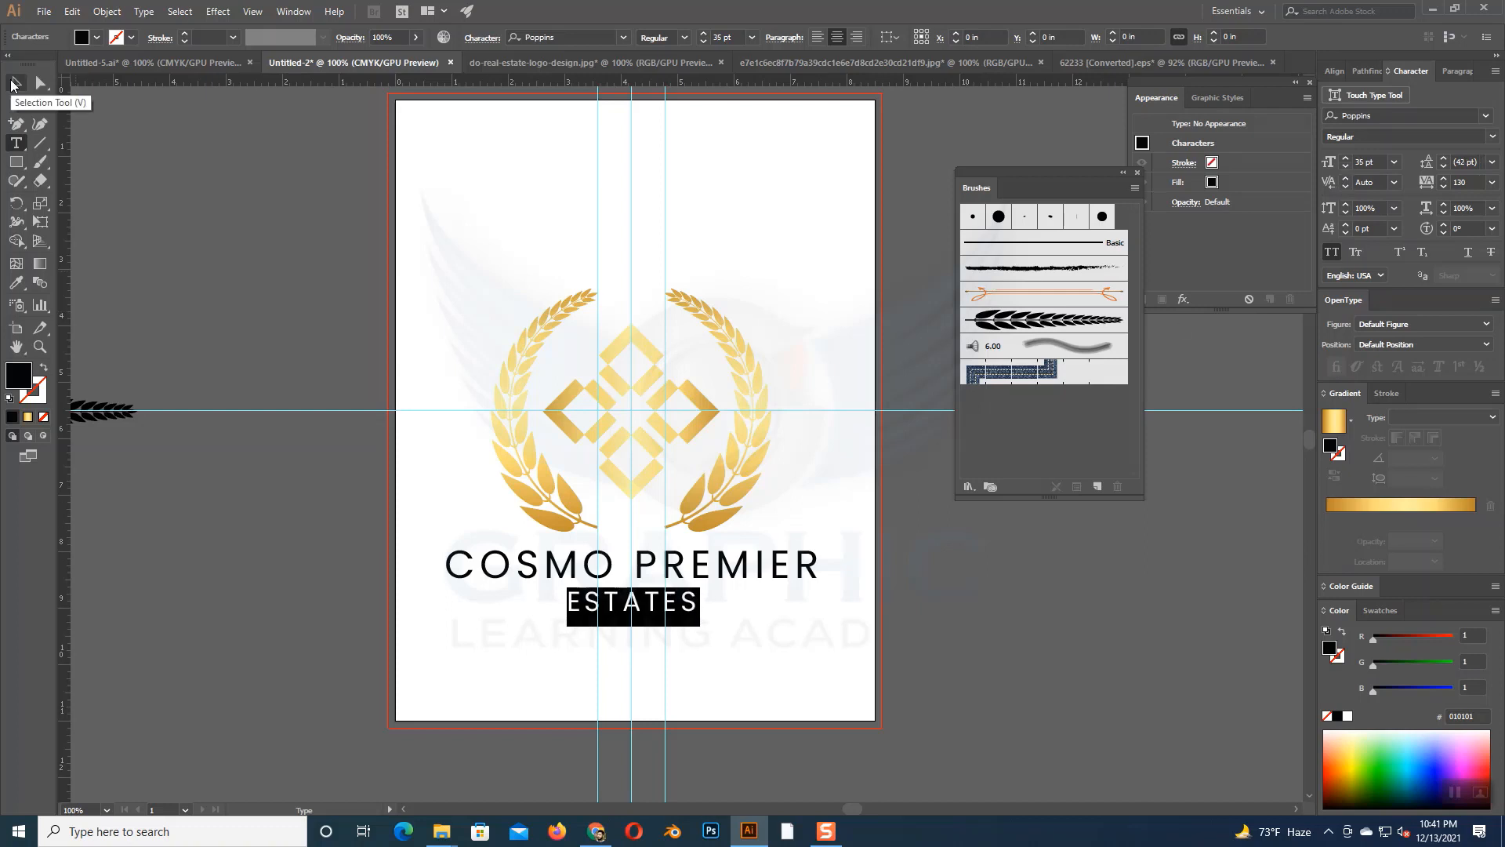
- Widen the tracking of the word ESTATES to 224 and finish editing the text
left_click(1445, 179)
left_click(1444, 179)
left_click(1444, 179)
left_click(1444, 180)
left_click(1444, 180)
left_click(1444, 179)
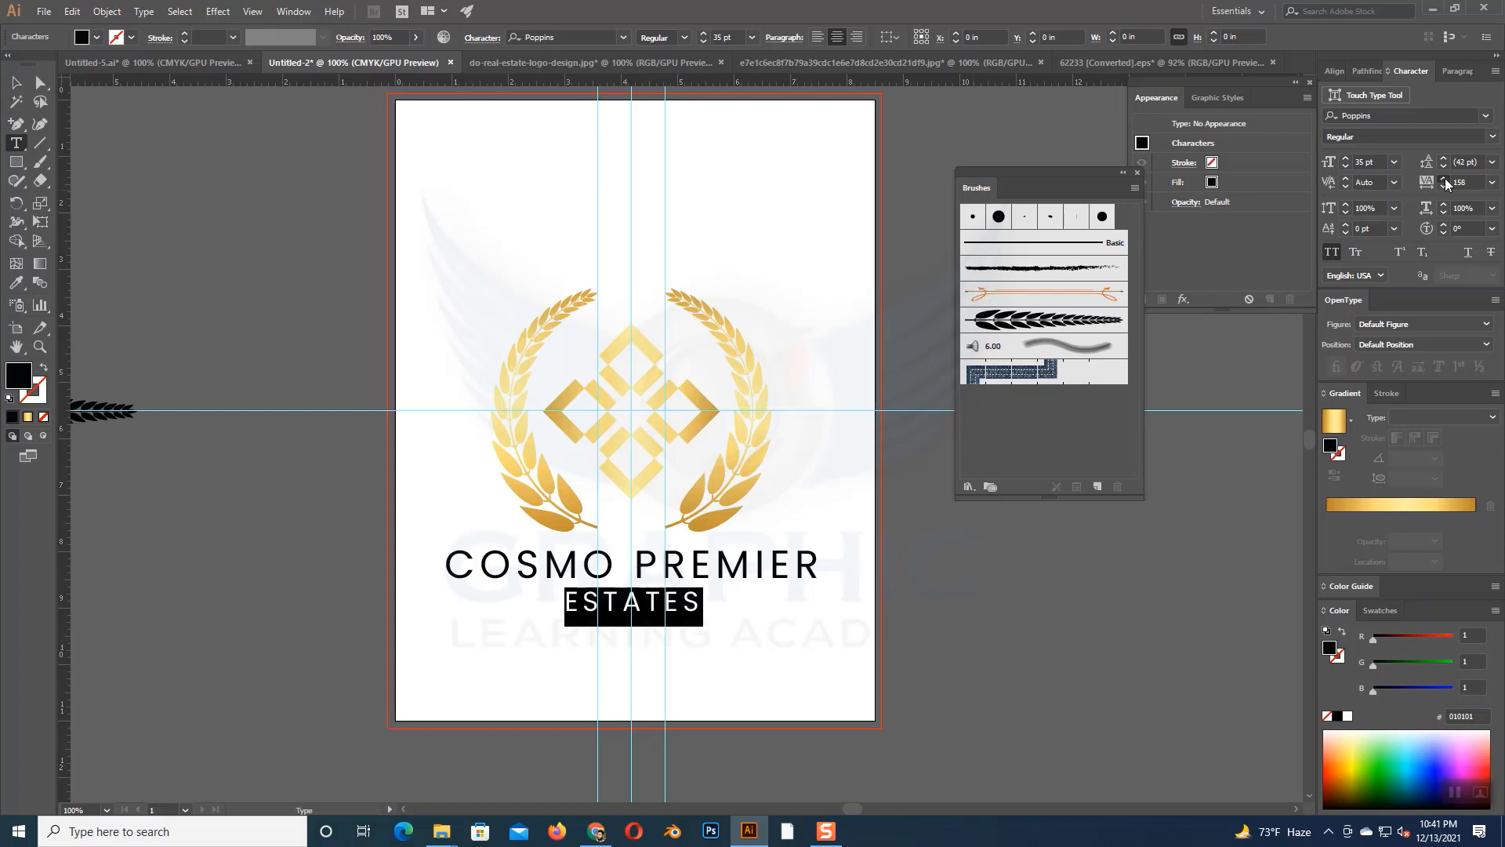
left_click(1444, 180)
left_click(1445, 180)
left_click(1445, 180)
left_click(1444, 180)
left_click(1445, 180)
left_click(1444, 180)
left_click(1444, 180)
left_click(1445, 180)
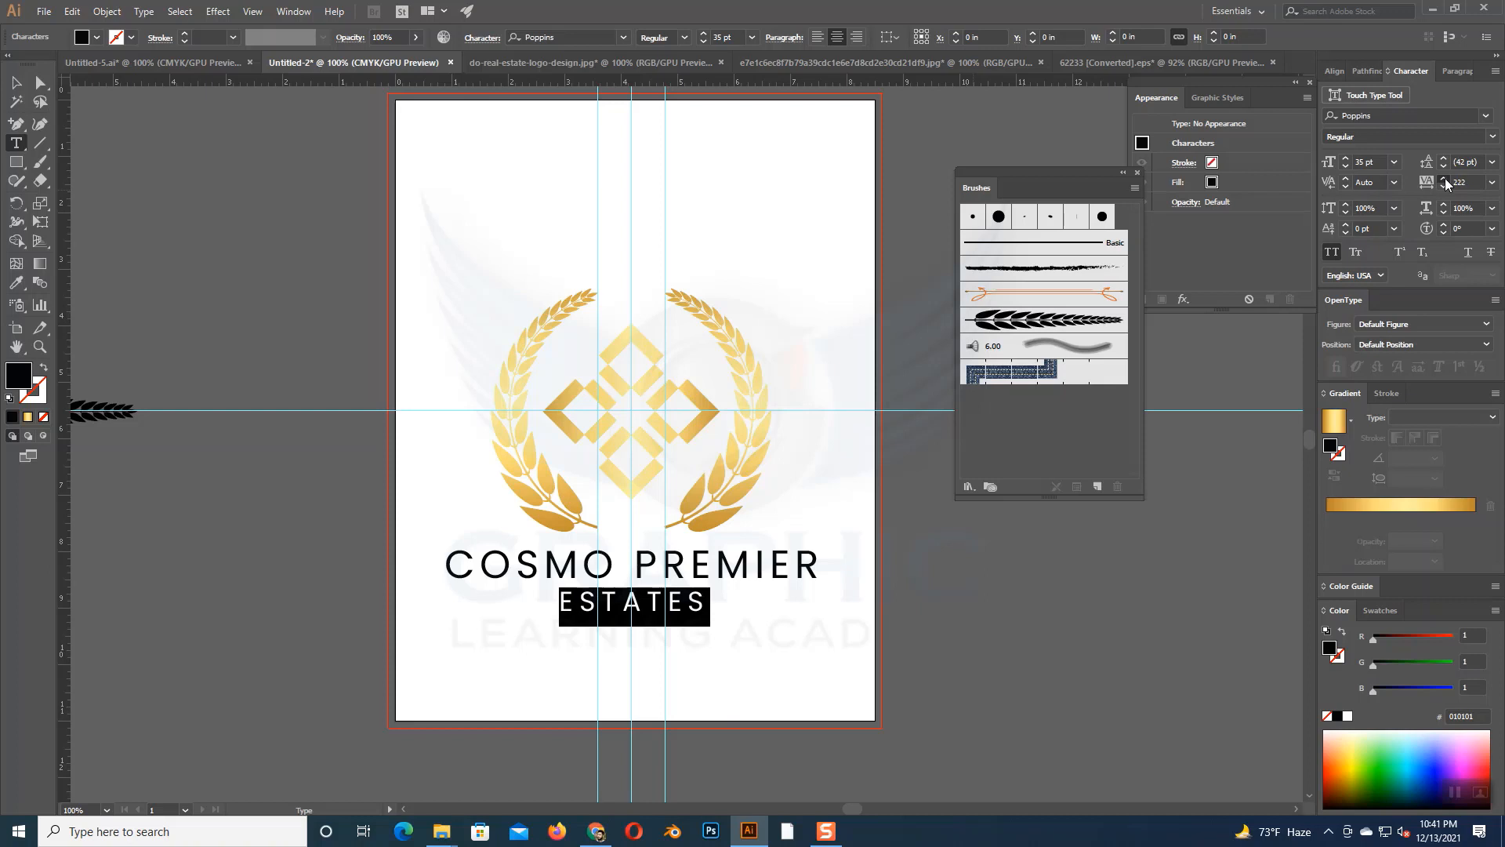
left_click(1445, 179)
left_click(1445, 179)
left_click(1444, 186)
left_click(1444, 186)
left_click(15, 82)
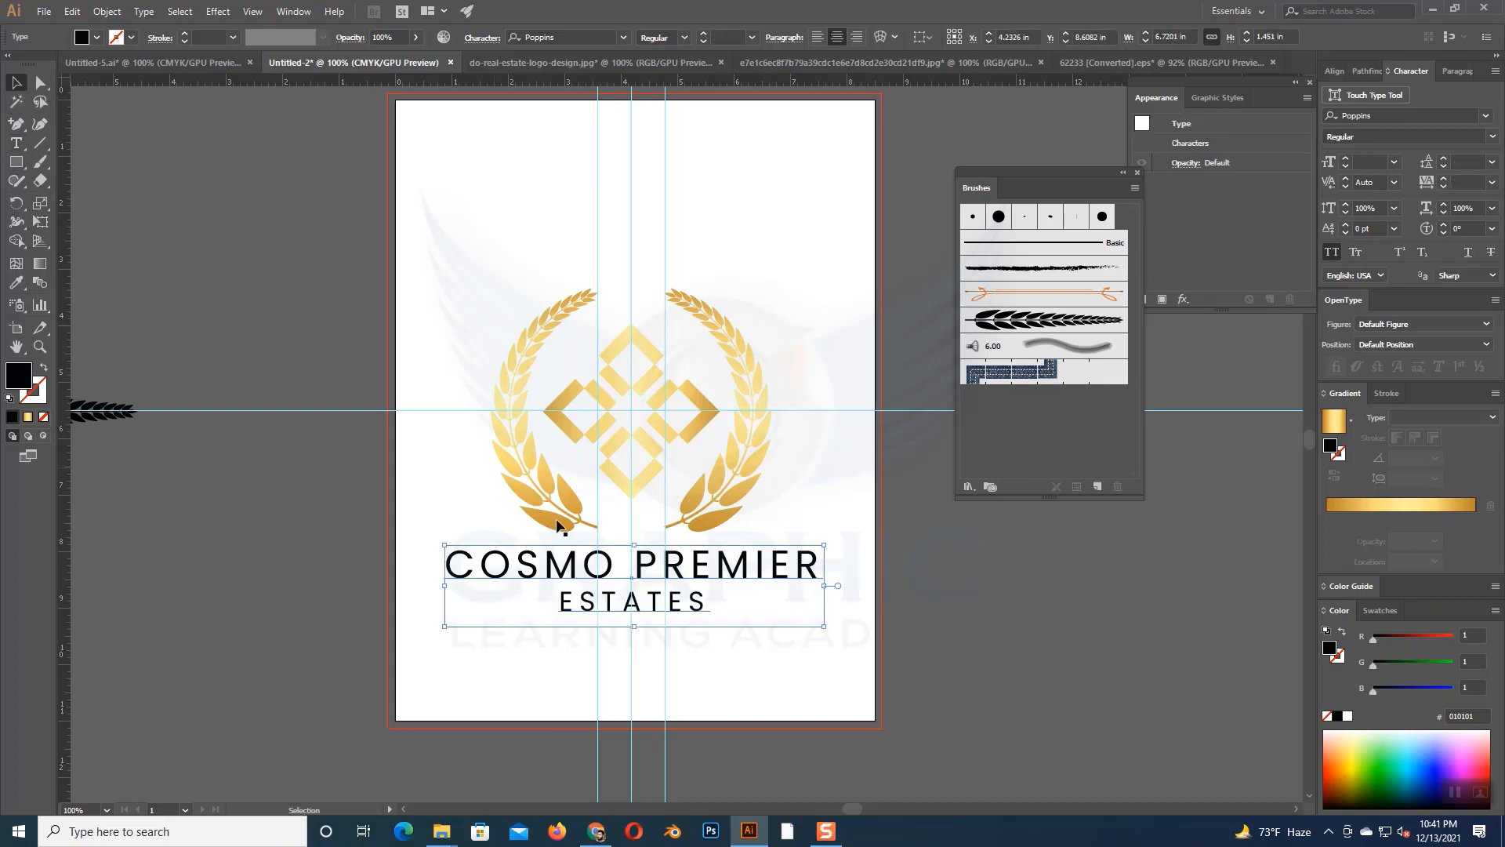
- Tighten the leading between the two lines of the company name to 38 pt
left_click(1443, 166)
left_click(1443, 167)
left_click(1442, 167)
left_click(1443, 167)
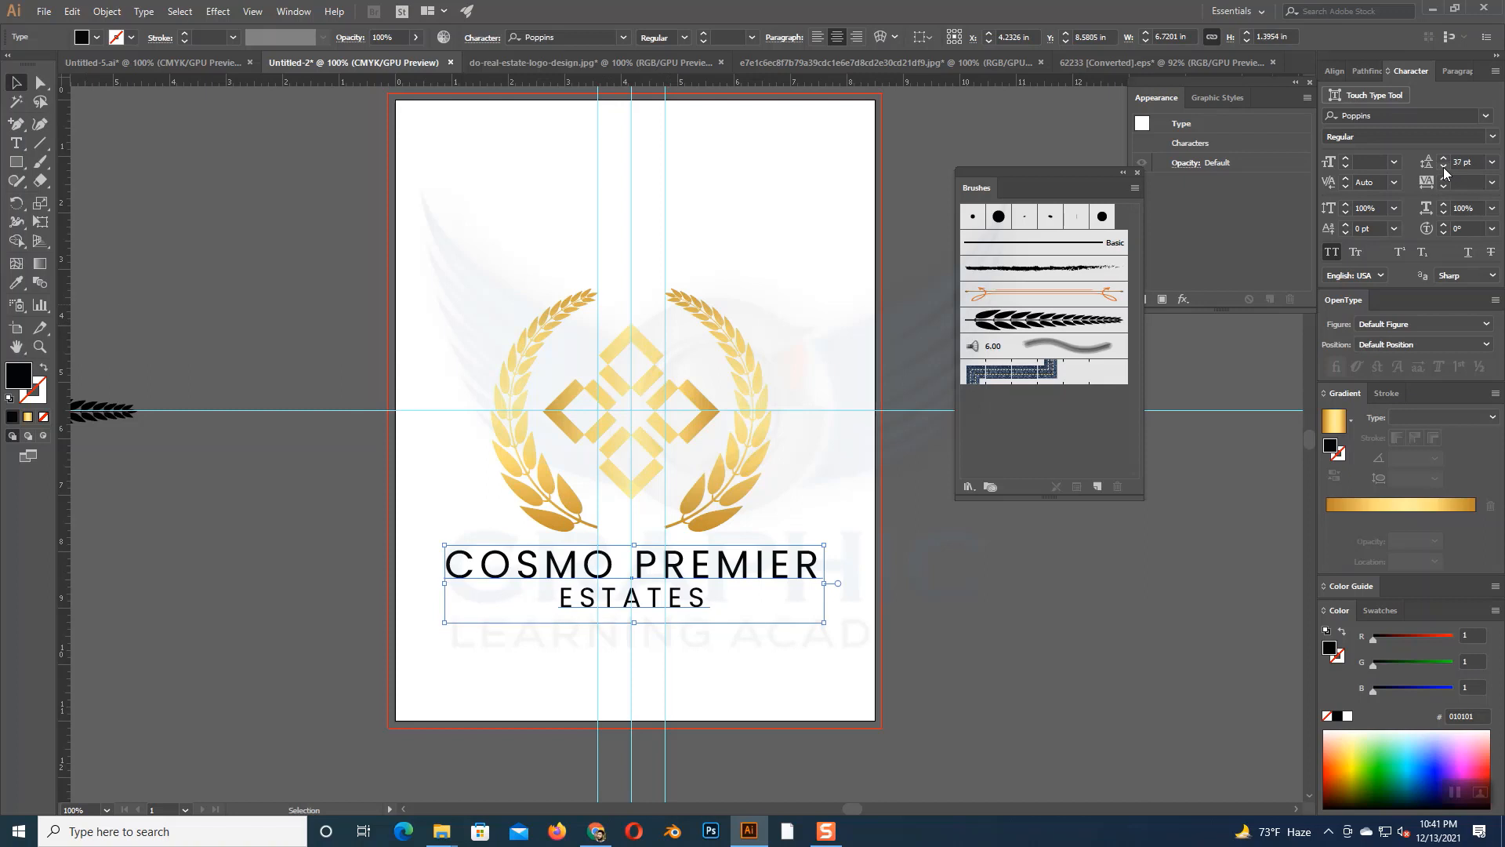
left_click(1443, 160)
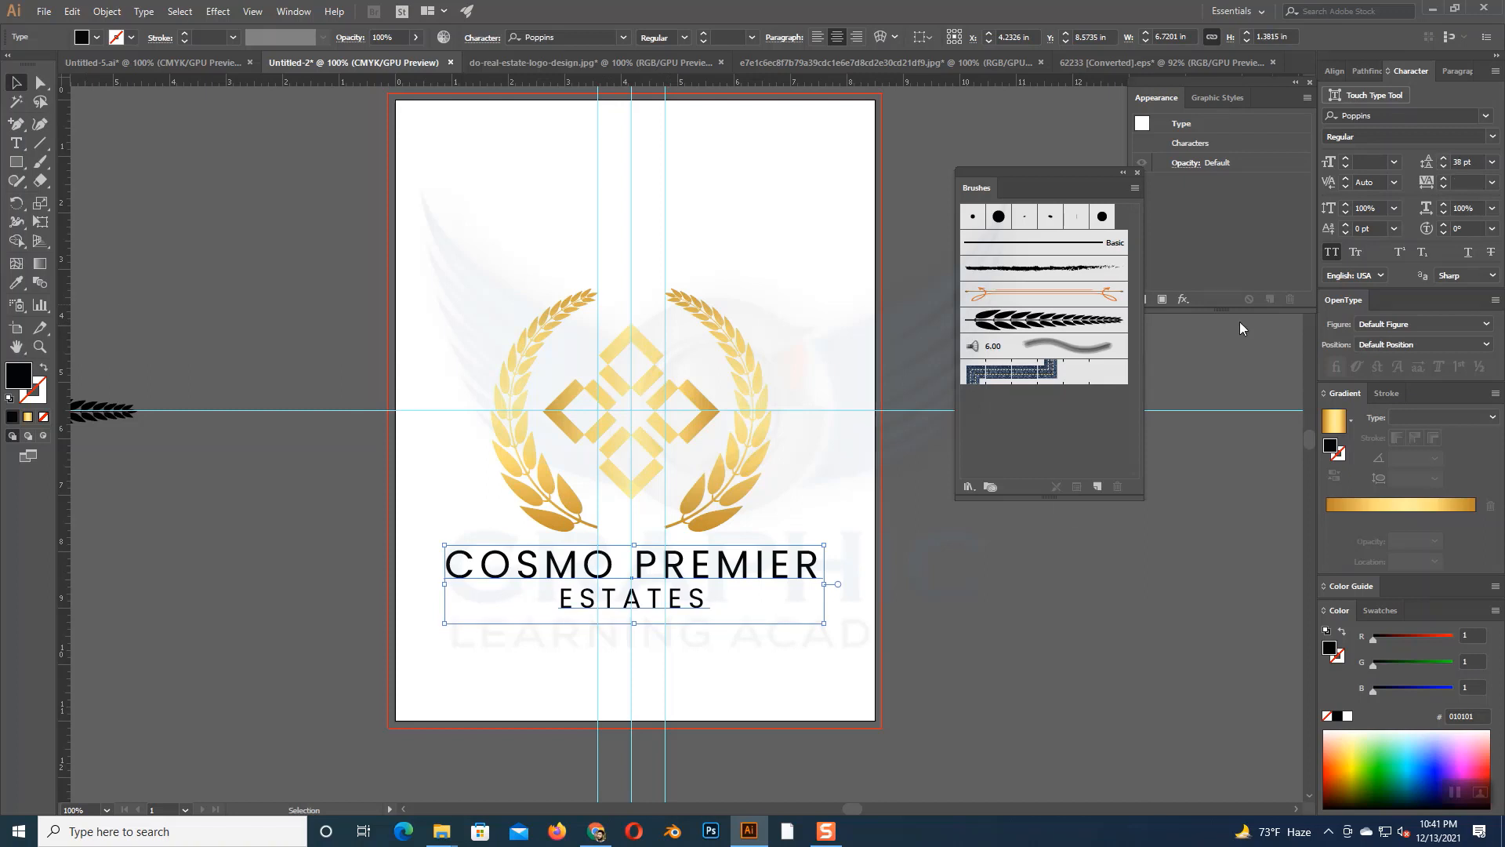
left_click(972, 572)
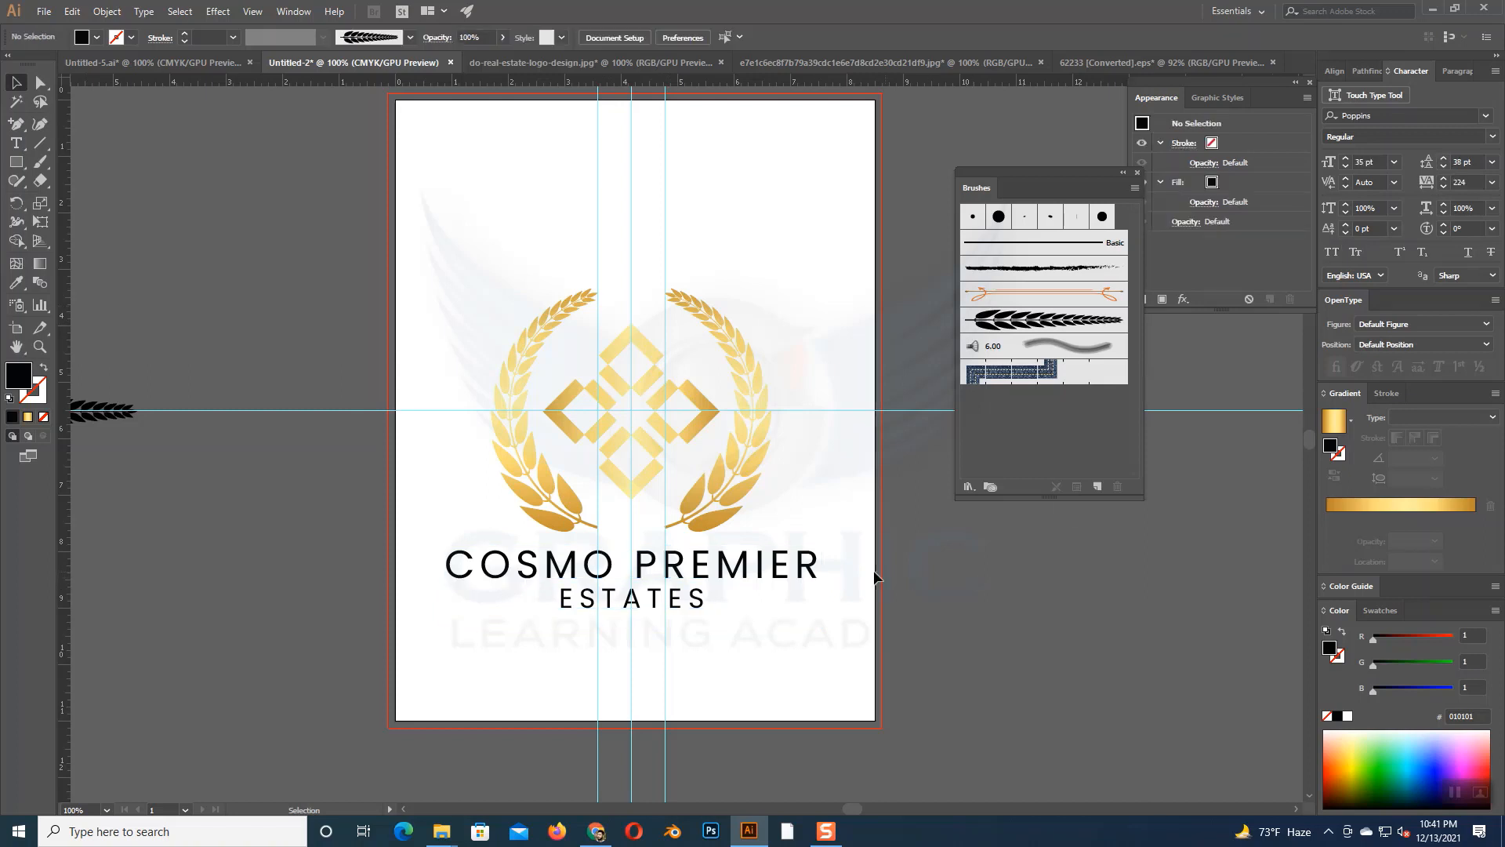
- Convert the company name text to outlines
left_click(782, 575)
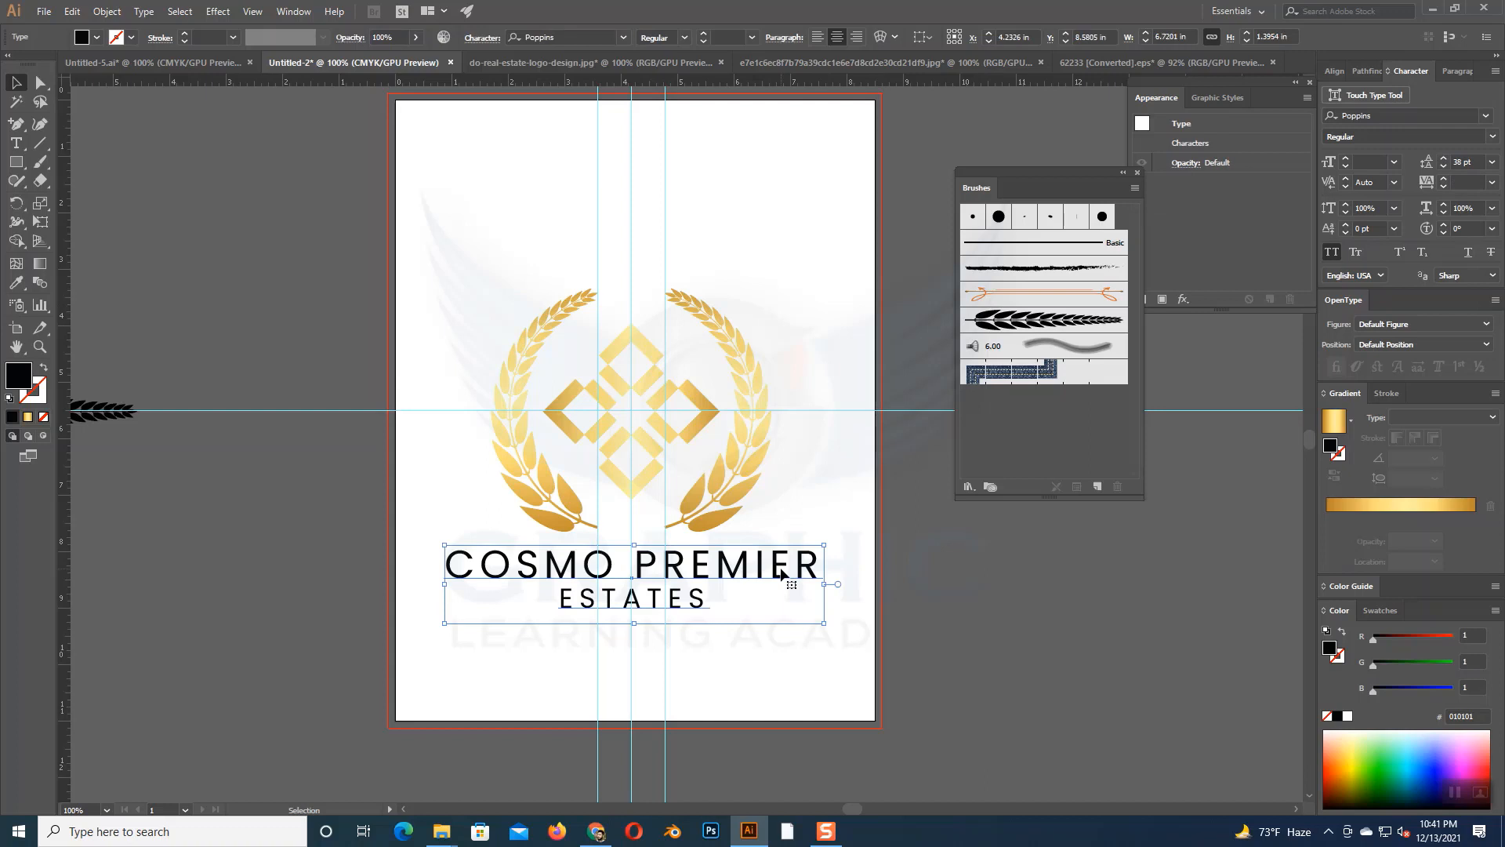
right_click(782, 575)
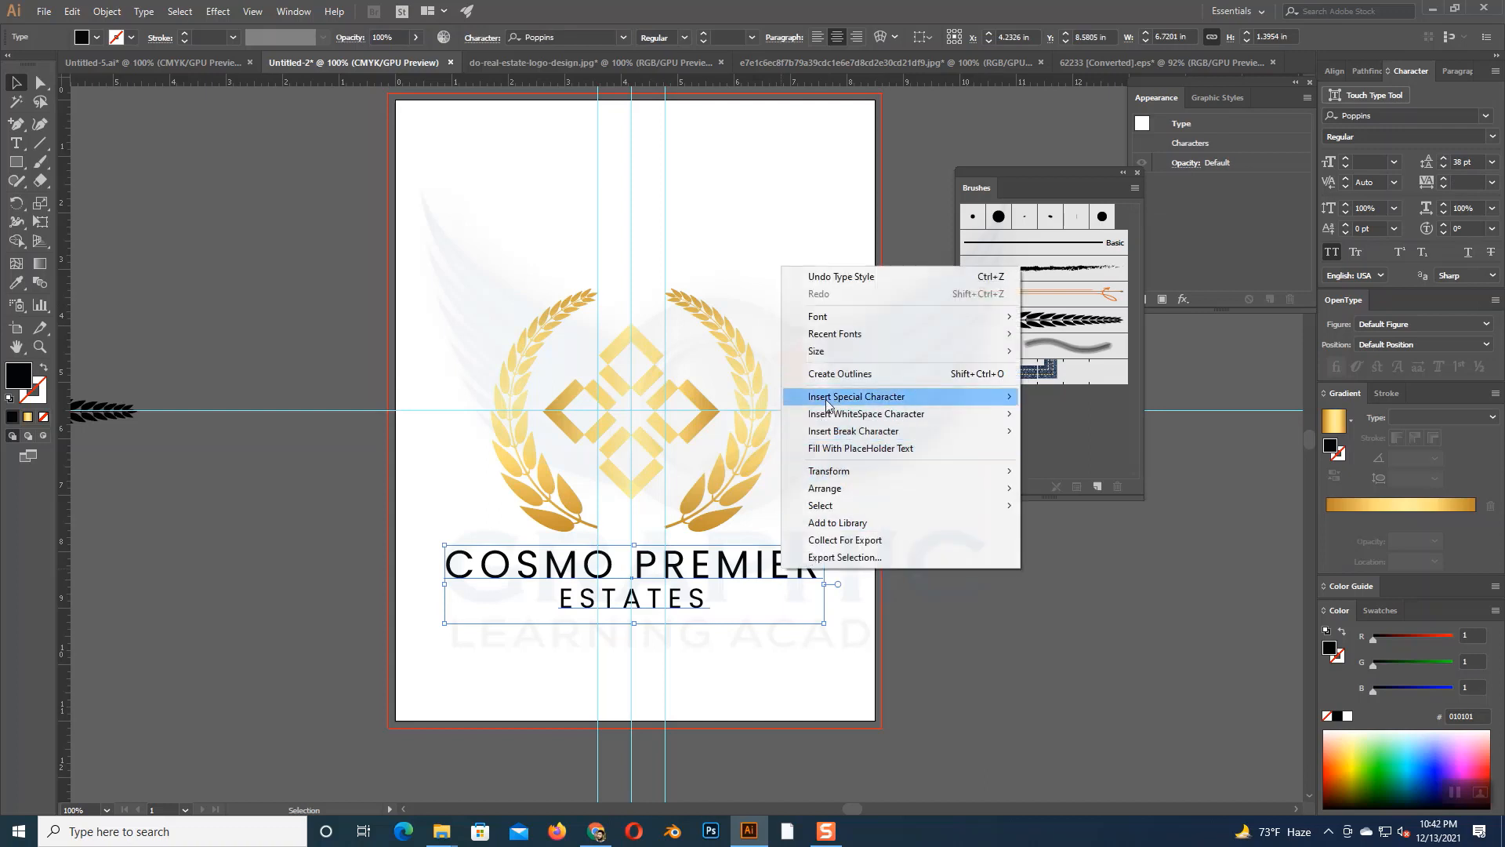
left_click(828, 374)
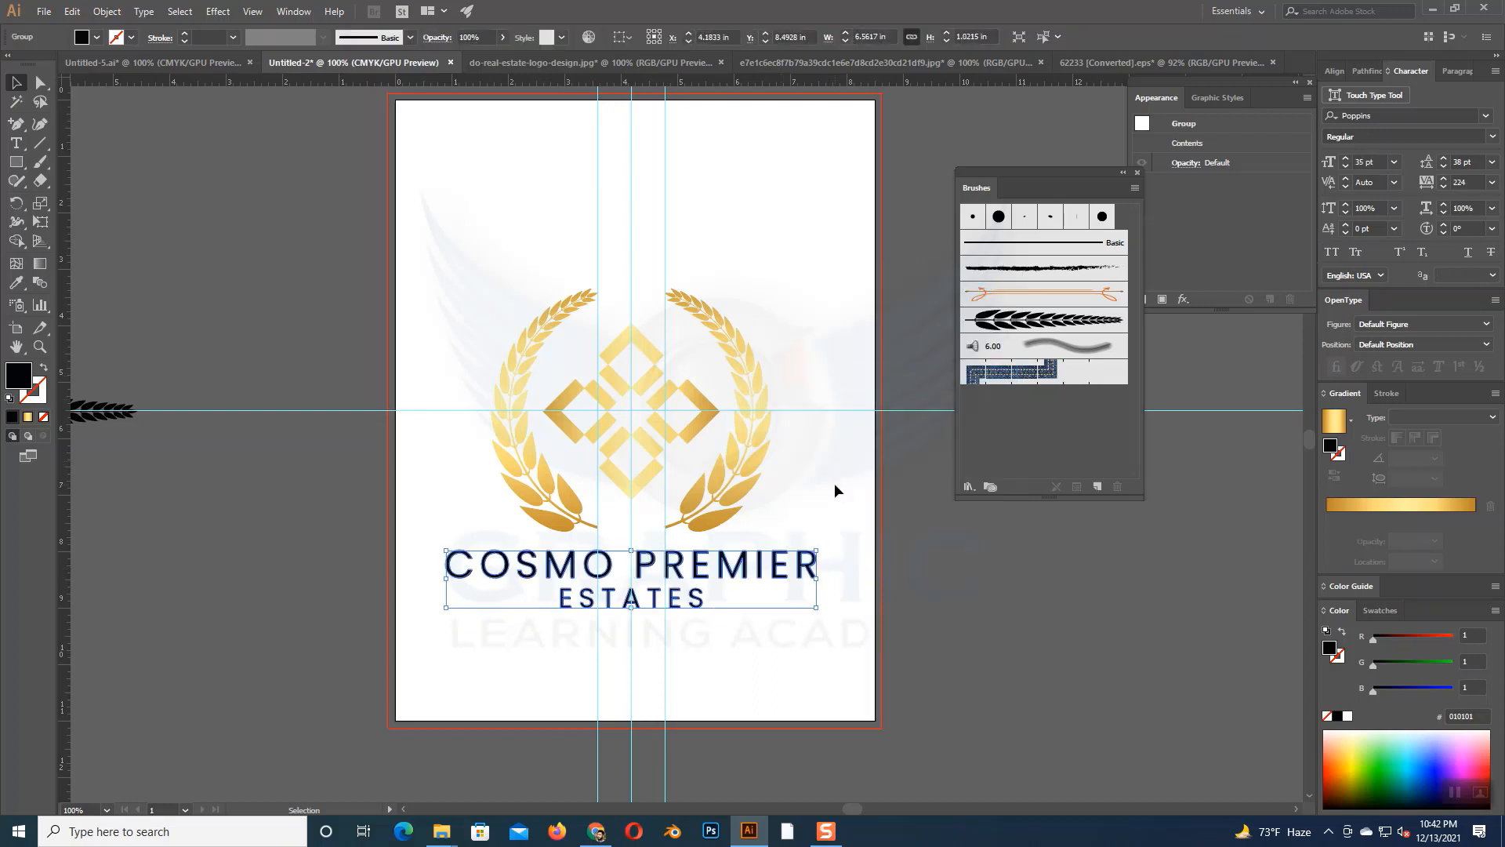
- Fill the outlined company name with the gold linear gradient, running it horizontally across the full width of COSMO PREMIER
left_click(27, 416)
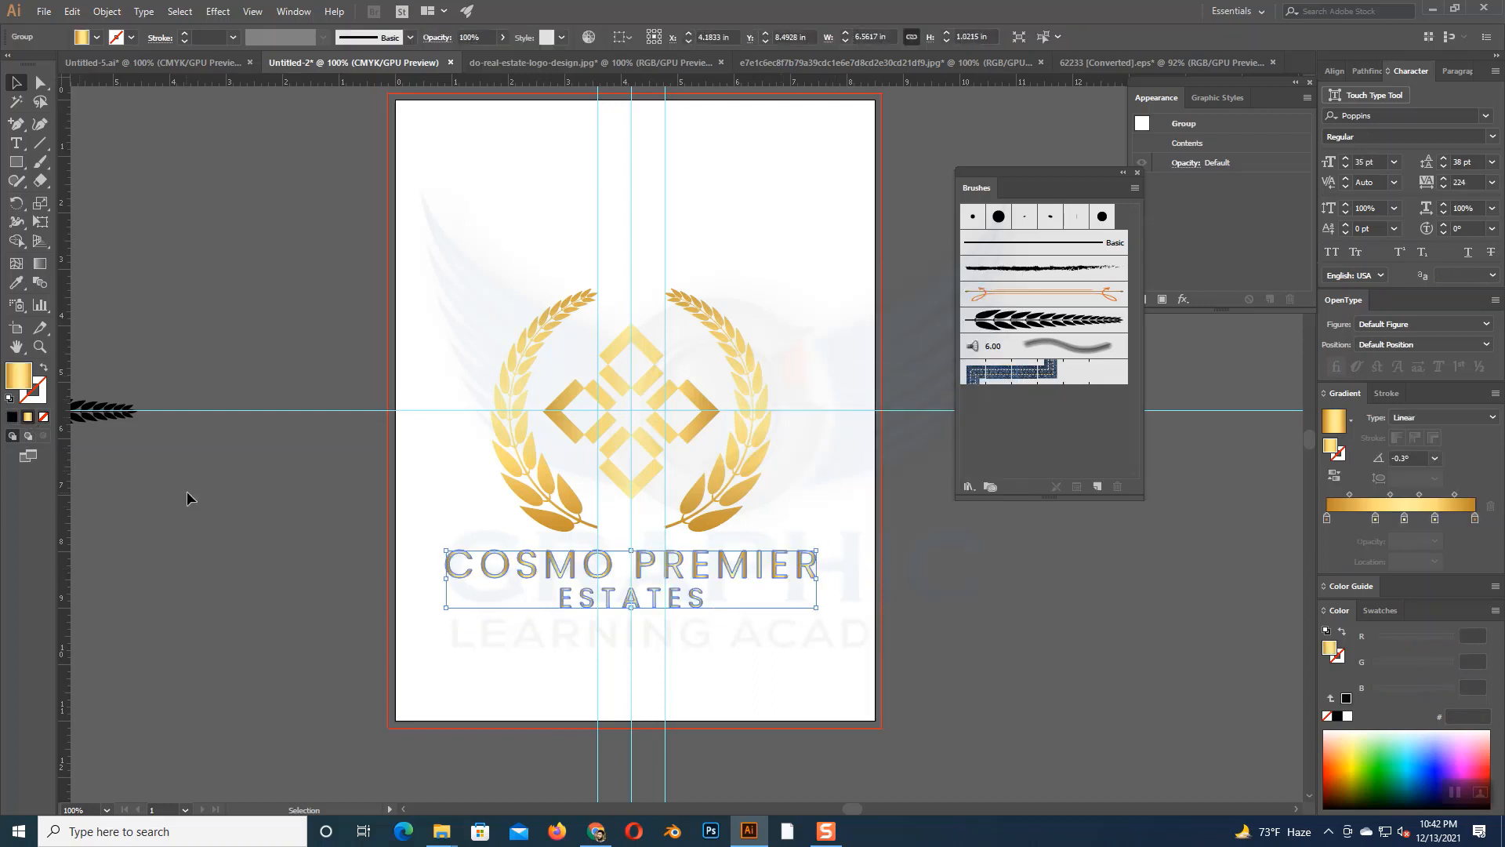
left_click(40, 264)
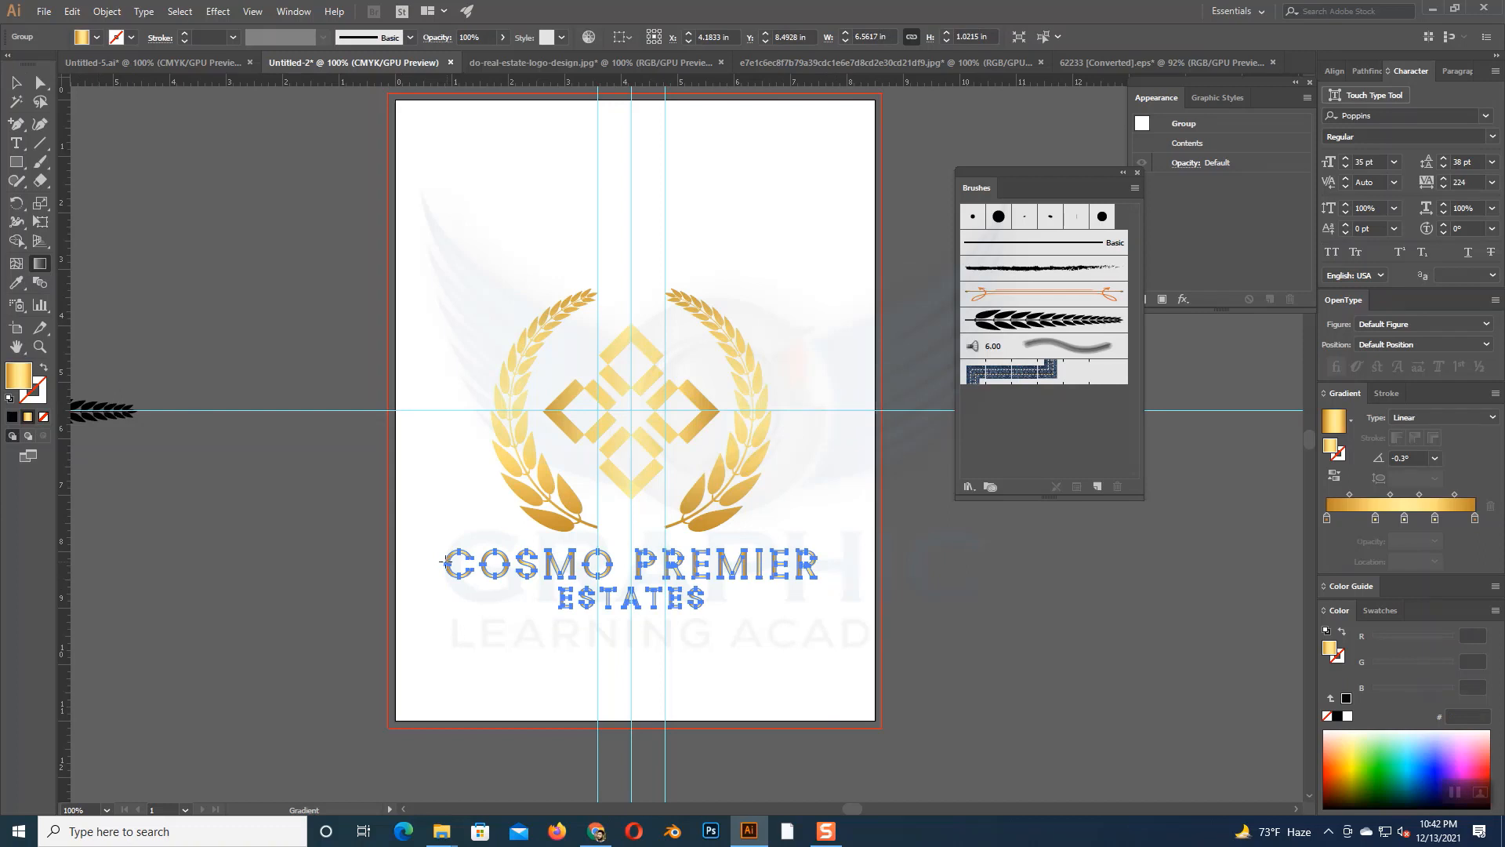
left_click_drag(436, 564, 820, 563)
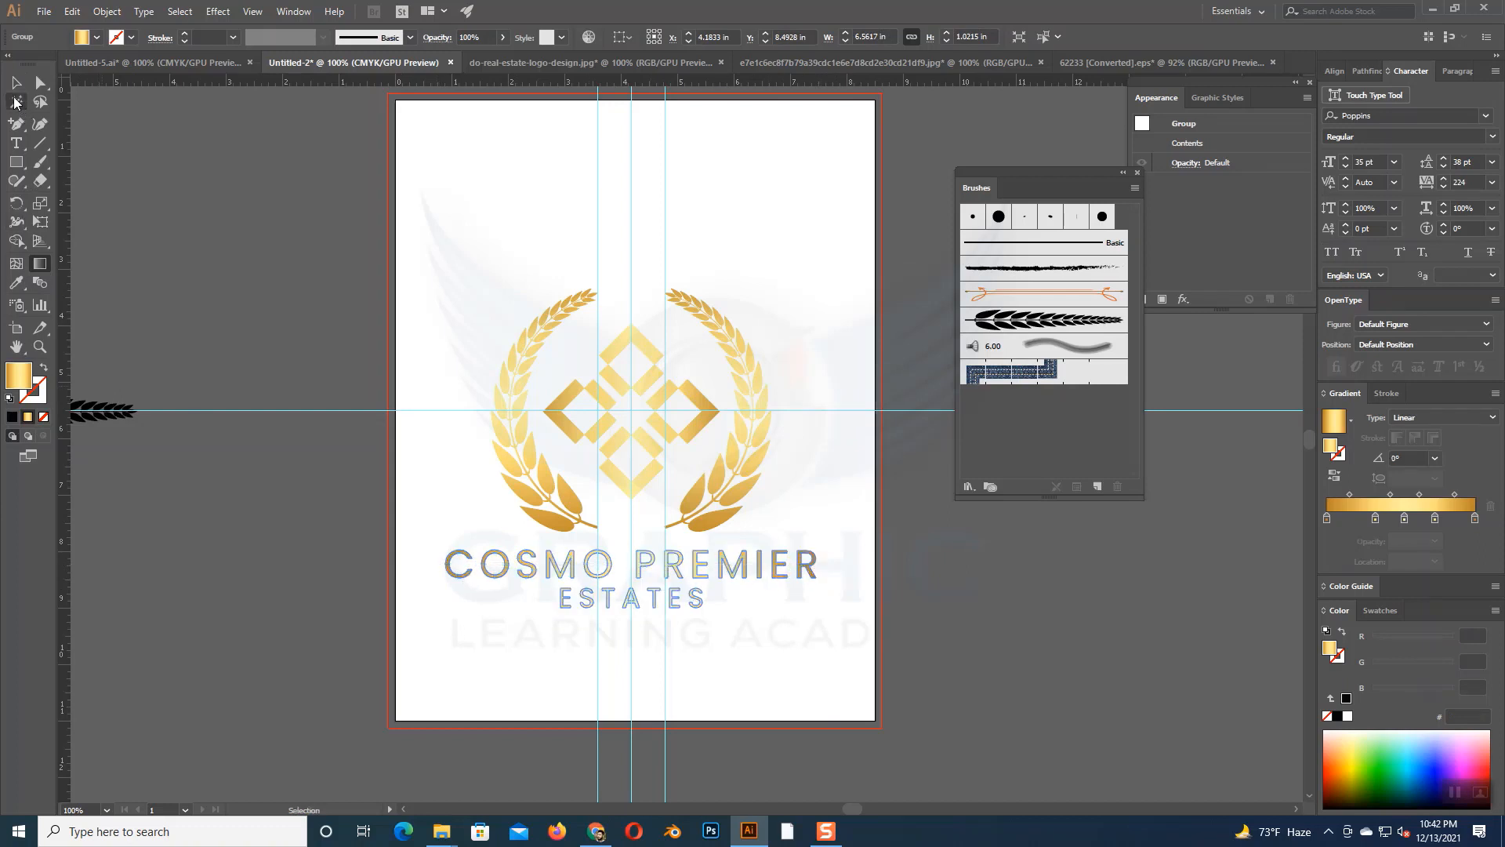
left_click(16, 81)
left_click(110, 133)
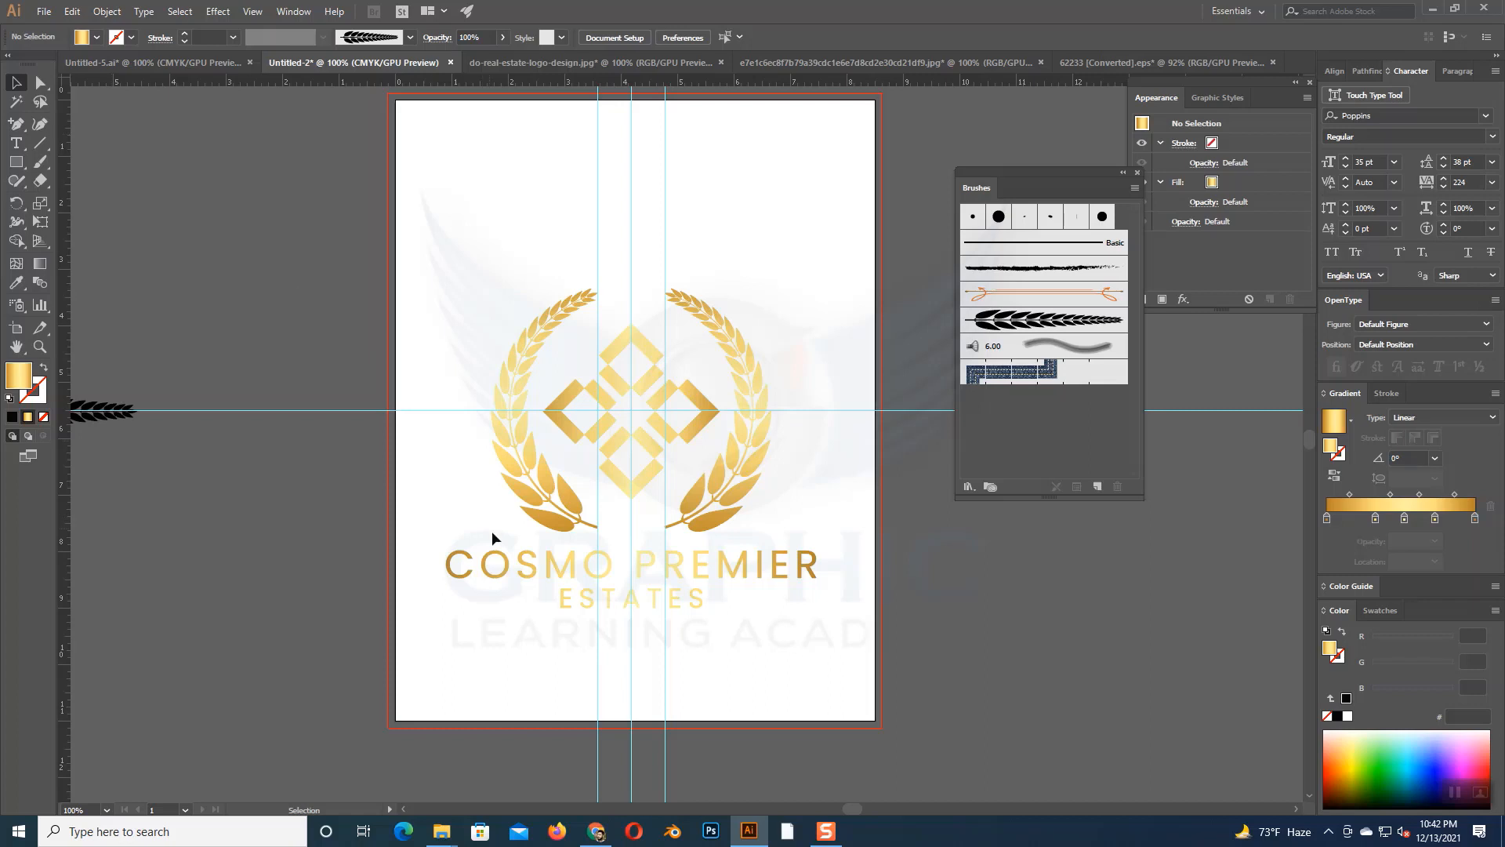
- Ungroup the outlined company name into separate letters
left_click(714, 623)
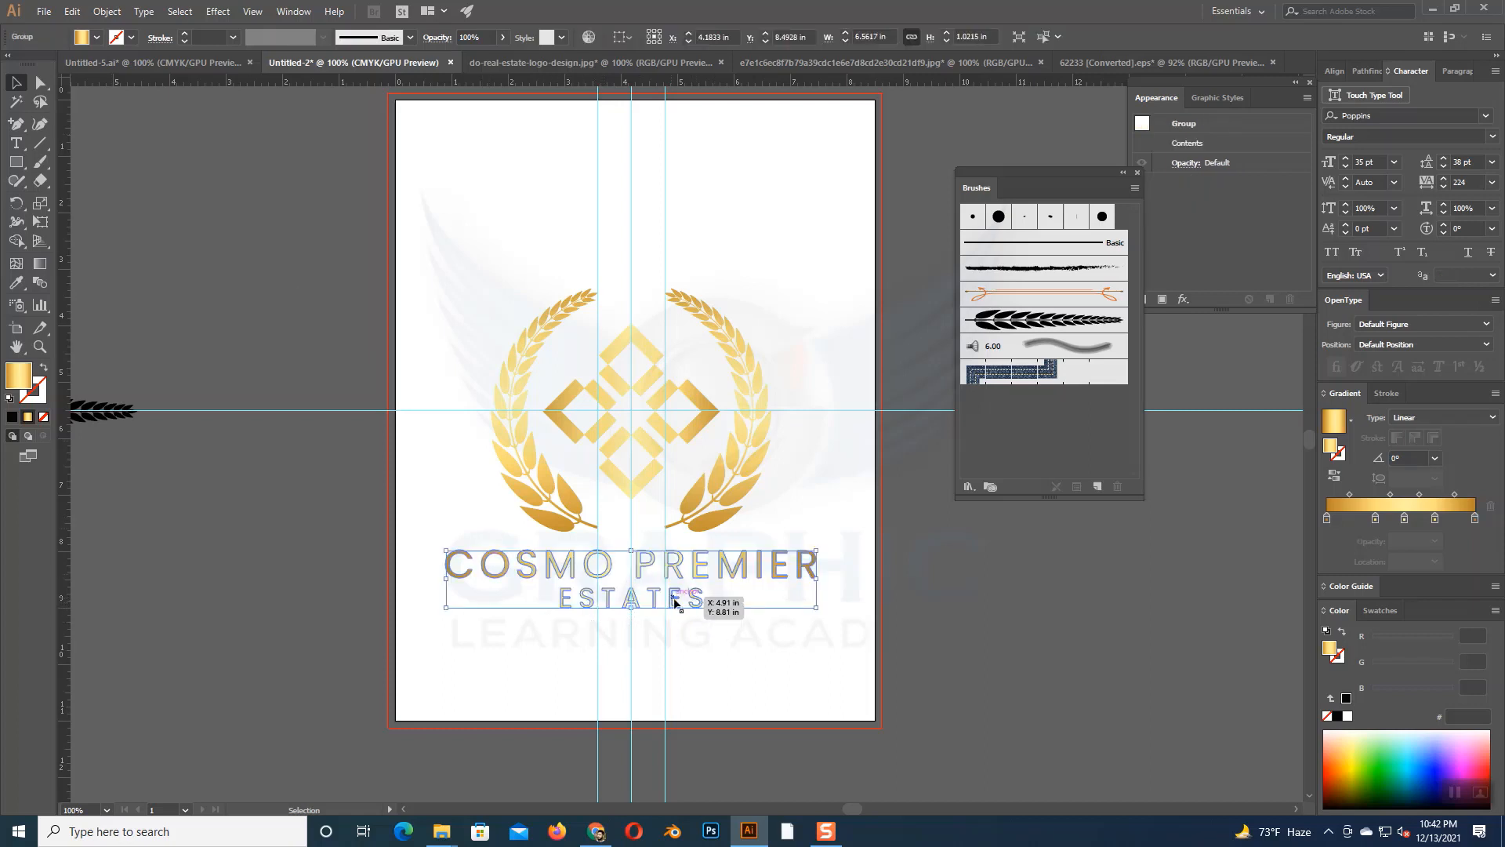
right_click(684, 600)
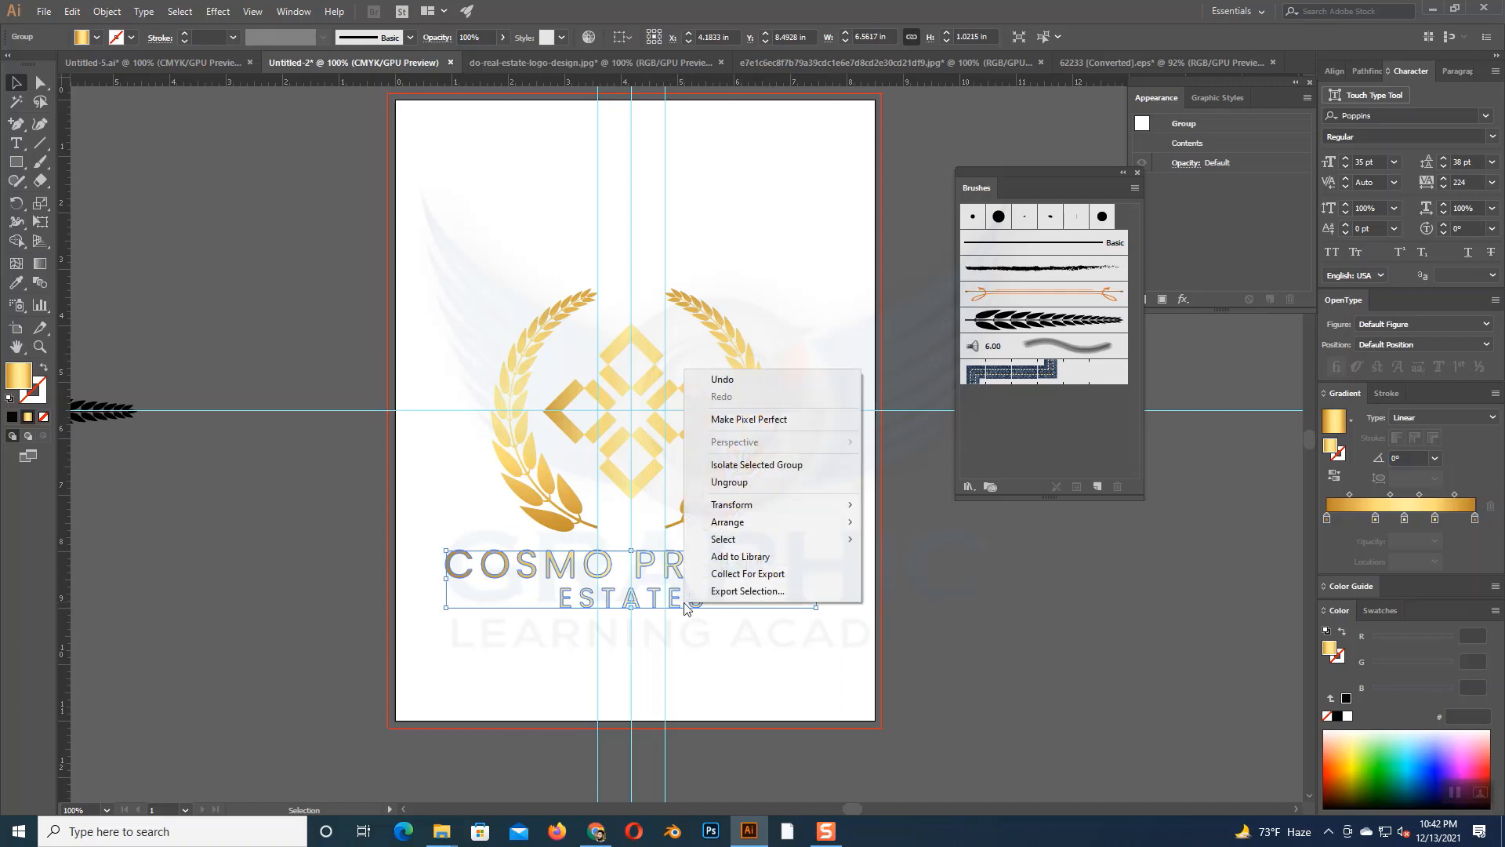
left_click(759, 482)
left_click(589, 625)
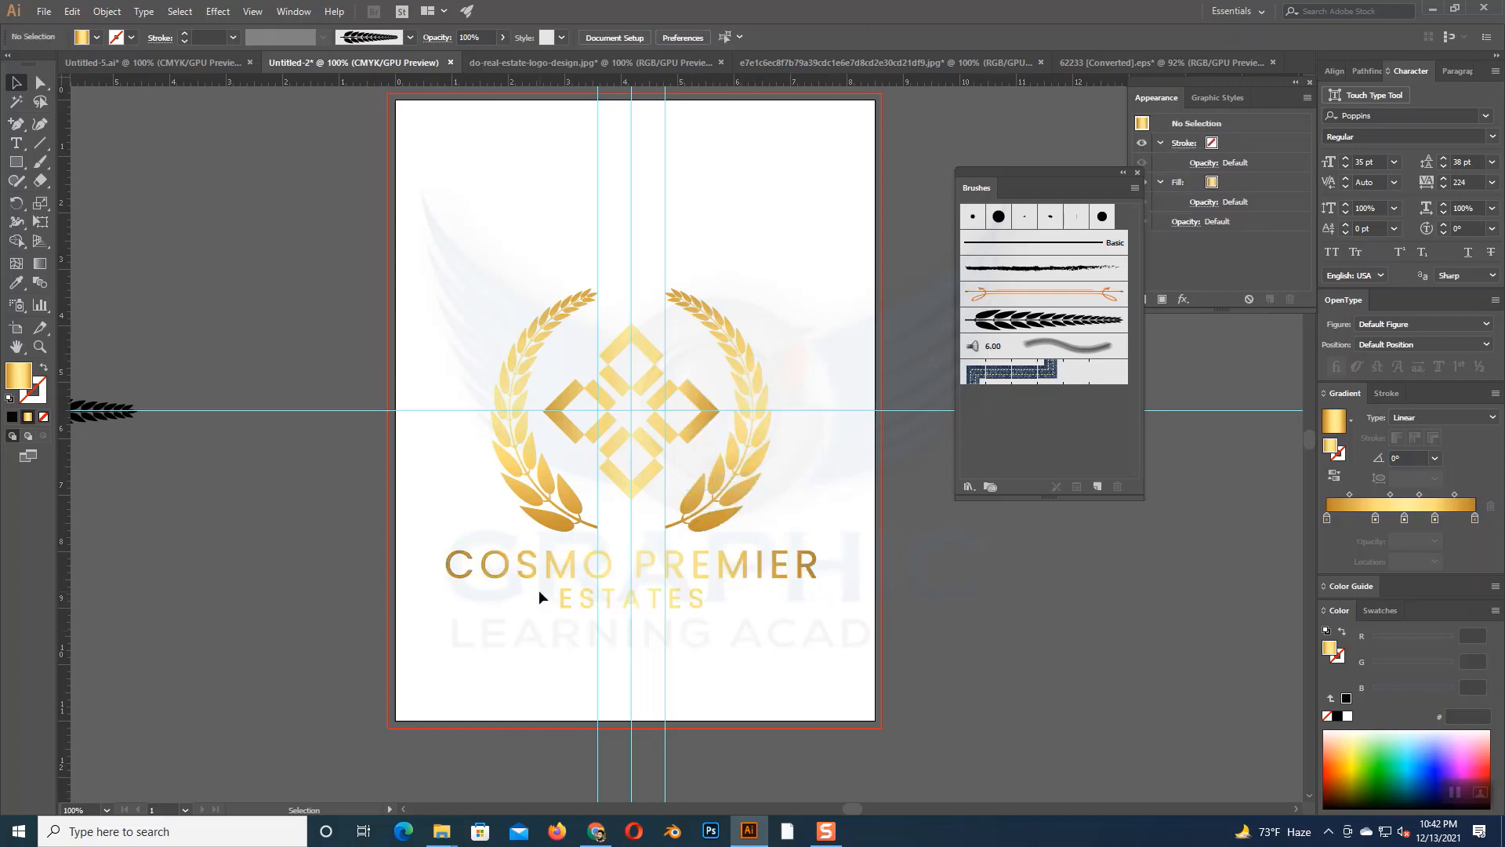
- Recolor the ESTATES letters with the solid gold sampled from a lower leaf of the wreath using the Eyedropper
left_click_drag(539, 594, 726, 628)
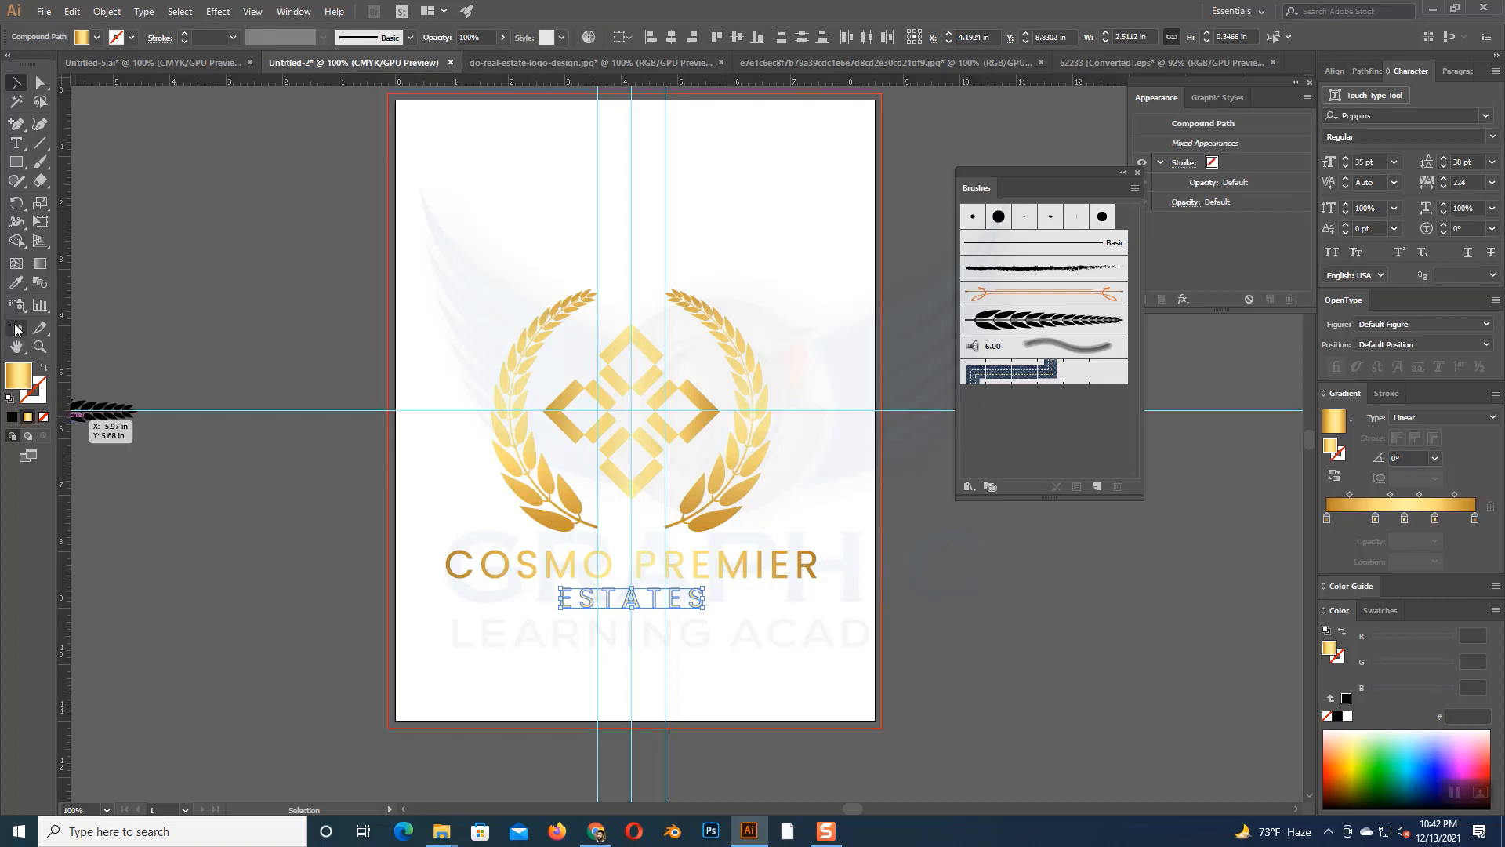
key("i")
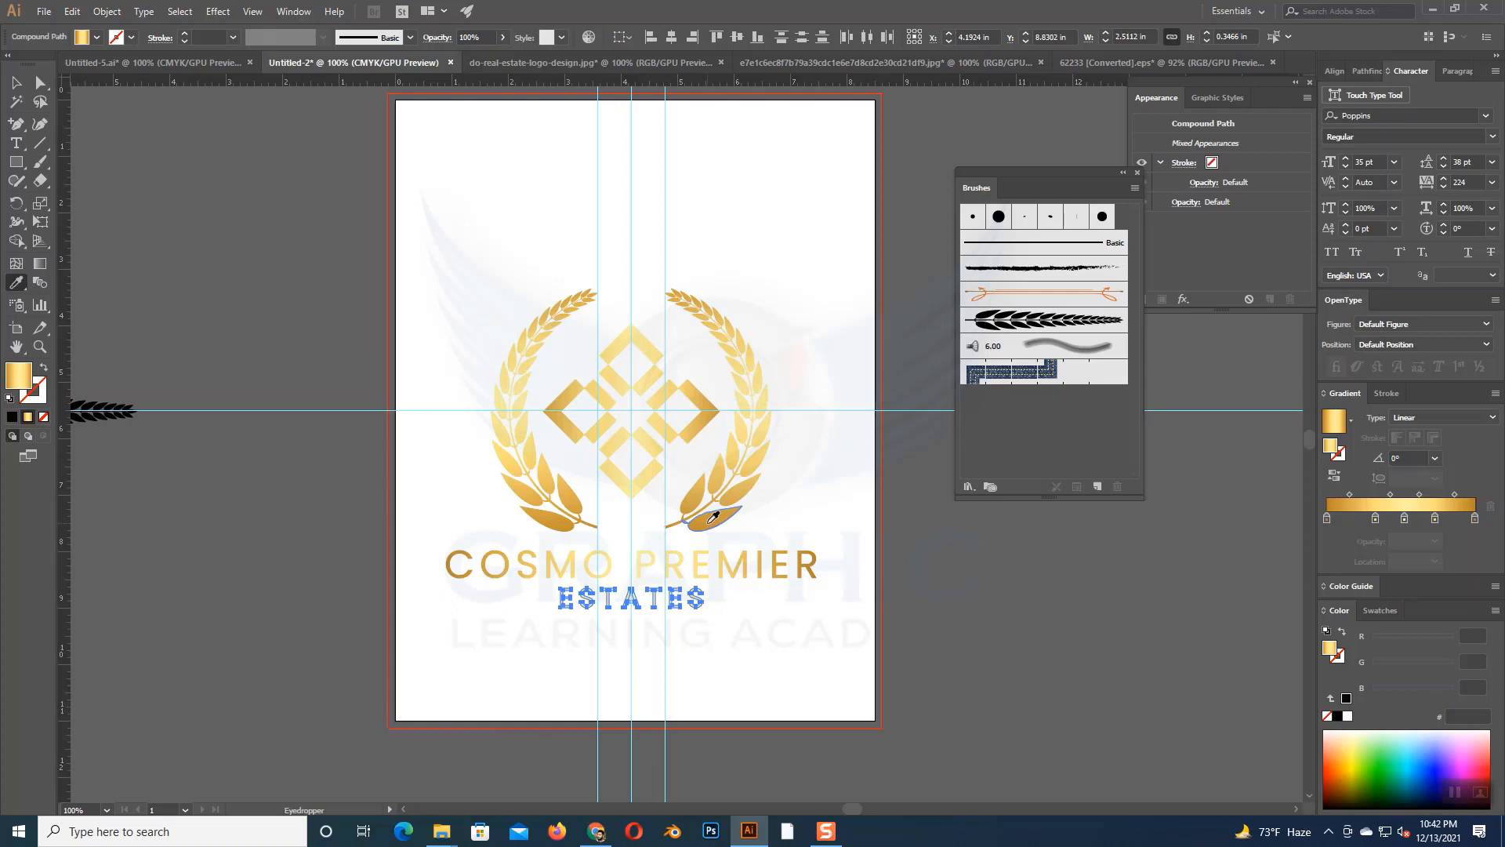
left_click(713, 516)
left_click(12, 83)
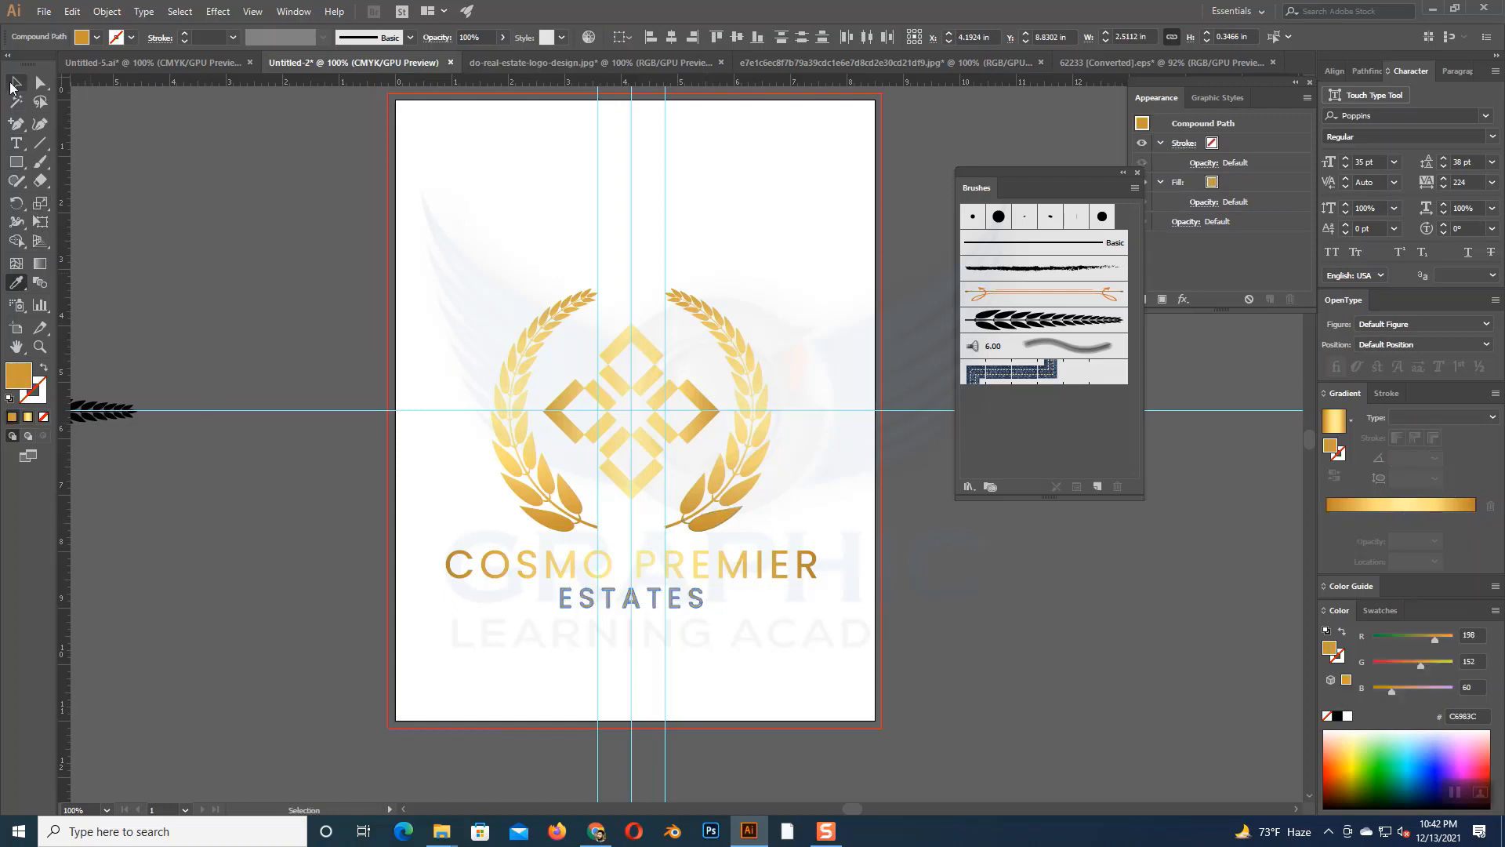
left_click(182, 188)
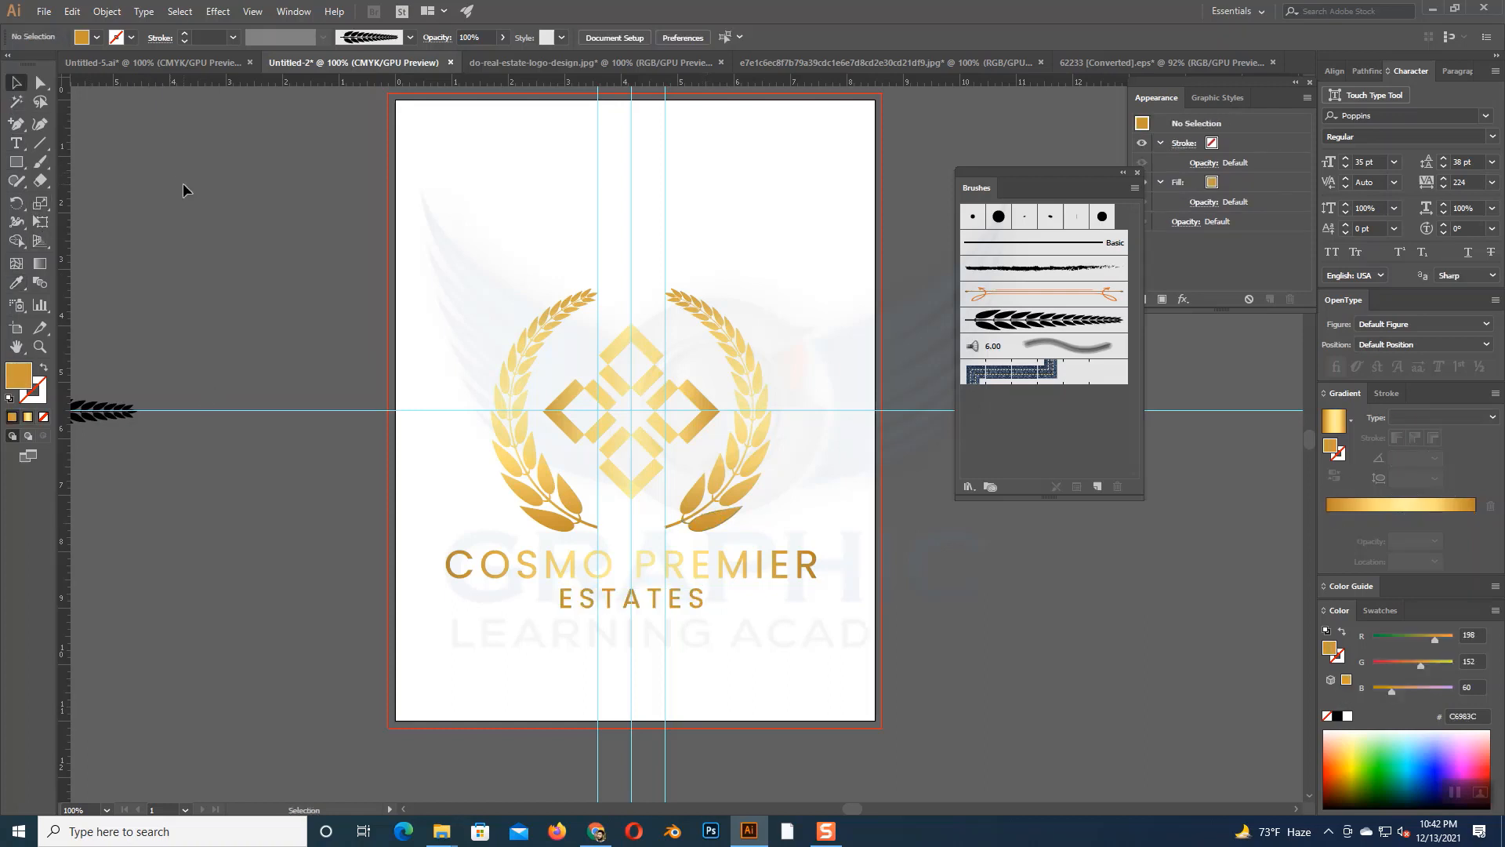
left_click_drag(428, 552, 826, 566)
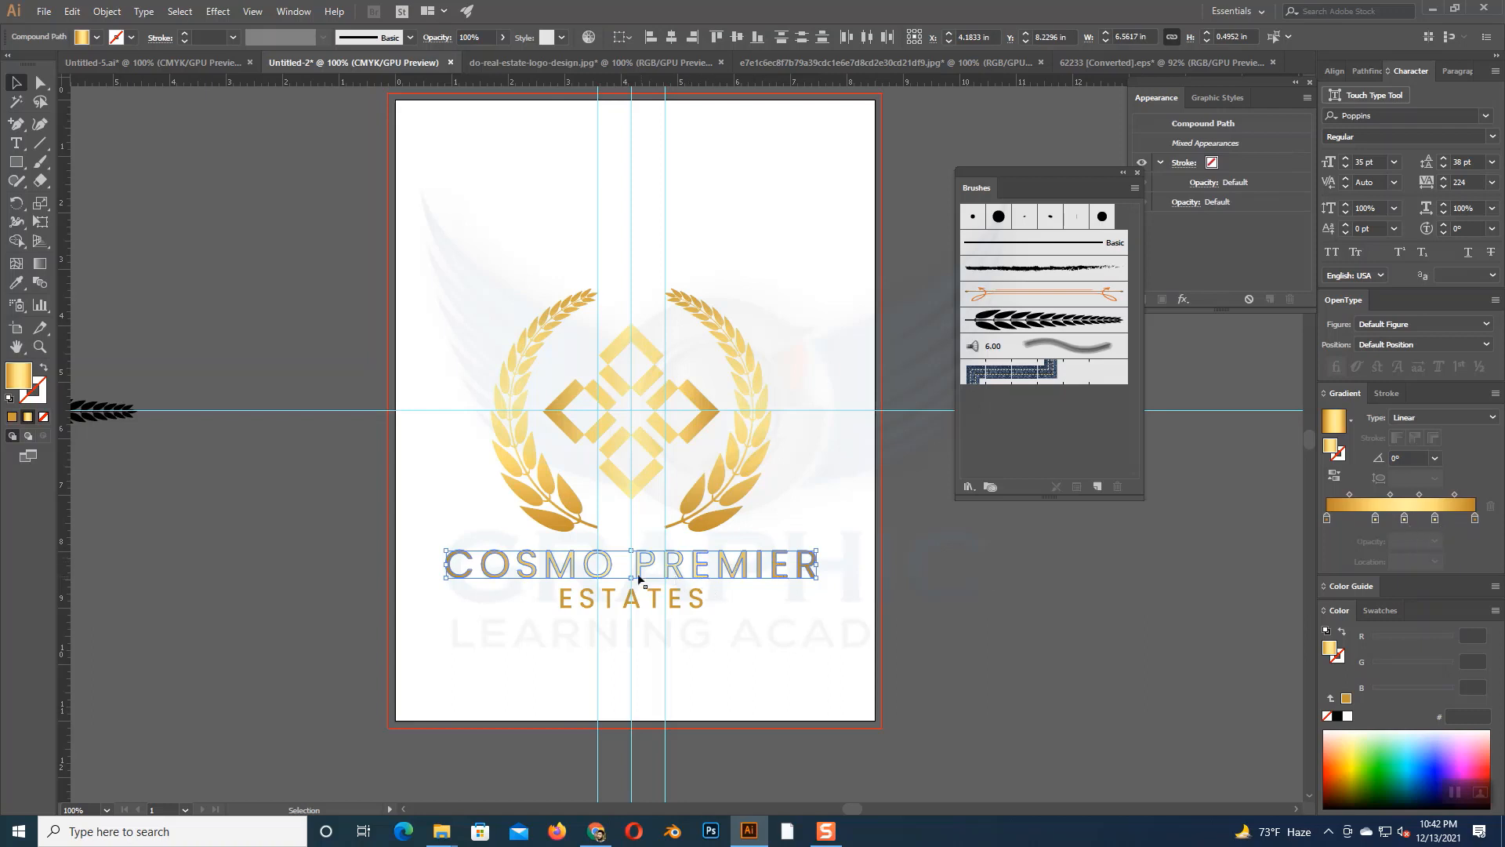
left_click(689, 651)
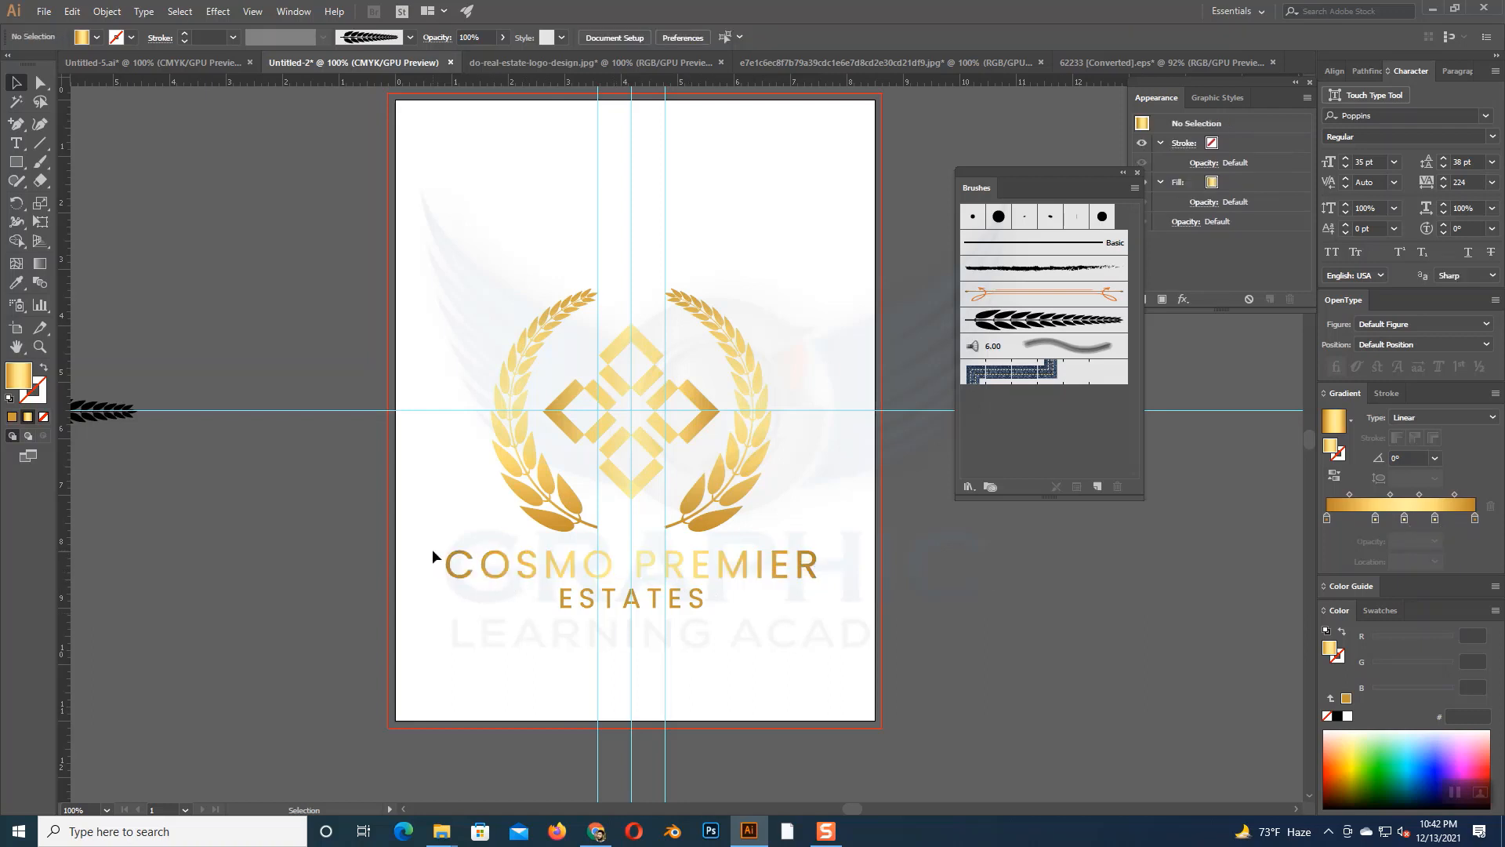
left_click(816, 571)
left_click(792, 657)
- Group the wreath, diamond ornament and company name into a single logo object
left_click_drag(443, 291, 847, 666)
right_click(743, 461)
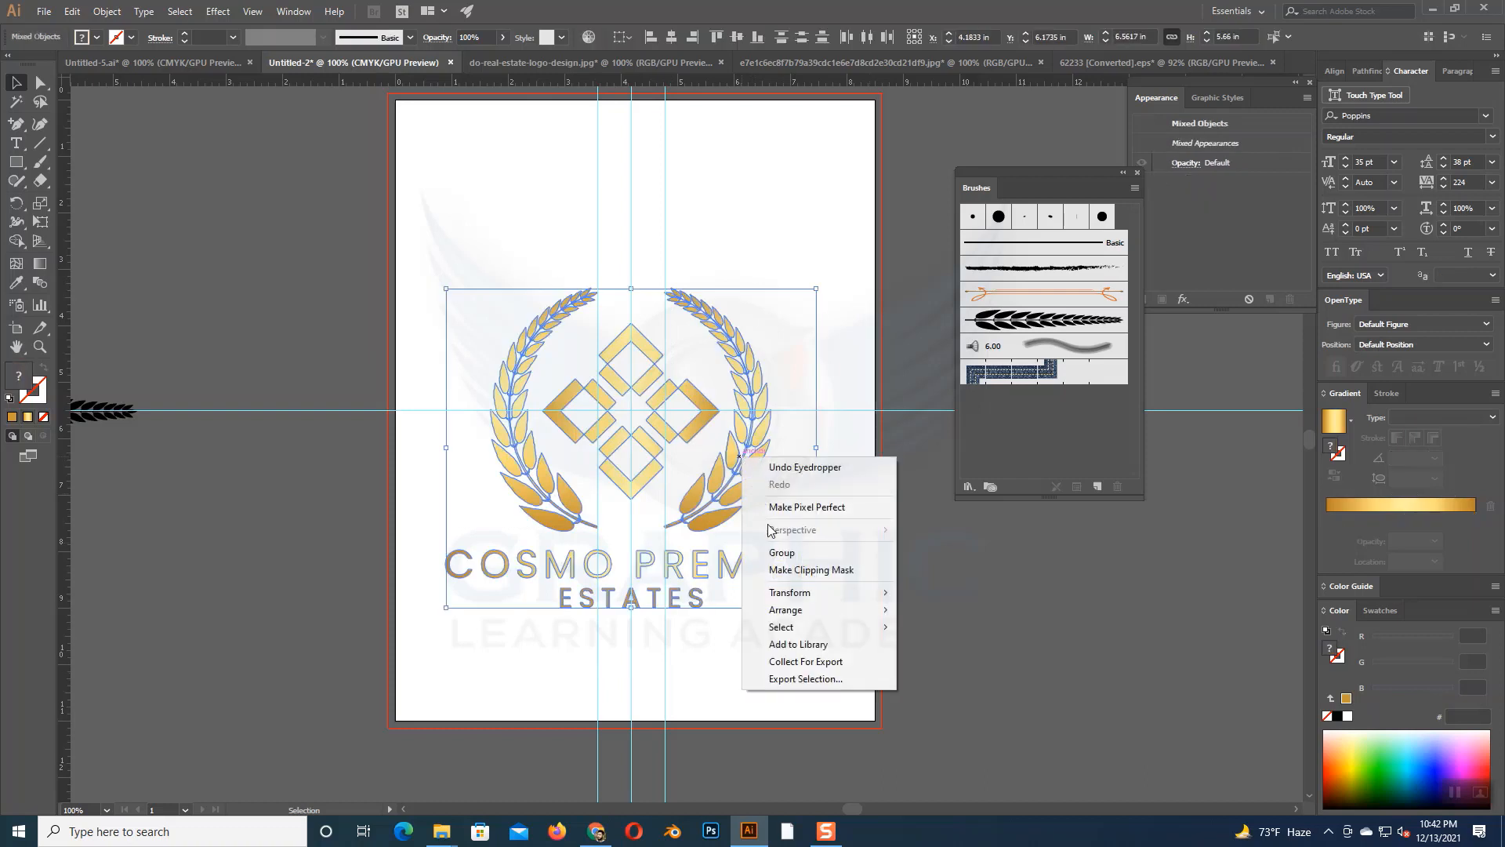
left_click(776, 549)
left_click(751, 636)
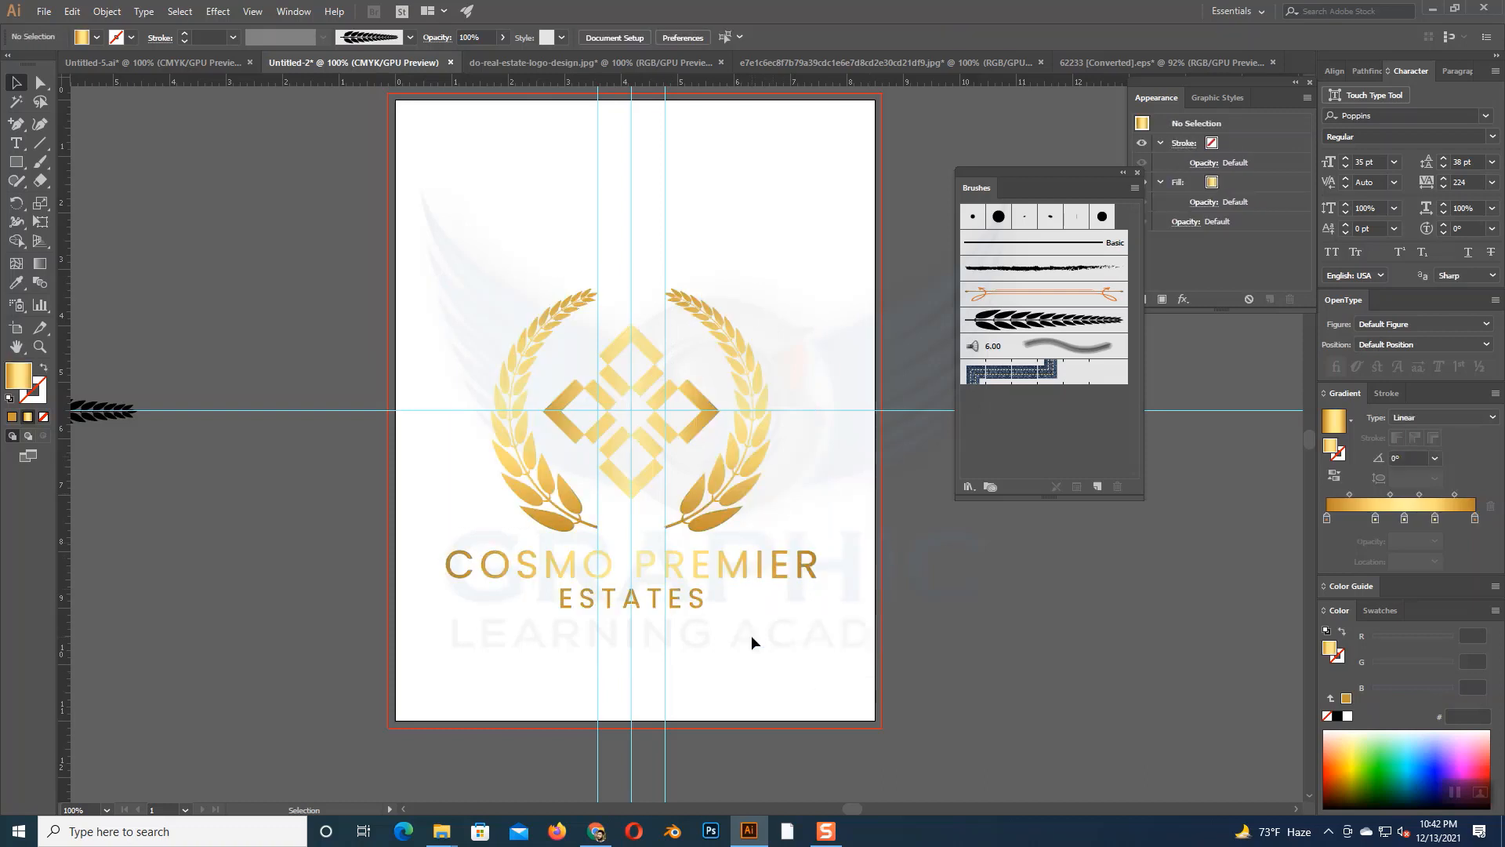